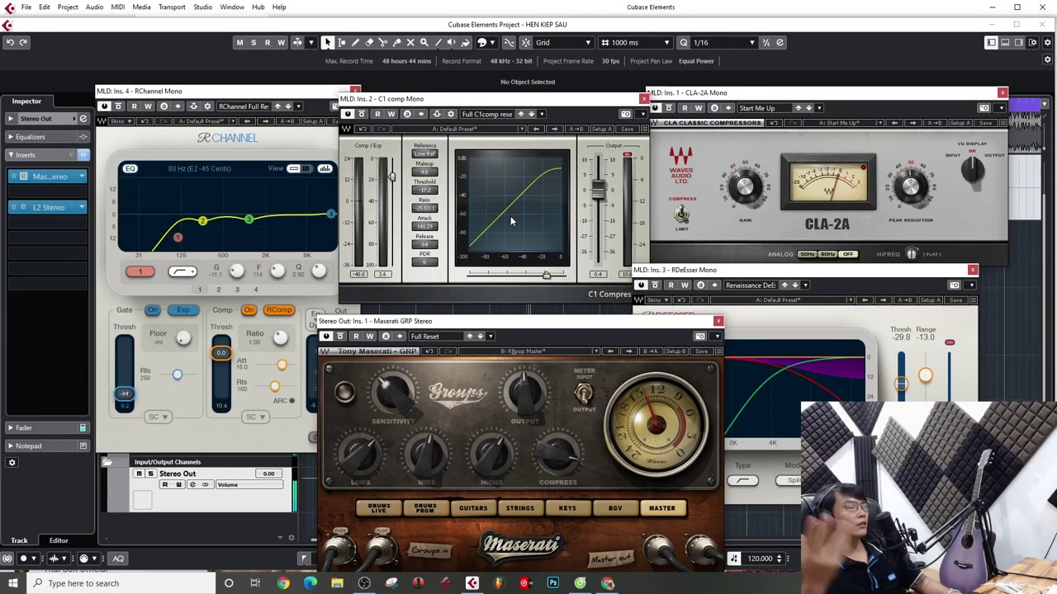
# Switch to the Cốc Cốc browser, change the YouTube account to UG Records Dạy Thu Âm Mixing Mastering, and pause the advert
pyautogui.press('space')
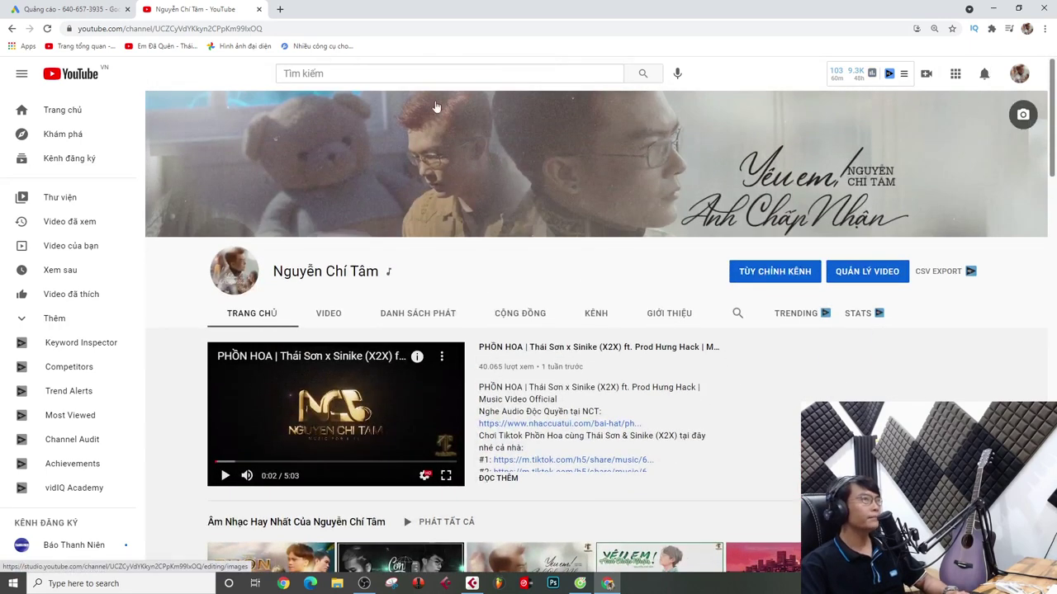
pyautogui.click(581, 583)
pyautogui.click(1022, 57)
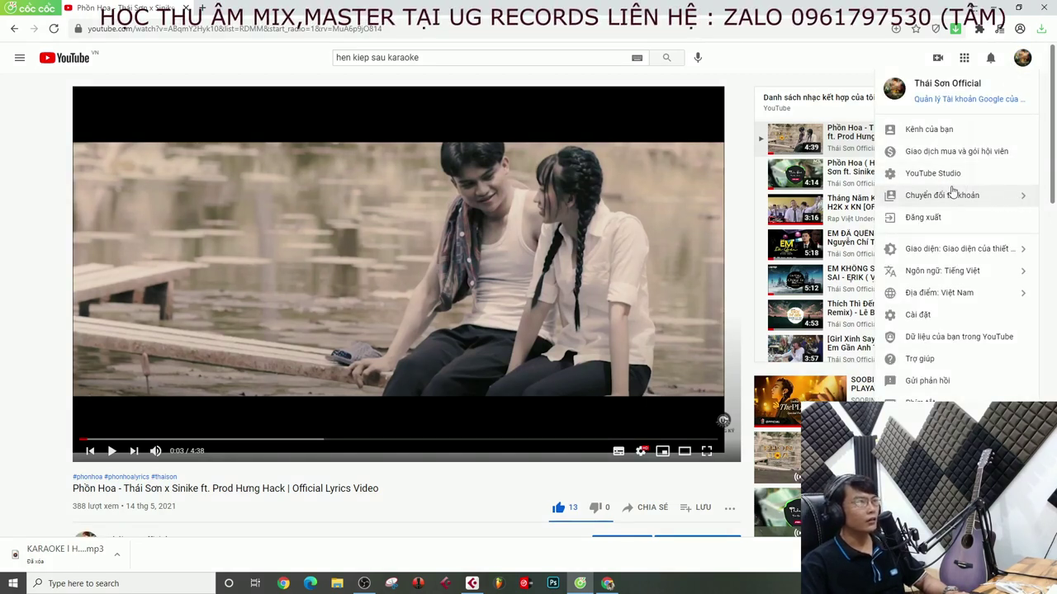
pyautogui.click(1012, 203)
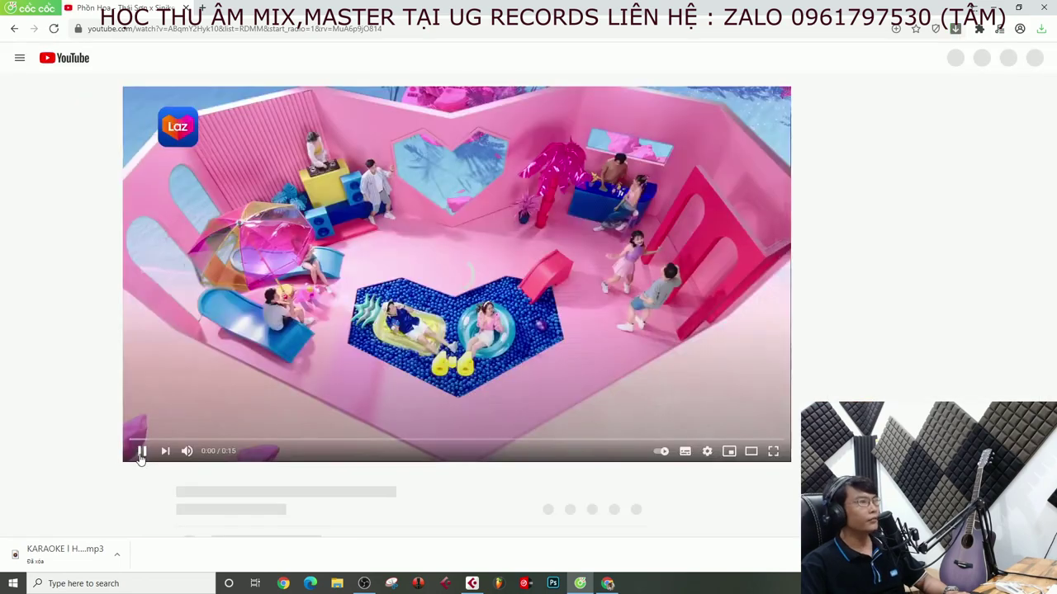
pyautogui.click(142, 452)
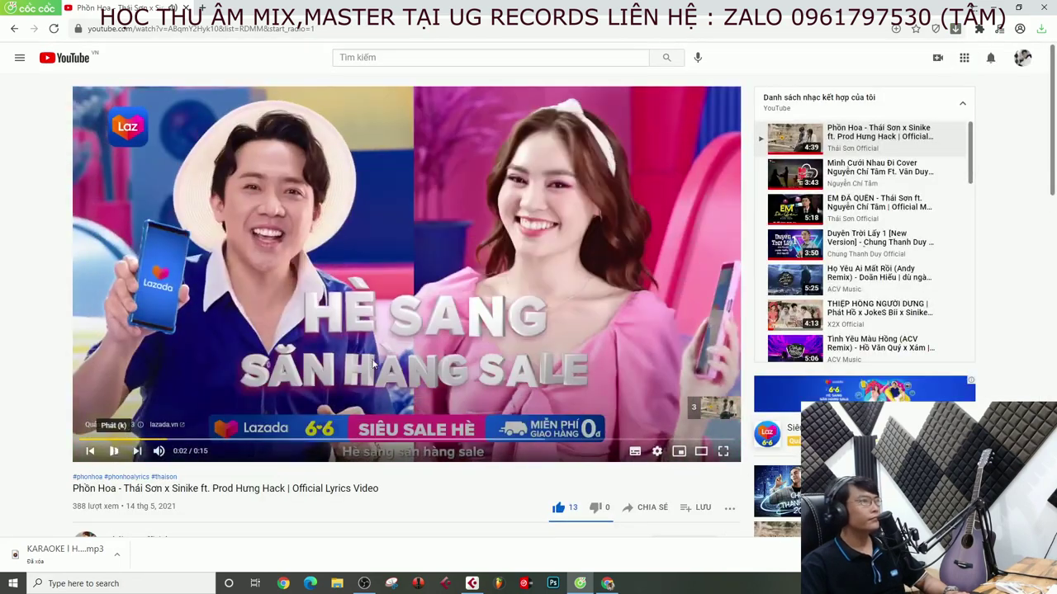
# Go to the account's own channel and open its tutorial video on creating a Cubase 5 - 10 recording and mixing project
pyautogui.click(1022, 57)
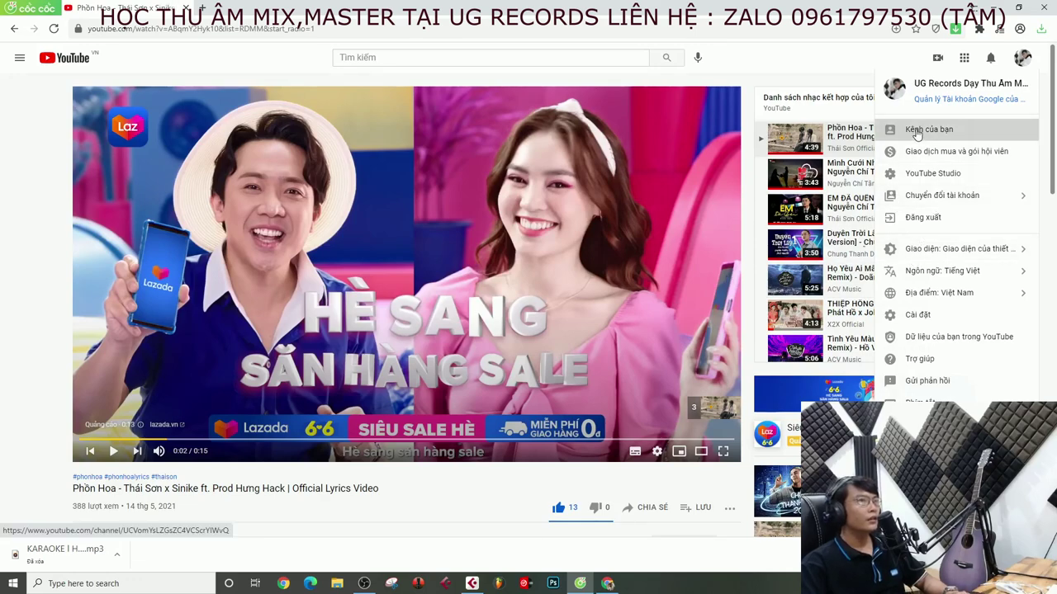
pyautogui.click(916, 130)
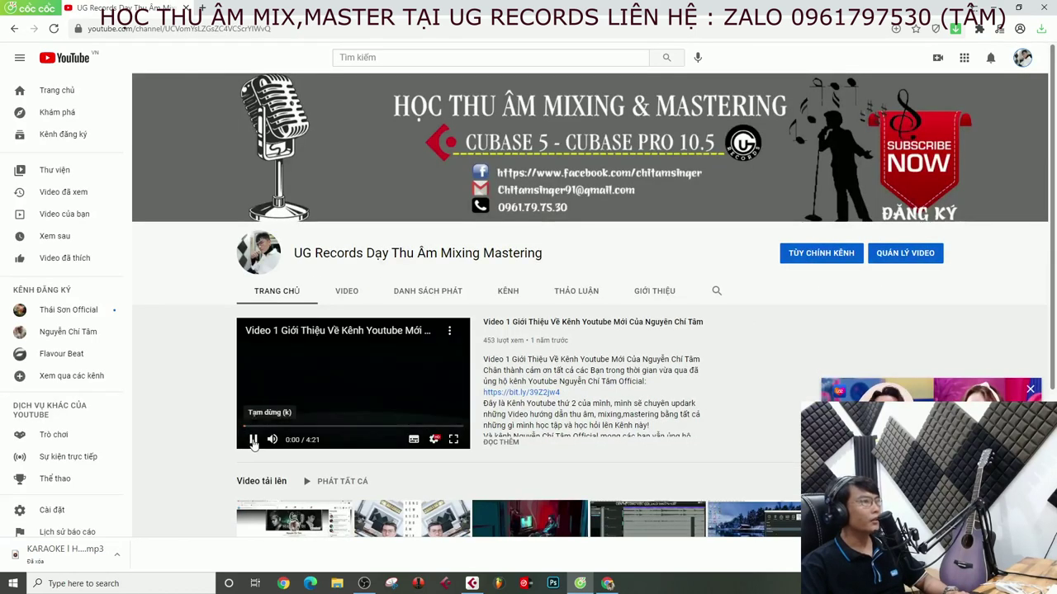
pyautogui.scroll(-4, 453, 392)
pyautogui.click(738, 346)
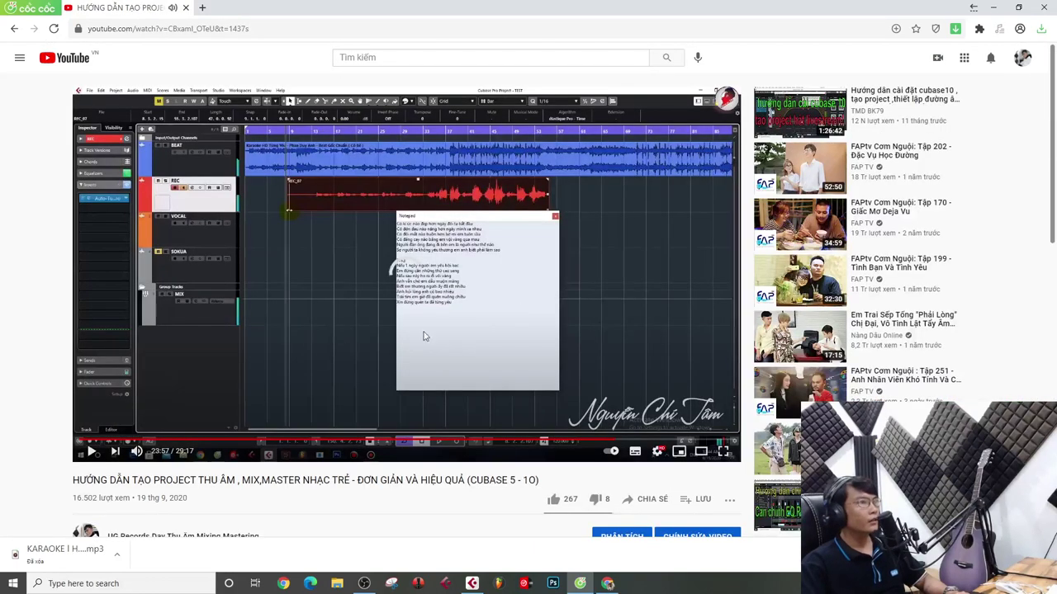
# Examine the tutorial video's title, description and viewer comments about plugins, sends, reverb and delay
pyautogui.scroll(-4, 338, 355)
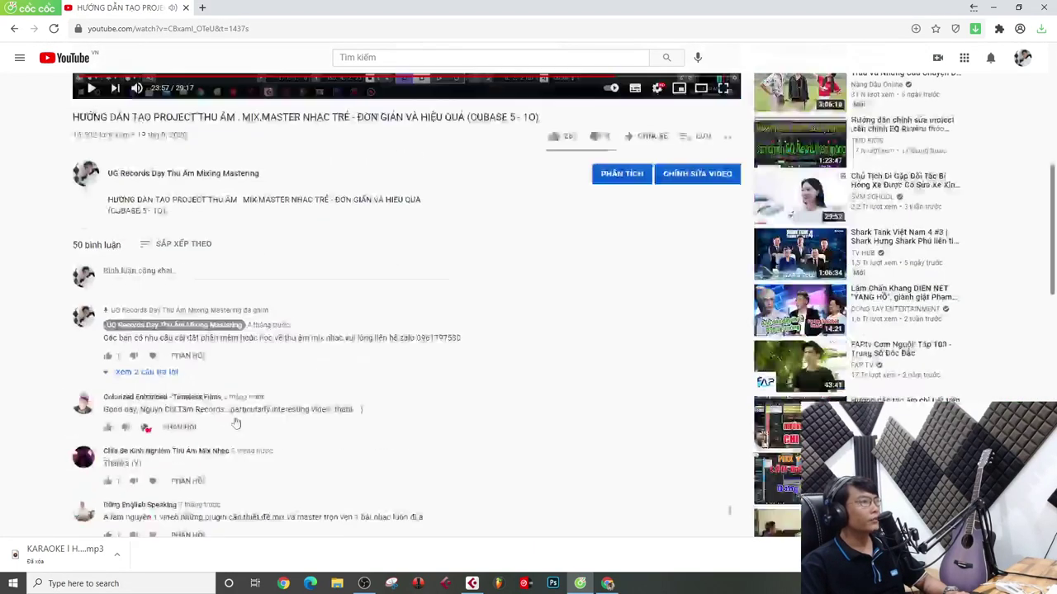
pyautogui.scroll(2, 106, 326)
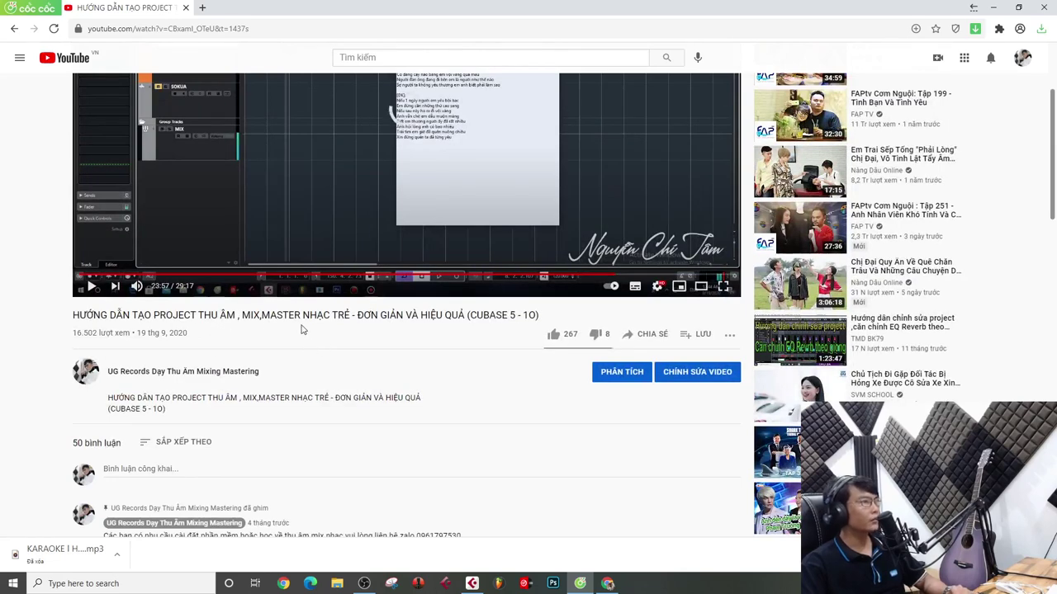
pyautogui.scroll(-3, 355, 352)
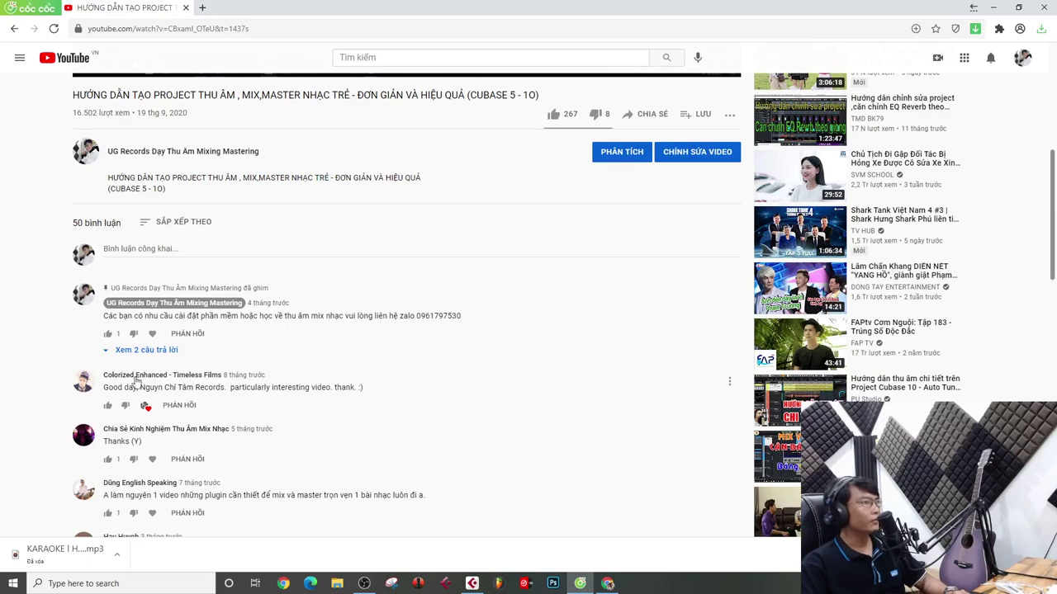
pyautogui.scroll(-2, 145, 442)
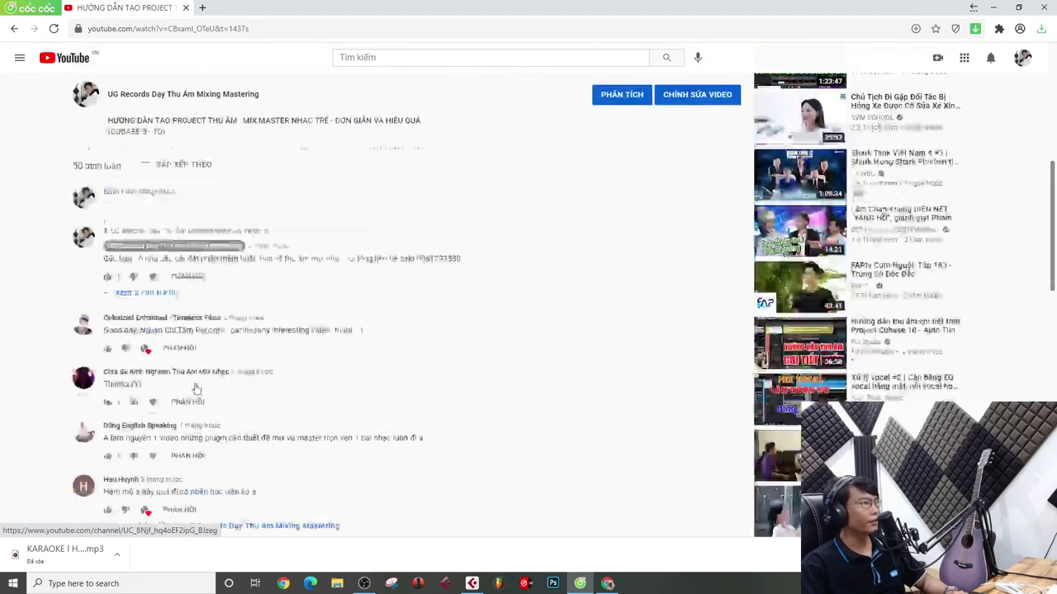
pyautogui.scroll(3, 207, 388)
pyautogui.scroll(-3, 278, 397)
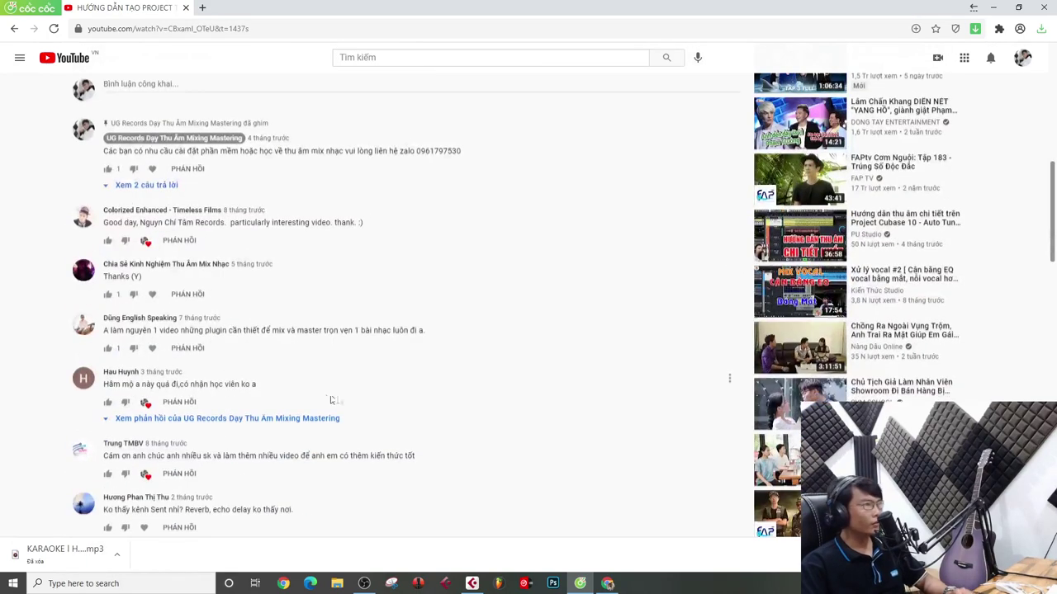
pyautogui.scroll(2, 388, 405)
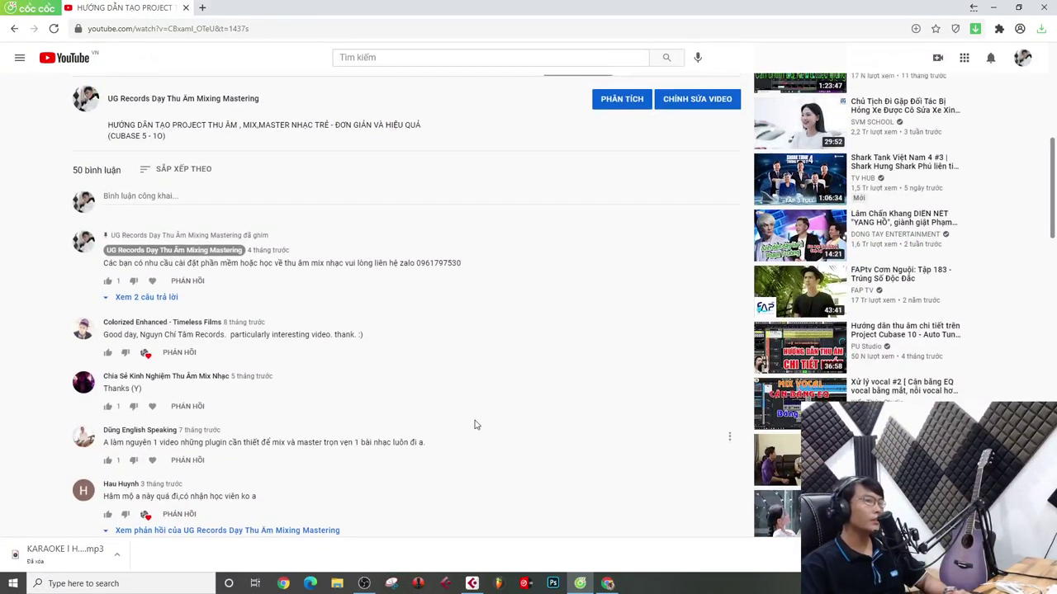
pyautogui.scroll(3, 473, 427)
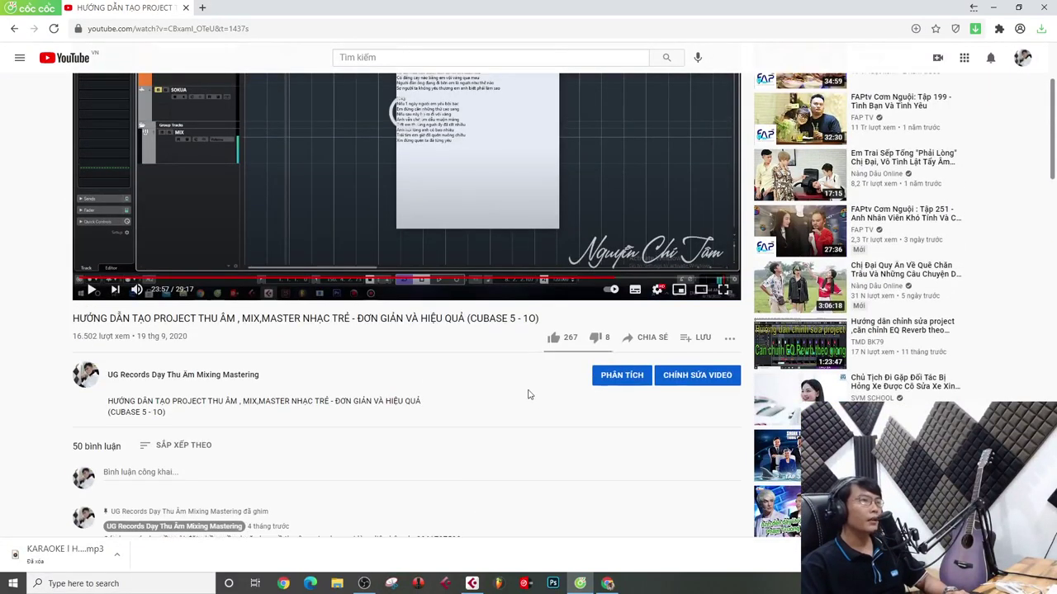
pyautogui.scroll(2, 528, 394)
pyautogui.scroll(1, 456, 431)
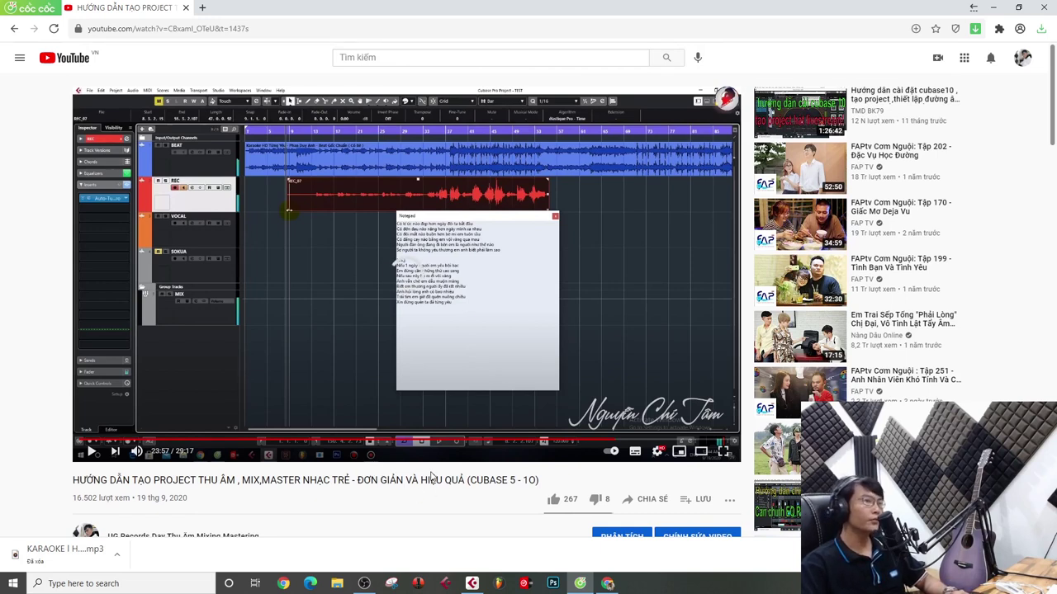
pyautogui.scroll(-2, 440, 479)
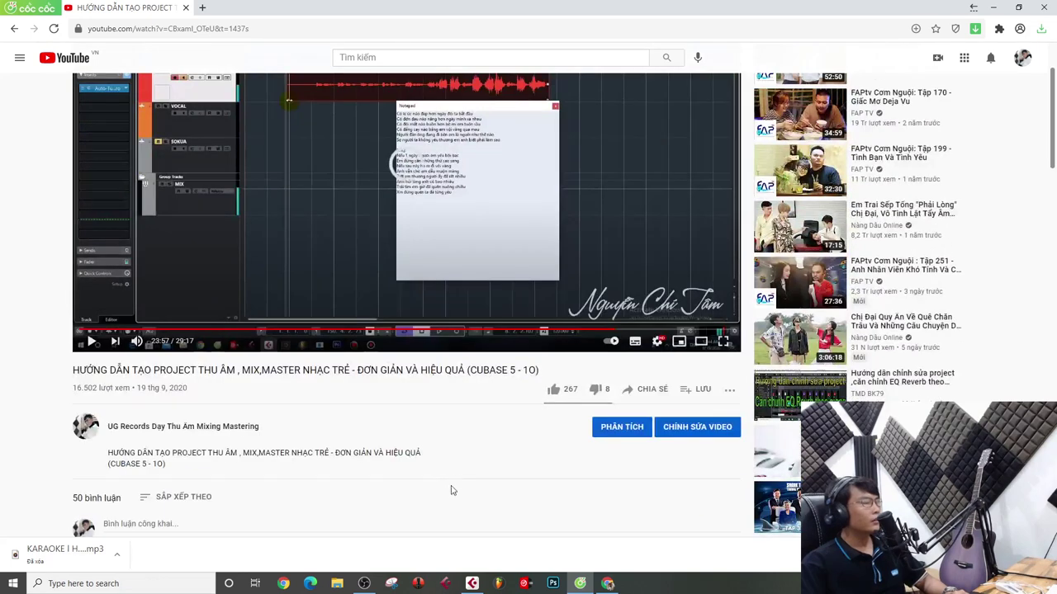
pyautogui.scroll(2, 450, 468)
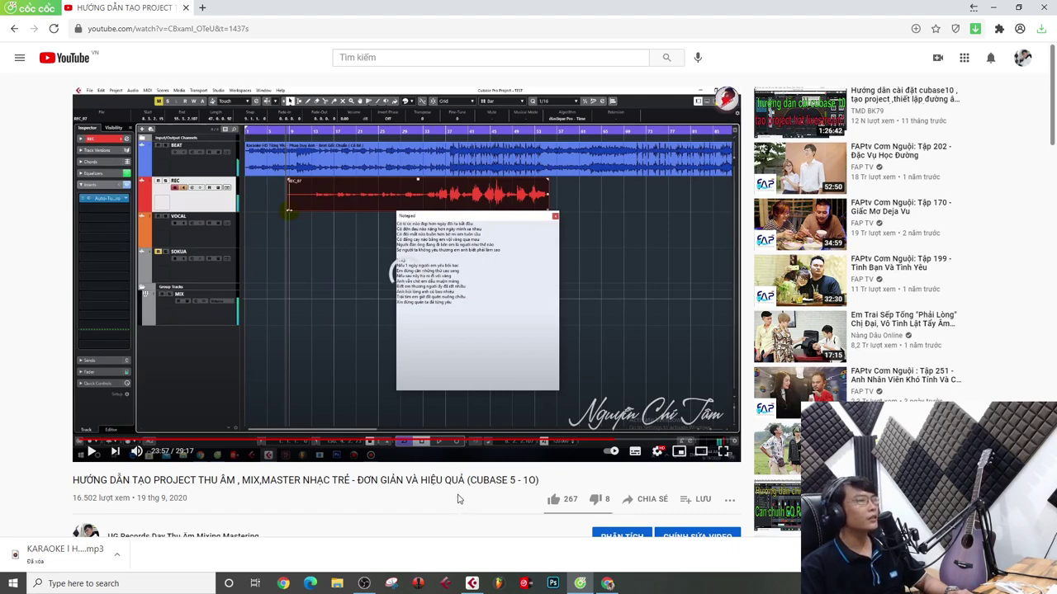
pyautogui.scroll(-1, 371, 500)
pyautogui.scroll(1, 379, 506)
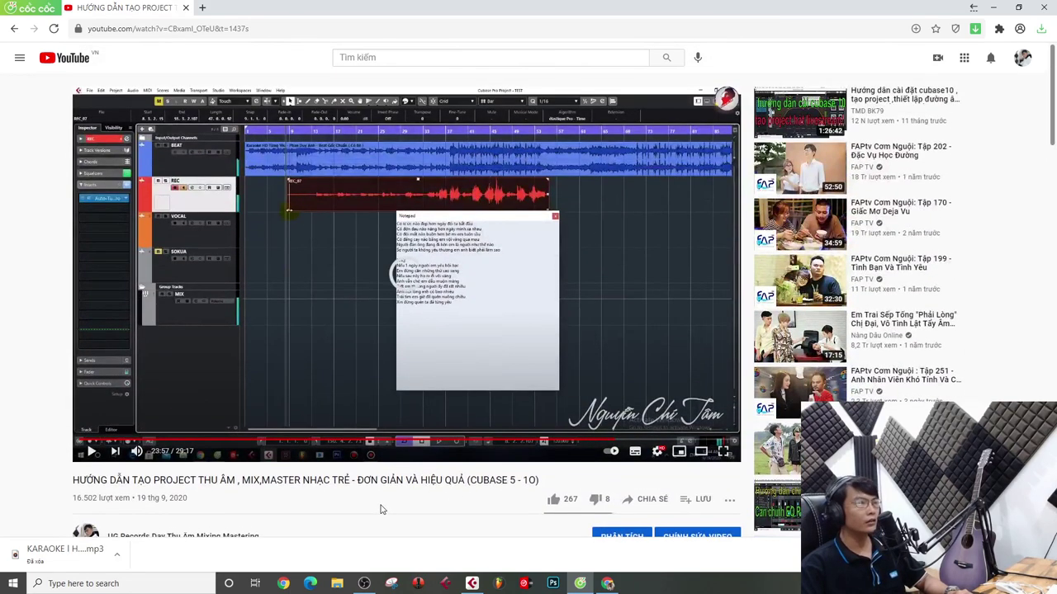
pyautogui.scroll(-1, 387, 508)
pyautogui.scroll(1, 394, 507)
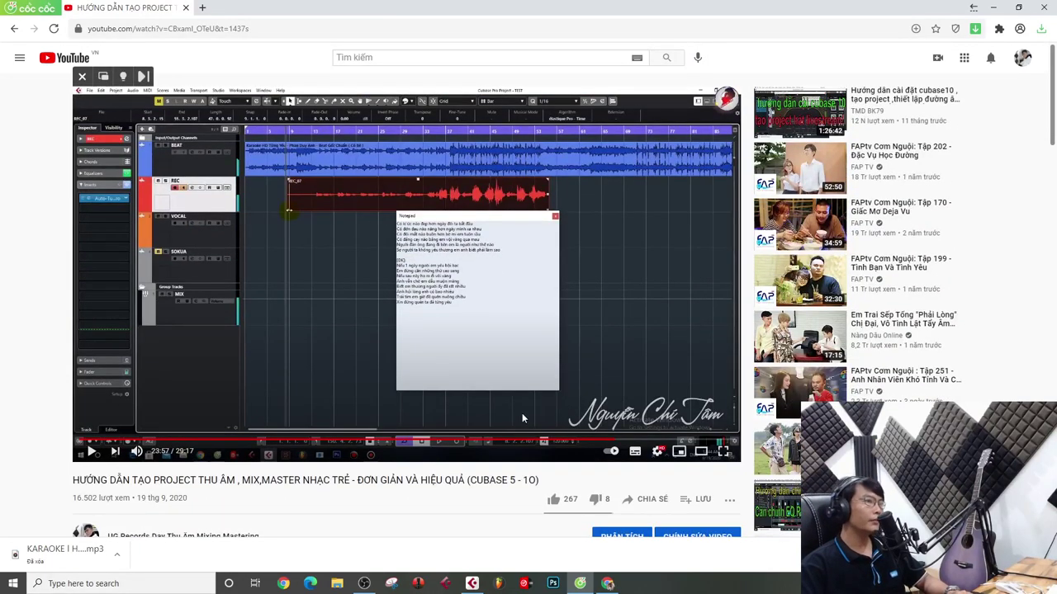
pyautogui.scroll(-5, 338, 442)
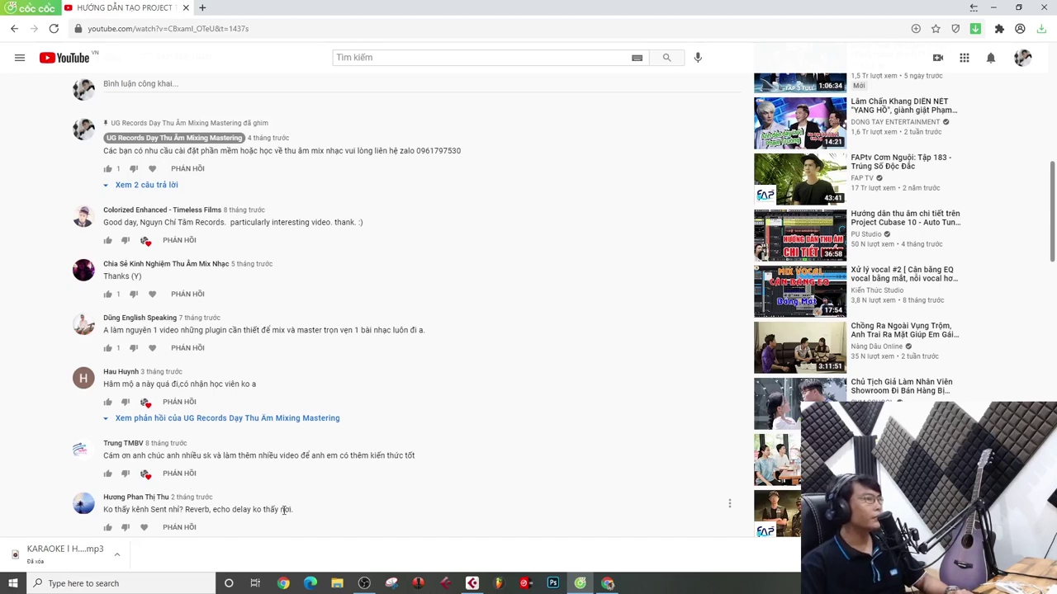
pyautogui.scroll(4, 221, 501)
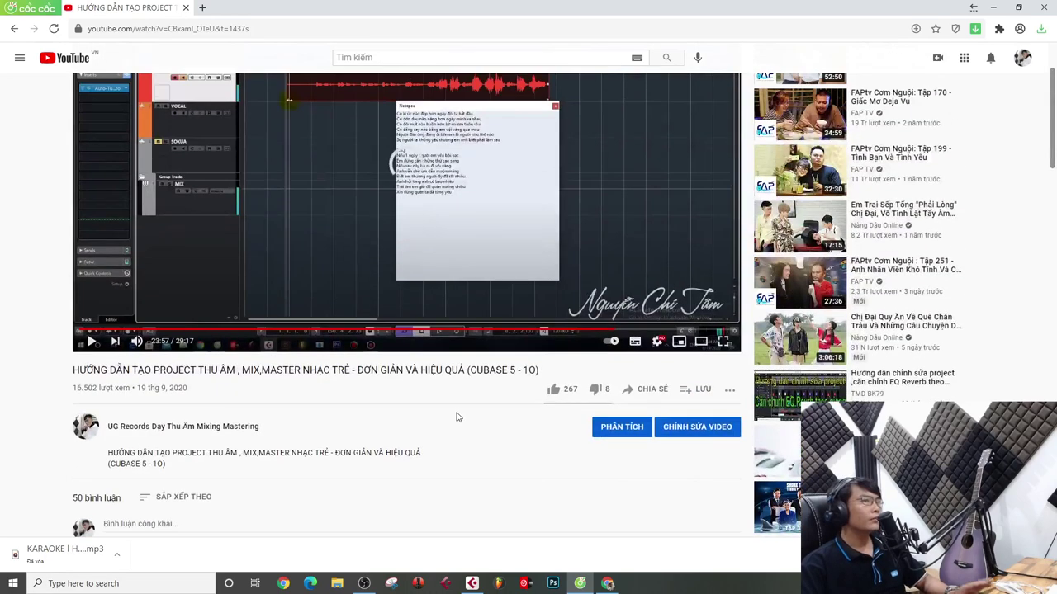
pyautogui.scroll(1, 195, 440)
pyautogui.scroll(-1, 292, 183)
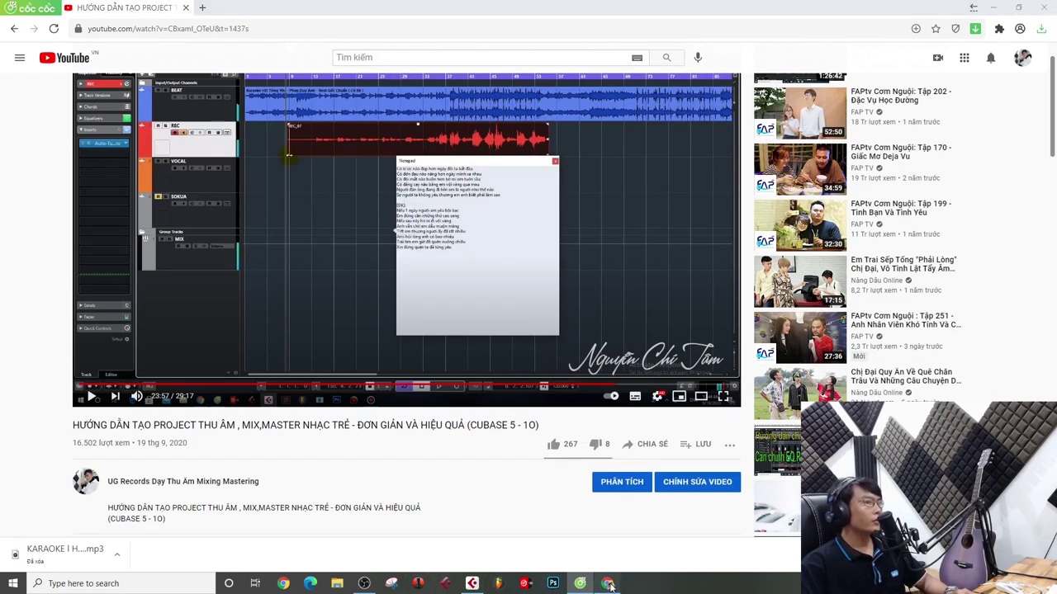
# Switch to Chrome and look over the artist channel's home page, including its featured video and music playlists
pyautogui.click(607, 584)
pyautogui.scroll(-1, 683, 382)
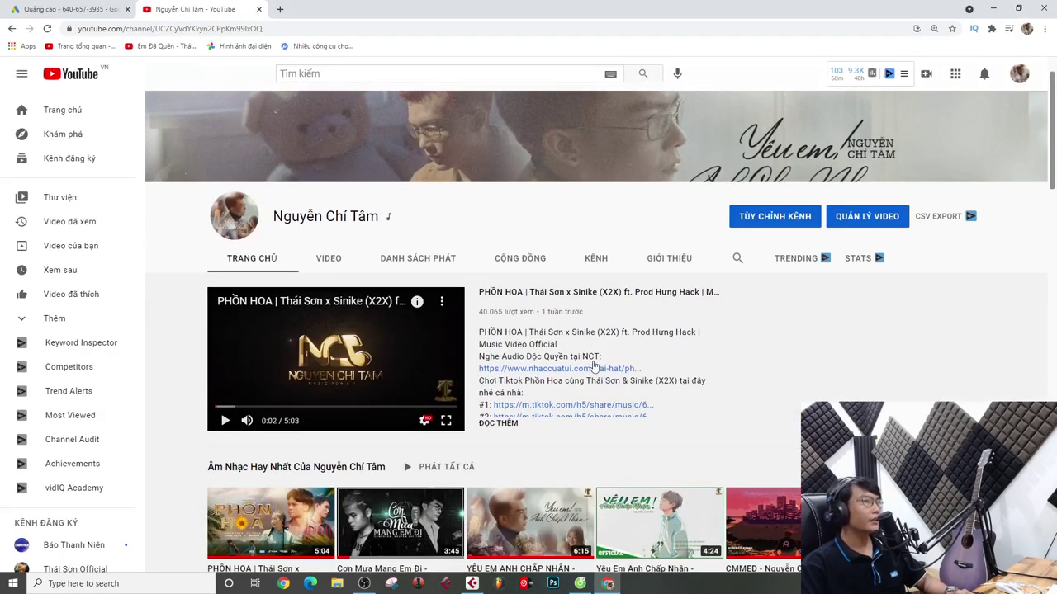
pyautogui.scroll(1, 389, 273)
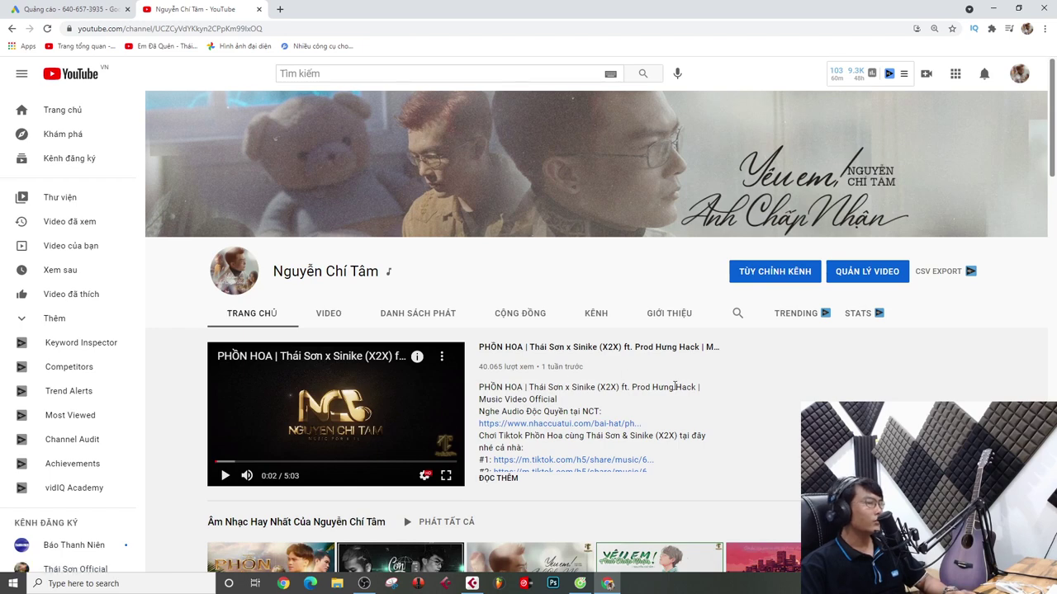
pyautogui.scroll(-1, 702, 400)
pyautogui.scroll(-2, 561, 371)
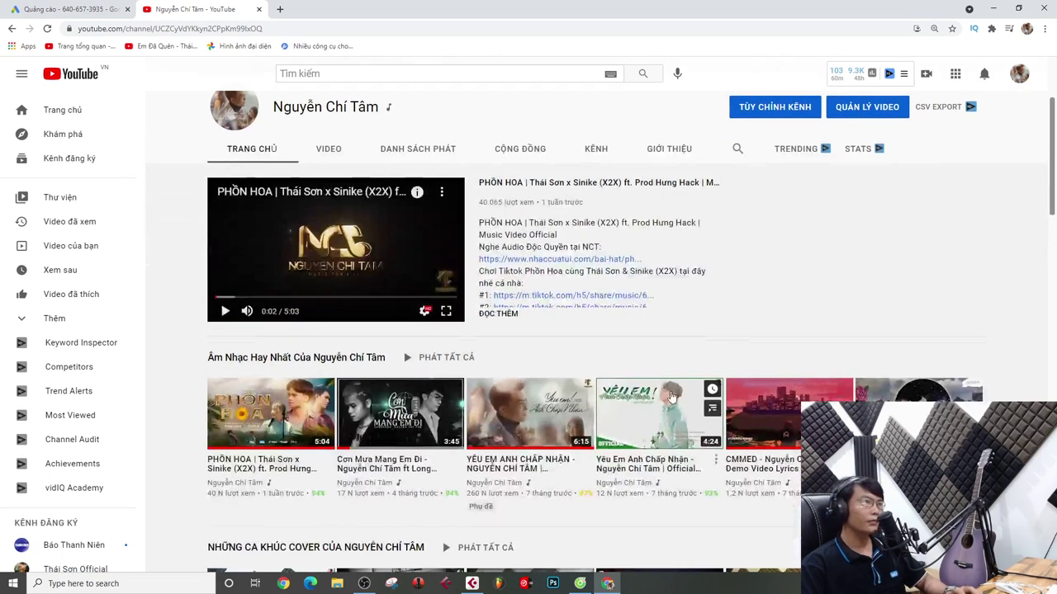
pyautogui.scroll(3, 407, 160)
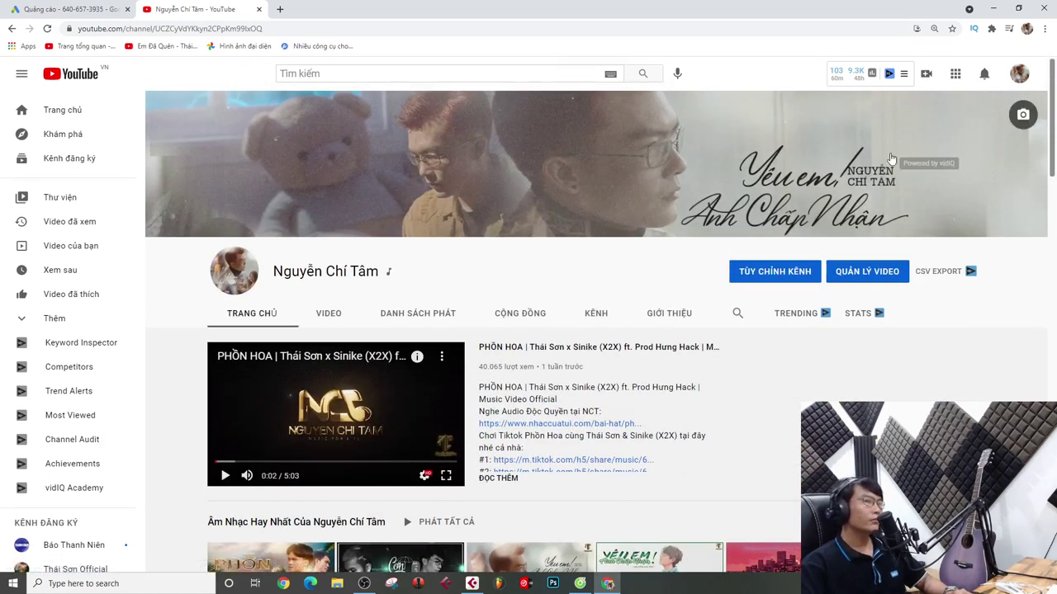
# Switch to the Untitled1 project in Cubase, select the BEAT track and look over the track list down to Stereo Out
pyautogui.click(473, 583)
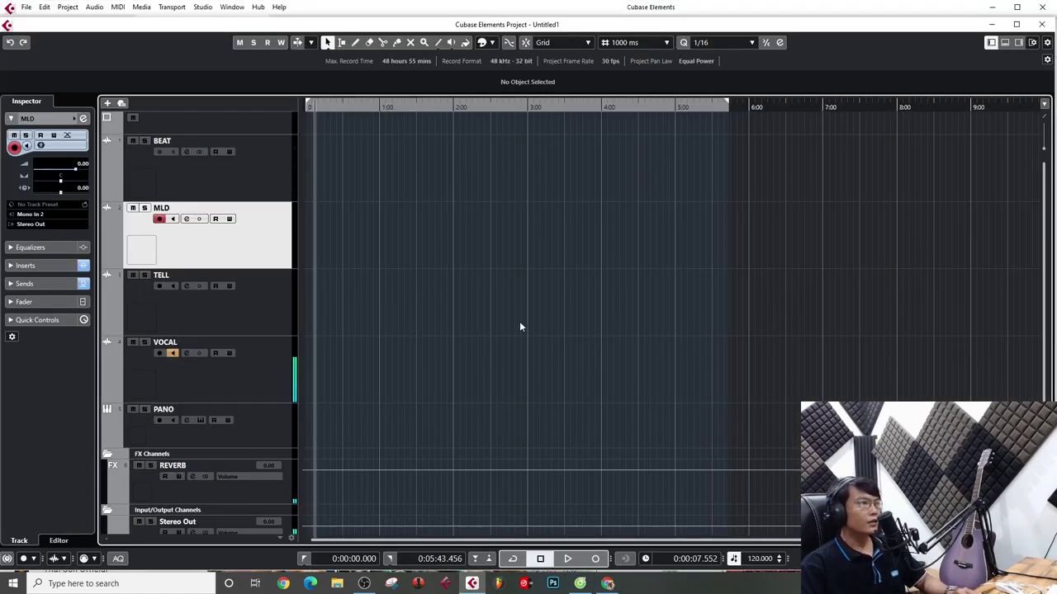
pyautogui.click(243, 191)
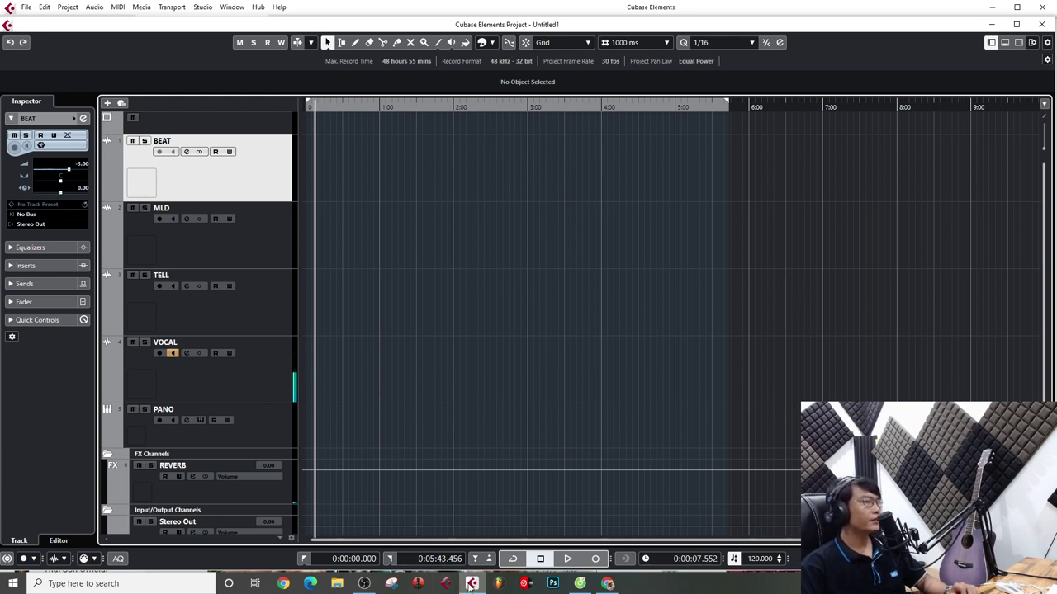
pyautogui.scroll(-2, 515, 463)
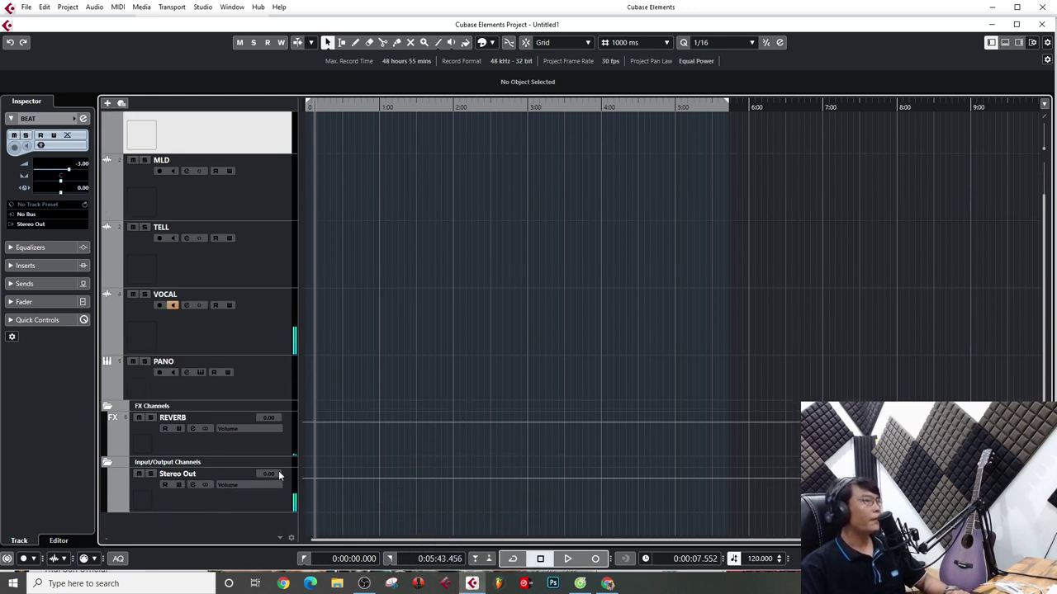
pyautogui.scroll(1, 287, 475)
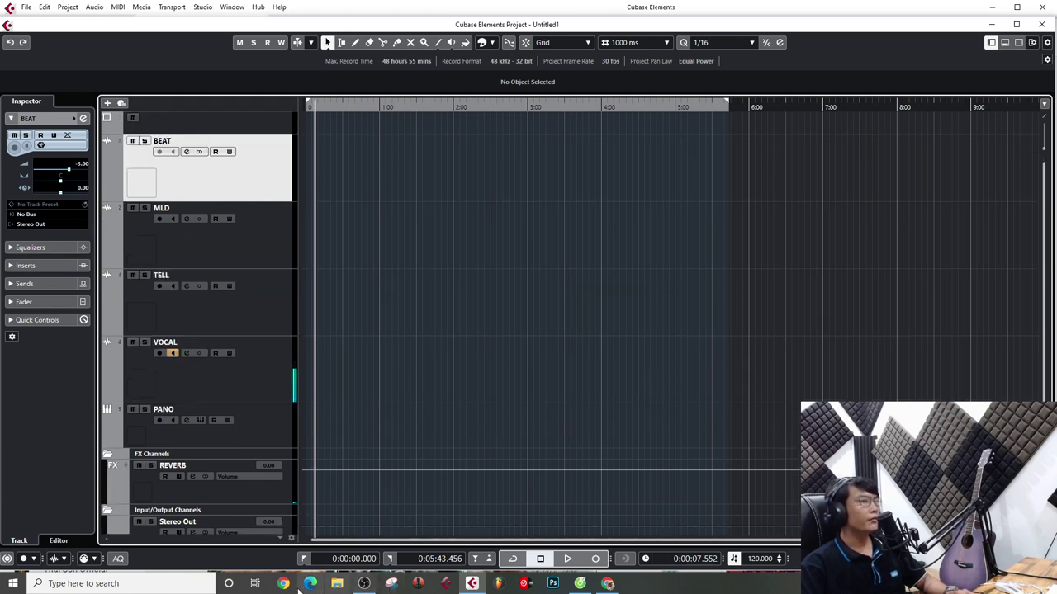
# Import HEN KIEP SAU BEAT from the Downloads folder onto the BEAT track, aligned to start at 0:00:00.000
pyautogui.click(337, 582)
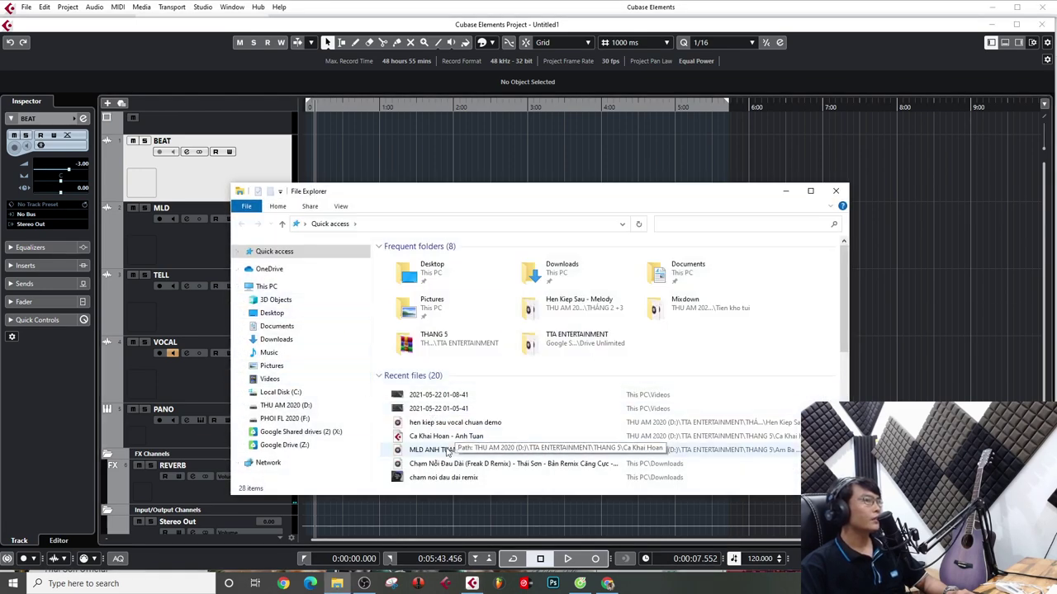
pyautogui.click(285, 340)
pyautogui.click(415, 287)
pyautogui.moveTo(415, 286); pyautogui.dragTo(325, 197)
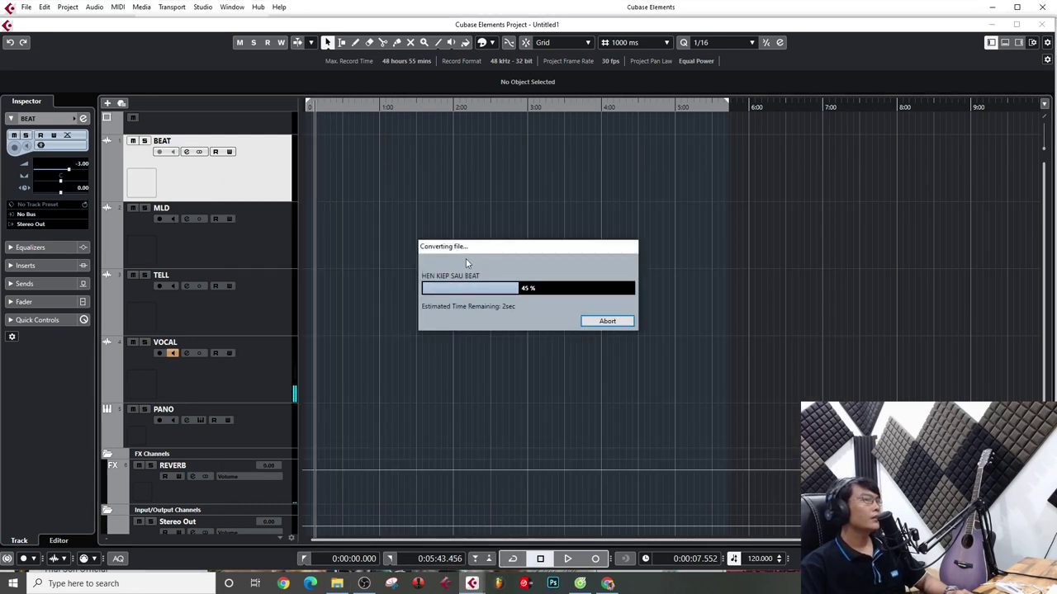
pyautogui.moveTo(507, 176); pyautogui.dragTo(450, 180)
pyautogui.moveTo(451, 177)
pyautogui.mouseDown()
pyautogui.moveTo(458, 170)
pyautogui.moveTo(446, 171)
pyautogui.mouseUp()
# Audition the imported beat briefly, stop playback, and open the project's MixConsole
pyautogui.press('space')
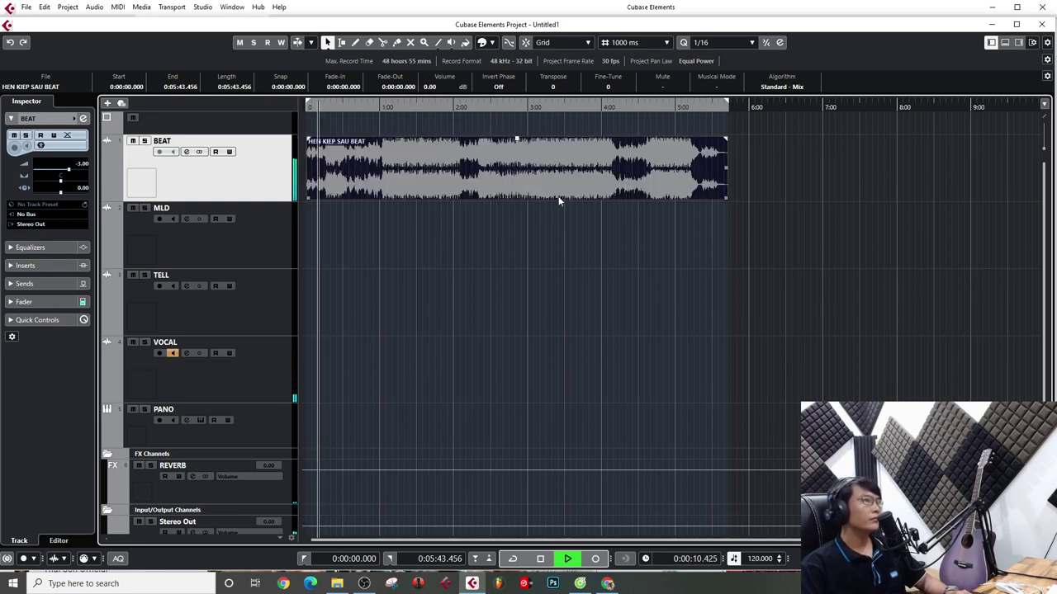
pyautogui.press('space')
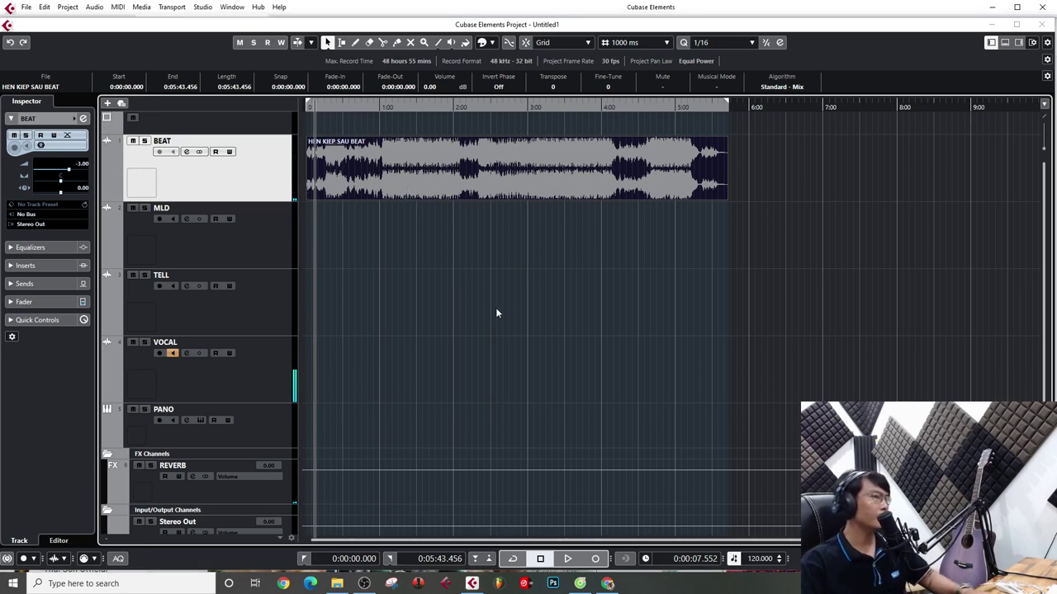
pyautogui.press('F3')
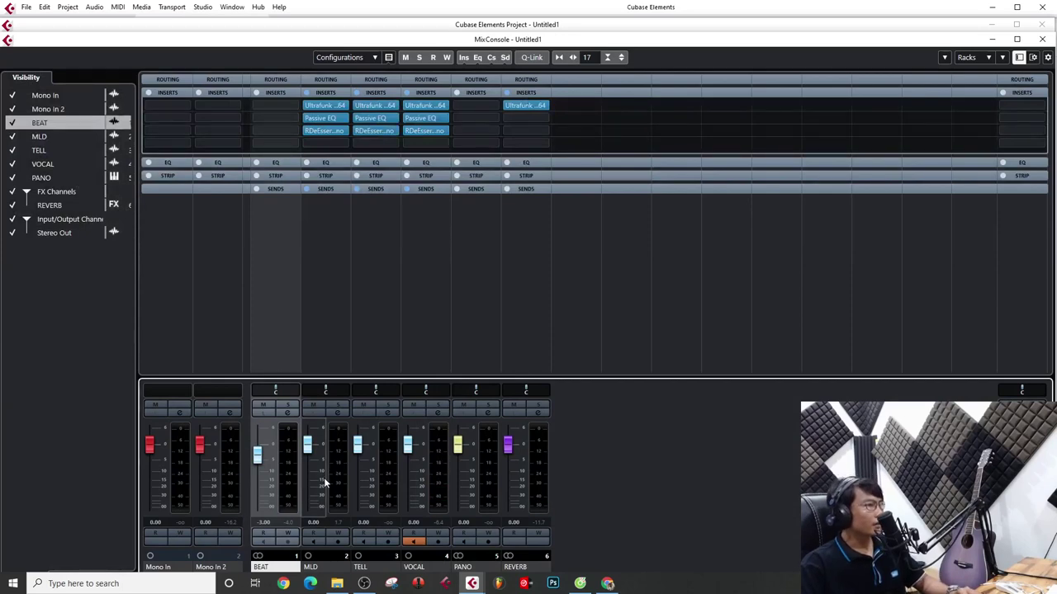
# Uncover the project window from behind the MixConsole and audition the beat from about 3:26, with its clip deselected
pyautogui.moveTo(867, 39); pyautogui.dragTo(822, 357)
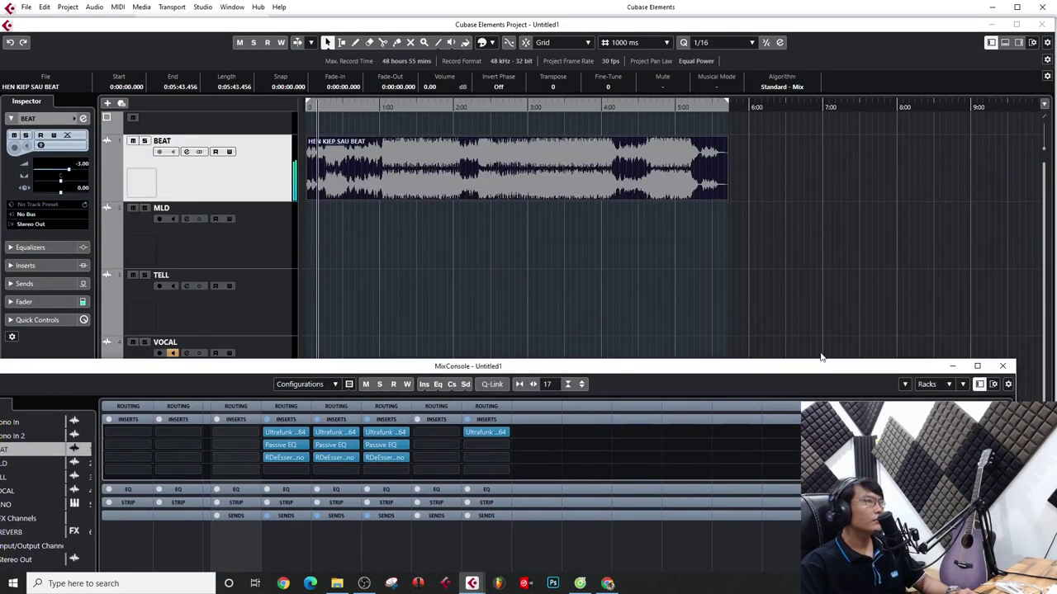
pyautogui.click(559, 106)
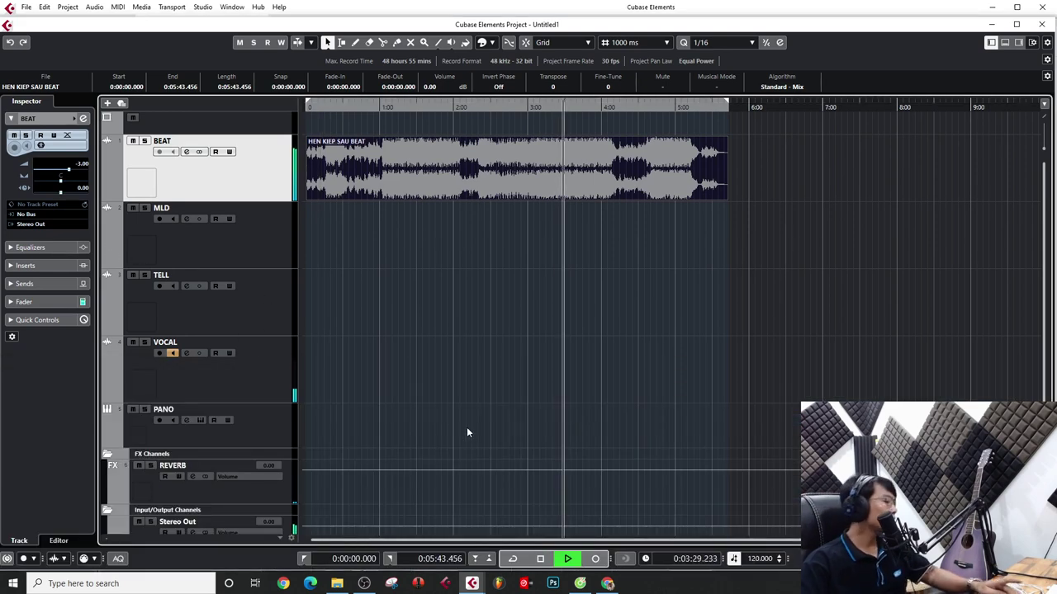
pyautogui.press('F3')
pyautogui.click(645, 350)
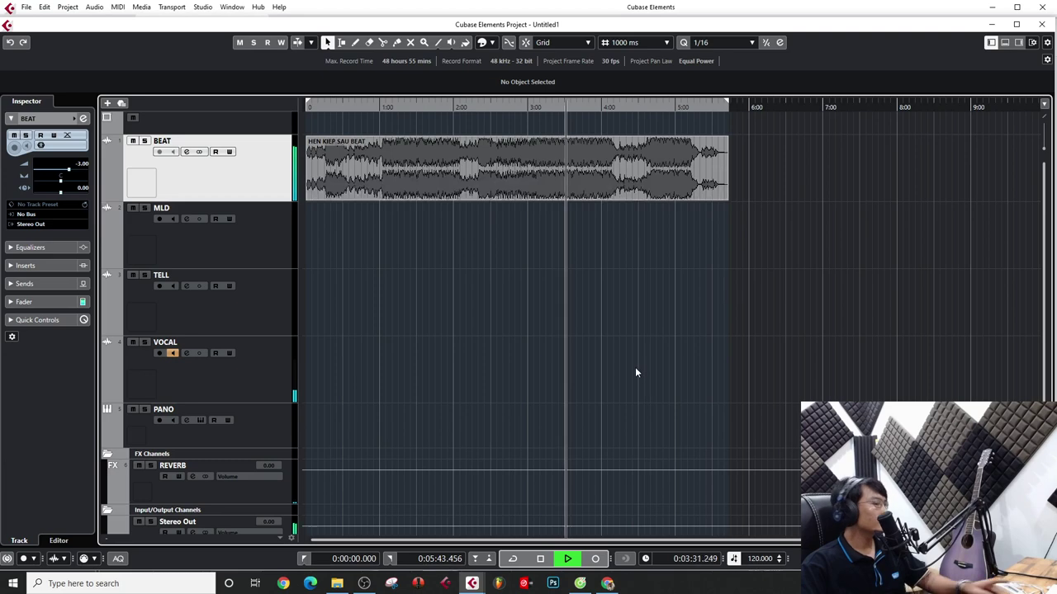
# Reopen the MixConsole during playback, examine the BEAT channel's level against the other channels, and close the mixer
pyautogui.press('F3')
pyautogui.moveTo(615, 370); pyautogui.dragTo(684, 76)
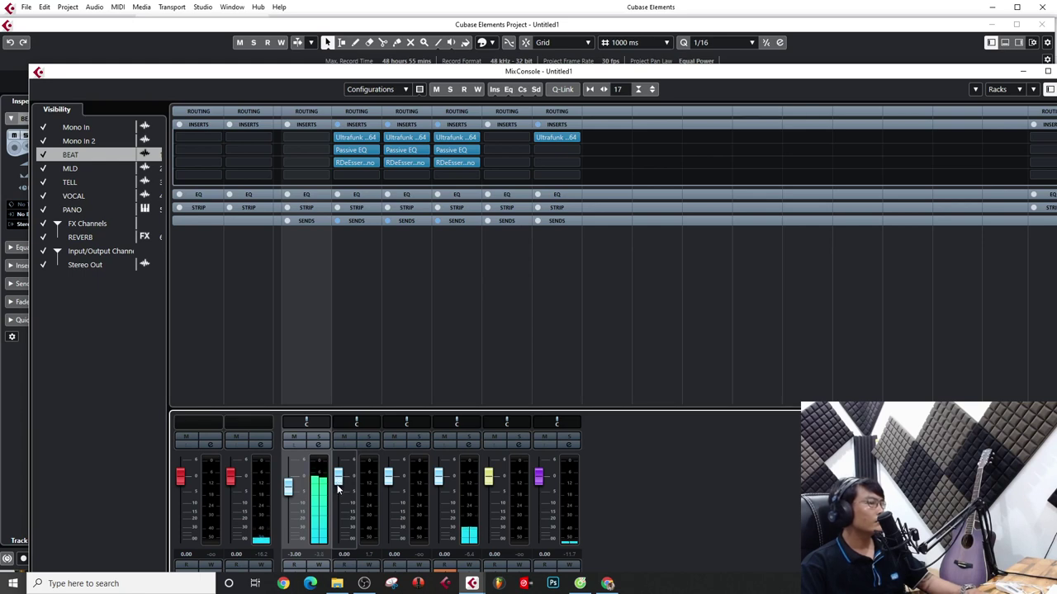
pyautogui.doubleClick(582, 71)
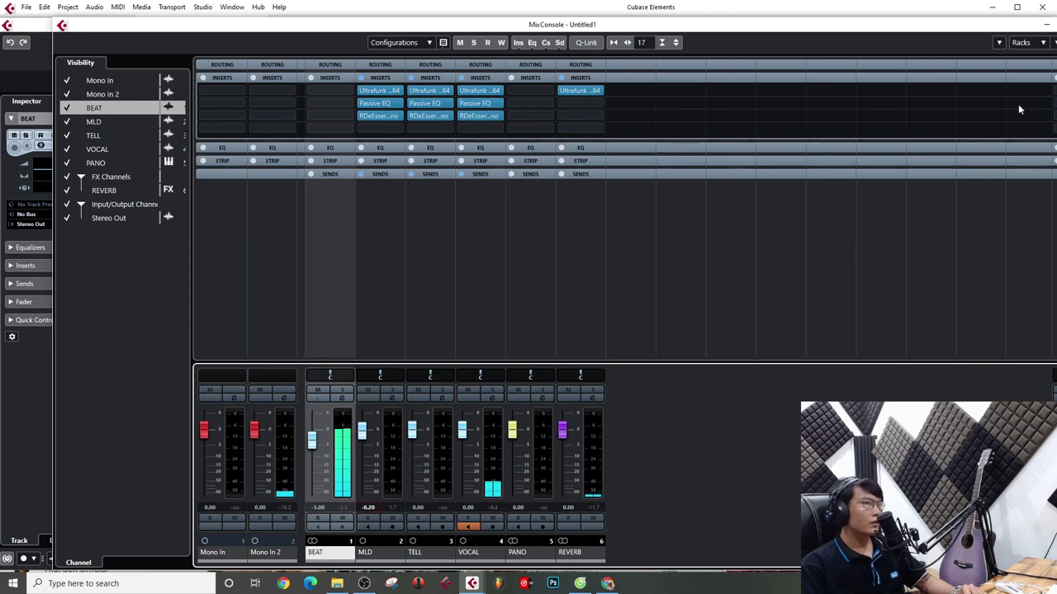
pyautogui.moveTo(823, 26); pyautogui.dragTo(645, 79)
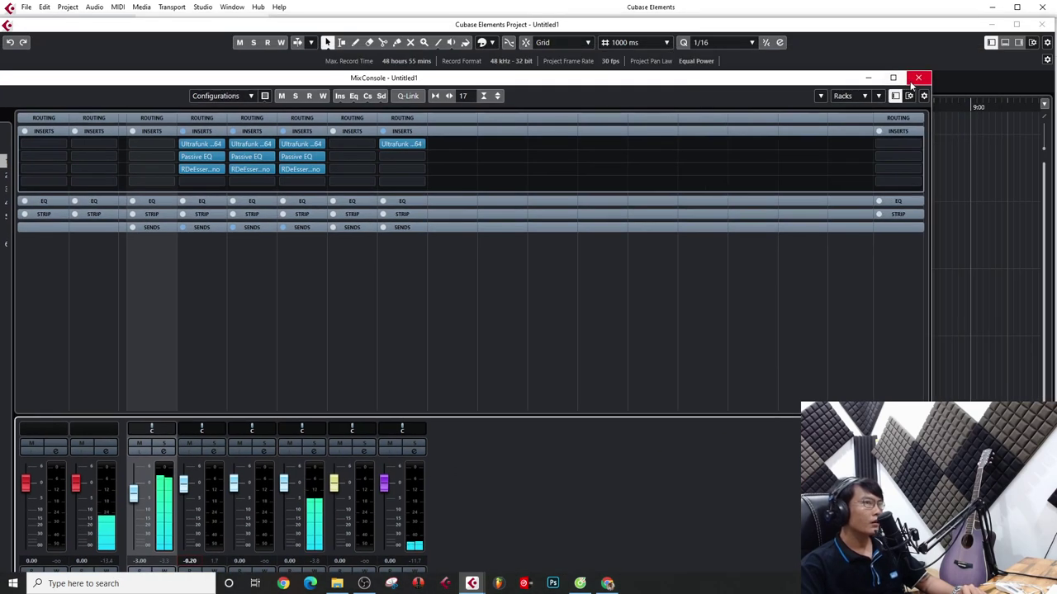
pyautogui.click(917, 77)
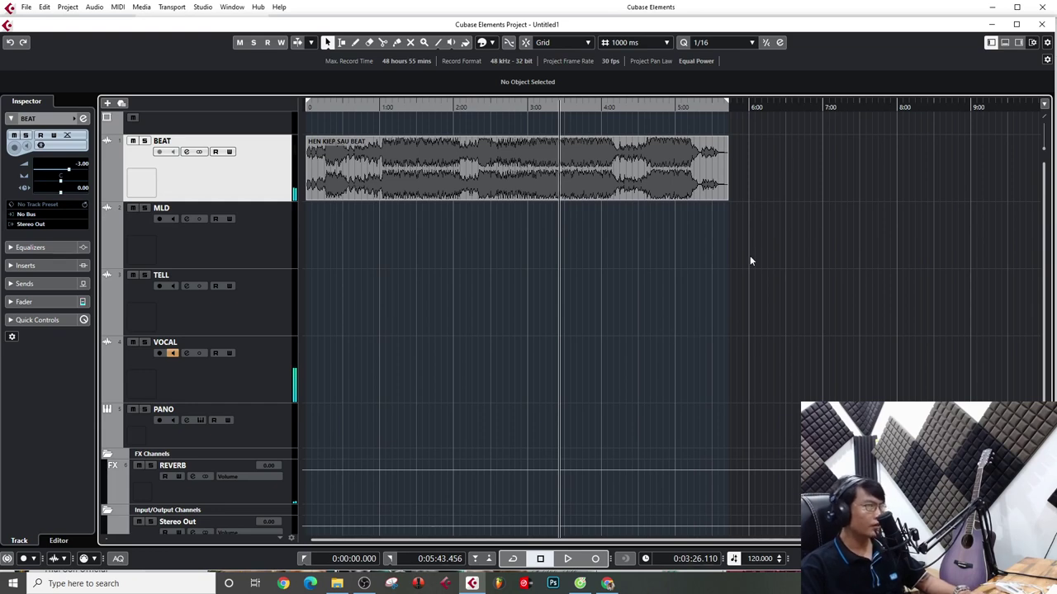
pyautogui.press('h')
pyautogui.press('h')
pyautogui.press('h')
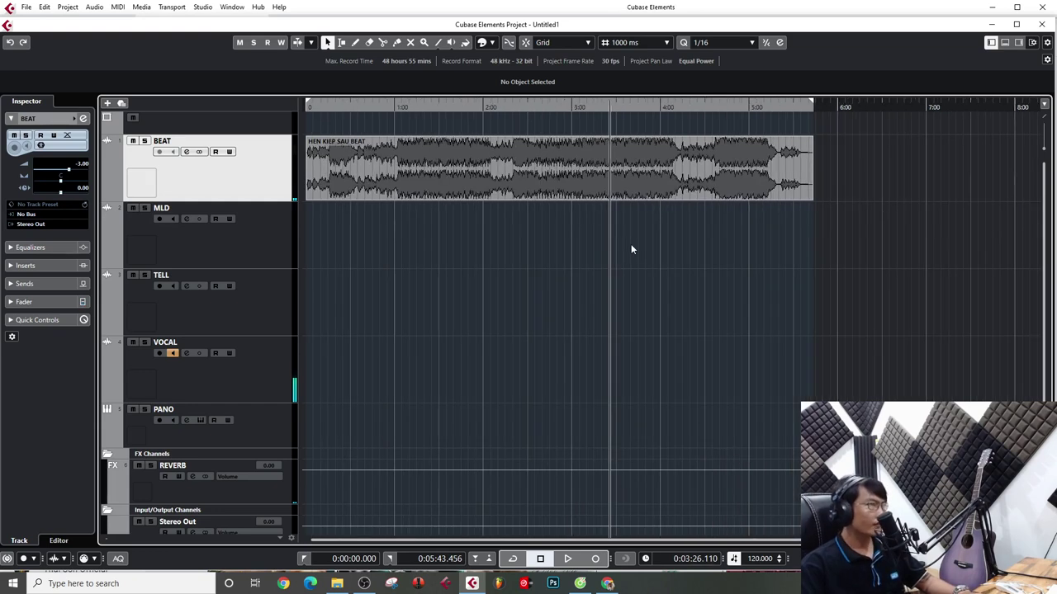
pyautogui.press('g')
pyautogui.press('g')
pyautogui.press('g')
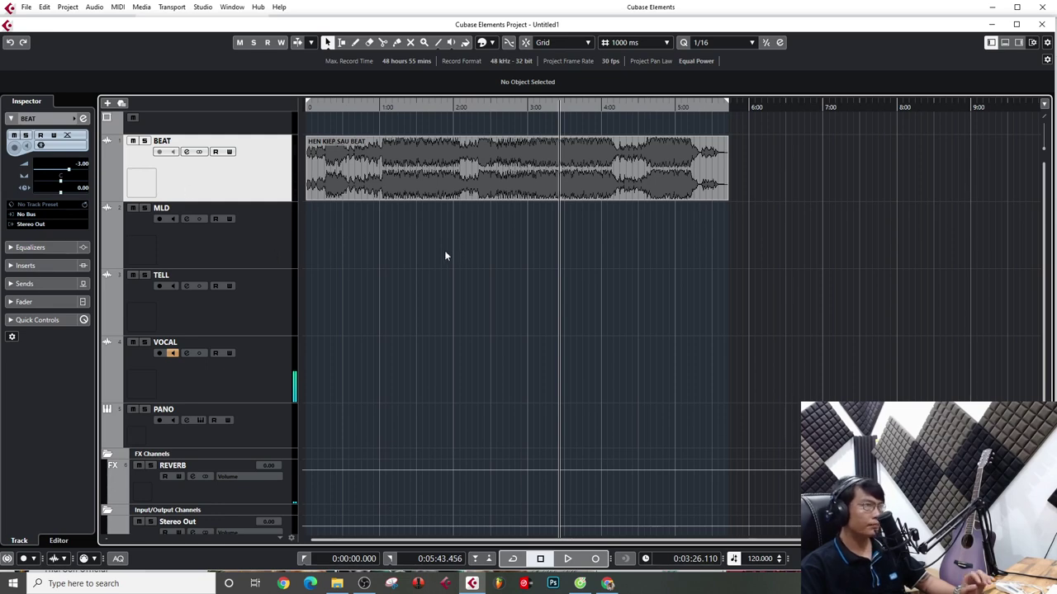
# Import MLD from the Hen Kiep Sau Mixdown folder on the D: drive onto the MLD track, aligned to start at 0:00:00.000
pyautogui.click(337, 584)
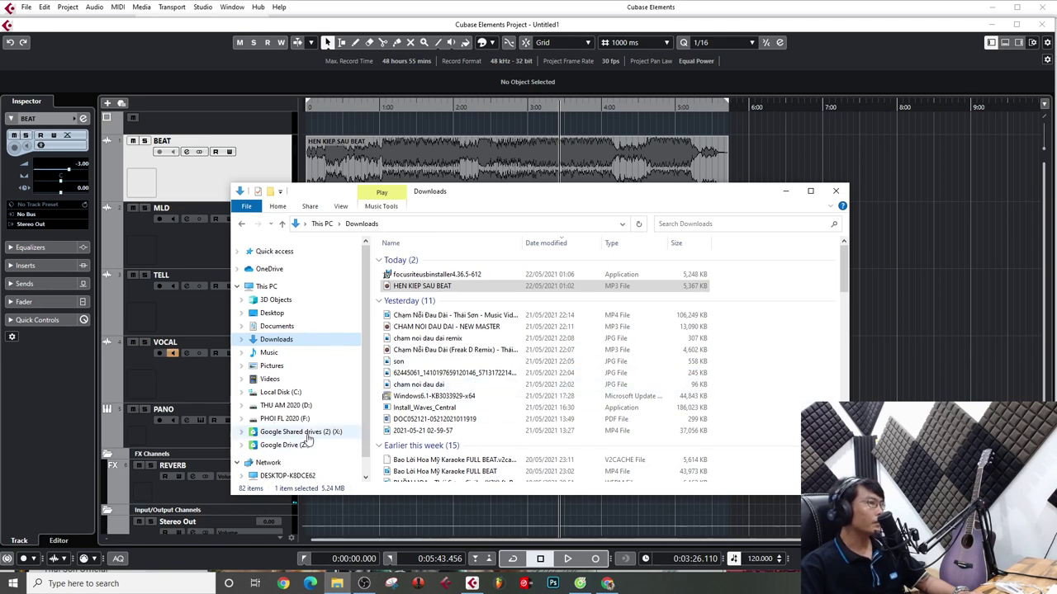
pyautogui.scroll(-2, 307, 436)
pyautogui.click(299, 410)
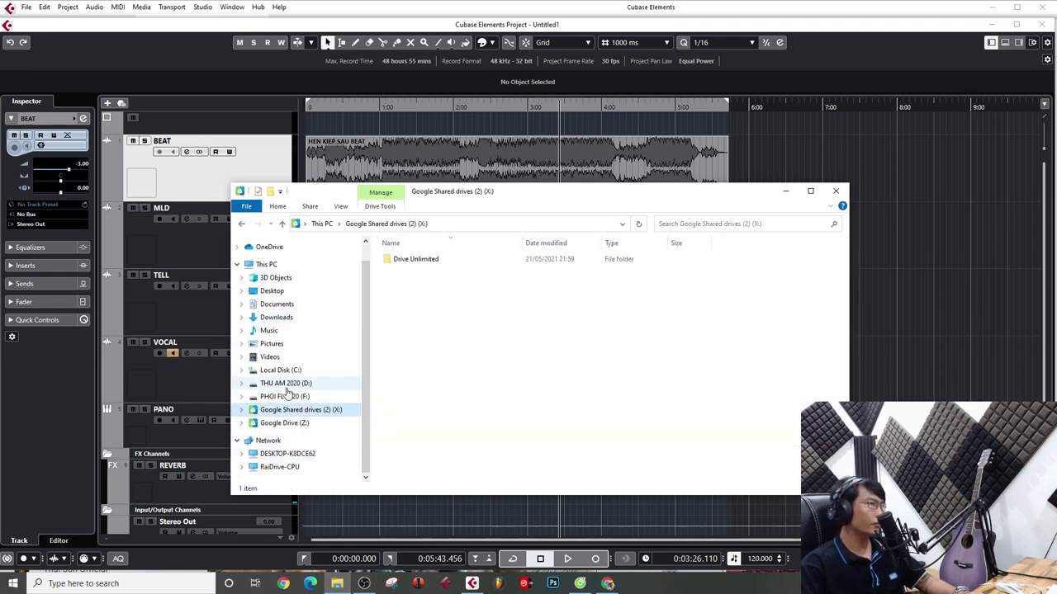
pyautogui.click(286, 384)
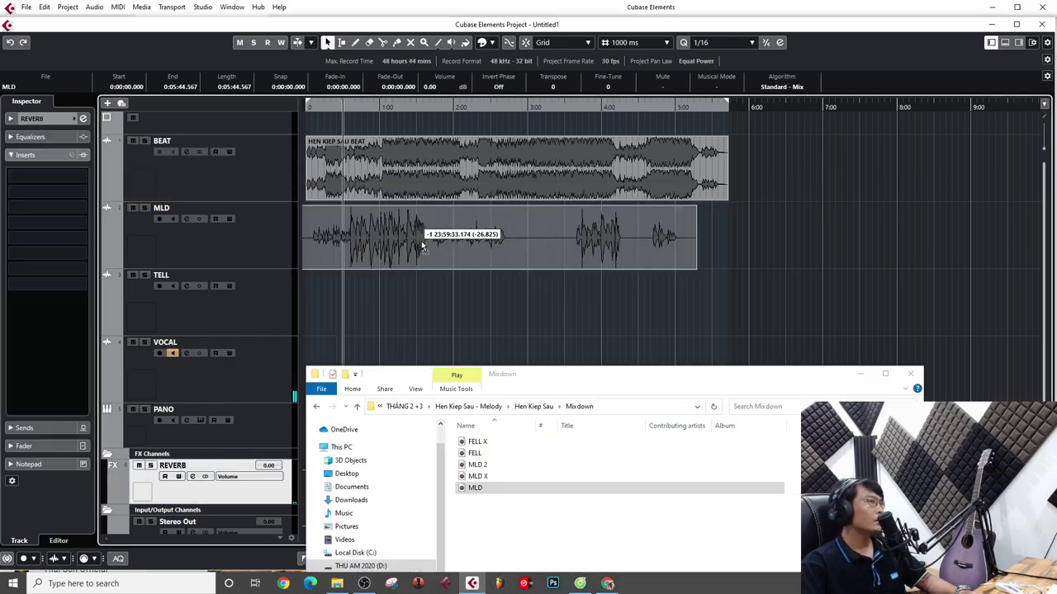
pyautogui.moveTo(417, 239); pyautogui.dragTo(486, 270)
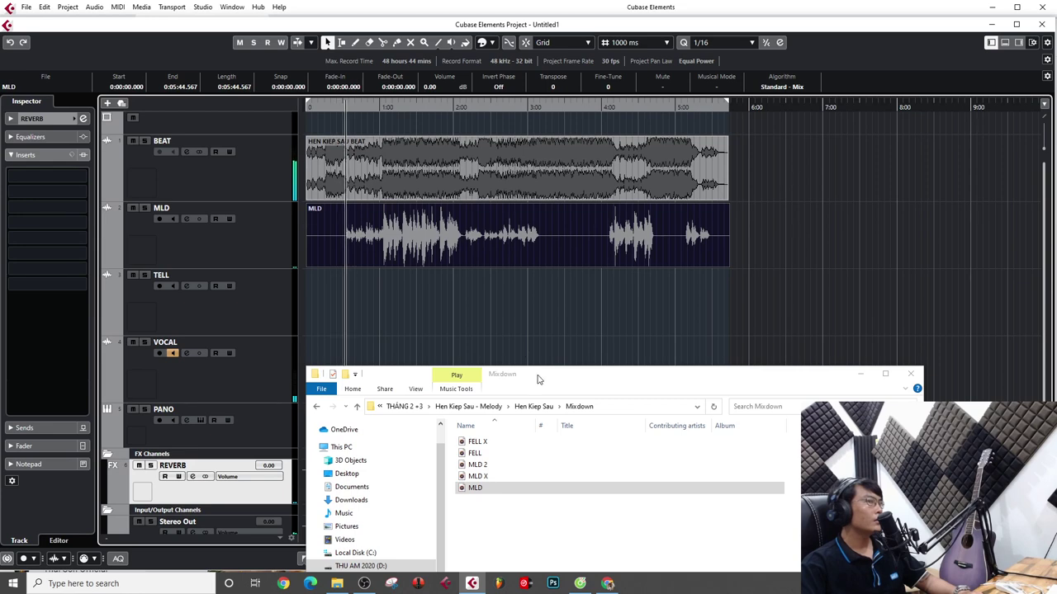
# Split the MLD clip at about 0:00:30.563, just ahead of the first notes, and delete the silent part before it
pyautogui.press('h')
pyautogui.press('h')
pyautogui.press('h')
pyautogui.press('h')
pyautogui.press('h')
pyautogui.press('h')
pyautogui.press('h')
pyautogui.press('h')
pyautogui.press('h')
pyautogui.press('h')
pyautogui.press('h')
pyautogui.press('h')
pyautogui.press('h')
pyautogui.press('h')
pyautogui.press('h')
pyautogui.press('h')
pyautogui.press('h')
pyautogui.press('h')
pyautogui.press('h')
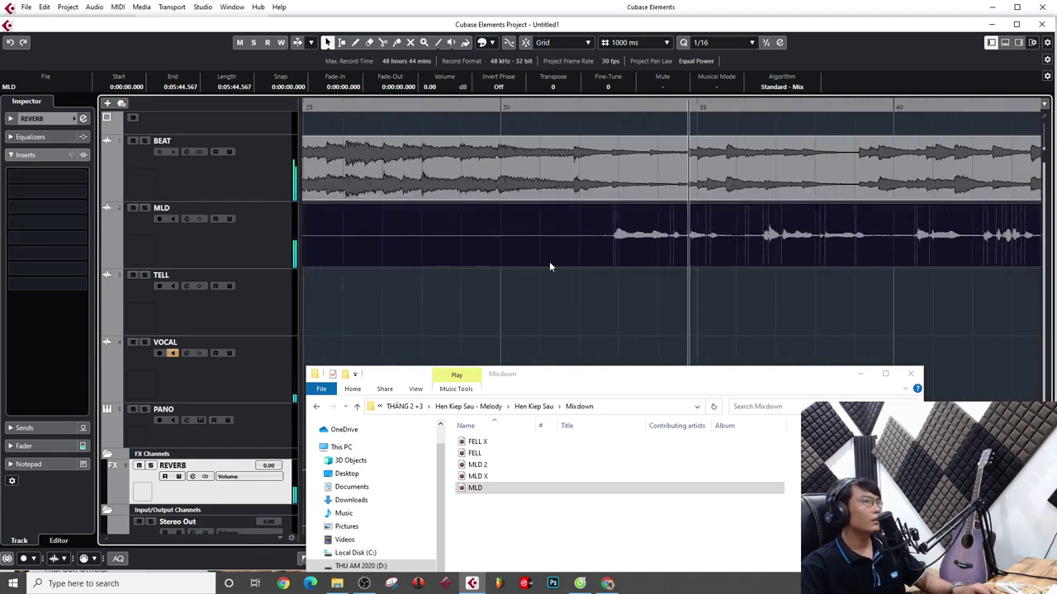
pyautogui.keyDown('alt'); pyautogui.click(522, 255); pyautogui.keyUp('alt')
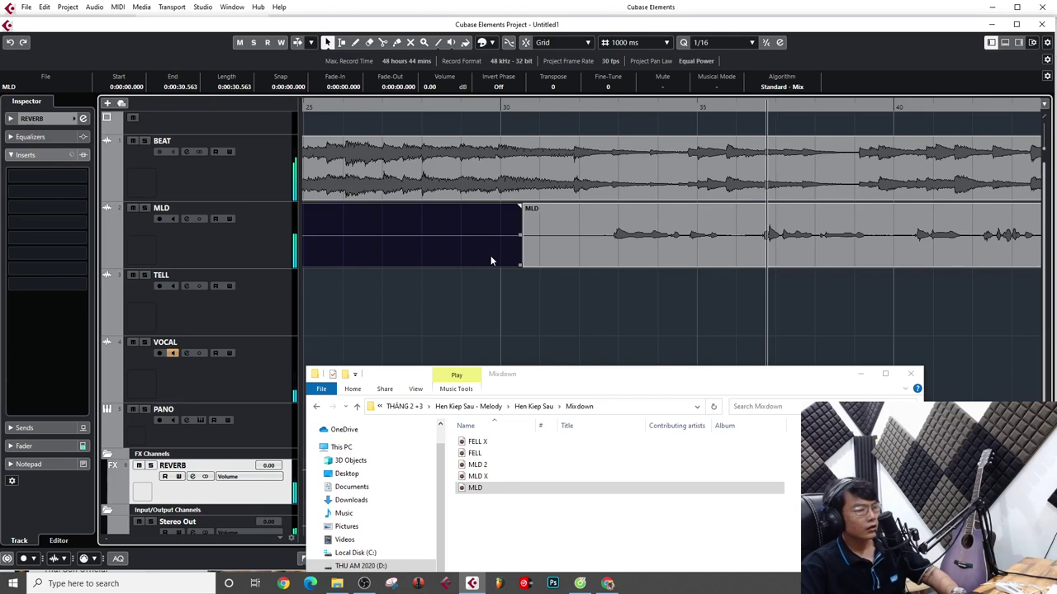
pyautogui.press('Delete')
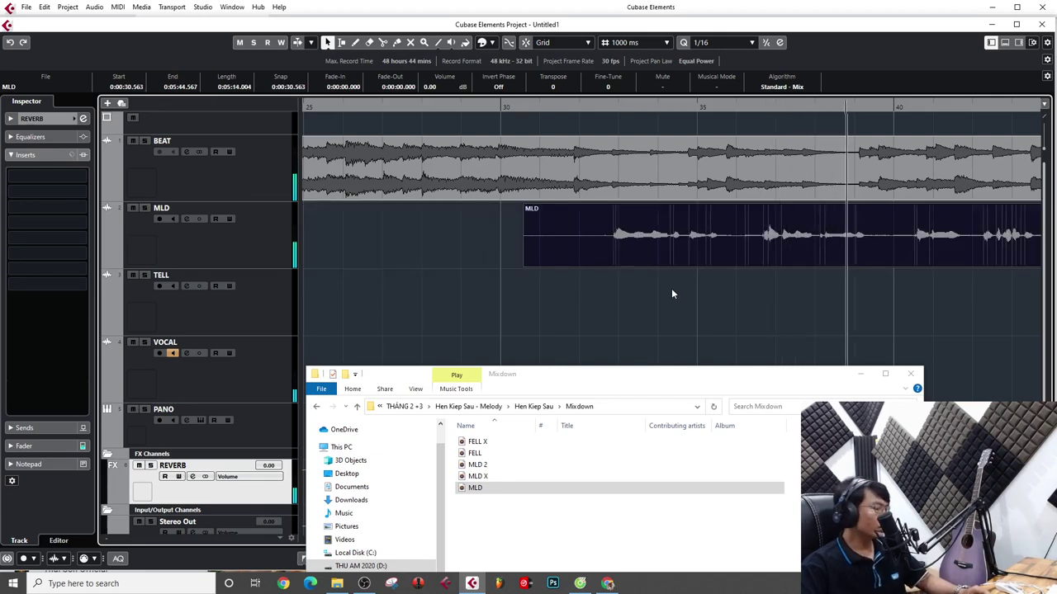
# Shift the MLD clip about 0.109 s earlier so that it starts at about 0:00:30.454
pyautogui.press('g')
pyautogui.press('g')
pyautogui.press('g')
pyautogui.press('g')
pyautogui.press('g')
pyautogui.press('g')
pyautogui.press('g')
pyautogui.press('g')
pyautogui.press('g')
pyautogui.press('g')
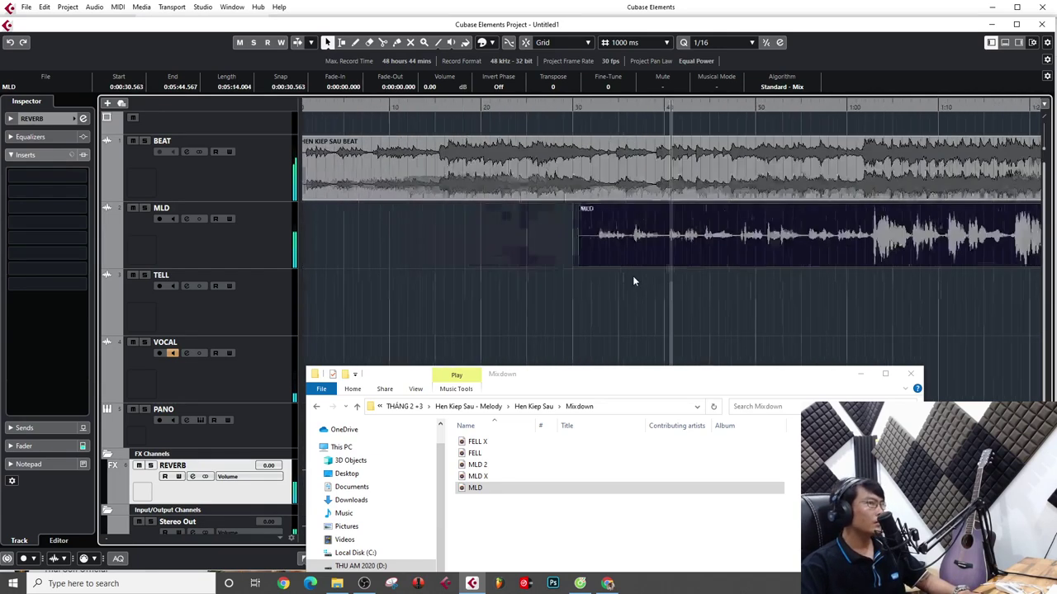
pyautogui.press('h')
pyautogui.press('h')
pyautogui.press('h')
pyautogui.press('h')
pyautogui.press('h')
pyautogui.press('h')
pyautogui.press('h')
pyautogui.press('h')
pyautogui.press('h')
pyautogui.press('h')
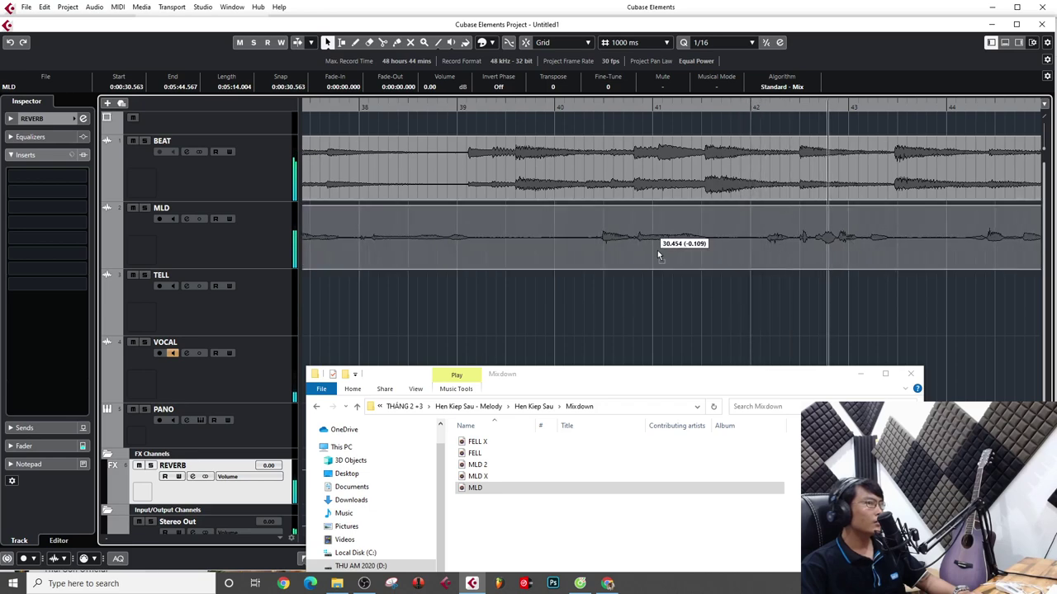
pyautogui.click(661, 256)
# Add a fade-in of about 1.25 s at the start of the MLD clip
pyautogui.press('g')
pyautogui.press('g')
pyautogui.press('g')
pyautogui.press('g')
pyautogui.press('g')
pyautogui.press('g')
pyautogui.press('g')
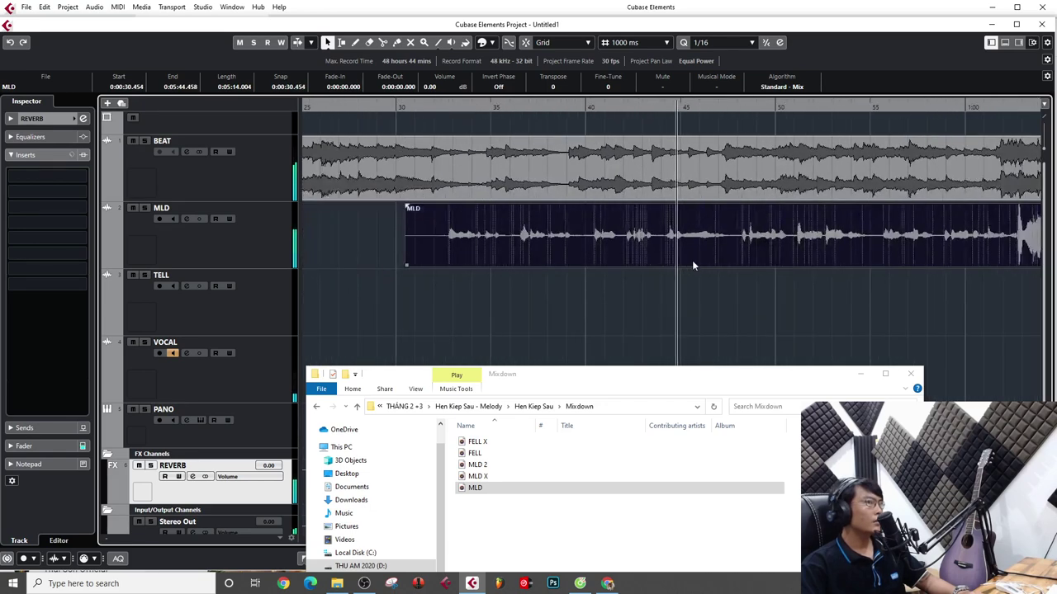
pyautogui.press('g')
pyautogui.press('g')
pyautogui.press('g')
pyautogui.press('g')
pyautogui.press('g')
pyautogui.press('h')
pyautogui.press('h')
pyautogui.press('h')
pyautogui.press('h')
pyautogui.press('h')
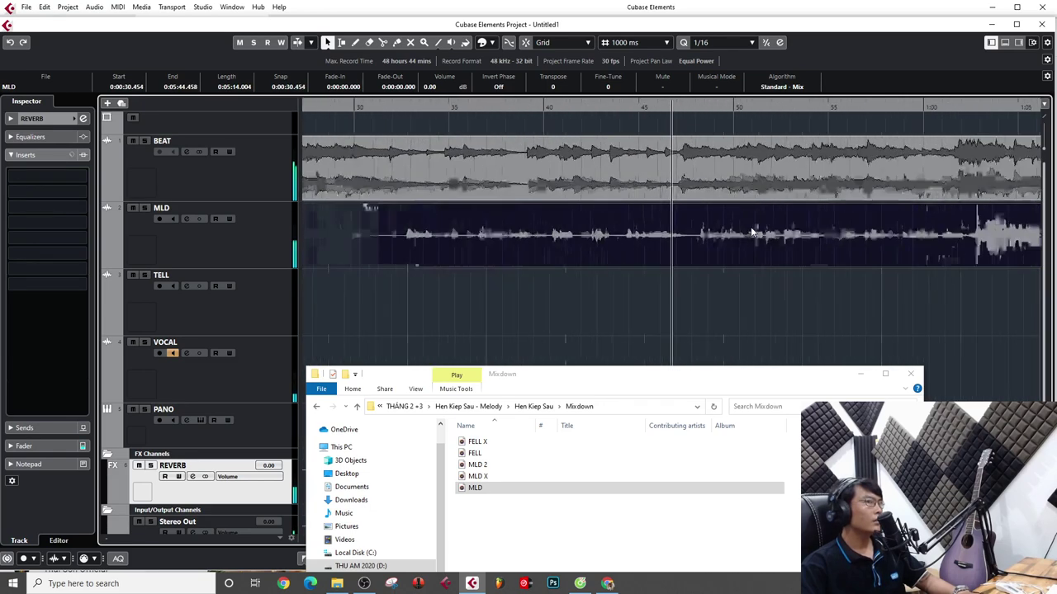
pyautogui.press('h')
pyautogui.press('h')
pyautogui.press('h')
pyautogui.press('h')
pyautogui.press('h')
pyautogui.press('h')
pyautogui.press('g')
pyautogui.press('g')
pyautogui.press('g')
pyautogui.press('g')
pyautogui.press('g')
pyautogui.press('g')
pyautogui.press('g')
pyautogui.press('g')
pyautogui.press('h')
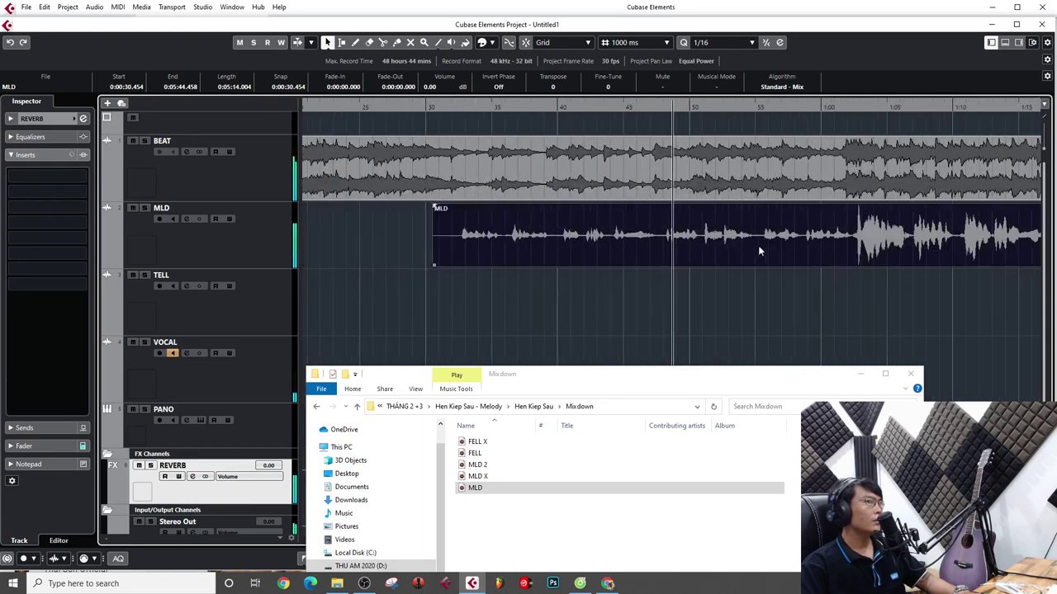
pyautogui.moveTo(435, 208); pyautogui.dragTo(449, 211)
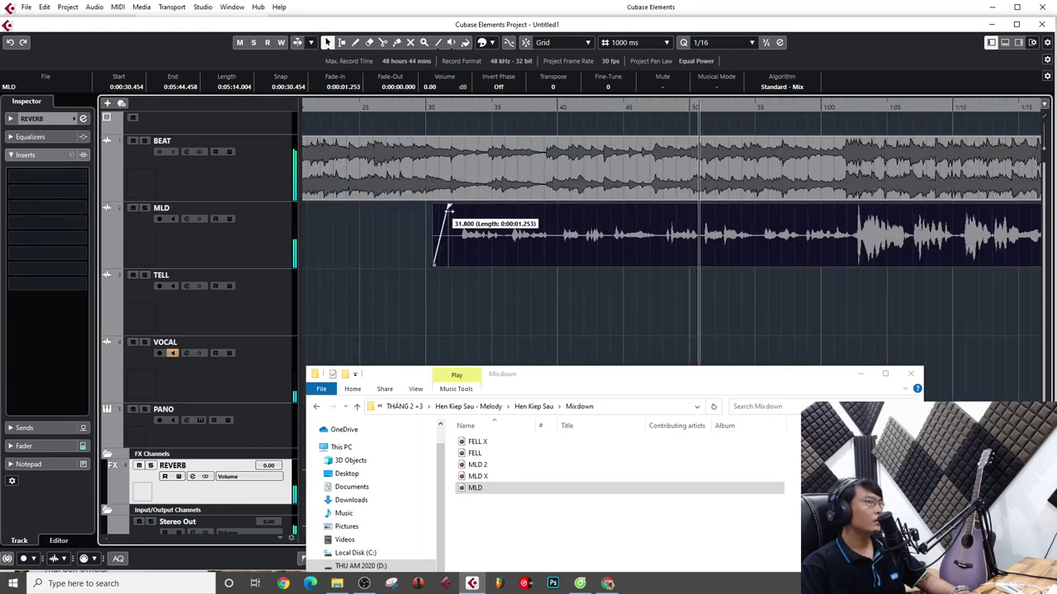
# Play from around 1:00 and move the MLD clip earlier to start at about 0:00:29.553, matching its loud entry to the beat
pyautogui.click(816, 110)
pyautogui.press('h')
pyautogui.press('h')
pyautogui.press('h')
pyautogui.press('h')
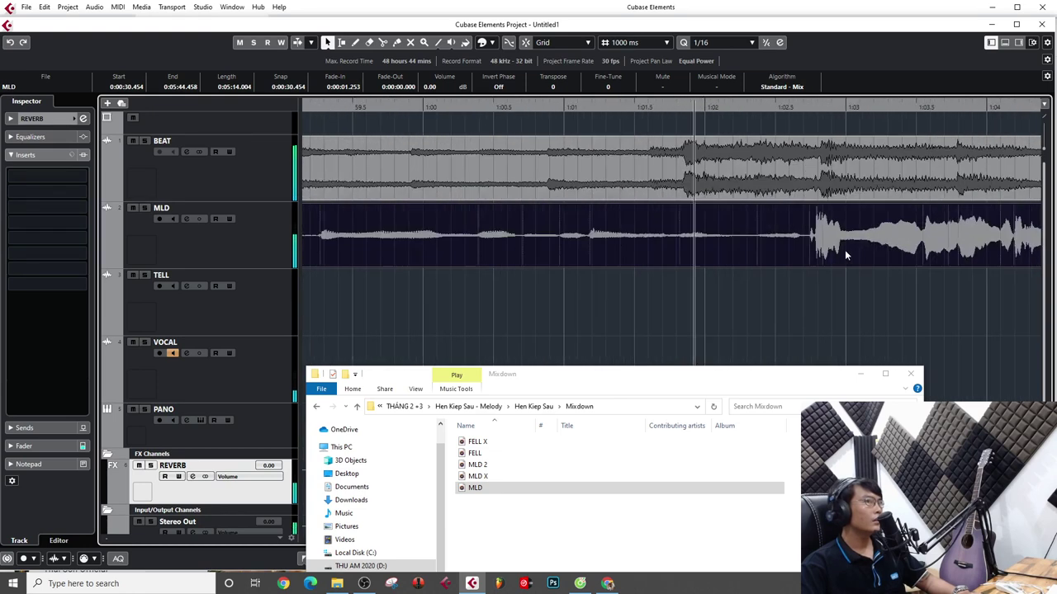
pyautogui.press('space')
pyautogui.moveTo(846, 256); pyautogui.dragTo(706, 244)
pyautogui.press('space')
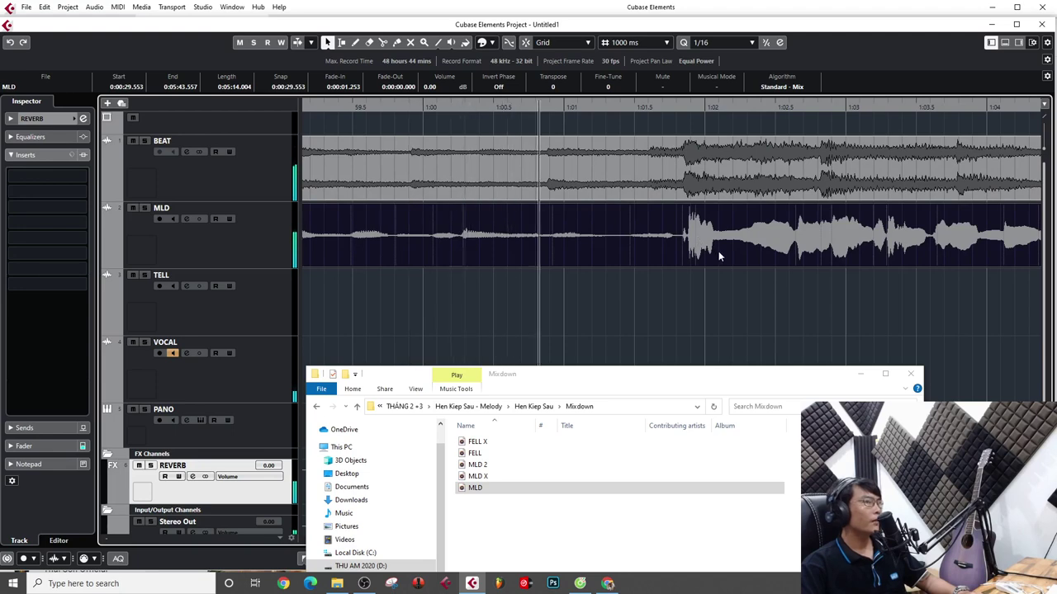
# Check by ear and waveform how the MLD melody lines up with the beat, overall and closely around 1:09 to 1:17
pyautogui.press('g')
pyautogui.press('g')
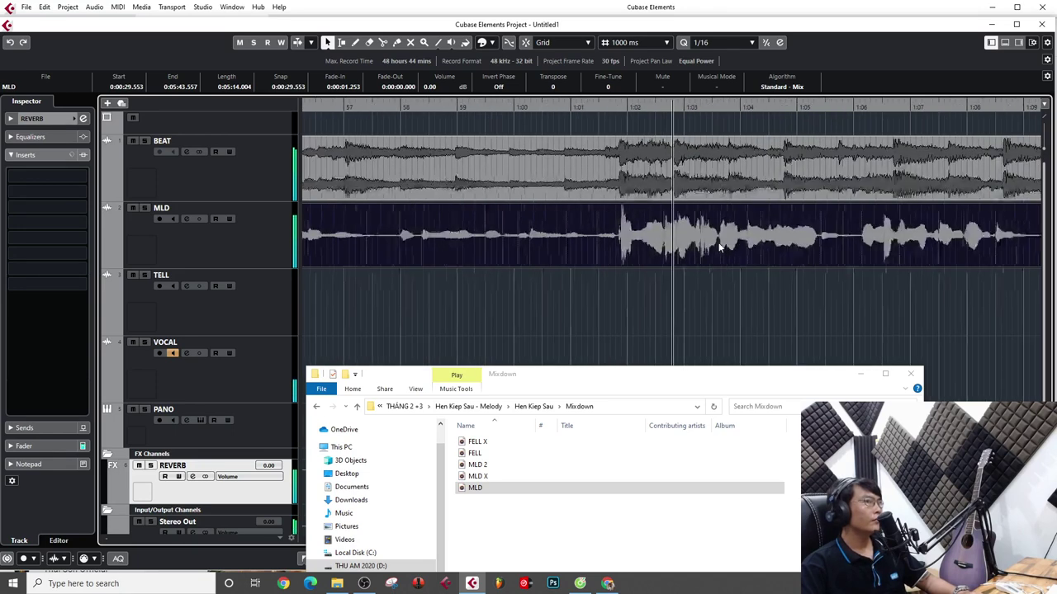
pyautogui.press('g')
pyautogui.press('g')
pyautogui.press('g')
pyautogui.press('g')
pyautogui.press('g')
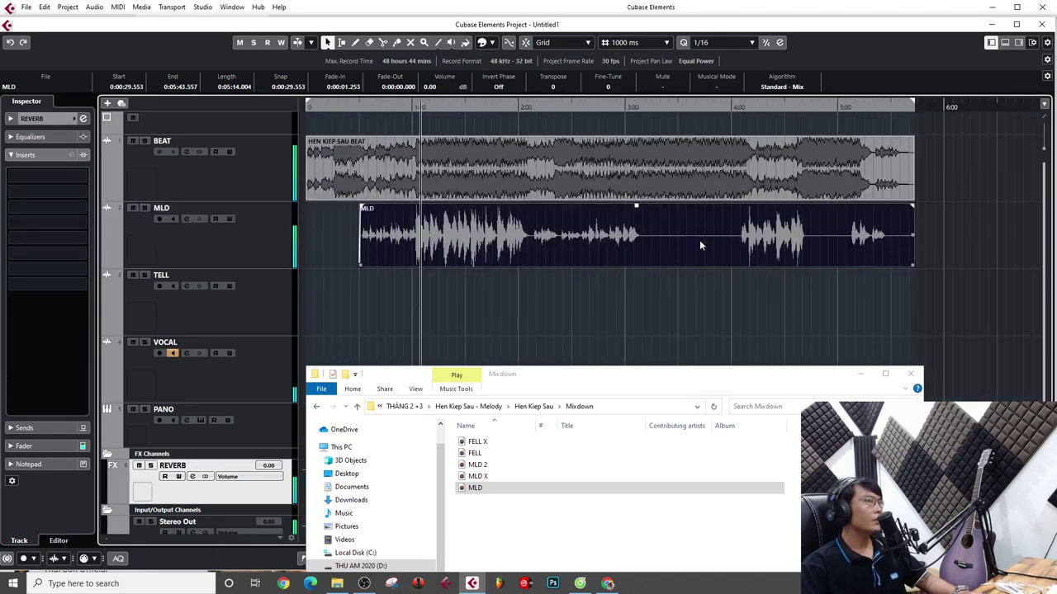
pyautogui.press('h')
pyautogui.press('h')
pyautogui.press('h')
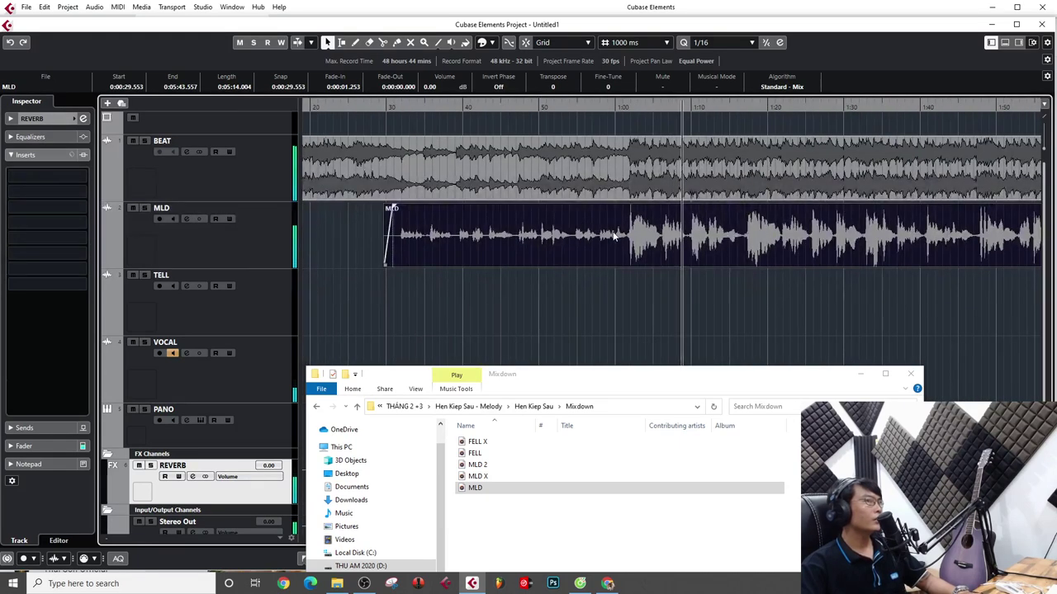
pyautogui.press('h')
pyautogui.press('h')
pyautogui.press('h')
pyautogui.press('h')
pyautogui.press('h')
pyautogui.press('h')
pyautogui.press('h')
pyautogui.press('g')
pyautogui.press('g')
pyautogui.press('g')
pyautogui.press('g')
pyautogui.press('g')
pyautogui.press('g')
pyautogui.press('g')
pyautogui.press('g')
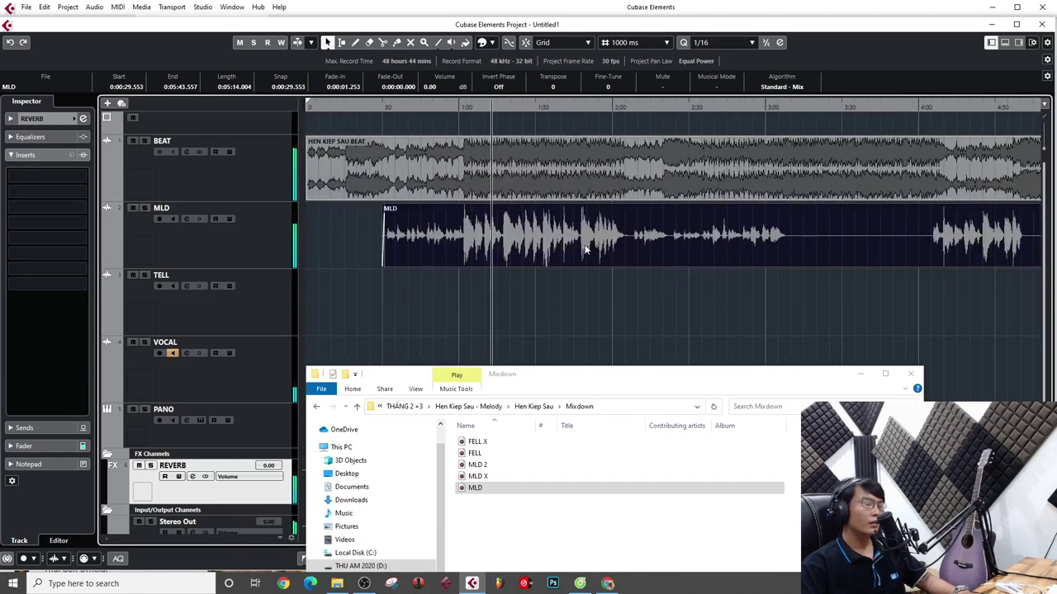
pyautogui.press('h')
pyautogui.press('h')
pyautogui.press('h')
pyautogui.press('h')
pyautogui.press('g')
pyautogui.press('g')
pyautogui.press('g')
pyautogui.press('g')
pyautogui.press('h')
pyautogui.press('h')
pyautogui.press('h')
pyautogui.press('h')
pyautogui.press('h')
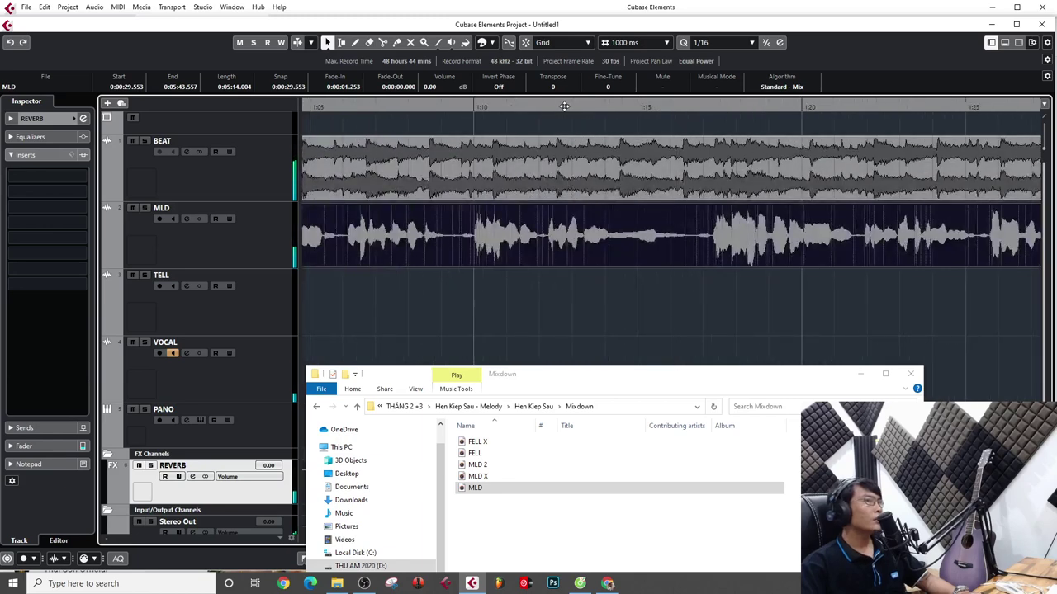
pyautogui.press('h')
pyautogui.press('h')
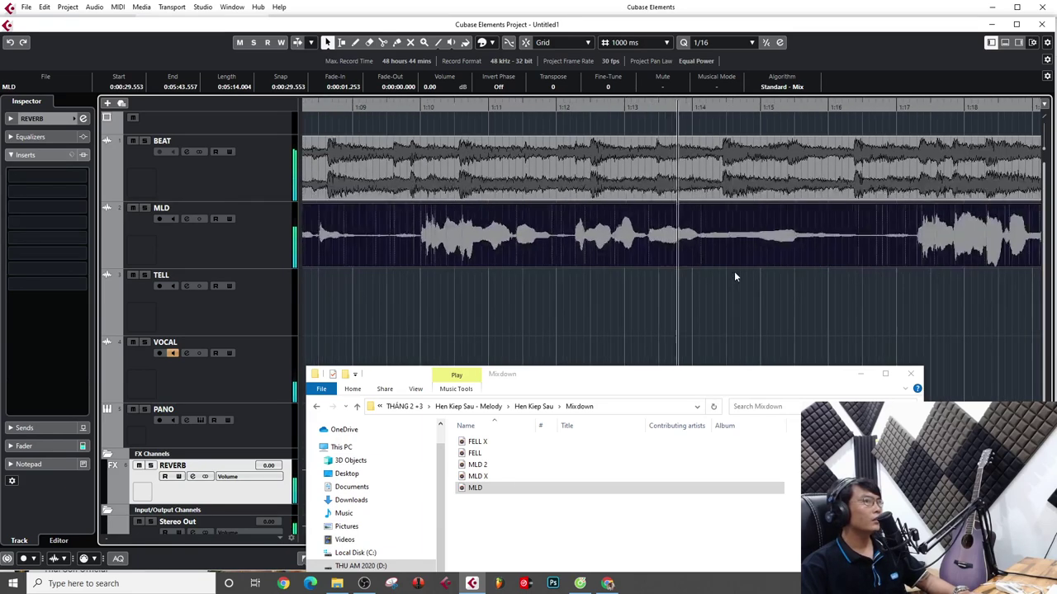
pyautogui.press('h')
pyautogui.press('h')
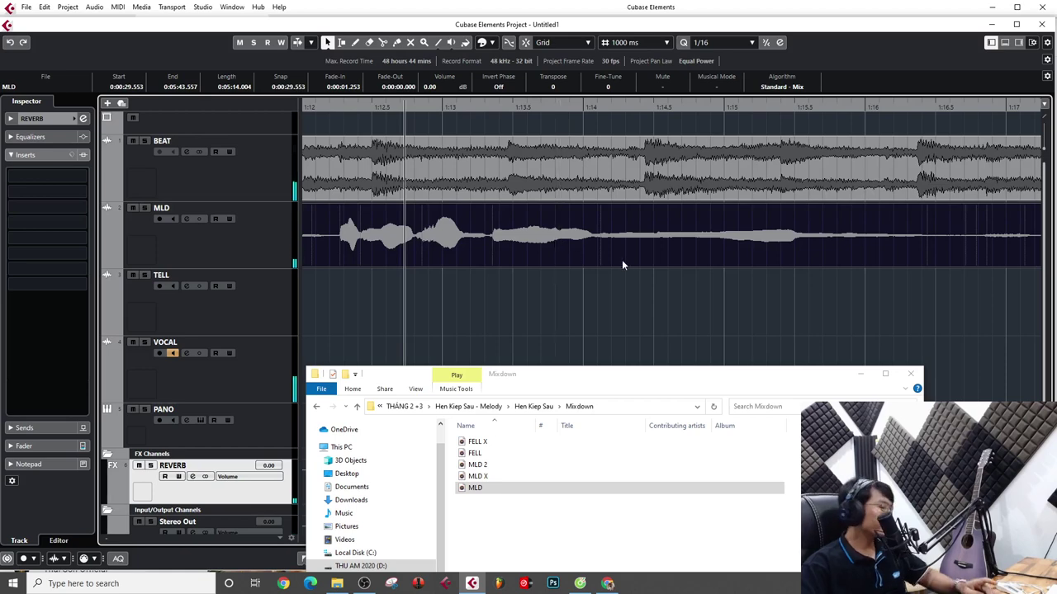
# Play the MLD melody around 1:13 and split the clip at 0:01:13.315, just before the quieter sustained notes
pyautogui.press('g')
pyautogui.press('g')
pyautogui.press('g')
pyautogui.press('g')
pyautogui.press('g')
pyautogui.press('g')
pyautogui.press('g')
pyautogui.press('g')
pyautogui.press('g')
pyautogui.press('g')
pyautogui.press('h')
pyautogui.press('h')
pyautogui.press('h')
pyautogui.press('h')
pyautogui.press('h')
pyautogui.press('h')
pyautogui.press('h')
pyautogui.press('h')
pyautogui.press('h')
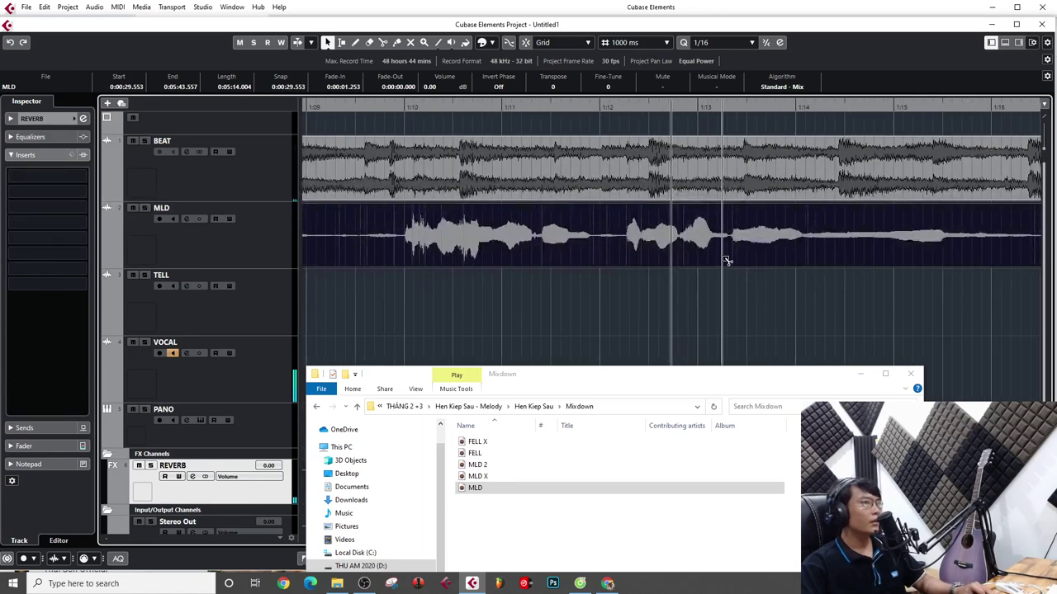
pyautogui.press('space')
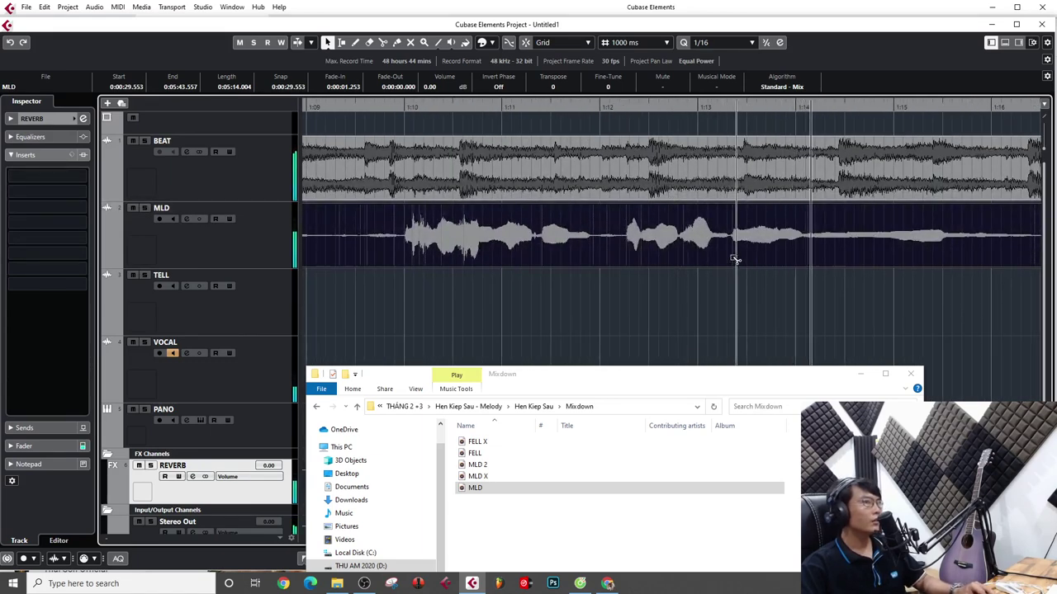
pyautogui.keyDown('alt'); pyautogui.click(735, 259); pyautogui.keyUp('alt')
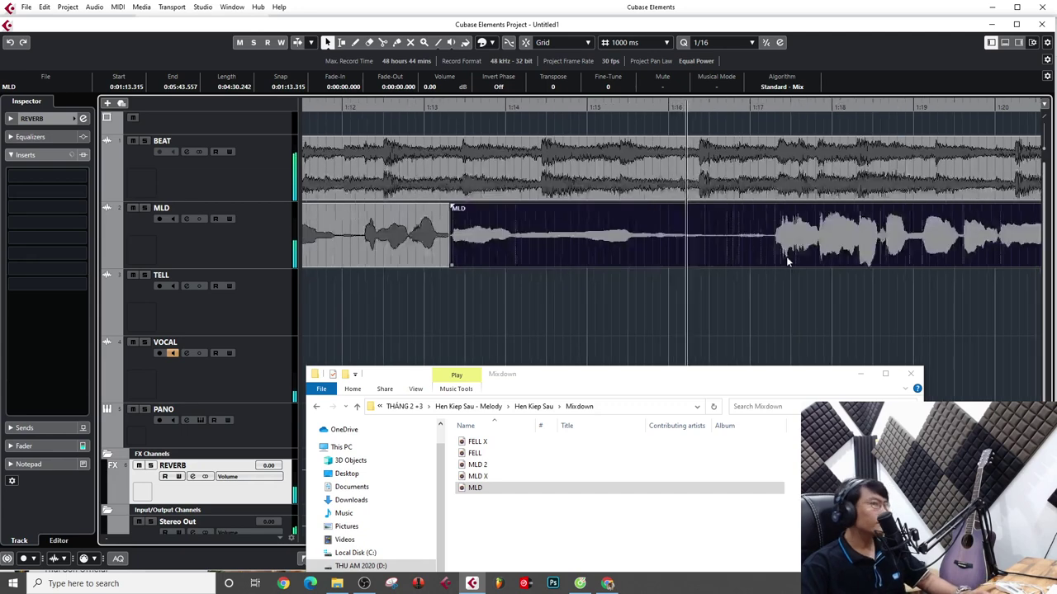
# Split the MLD clip at 0:01:16.668 and raise the volume of the short section before the cut to 3.60 dB
pyautogui.press('g')
pyautogui.press('space')
pyautogui.keyDown('alt'); pyautogui.click(683, 251); pyautogui.keyUp('alt')
pyautogui.click(602, 248)
pyautogui.moveTo(588, 207); pyautogui.dragTo(589, 206)
# Check the level of the boosted MLD section by ear and compare it with the waveform across the whole song
pyautogui.press('space')
pyautogui.press('g')
pyautogui.press('g')
pyautogui.press('g')
pyautogui.press('g')
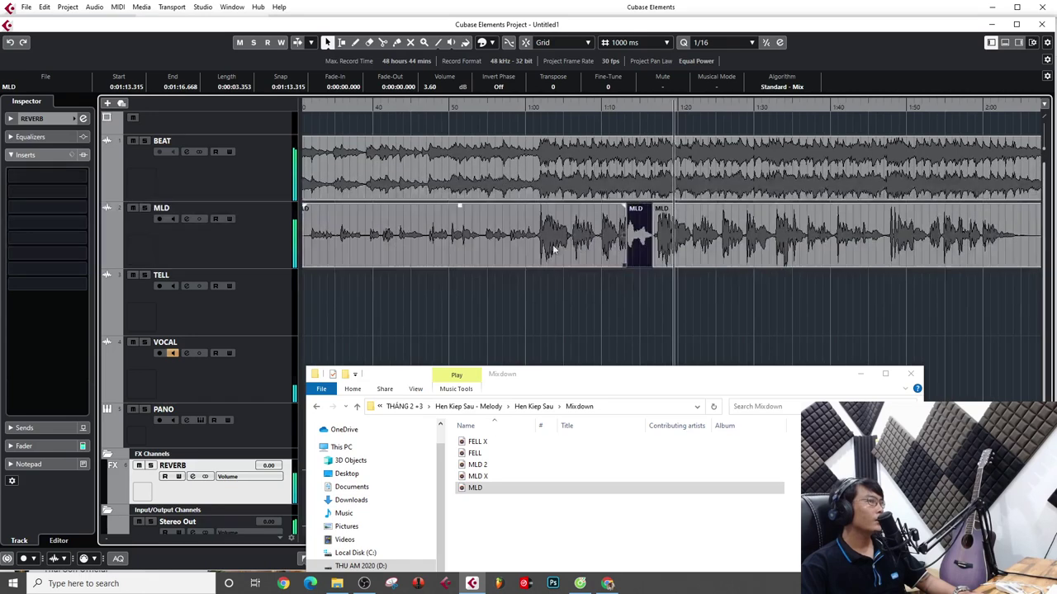
pyautogui.press('g')
pyautogui.press('g')
pyautogui.press('g')
pyautogui.press('g')
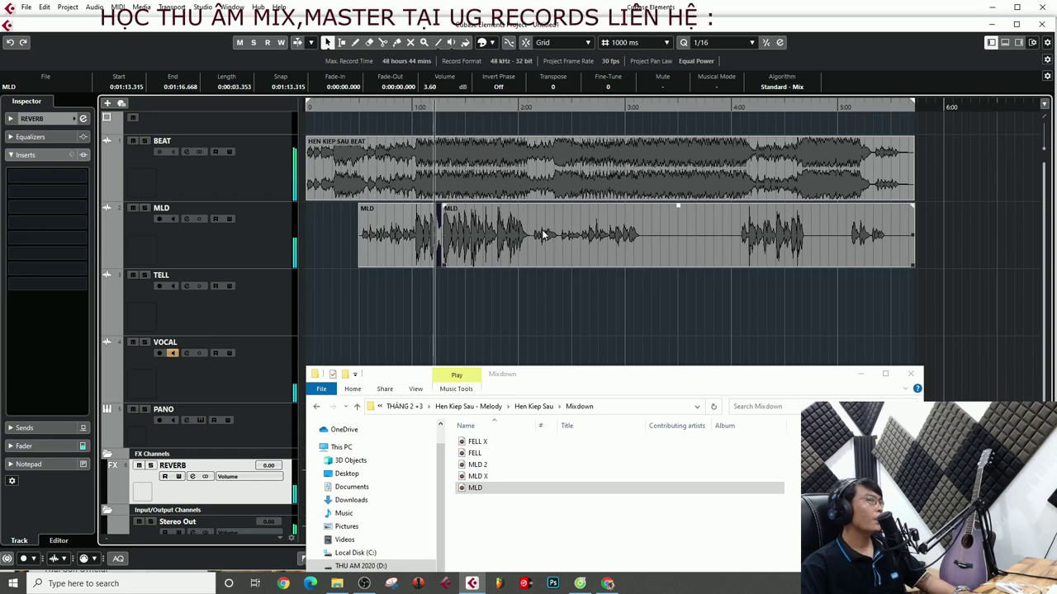
pyautogui.press('space')
pyautogui.press('h')
pyautogui.press('h')
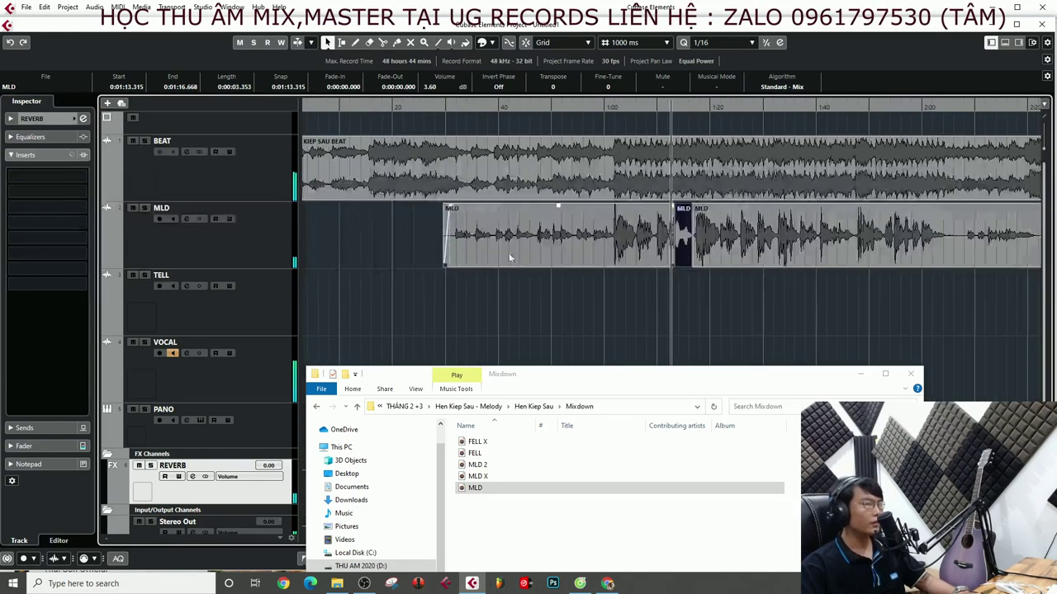
pyautogui.press('g')
pyautogui.press('g')
# Split the MLD clip at 0:02:06.672, in the quiet gap before the second verse
pyautogui.click(572, 108)
pyautogui.press('h')
pyautogui.press('h')
pyautogui.press('h')
pyautogui.press('h')
pyautogui.press('h')
pyautogui.press('h')
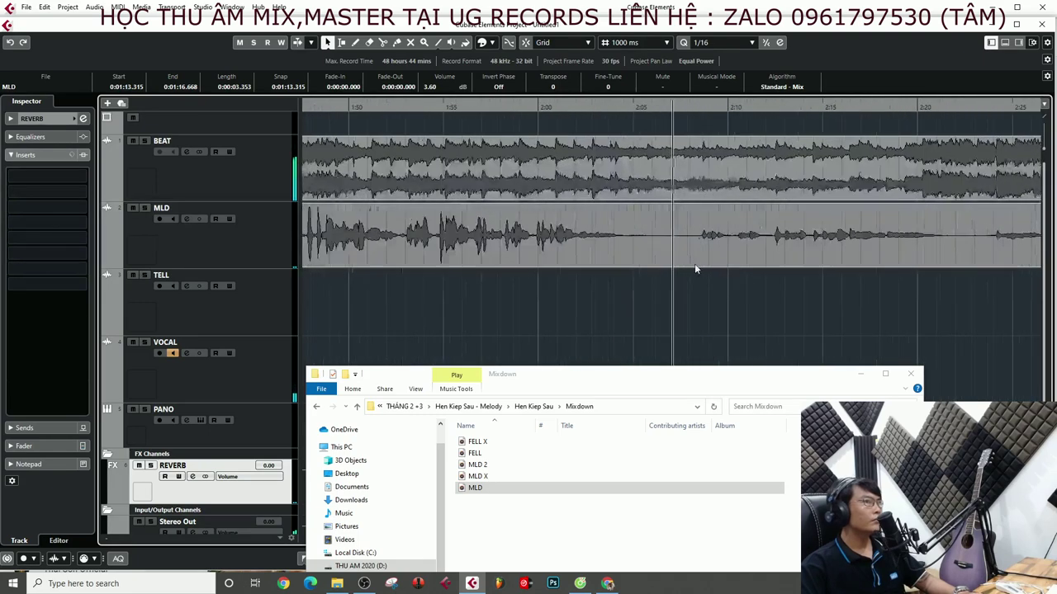
pyautogui.press('g')
pyautogui.press('g')
pyautogui.press('g')
pyautogui.press('g')
pyautogui.press('g')
pyautogui.keyDown('alt'); pyautogui.click(667, 253); pyautogui.keyUp('alt')
# Mute the last MLD section, from 0:02:06.672 to the end, and return to the Object Selection tool
pyautogui.press('g')
pyautogui.press('g')
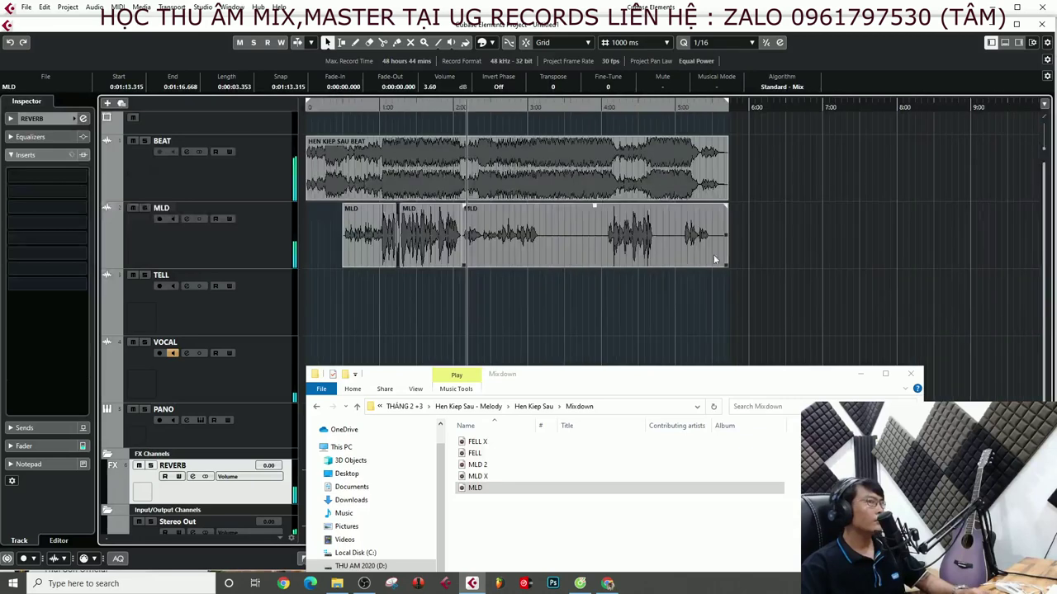
pyautogui.rightClick(761, 276)
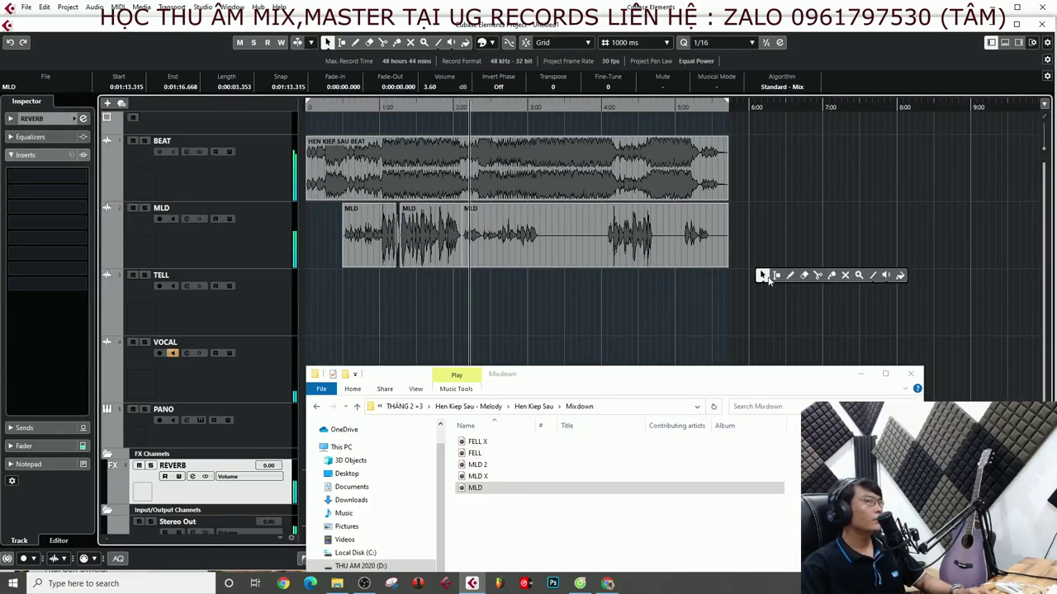
pyautogui.click(845, 275)
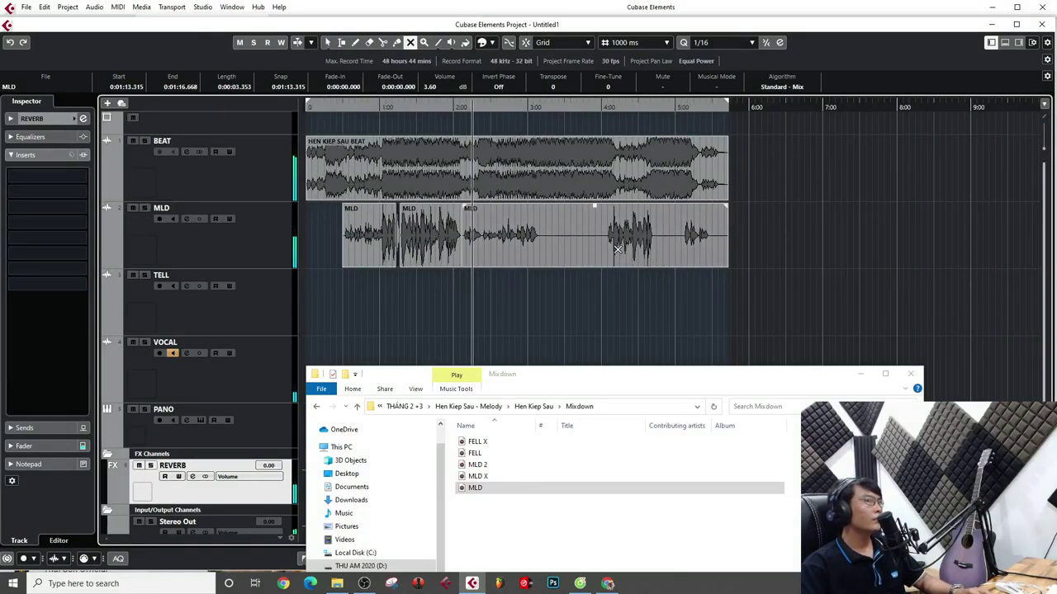
pyautogui.rightClick(574, 253)
pyautogui.click(658, 254)
pyautogui.click(626, 255)
pyautogui.rightClick(660, 324)
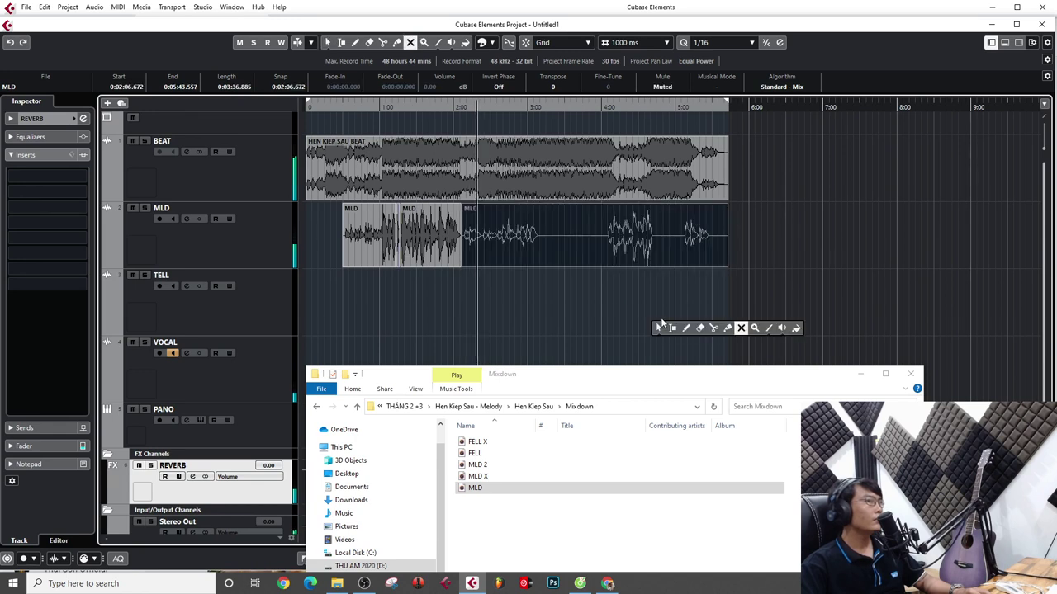
pyautogui.click(657, 329)
pyautogui.click(618, 316)
# Trim the start of the first MLD clip to 0:00:30.327
pyautogui.click(460, 107)
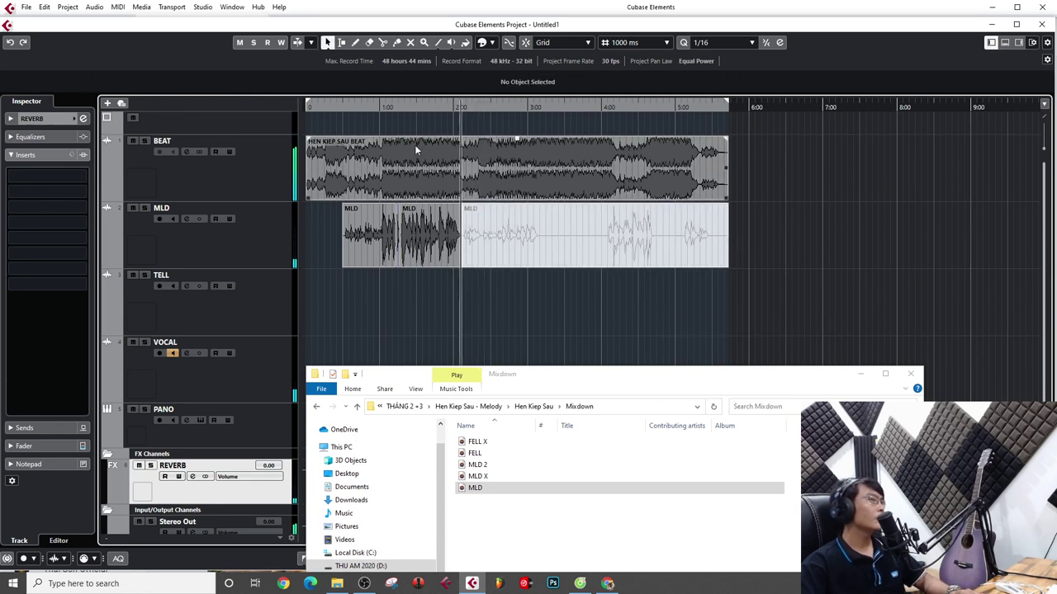
pyautogui.click(341, 109)
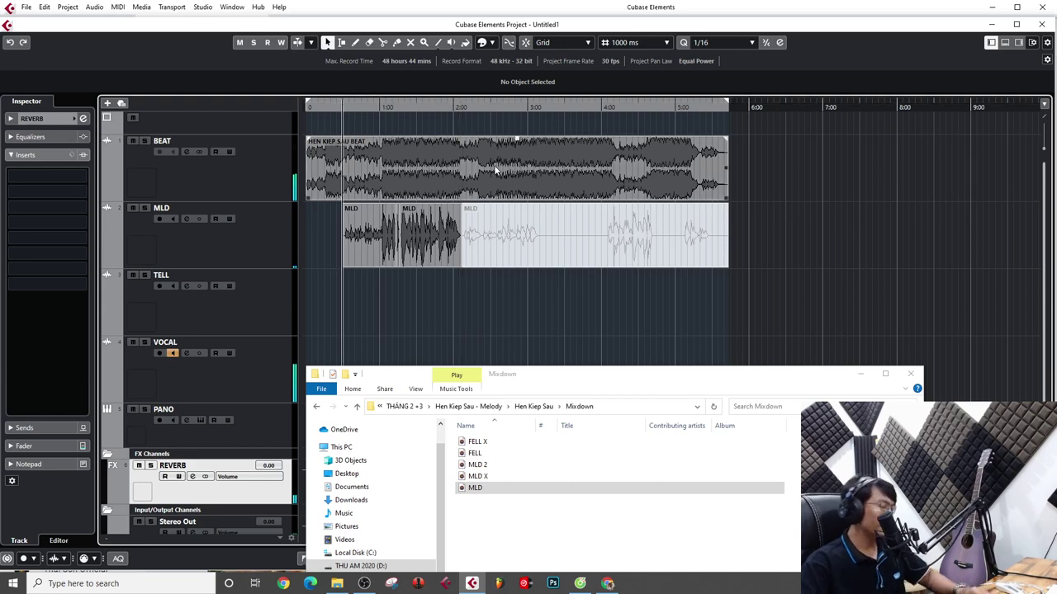
pyautogui.press('h')
pyautogui.press('h')
pyautogui.press('h')
pyautogui.press('h')
pyautogui.press('h')
pyautogui.press('h')
pyautogui.press('h')
pyautogui.press('h')
pyautogui.press('h')
pyautogui.press('h')
pyautogui.press('h')
pyautogui.press('g')
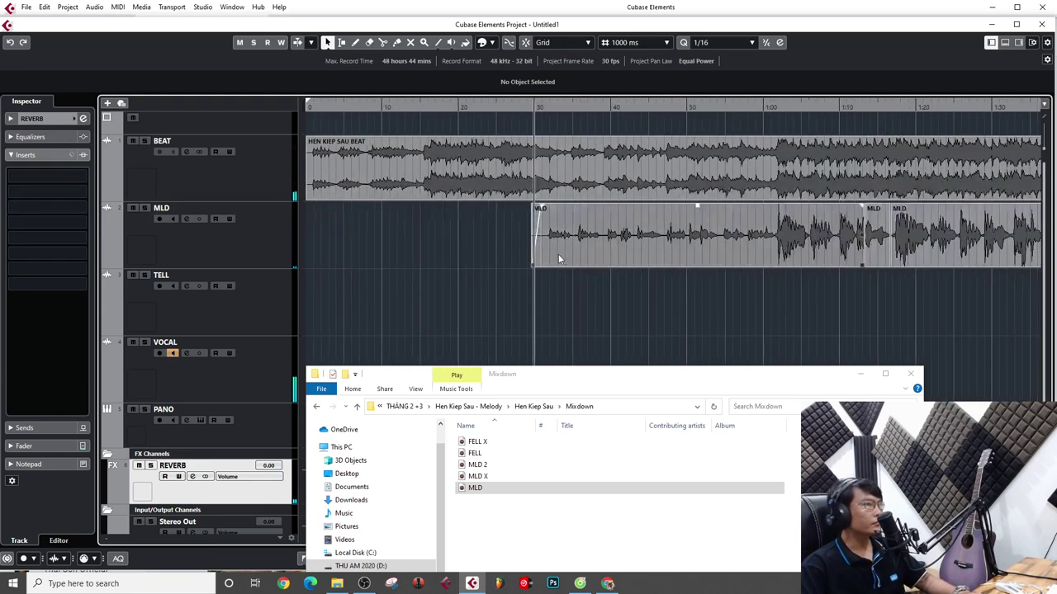
pyautogui.moveTo(531, 266); pyautogui.dragTo(538, 266)
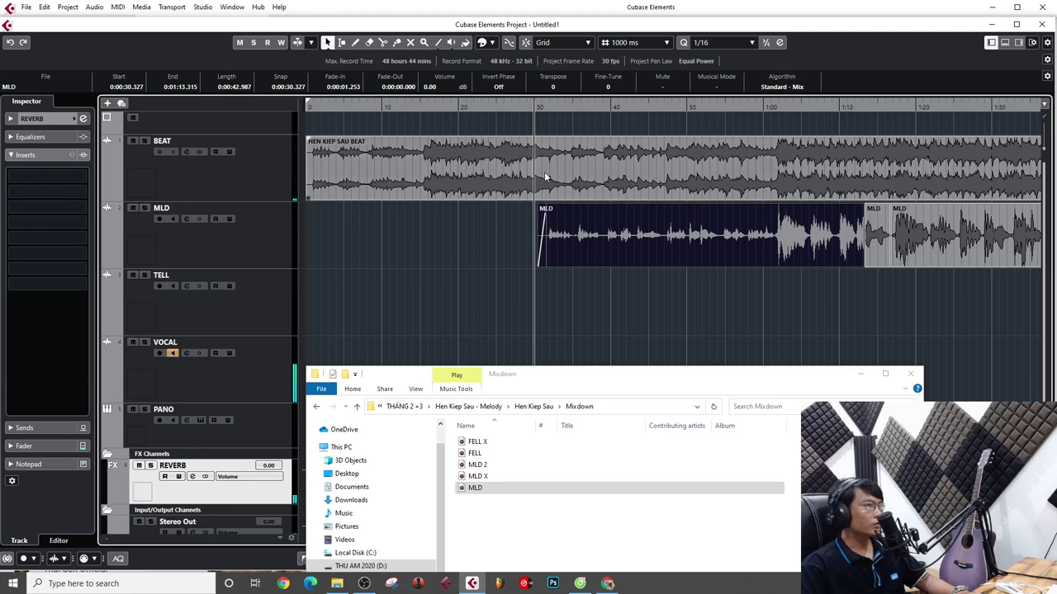
# Play from about 1:01 and check the MLD melody's loud entry against the beat, closely and across the arrangement
pyautogui.press('g')
pyautogui.press('g')
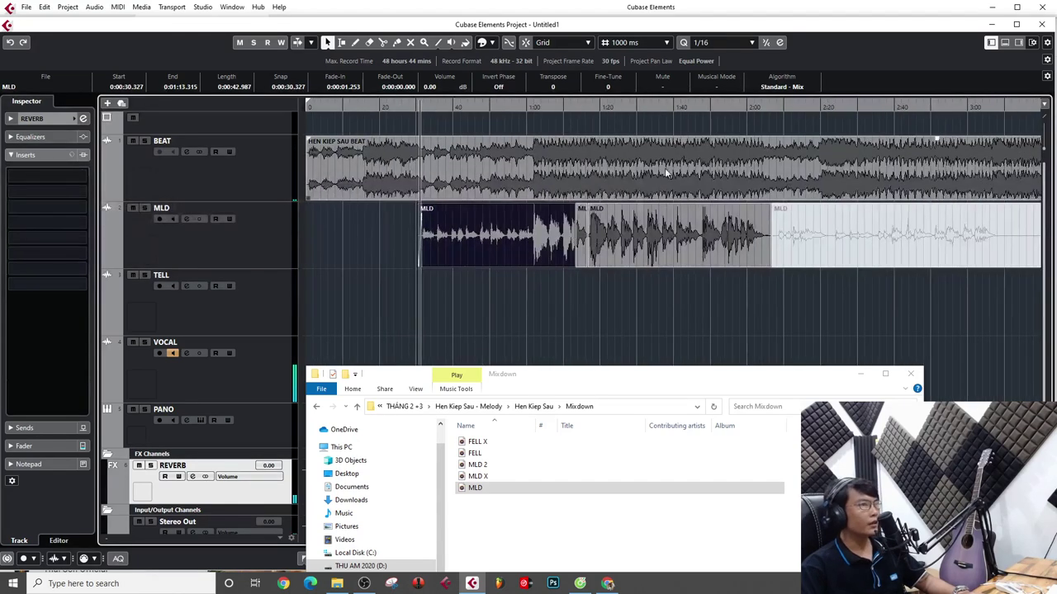
pyautogui.moveTo(543, 120); pyautogui.dragTo(663, 260)
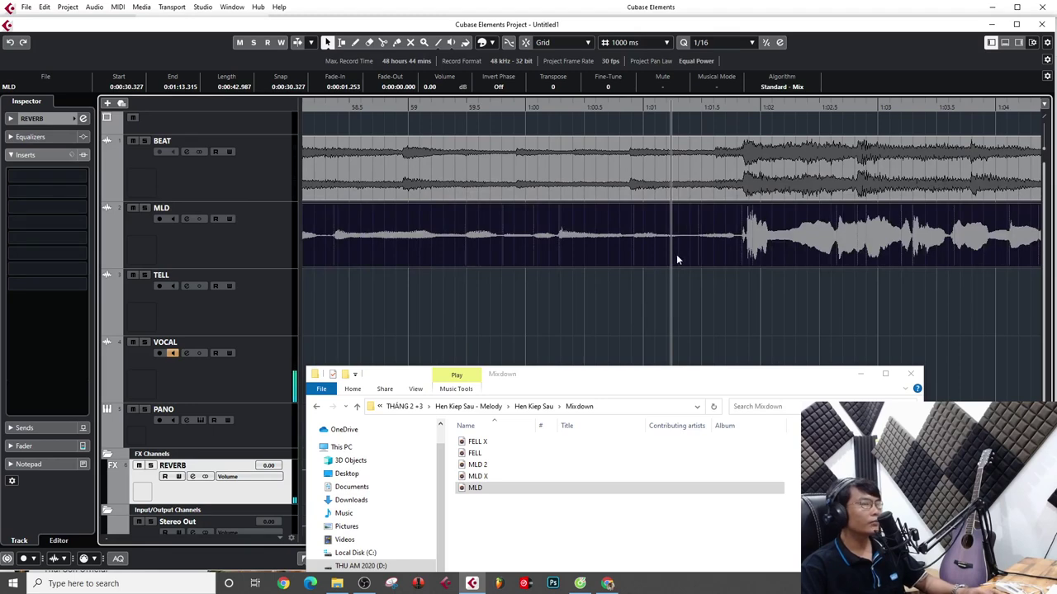
pyautogui.press('space')
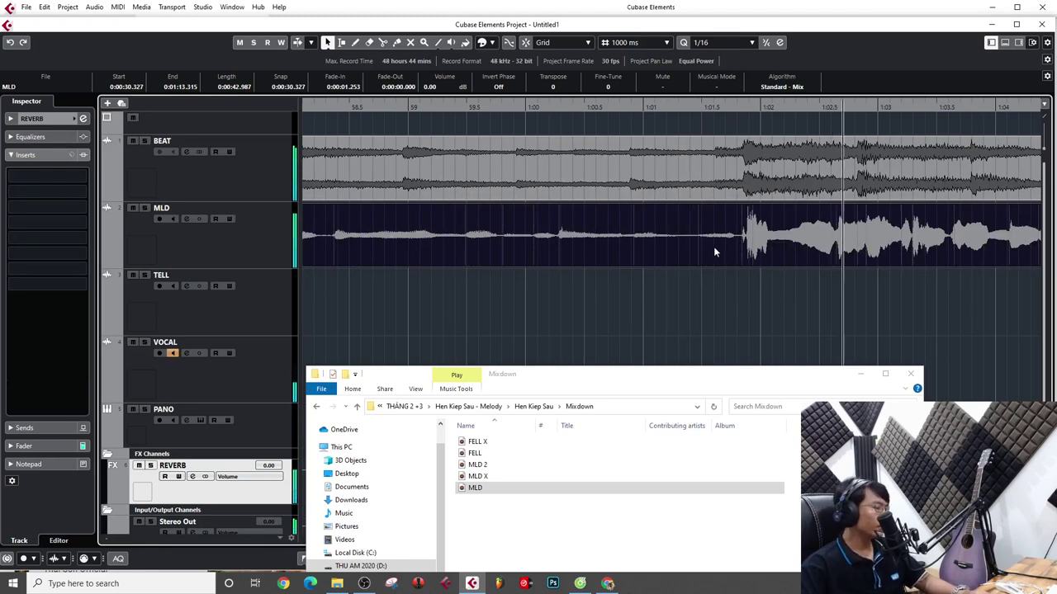
pyautogui.press('g')
pyautogui.press('g')
pyautogui.press('g')
pyautogui.press('g')
pyautogui.press('g')
pyautogui.press('g')
pyautogui.press('g')
pyautogui.press('g')
pyautogui.press('g')
pyautogui.press('g')
pyautogui.press('g')
pyautogui.press('g')
pyautogui.press('g')
pyautogui.press('g')
pyautogui.press('g')
pyautogui.press('g')
pyautogui.press('h')
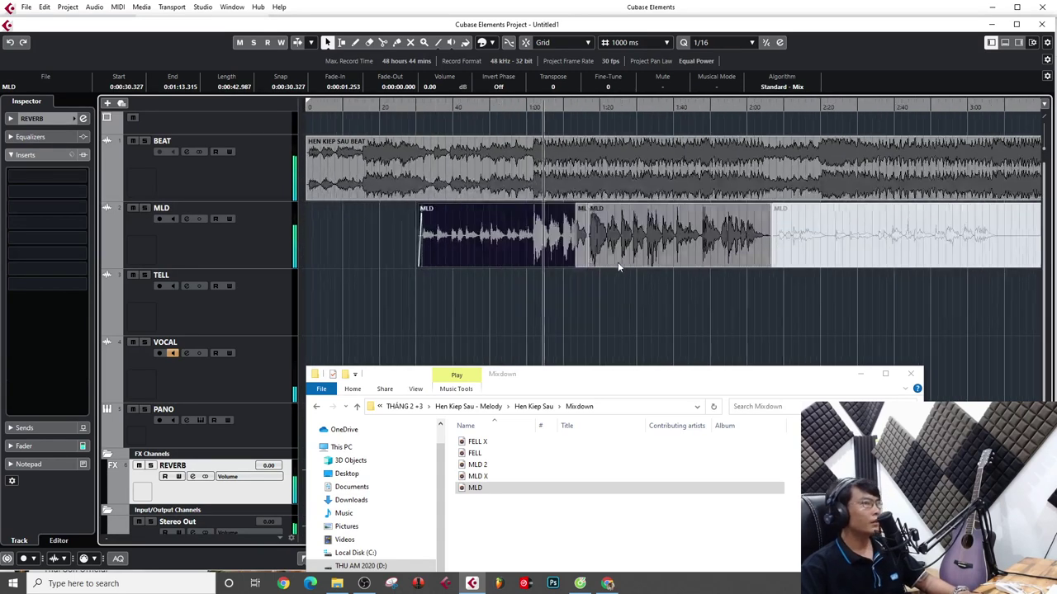
pyautogui.press('h')
pyautogui.press('h')
pyautogui.press('h')
pyautogui.press('h')
pyautogui.press('h')
pyautogui.press('h')
pyautogui.press('h')
pyautogui.press('h')
pyautogui.press('h')
pyautogui.press('h')
pyautogui.press('h')
pyautogui.press('h')
pyautogui.press('g')
pyautogui.press('g')
pyautogui.press('g')
pyautogui.press('g')
pyautogui.press('g')
pyautogui.press('g')
pyautogui.press('g')
pyautogui.press('g')
pyautogui.press('g')
pyautogui.press('g')
pyautogui.press('g')
pyautogui.press('g')
pyautogui.press('g')
pyautogui.press('g')
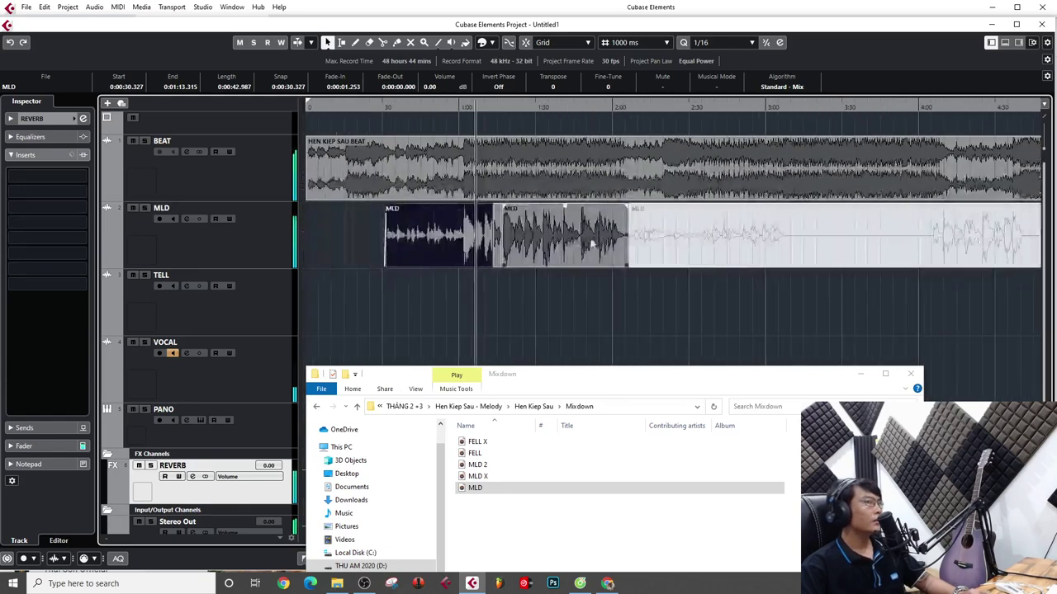
pyautogui.press('space')
# Select the MLD track and close the Mixdown folder window covering the project
pyautogui.click(228, 233)
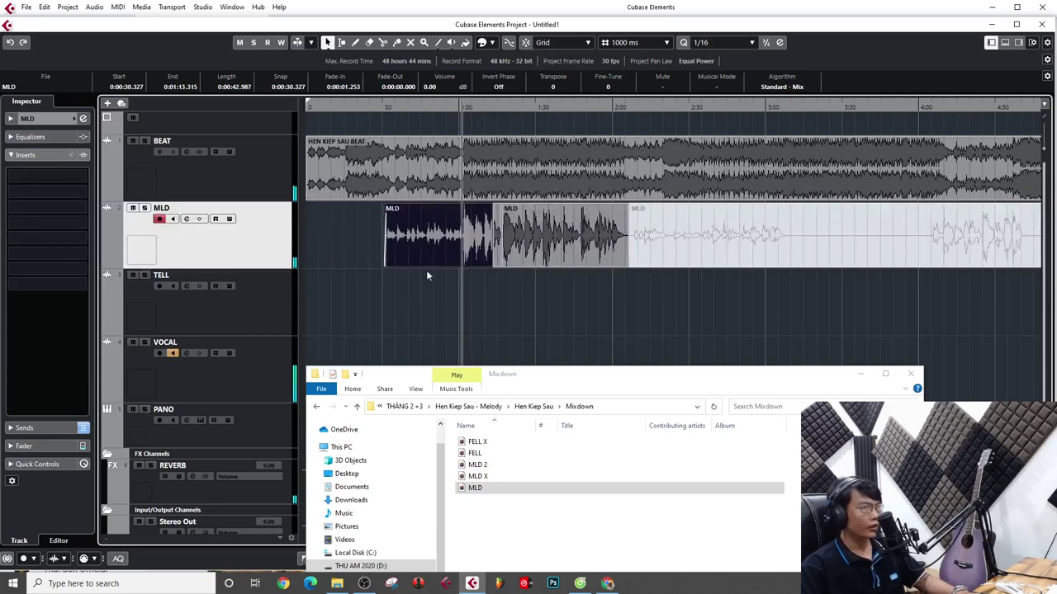
pyautogui.moveTo(629, 384); pyautogui.dragTo(575, 314)
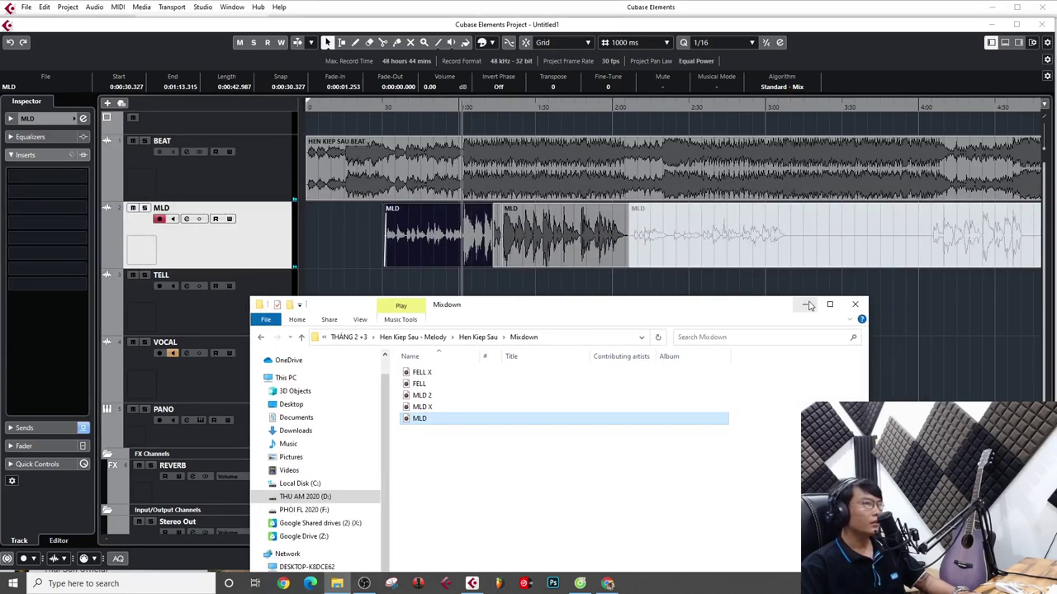
pyautogui.click(857, 305)
pyautogui.press('g')
pyautogui.press('g')
pyautogui.press('h')
pyautogui.press('h')
pyautogui.press('h')
pyautogui.press('h')
pyautogui.press('h')
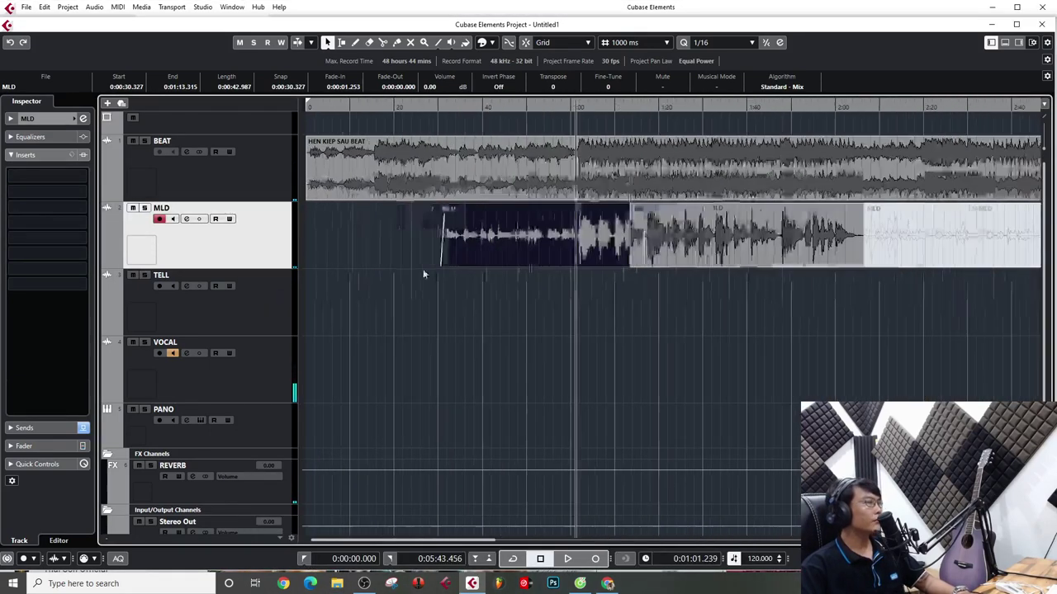
pyautogui.press('g')
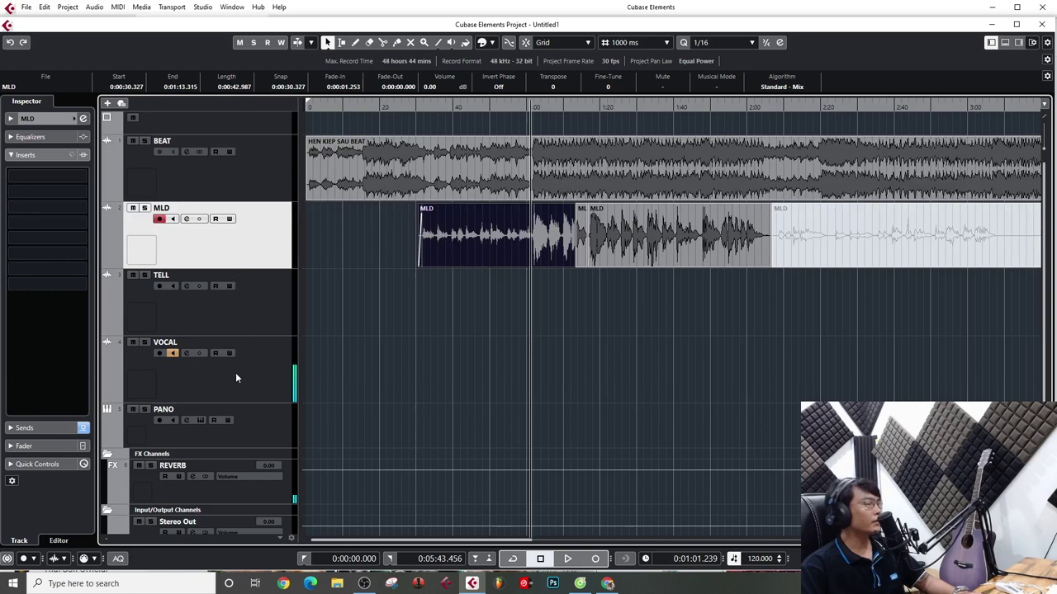
# Find the CLA-2A Mono compressor and load it in the first insert slot of the MLD track
pyautogui.click(63, 176)
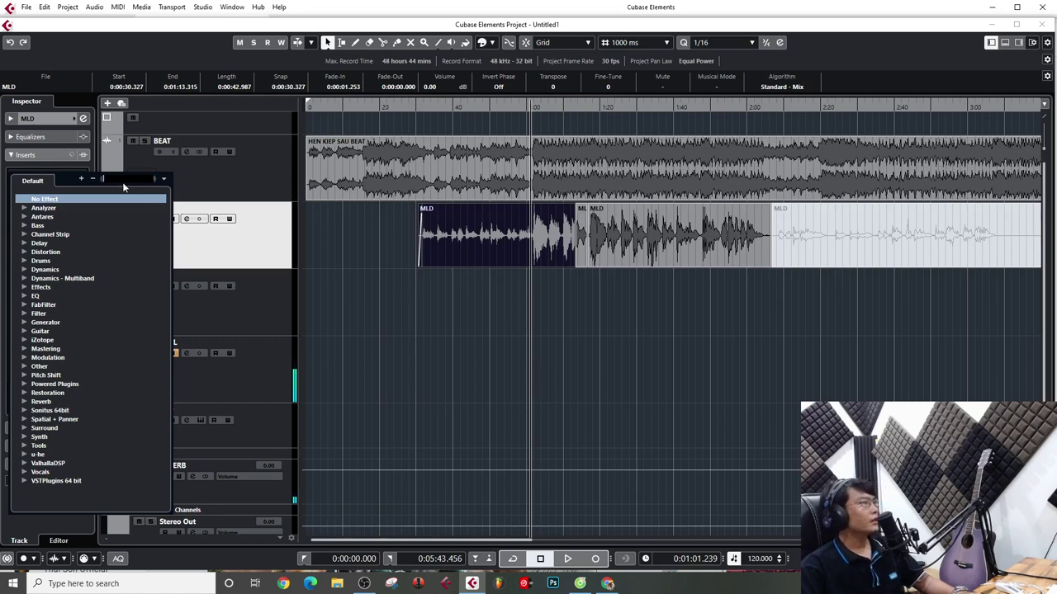
pyautogui.click(232, 251)
pyautogui.click(52, 177)
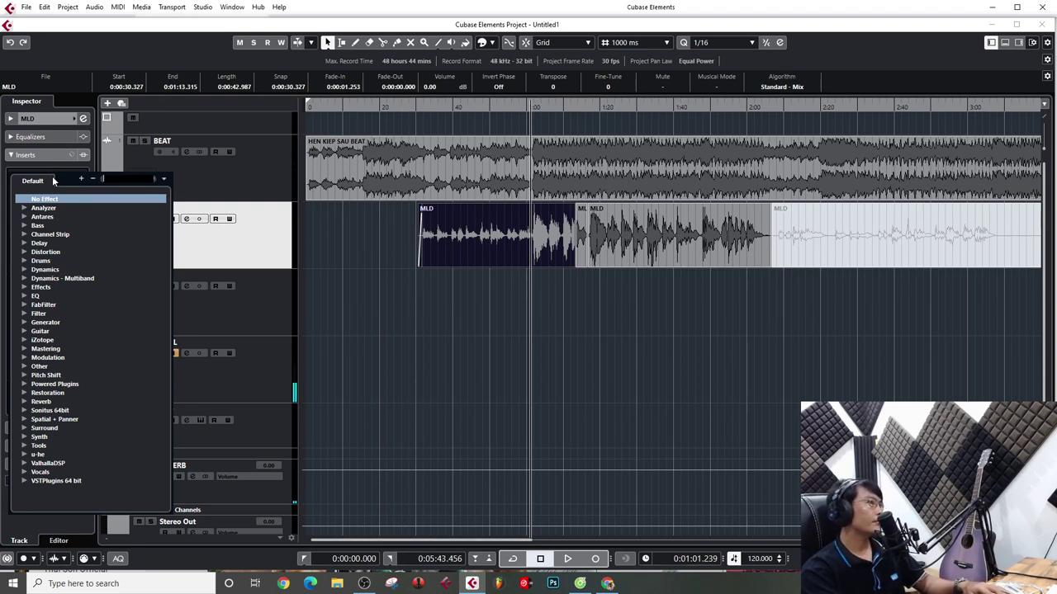
pyautogui.write('LA')
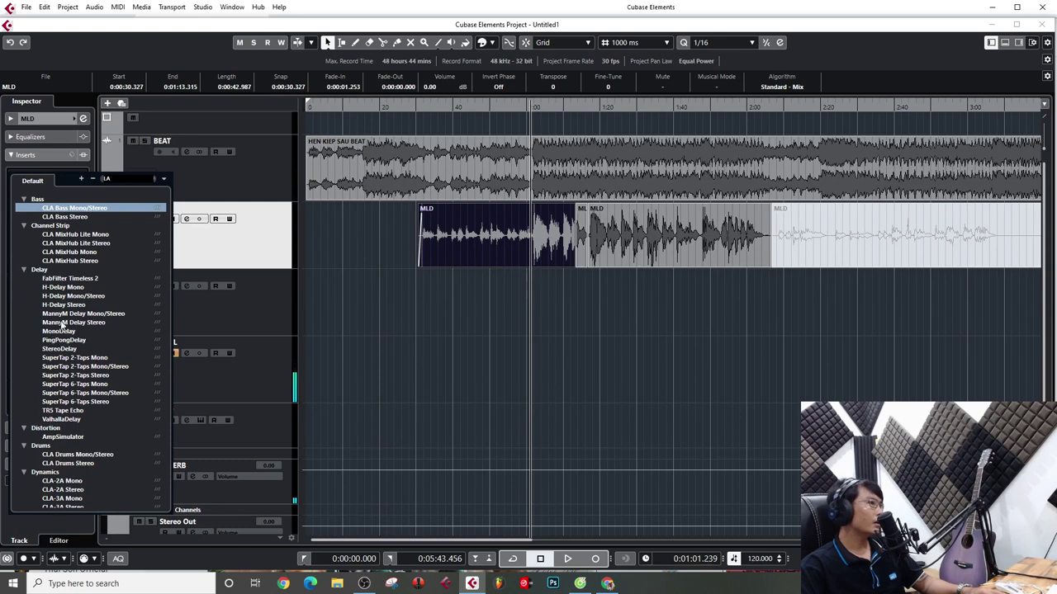
pyautogui.click(69, 481)
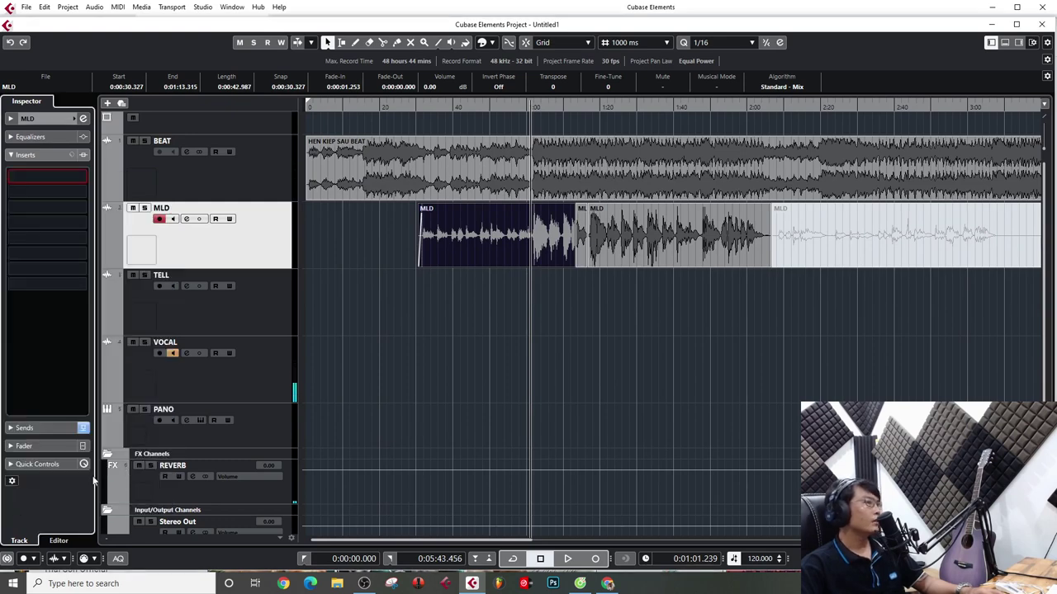
# Adjust the CLA-2A's Peak Reduction to about 46 during playback from about 1:01, and close the plug-in window
pyautogui.press('space')
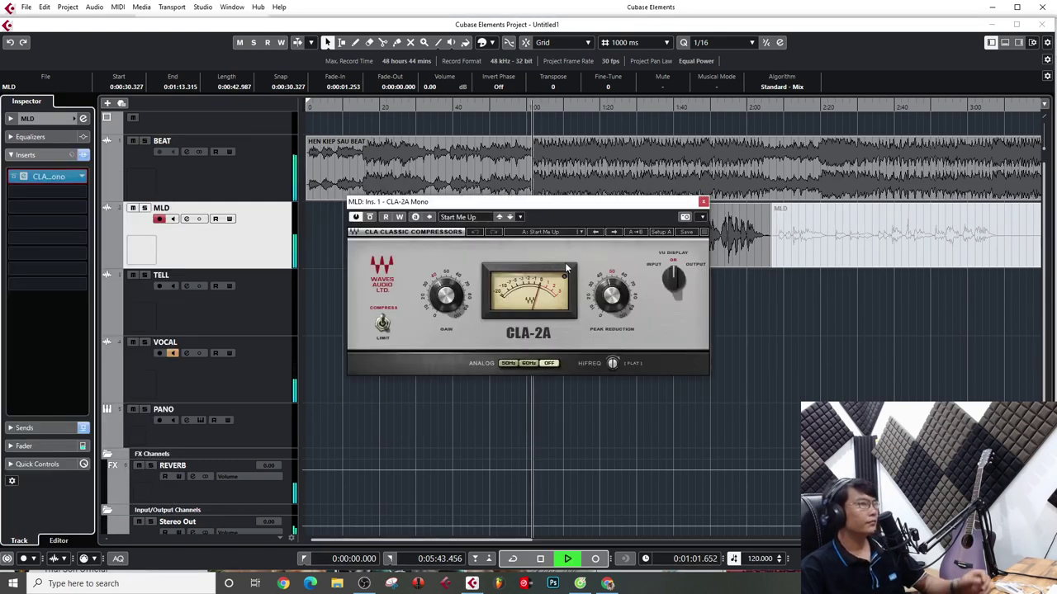
pyautogui.moveTo(538, 214); pyautogui.dragTo(571, 331)
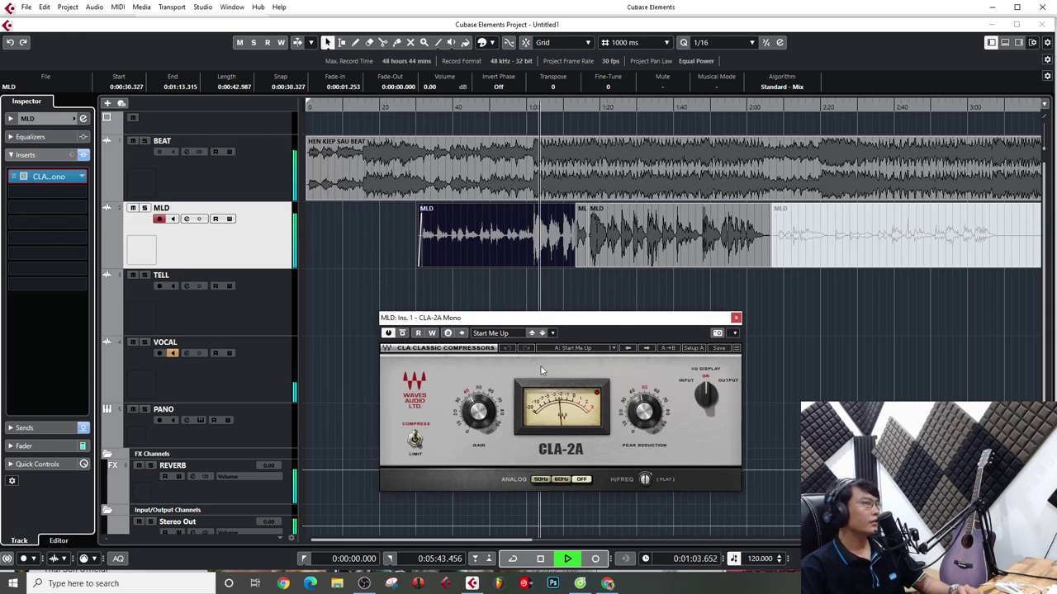
pyautogui.moveTo(653, 408); pyautogui.dragTo(653, 404)
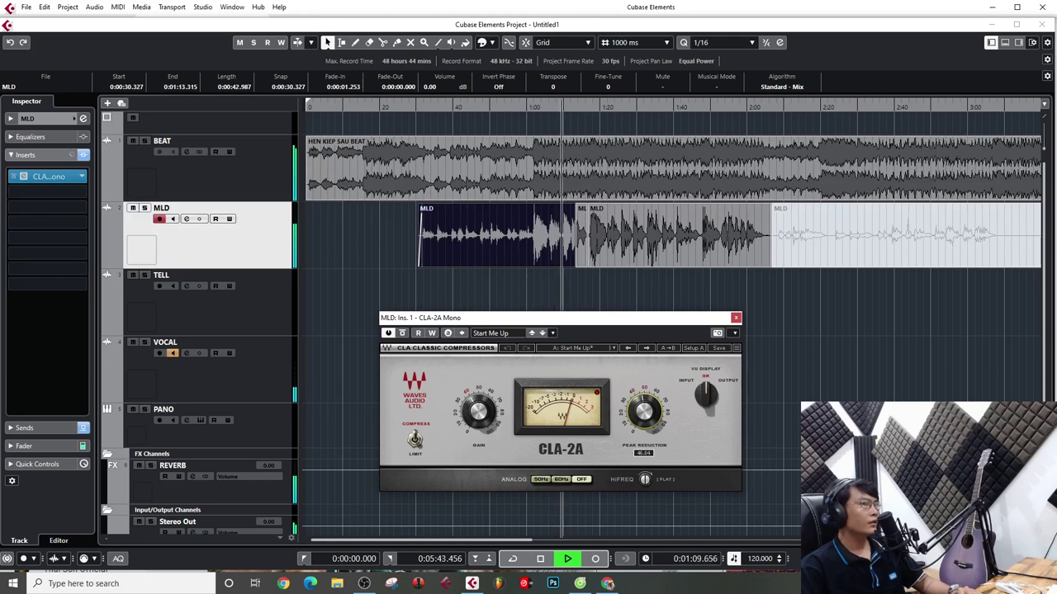
pyautogui.moveTo(654, 403); pyautogui.dragTo(653, 402)
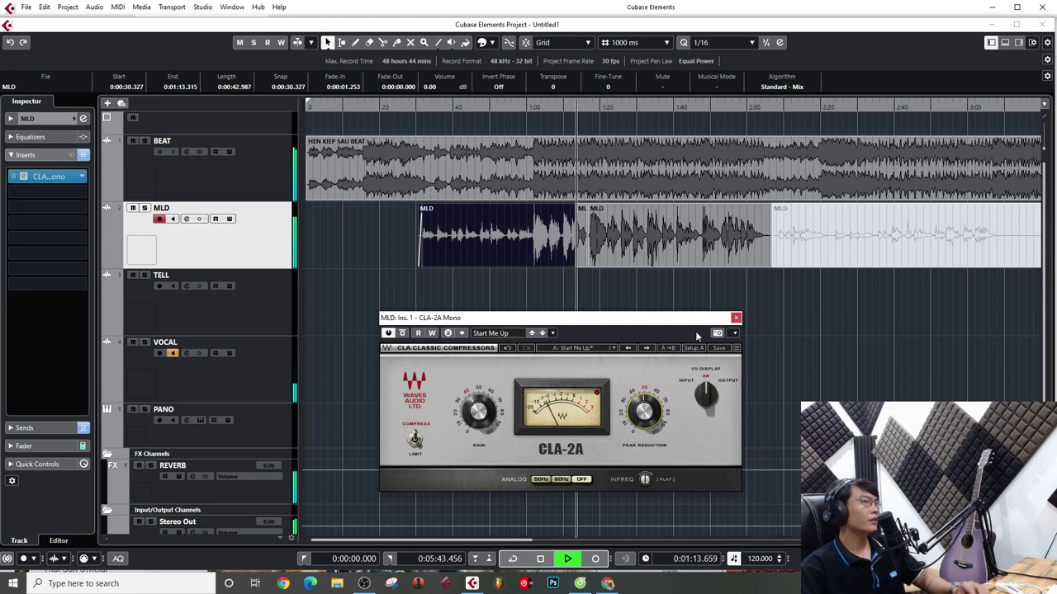
pyautogui.press('space')
pyautogui.click(735, 318)
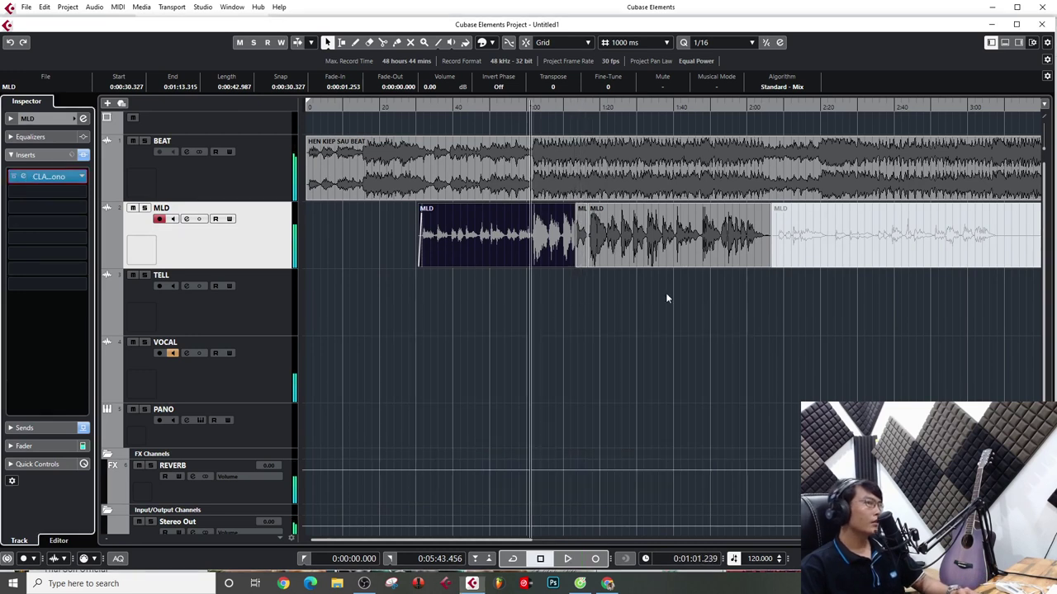
# Play from about 0:32 to hear the compressed MLD melody at its opening
pyautogui.click(427, 110)
pyautogui.press('space')
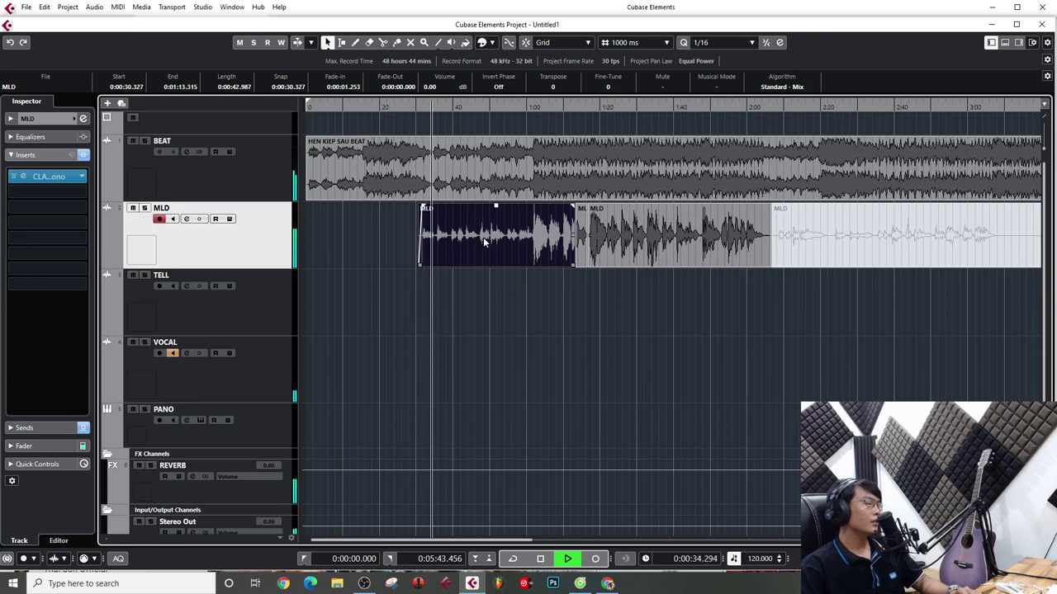
pyautogui.press('space')
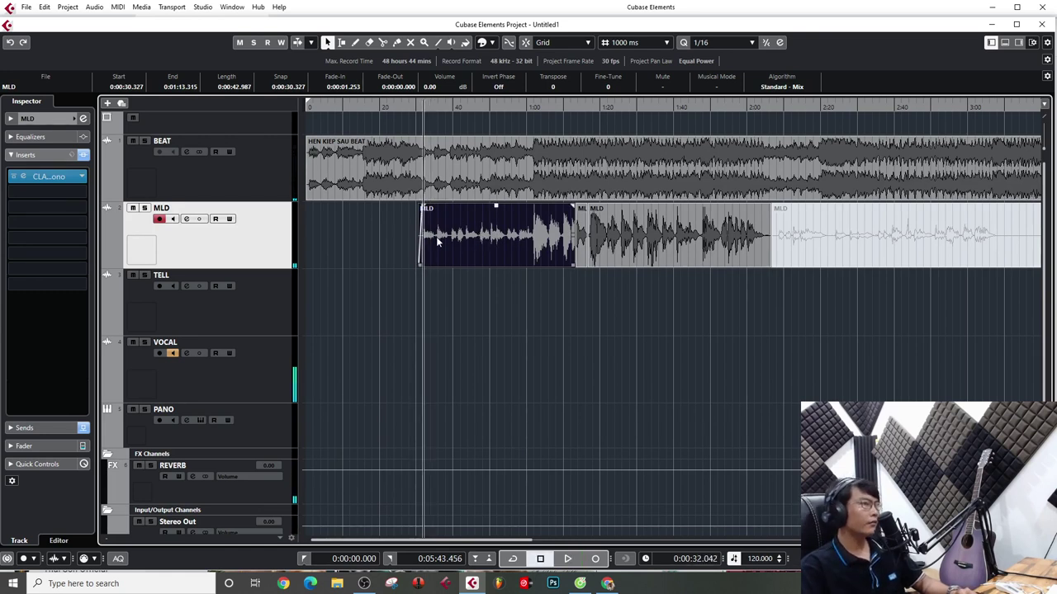
# Load the C1 comp Mono compressor in the MLD track's second insert slot and play the melody from about 0:32 through it
pyautogui.click(50, 193)
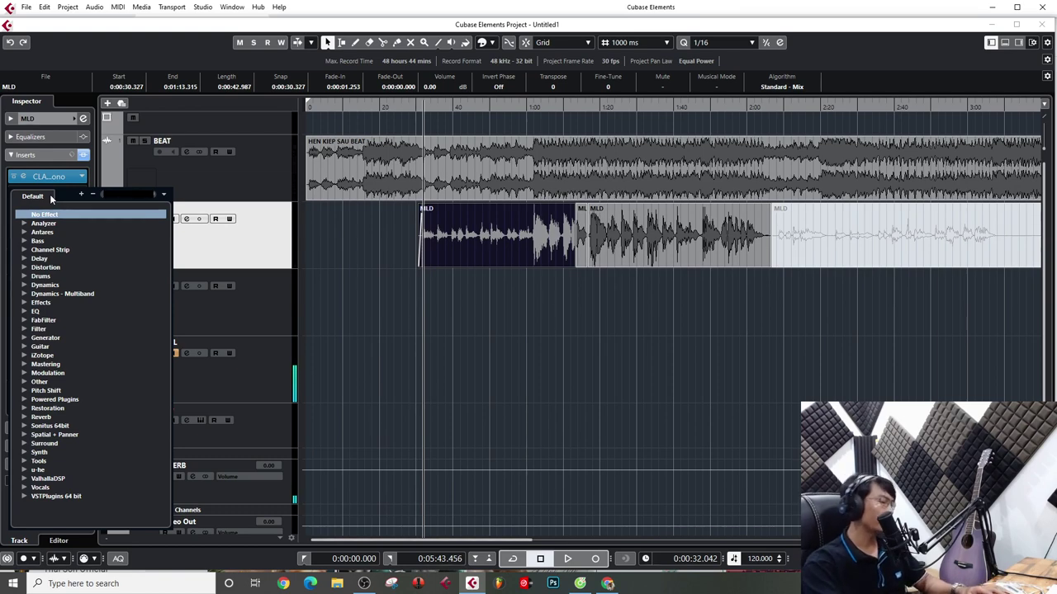
pyautogui.write('COM')
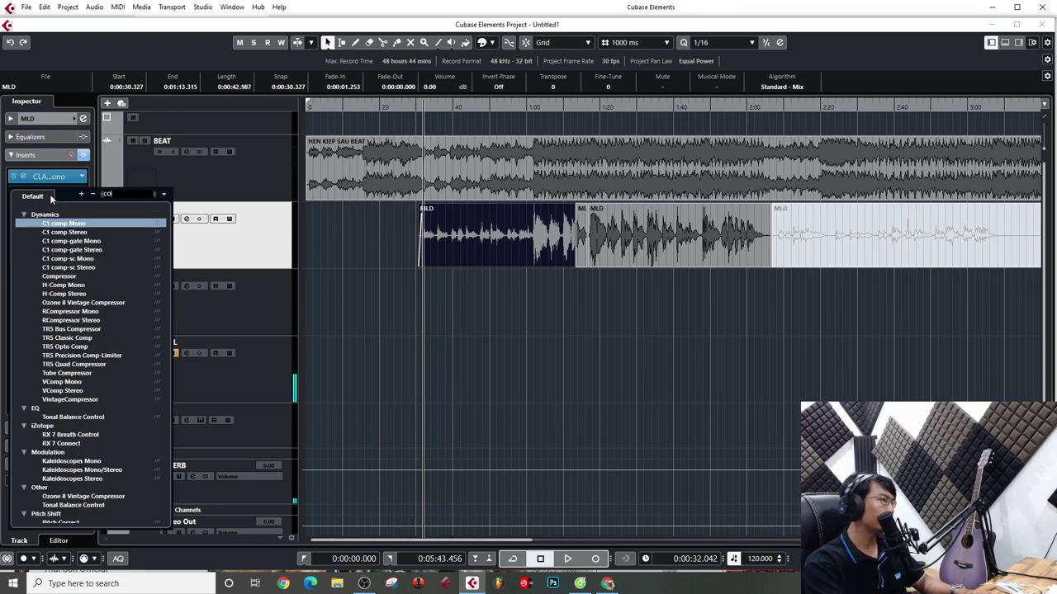
pyautogui.click(66, 224)
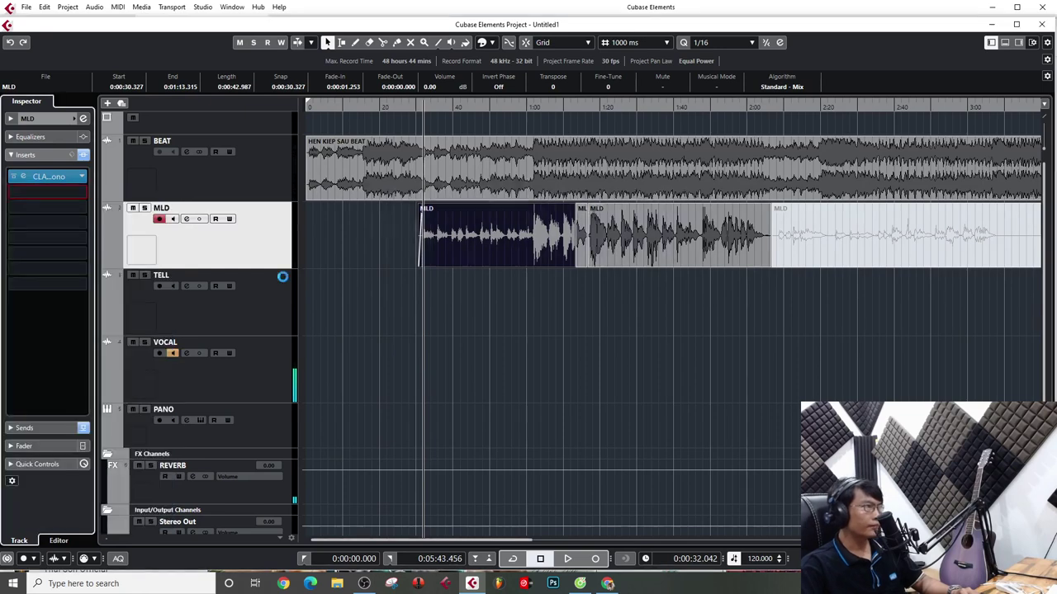
pyautogui.moveTo(545, 192); pyautogui.dragTo(486, 280)
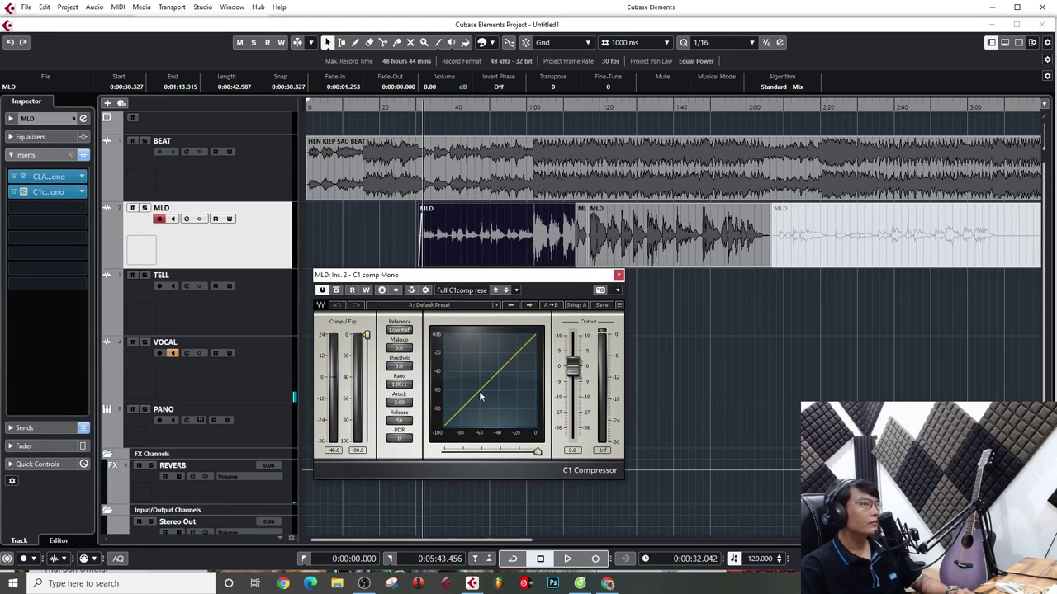
pyautogui.press('space')
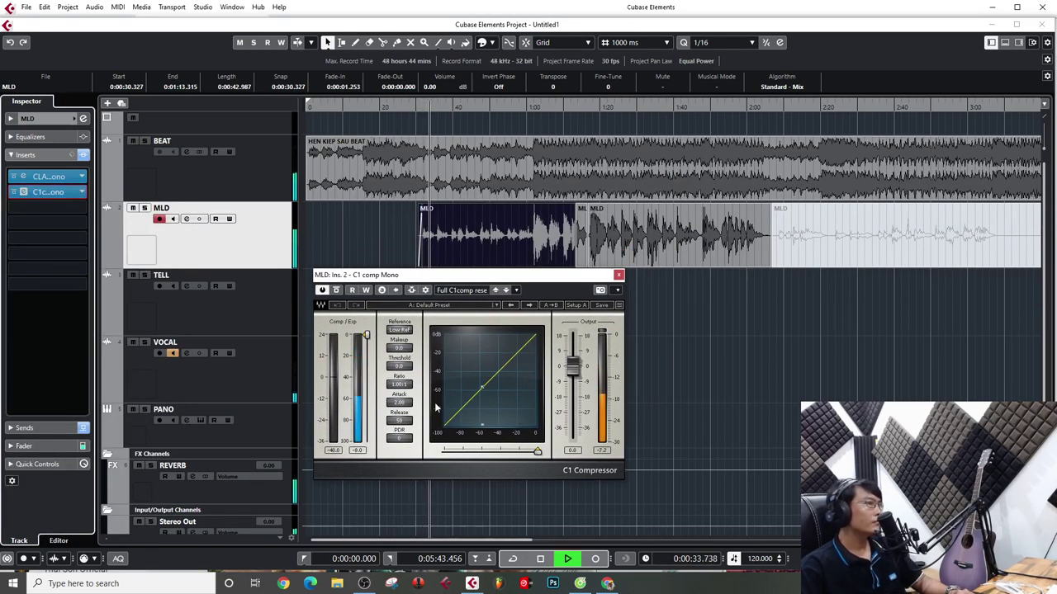
pyautogui.press('space')
# Load the saved preset comple into the C1 compressor and shift its window aside
pyautogui.click(399, 368)
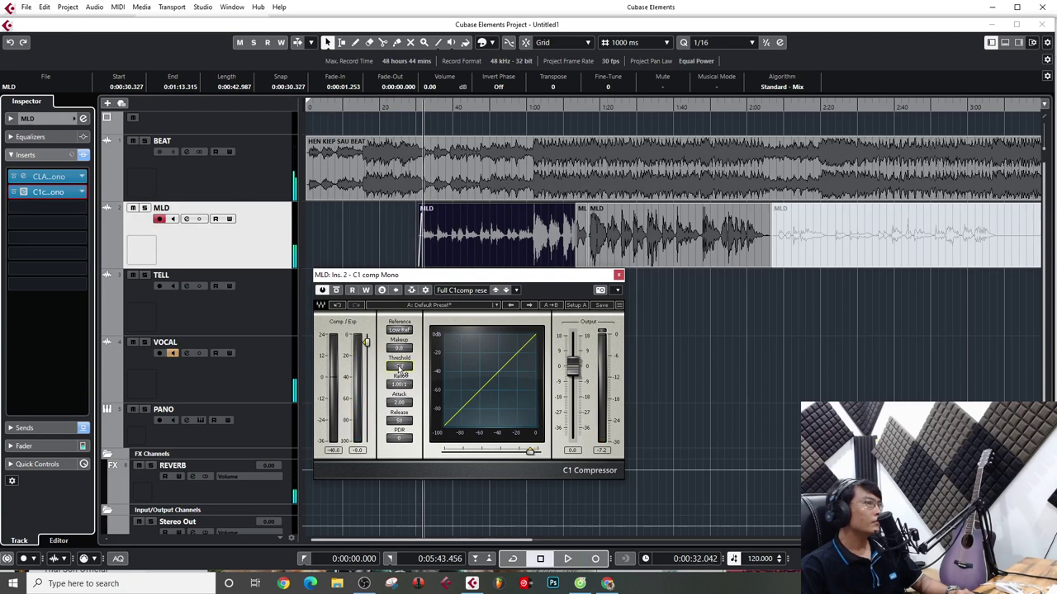
pyautogui.click(516, 290)
pyautogui.click(549, 311)
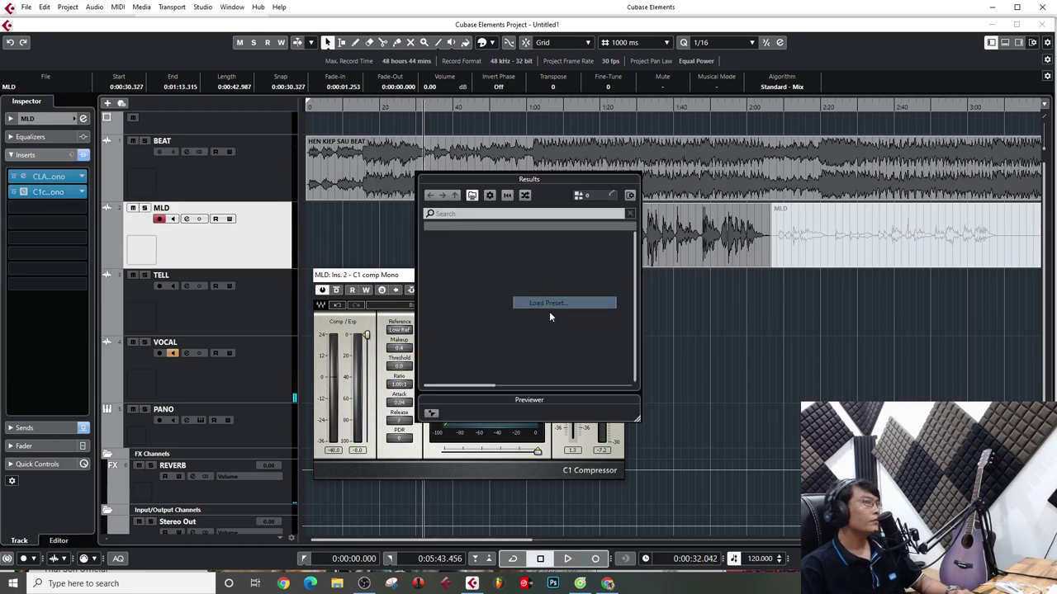
pyautogui.click(467, 238)
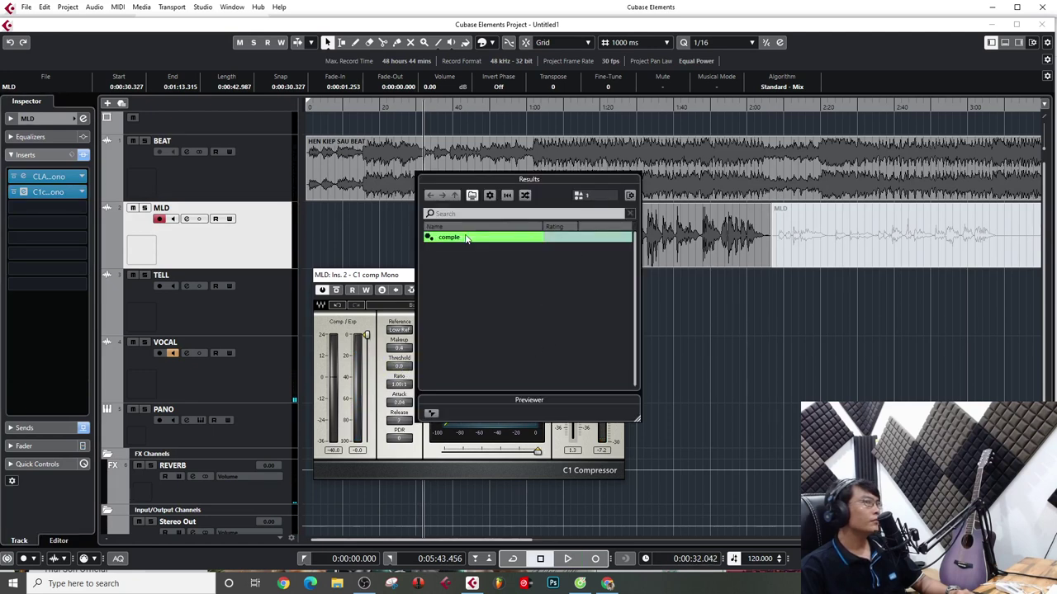
pyautogui.click(720, 313)
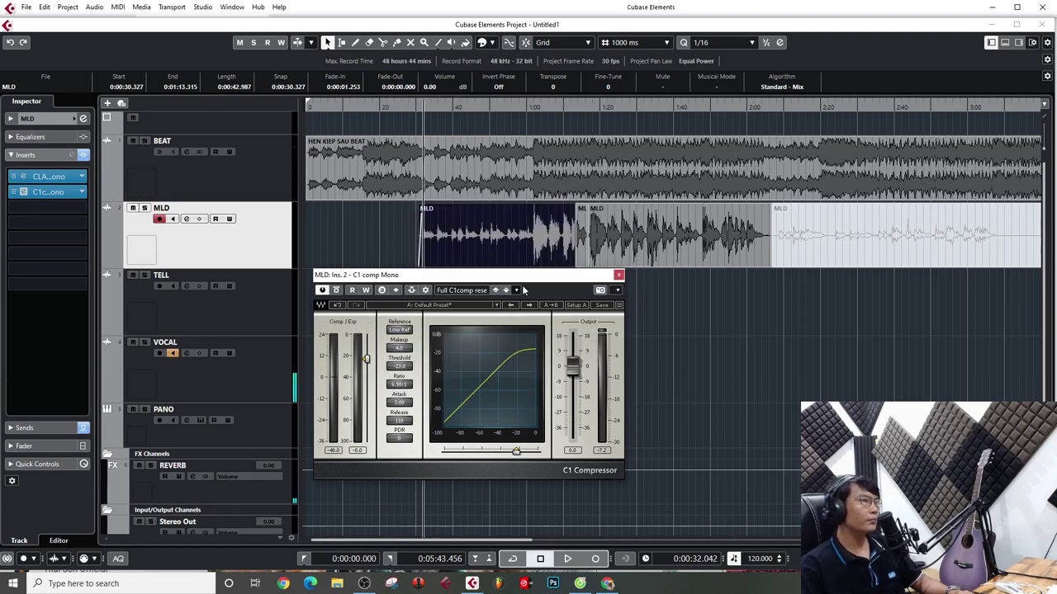
pyautogui.moveTo(532, 283); pyautogui.dragTo(572, 300)
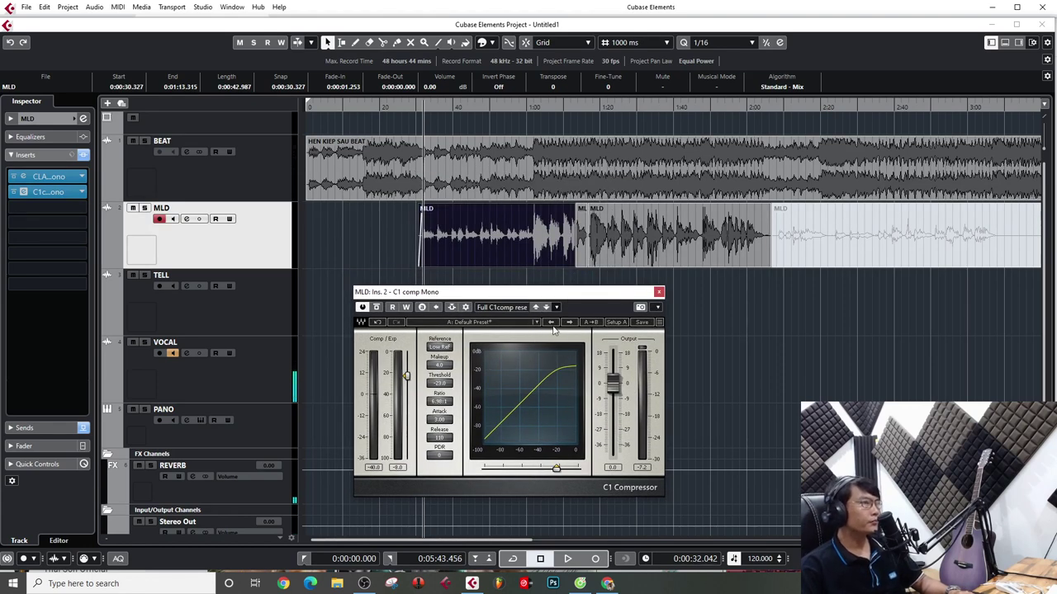
# Set the C1 output to -0.4 and raise its threshold to about -13.5 while playing from 0:32 and from about 1:00
pyautogui.press('space')
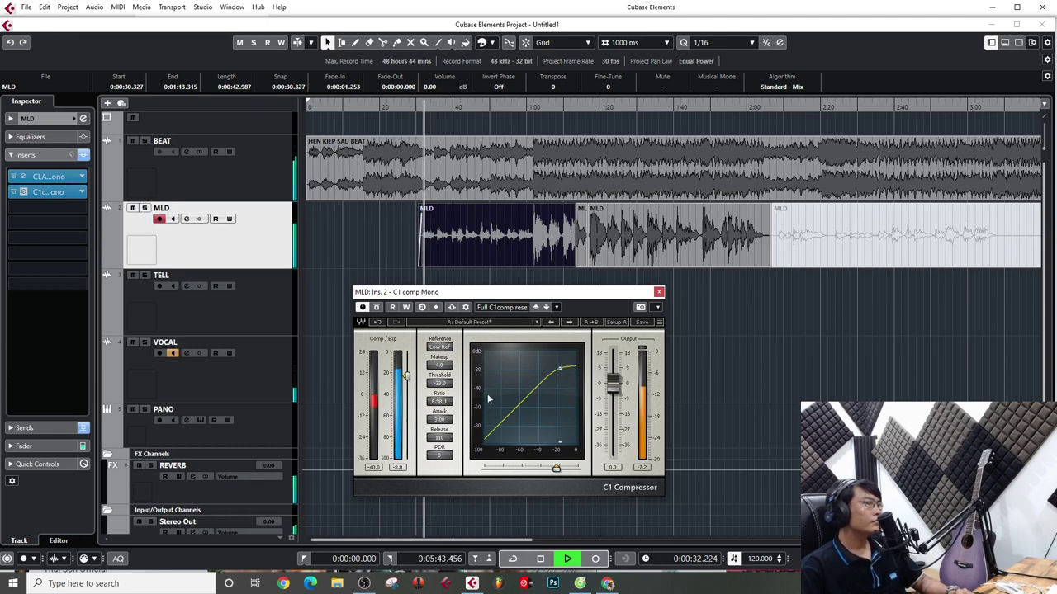
pyautogui.moveTo(405, 376); pyautogui.dragTo(406, 373)
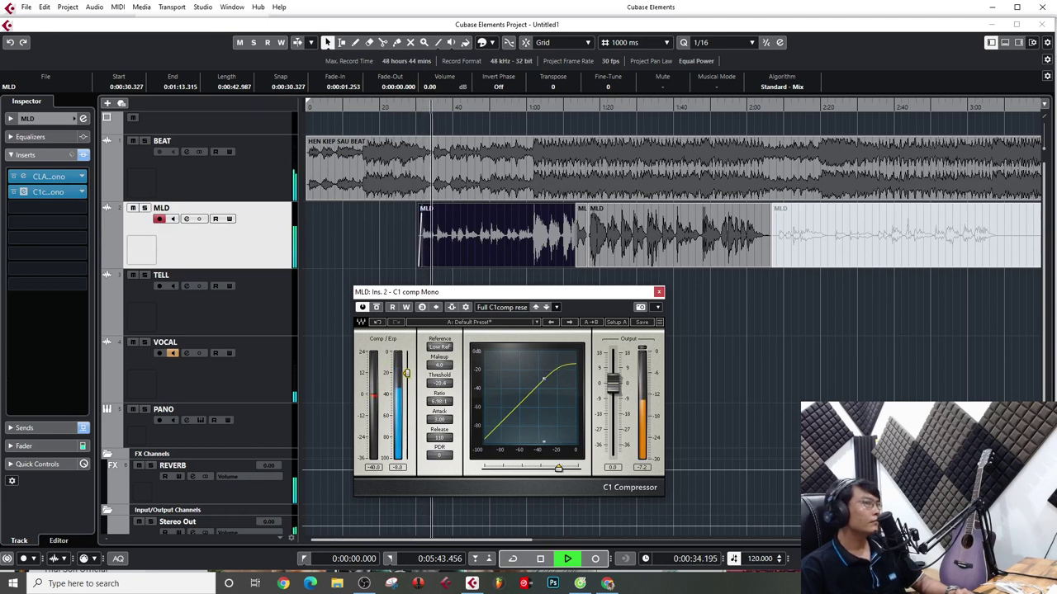
pyautogui.moveTo(612, 383); pyautogui.dragTo(612, 385)
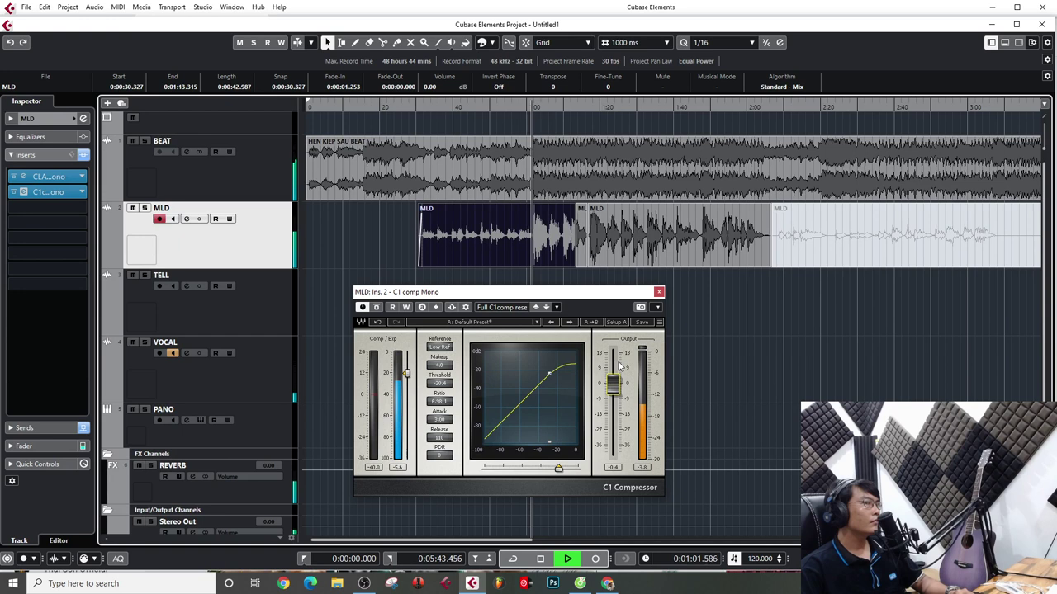
pyautogui.press('space')
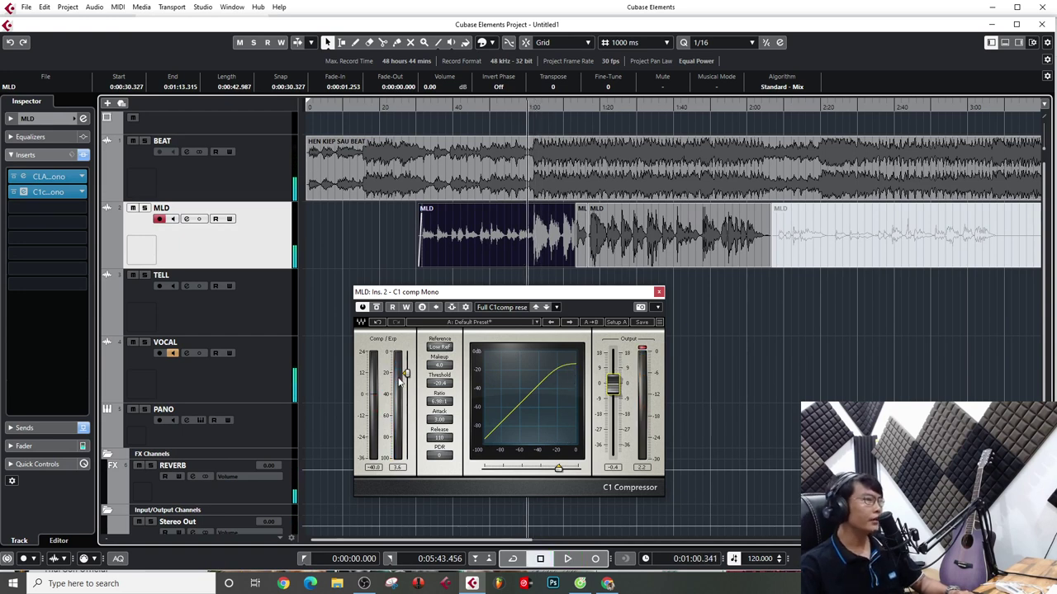
pyautogui.moveTo(407, 375); pyautogui.dragTo(406, 372)
pyautogui.press('space')
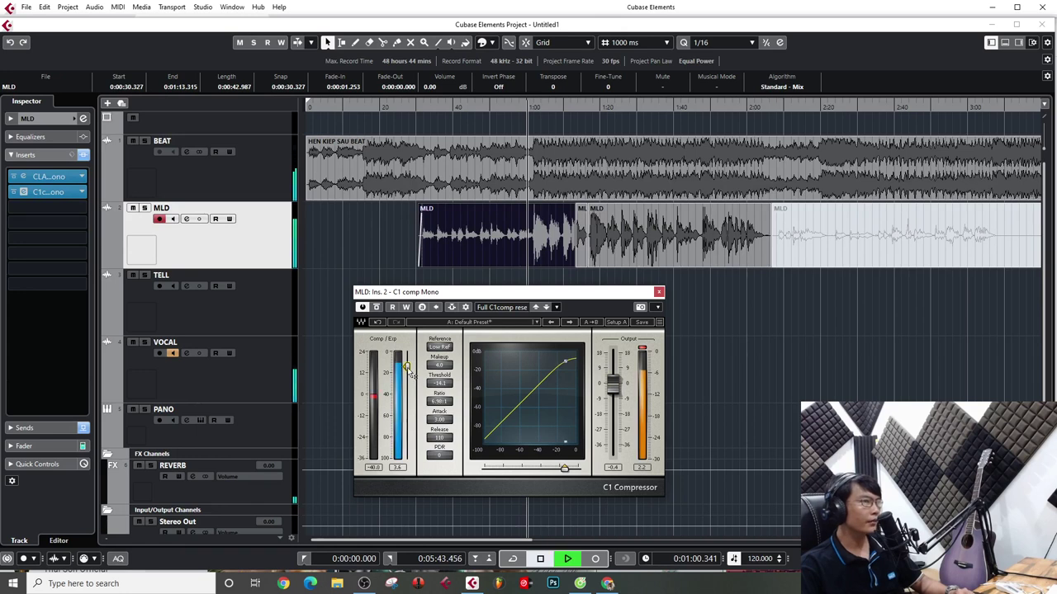
pyautogui.moveTo(406, 374); pyautogui.dragTo(406, 372)
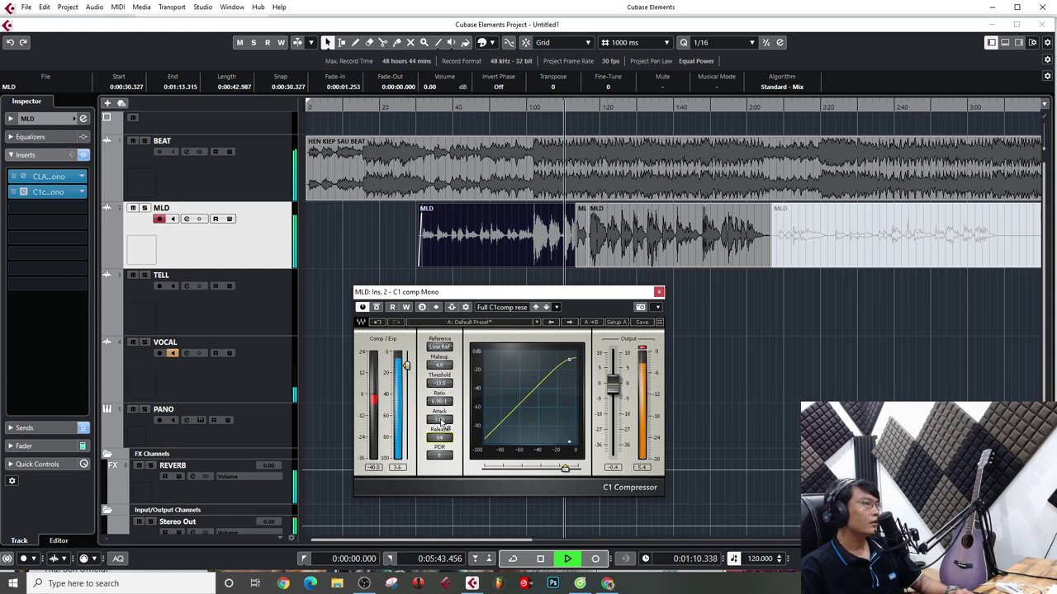
# Tune the C1 during playback to attack 141.23, ratio about 25.57:1, release 64, threshold -13.2 and output 0.4
pyautogui.moveTo(446, 420); pyautogui.dragTo(444, 406)
pyautogui.scroll(-5, 443, 403)
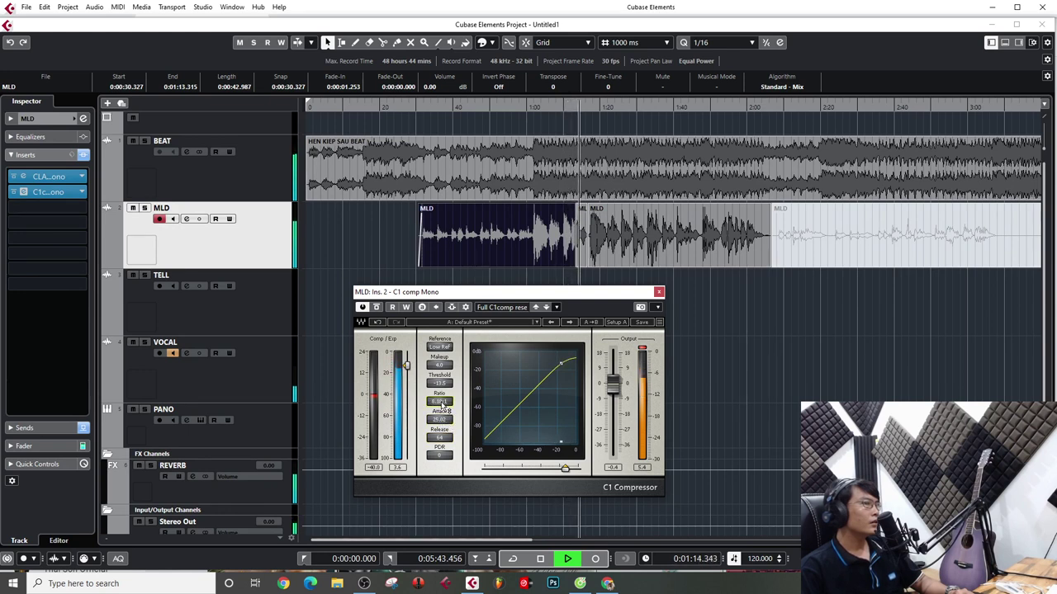
pyautogui.scroll(-3, 447, 384)
pyautogui.scroll(3, 448, 385)
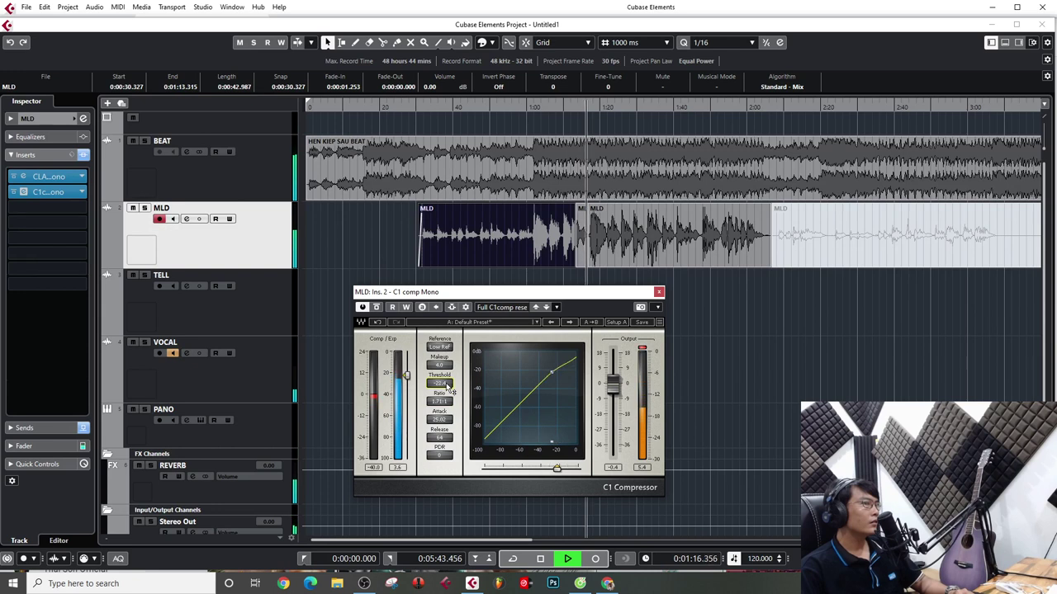
pyautogui.scroll(5, 444, 417)
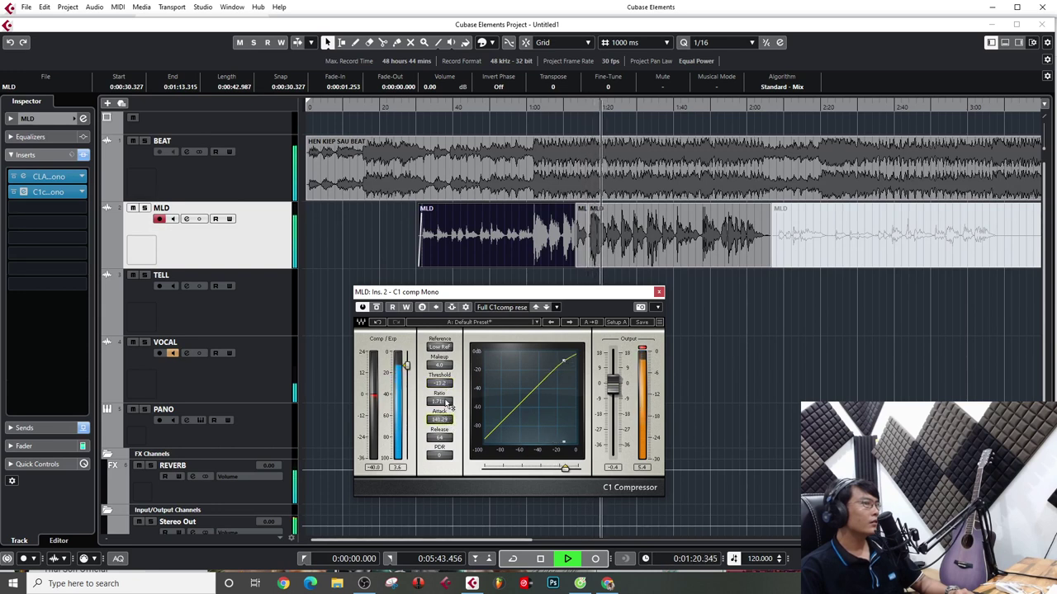
pyautogui.scroll(4, 447, 402)
pyautogui.scroll(4, 447, 402)
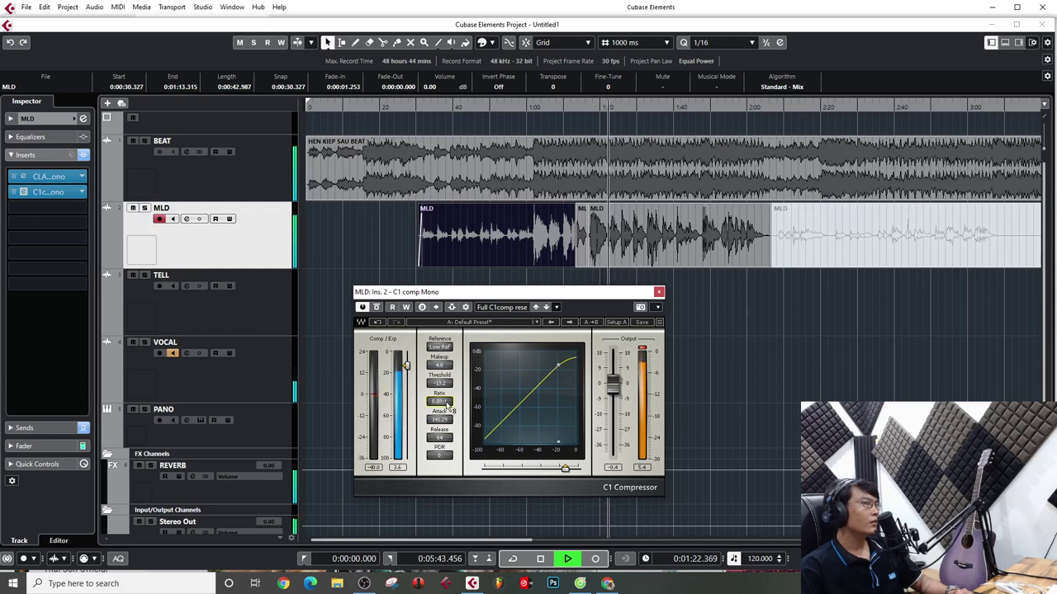
pyautogui.scroll(-3, 447, 402)
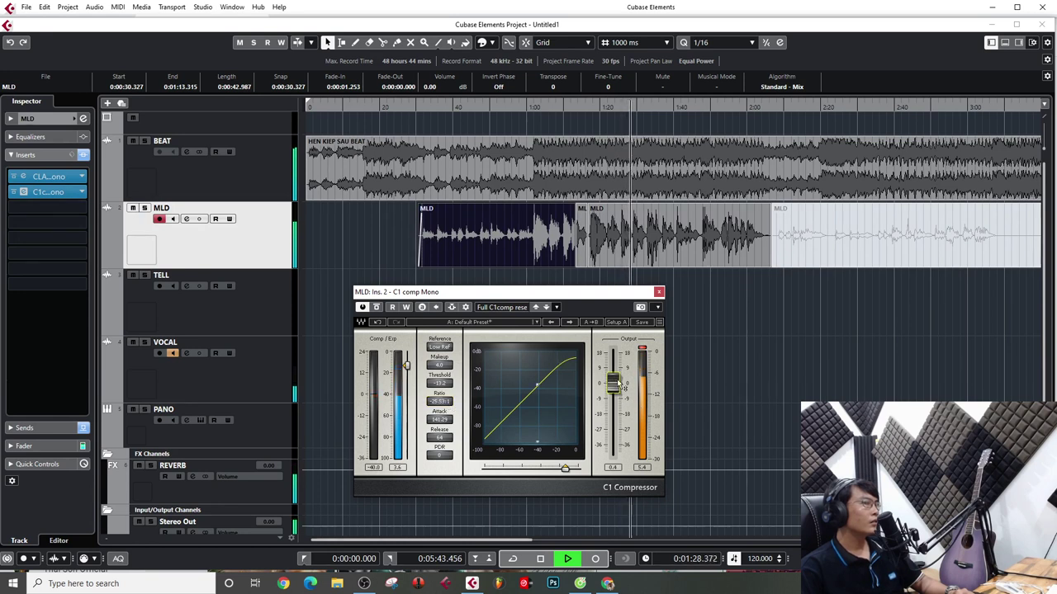
pyautogui.press('space')
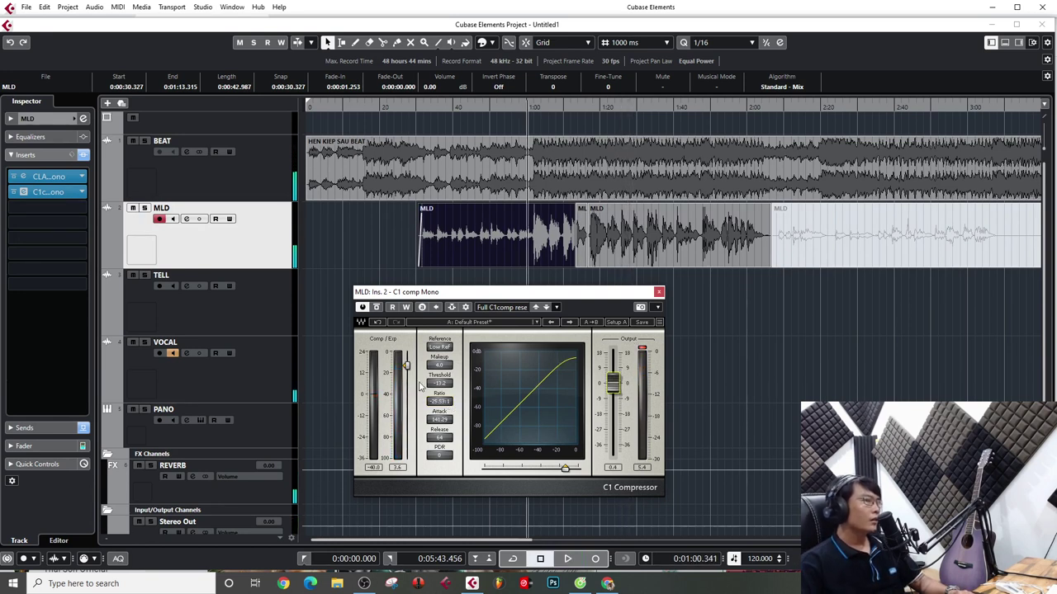
# Lower the C1 threshold to about -15.5 while replaying the MLD melody from about 1:00
pyautogui.press('space')
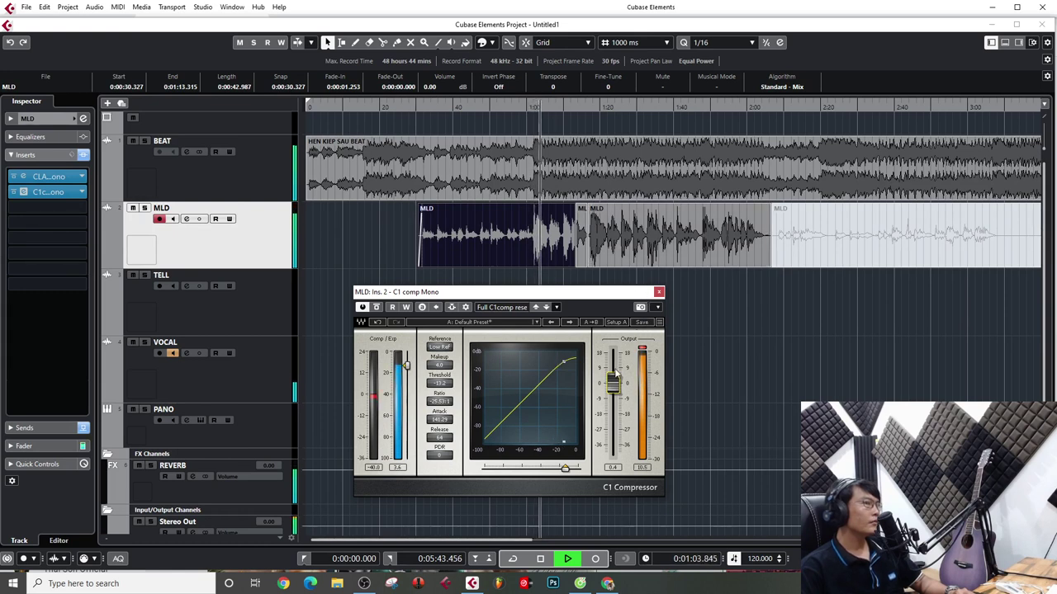
pyautogui.moveTo(407, 367); pyautogui.dragTo(408, 369)
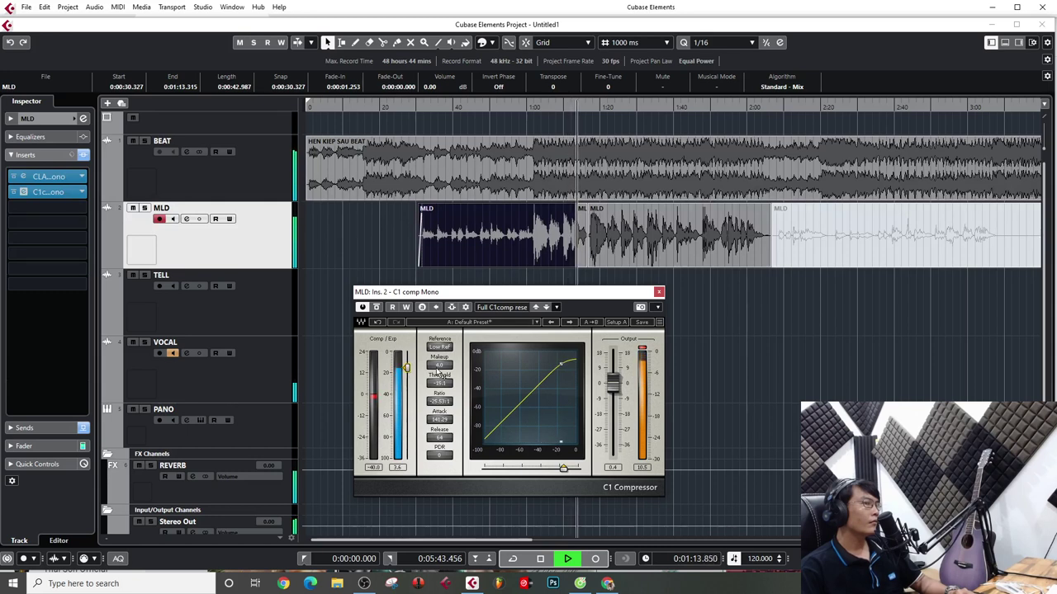
pyautogui.press('space')
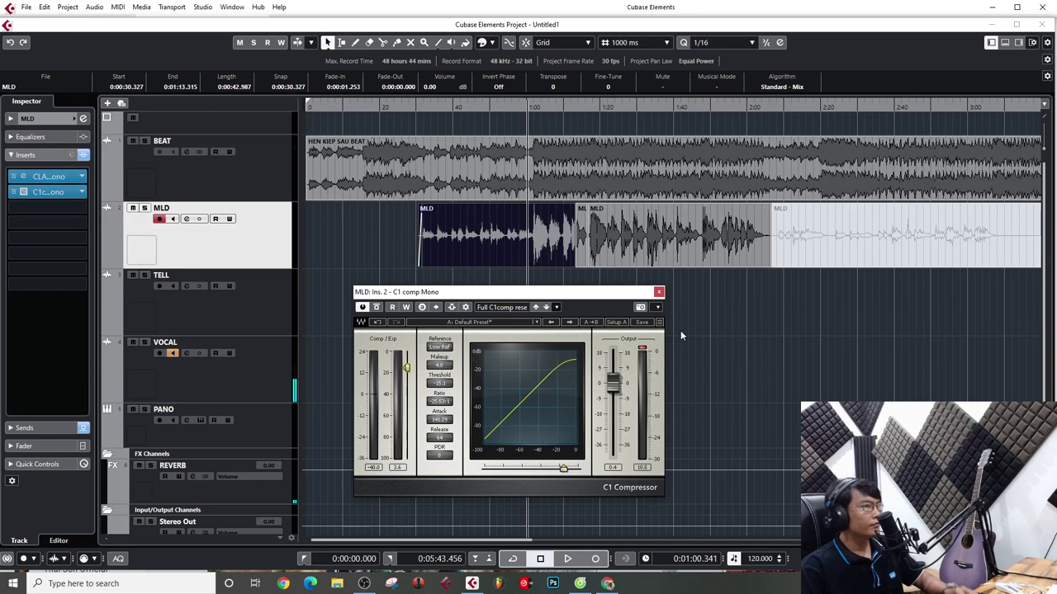
pyautogui.press('space')
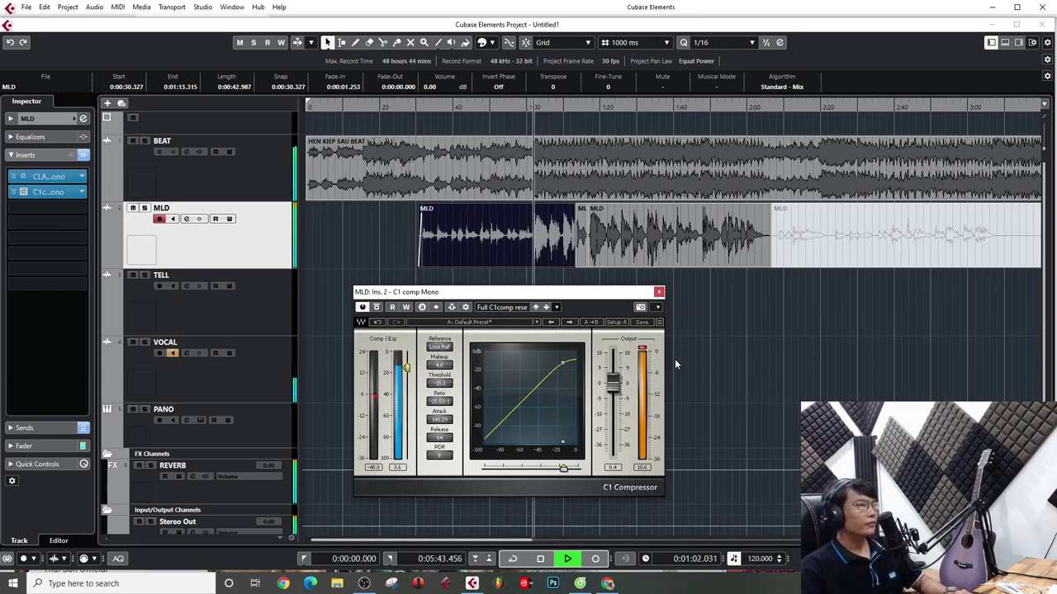
pyautogui.moveTo(409, 370); pyautogui.dragTo(407, 368)
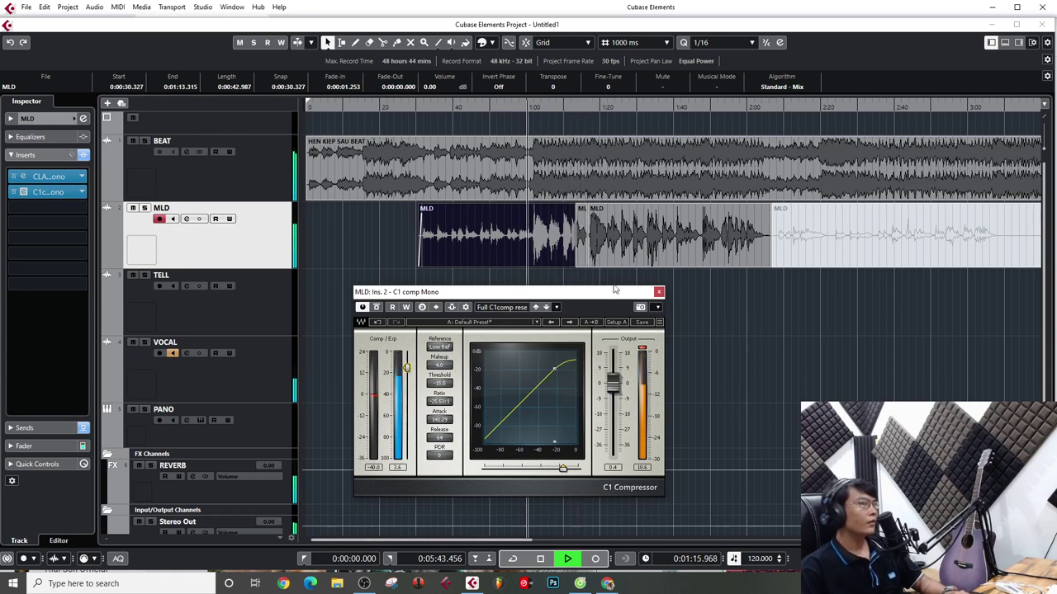
# Play the MLD melody from about 0:31 to check the compression, and close the C1 compressor window
pyautogui.press('space')
pyautogui.click(420, 109)
pyautogui.press('space')
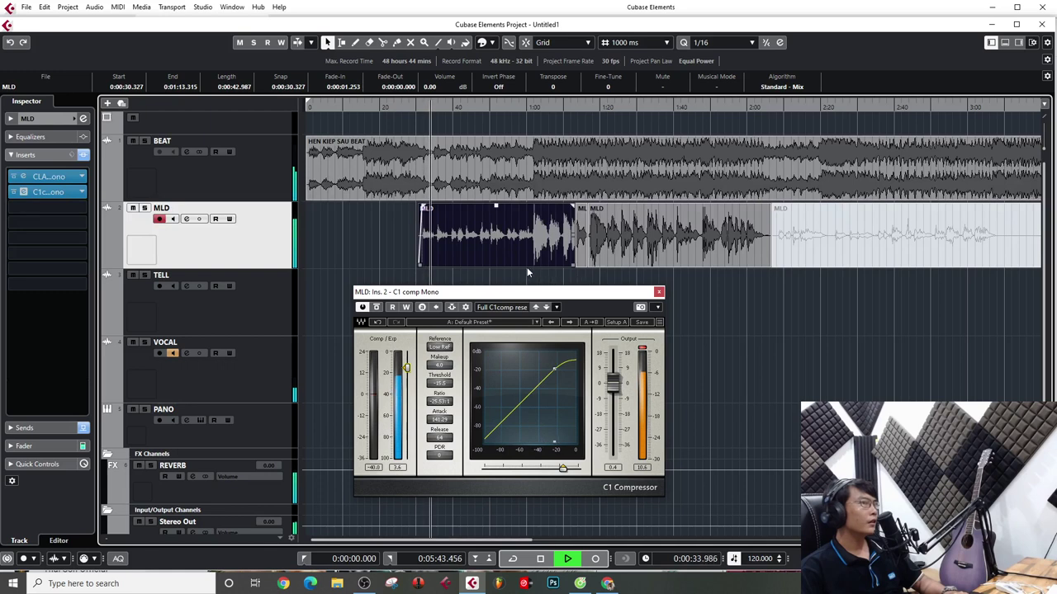
pyautogui.click(658, 291)
pyautogui.press('space')
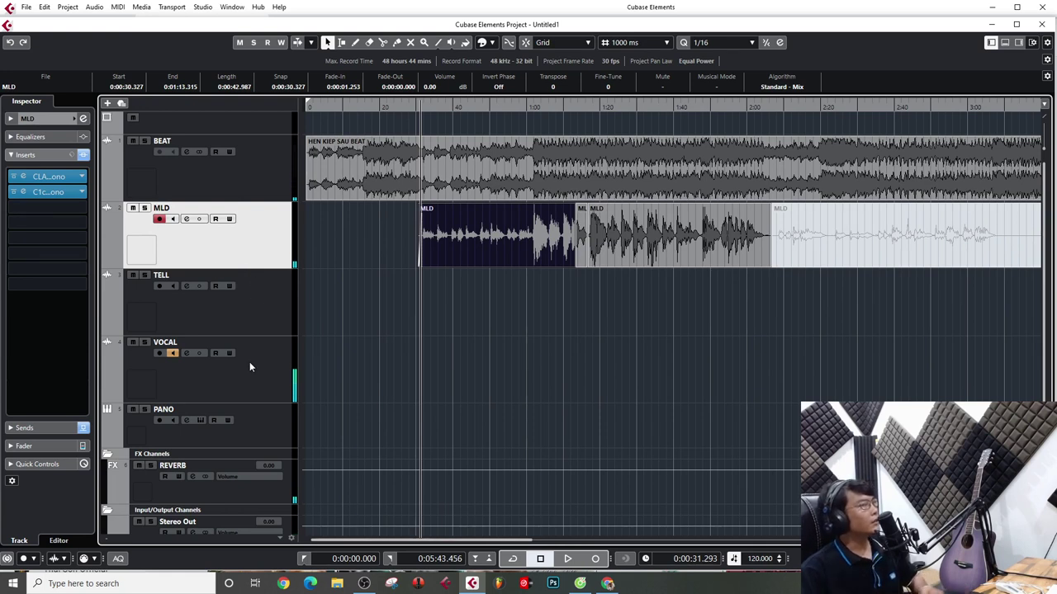
# Insert ValhallaVintageVerb in the first insert slot of the REVERB channel and move its window lower over the arrangement
pyautogui.scroll(-1, 252, 372)
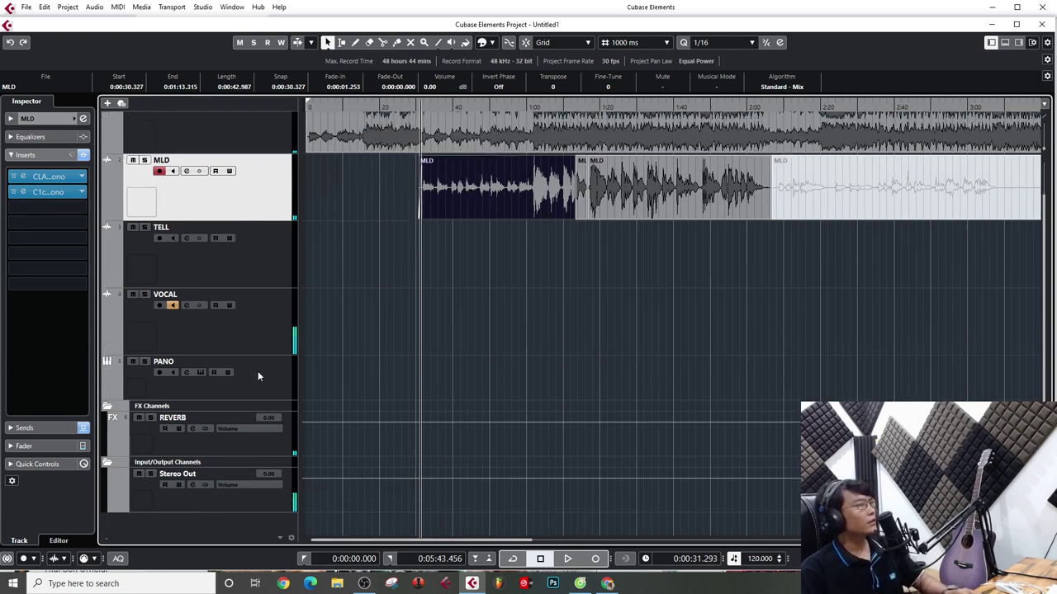
pyautogui.click(262, 450)
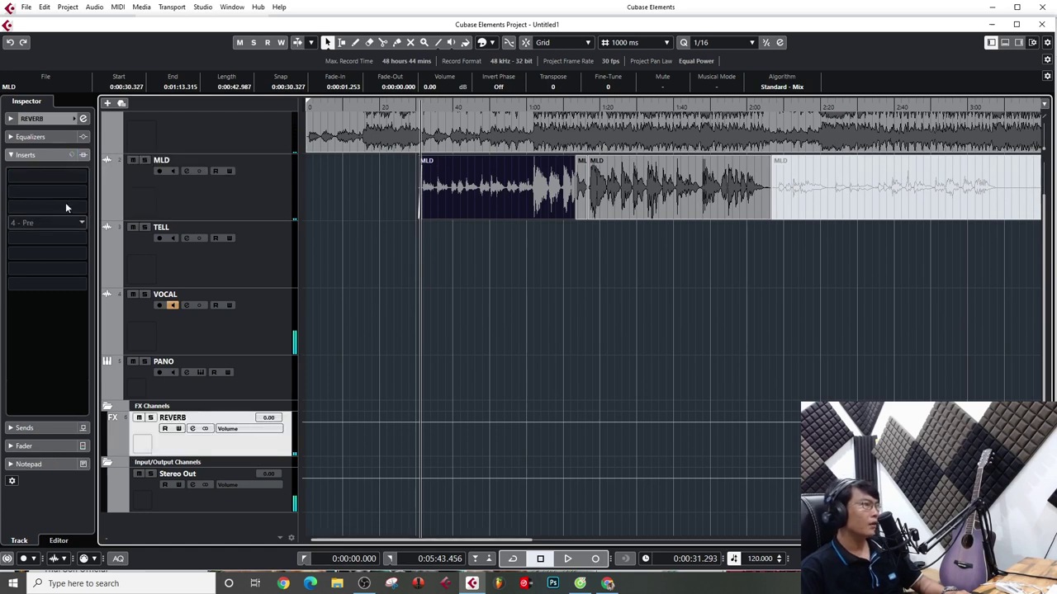
pyautogui.click(258, 207)
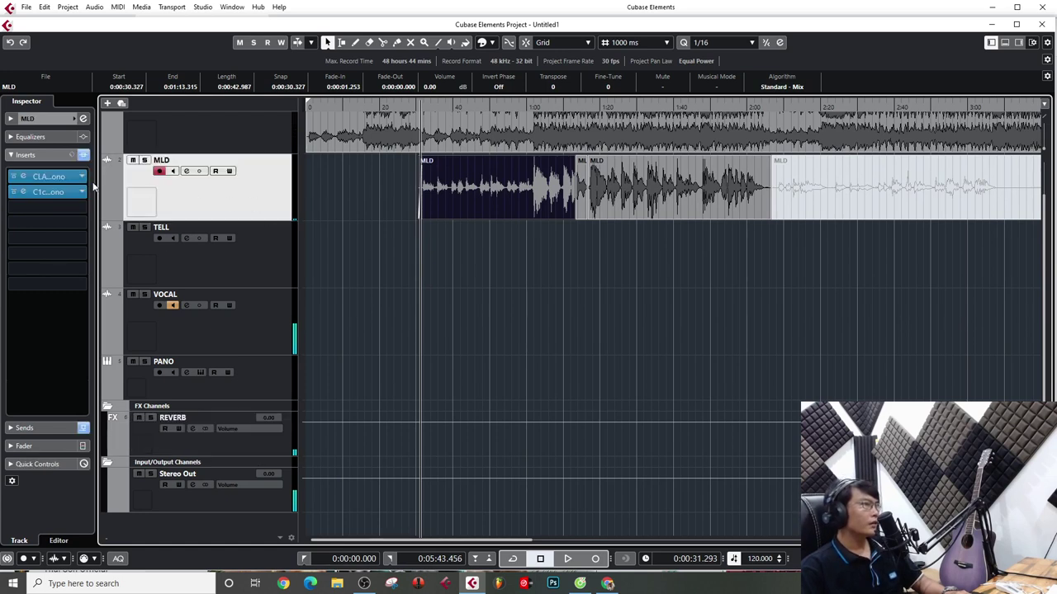
pyautogui.click(252, 446)
pyautogui.click(63, 178)
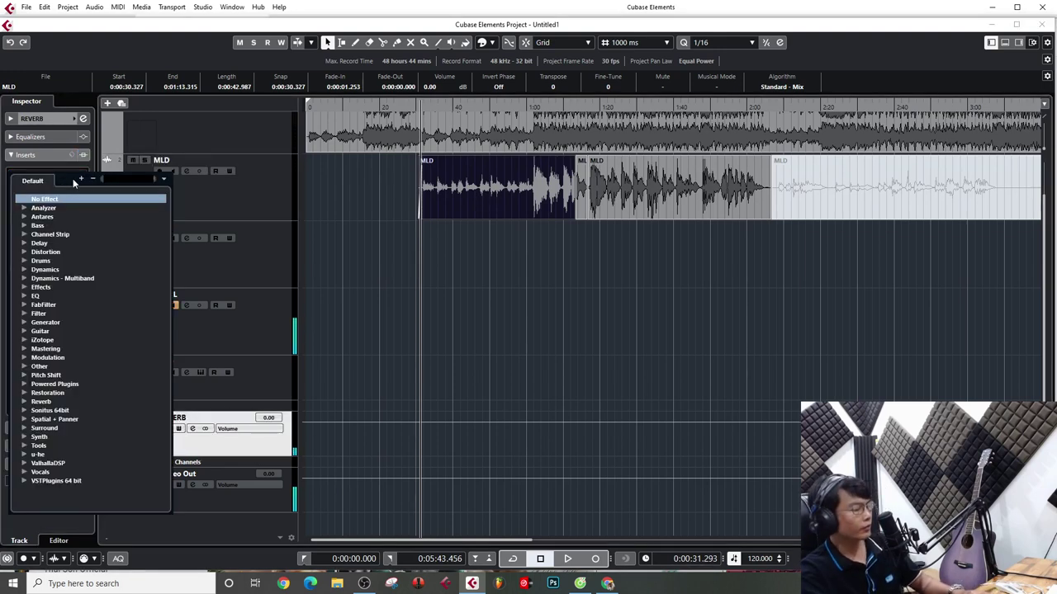
pyautogui.write('v')
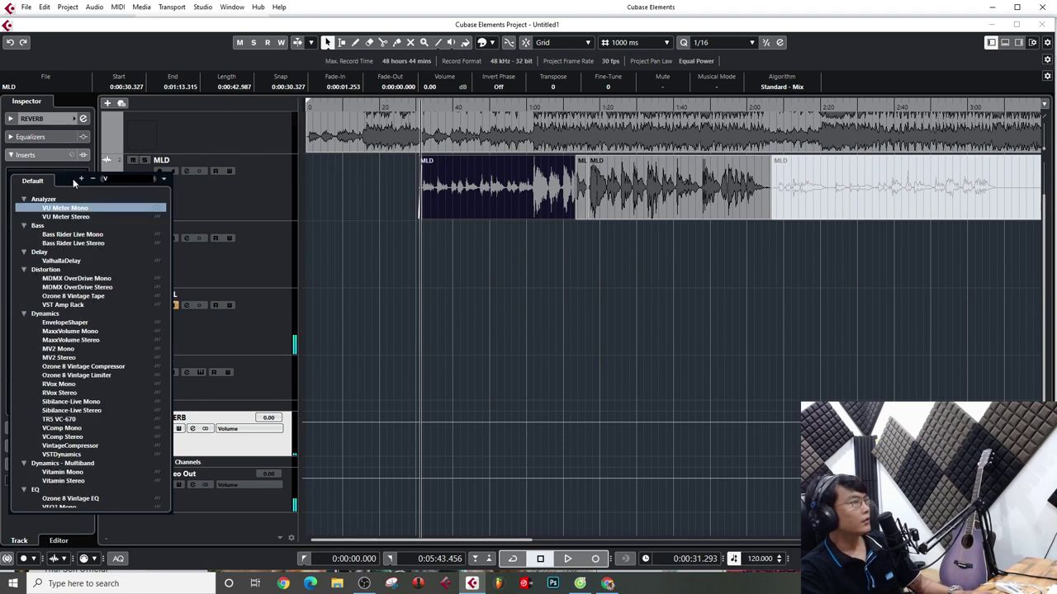
pyautogui.write('a')
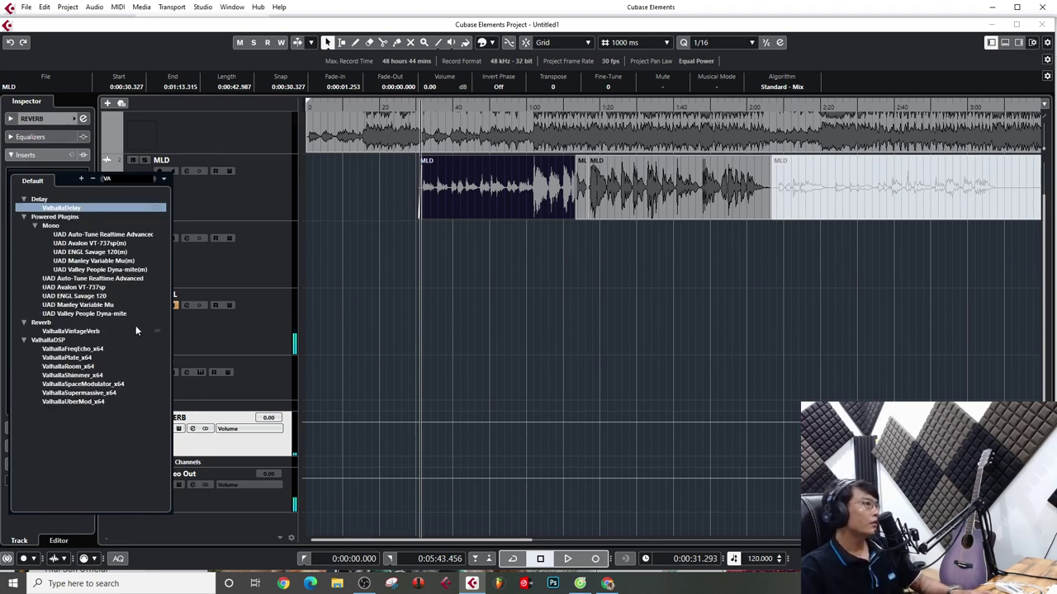
pyautogui.click(93, 331)
pyautogui.moveTo(620, 215); pyautogui.dragTo(608, 246)
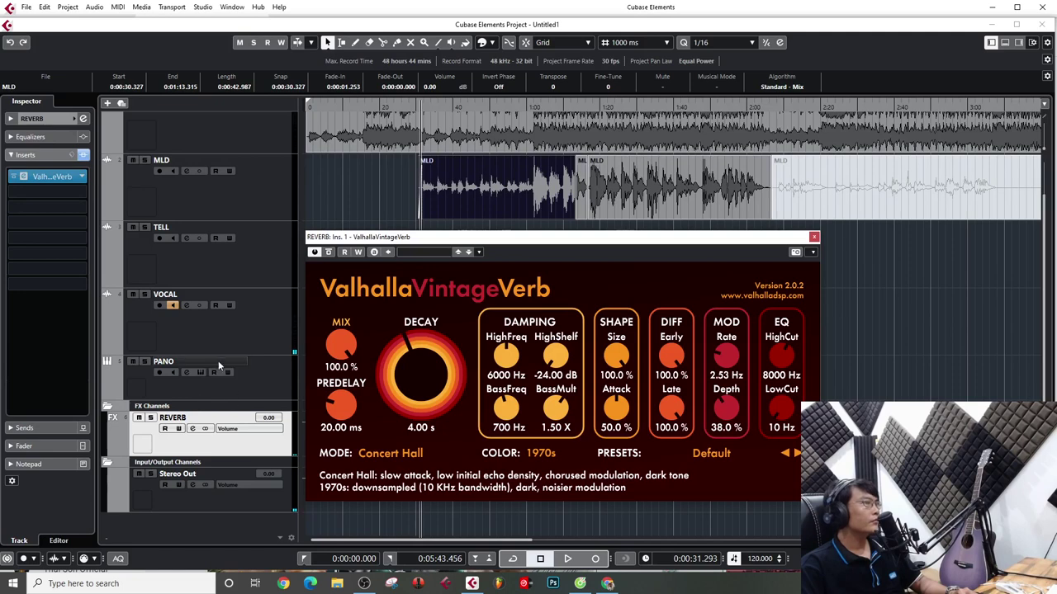
# Switch off the VOCAL track's send to REVERB in its channel settings and close them
pyautogui.click(222, 327)
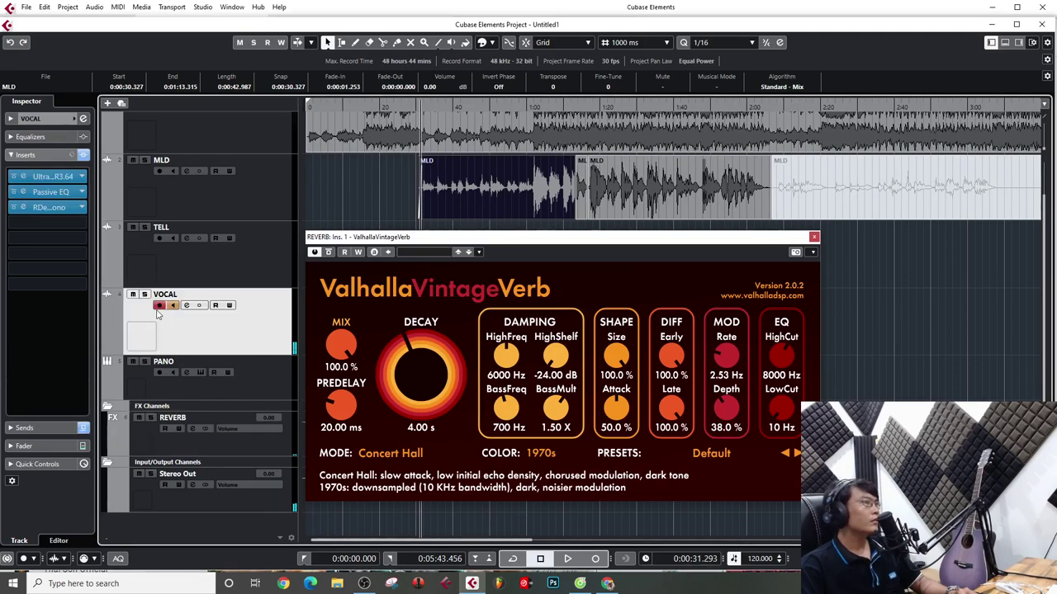
pyautogui.click(186, 306)
pyautogui.moveTo(537, 237); pyautogui.dragTo(542, 378)
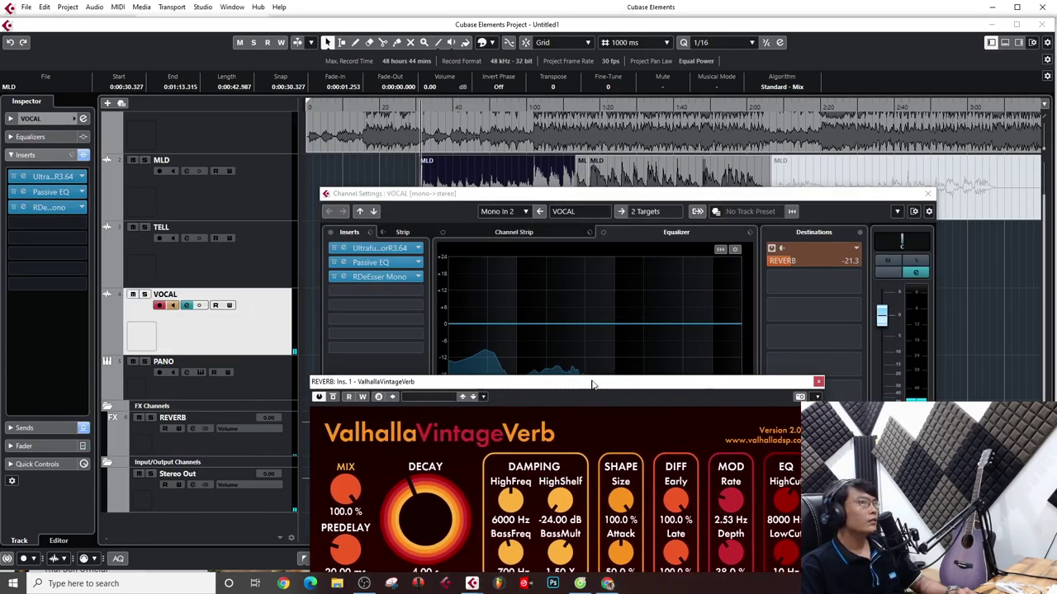
pyautogui.click(771, 248)
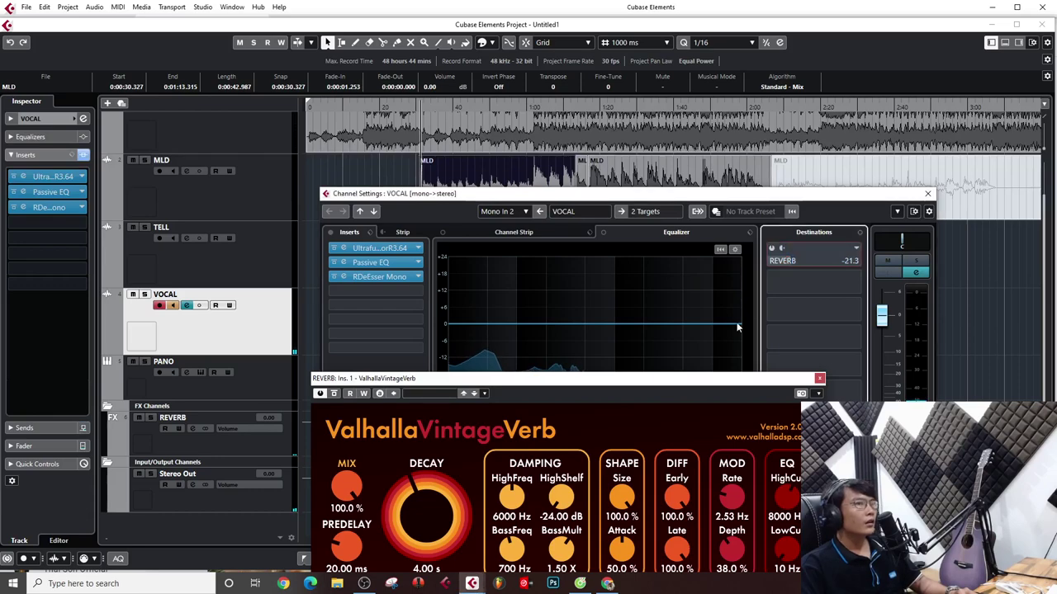
pyautogui.moveTo(664, 378); pyautogui.dragTo(637, 246)
pyautogui.click(927, 194)
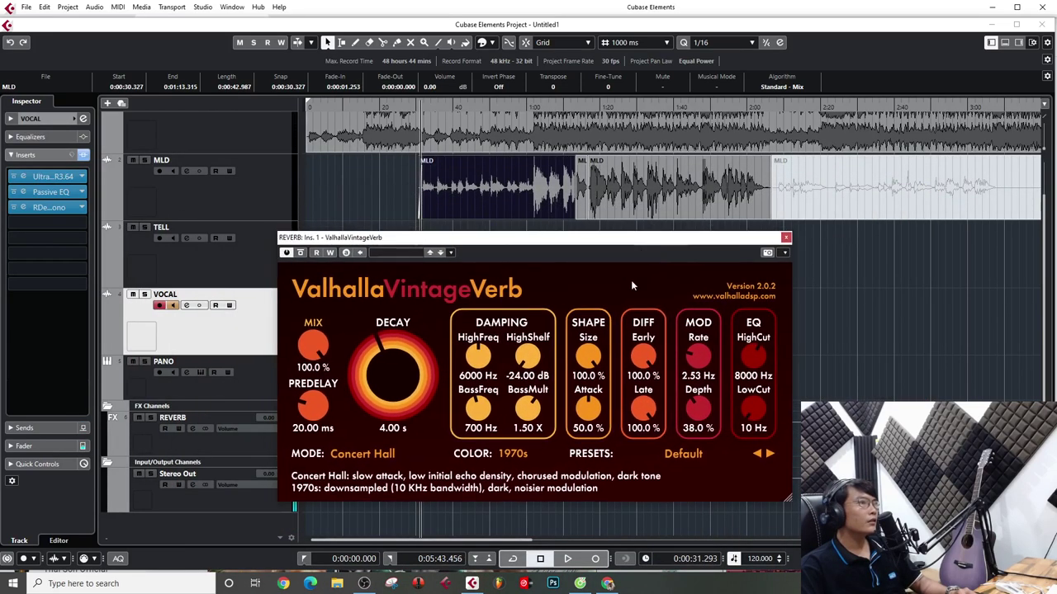
# Load the Chaotic preset CN-Vocal Chamber in ValhallaVintageVerb and play it briefly from about 0:31
pyautogui.click(682, 453)
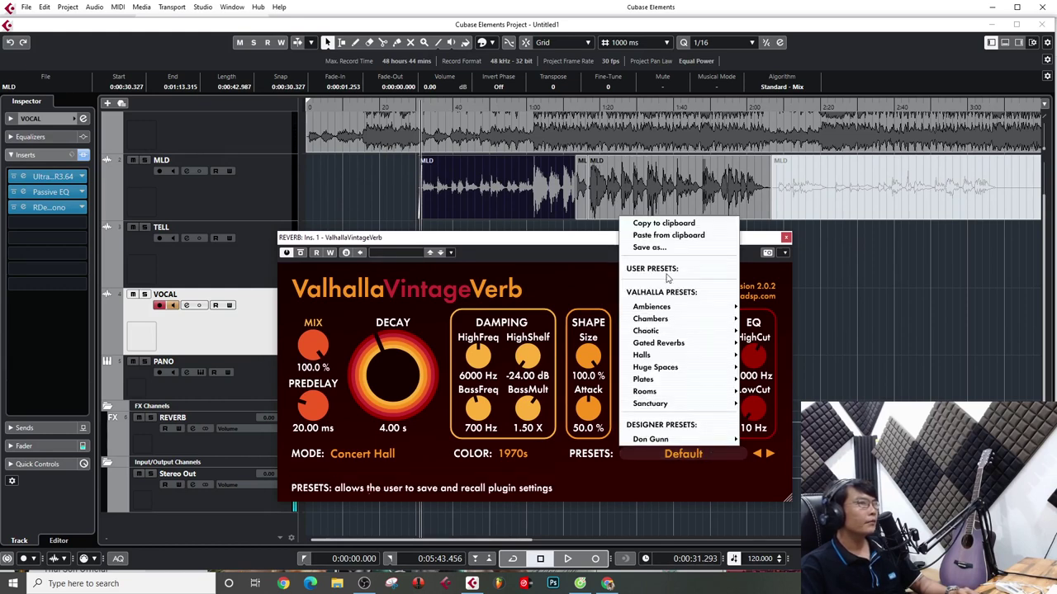
pyautogui.moveTo(692, 314)
pyautogui.moveTo(713, 328)
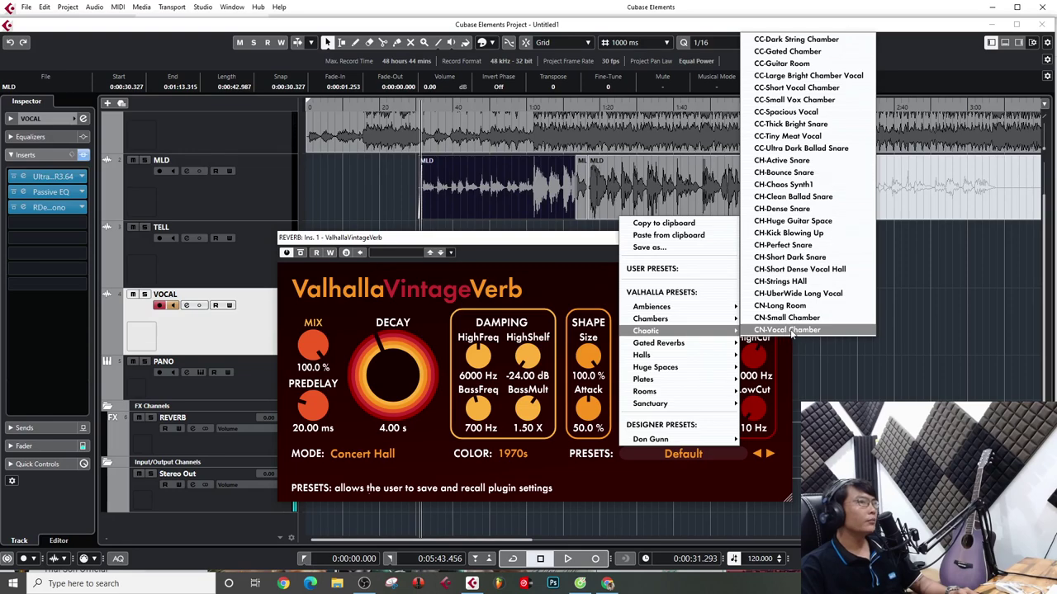
pyautogui.click(788, 330)
pyautogui.press('space')
pyautogui.moveTo(555, 237); pyautogui.dragTo(578, 235)
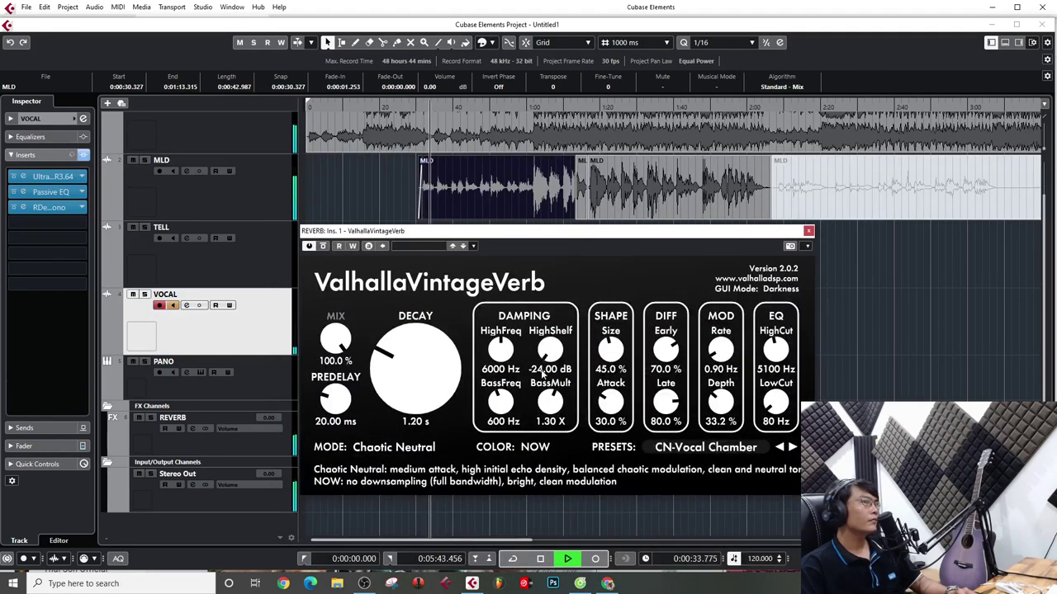
pyautogui.press('space')
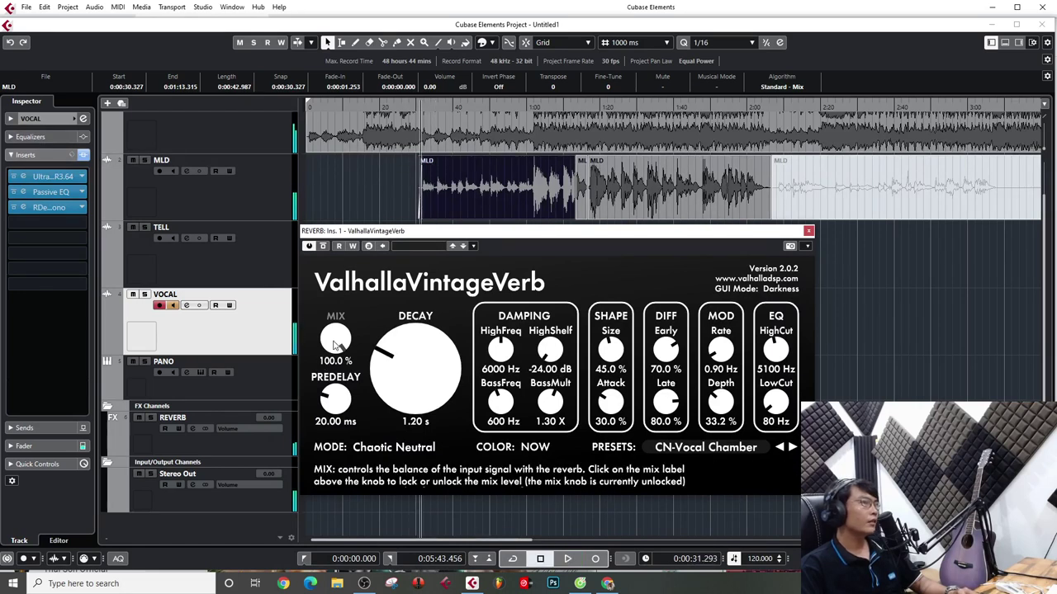
# Set the reverb's HighCut to 5810 Hz and LowCut to 760 Hz, and lower its mix to 50% during playback
pyautogui.moveTo(776, 355); pyautogui.dragTo(775, 352)
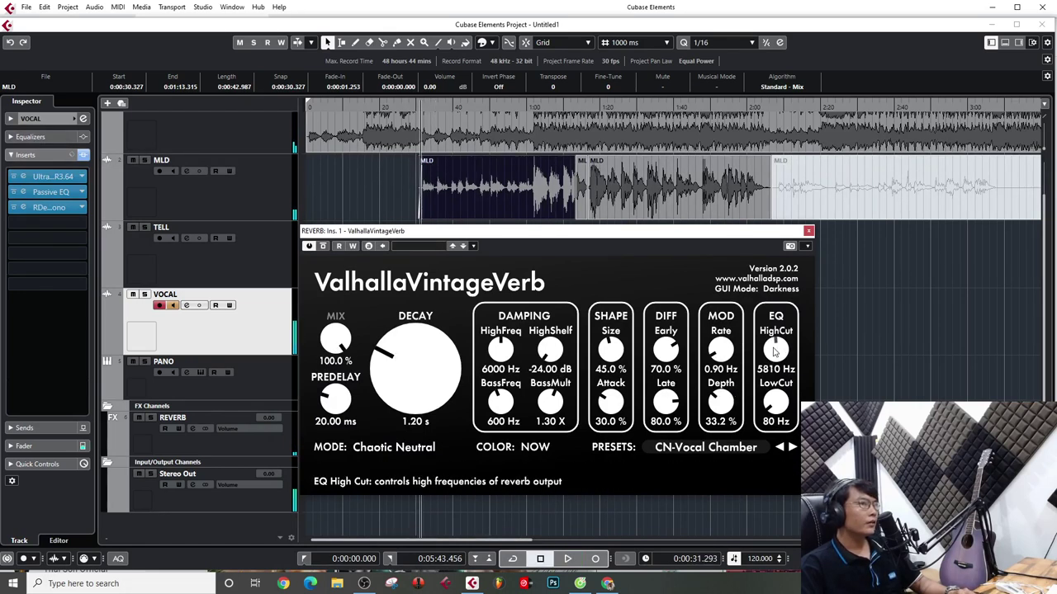
pyautogui.moveTo(778, 390); pyautogui.dragTo(772, 363)
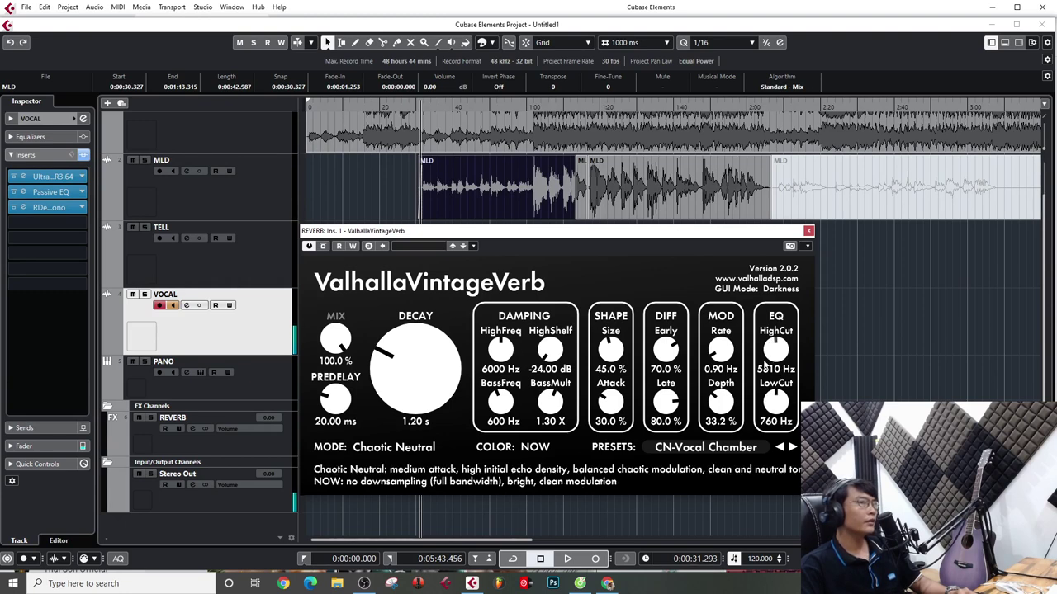
pyautogui.press('space')
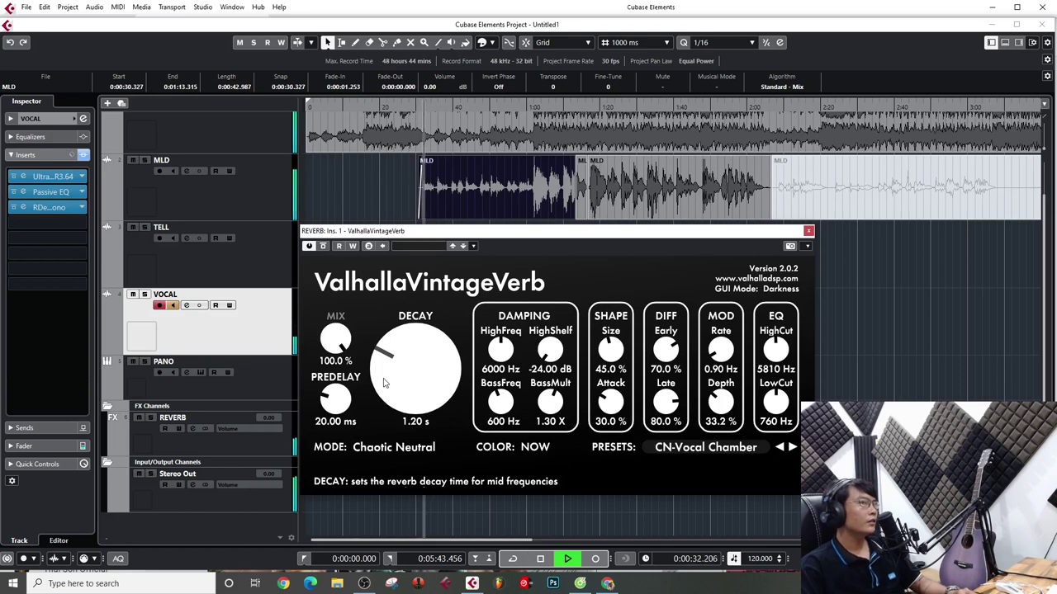
pyautogui.moveTo(323, 341); pyautogui.dragTo(327, 397)
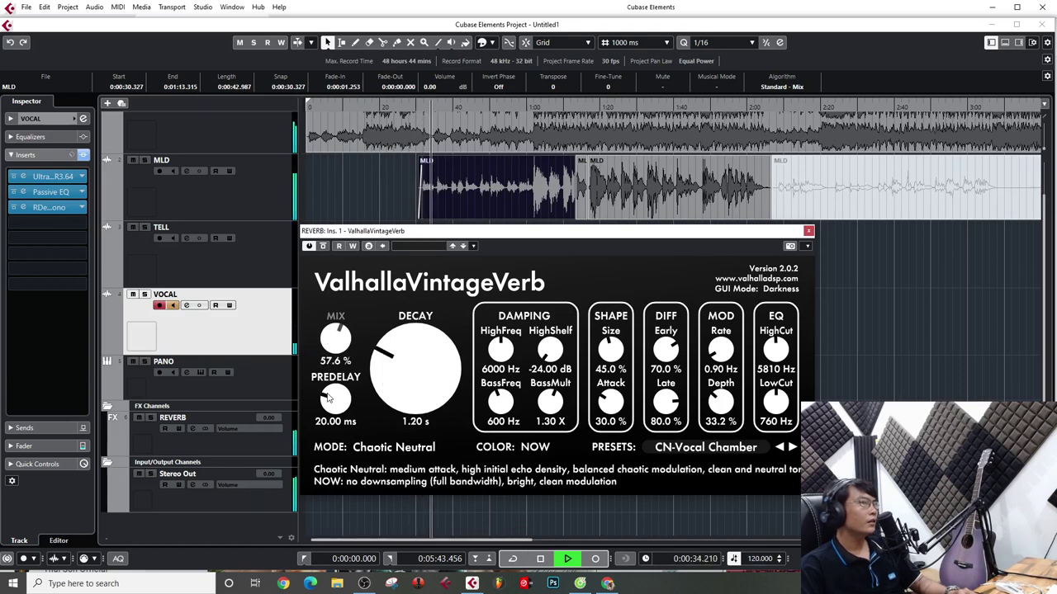
pyautogui.moveTo(333, 347); pyautogui.dragTo(332, 363)
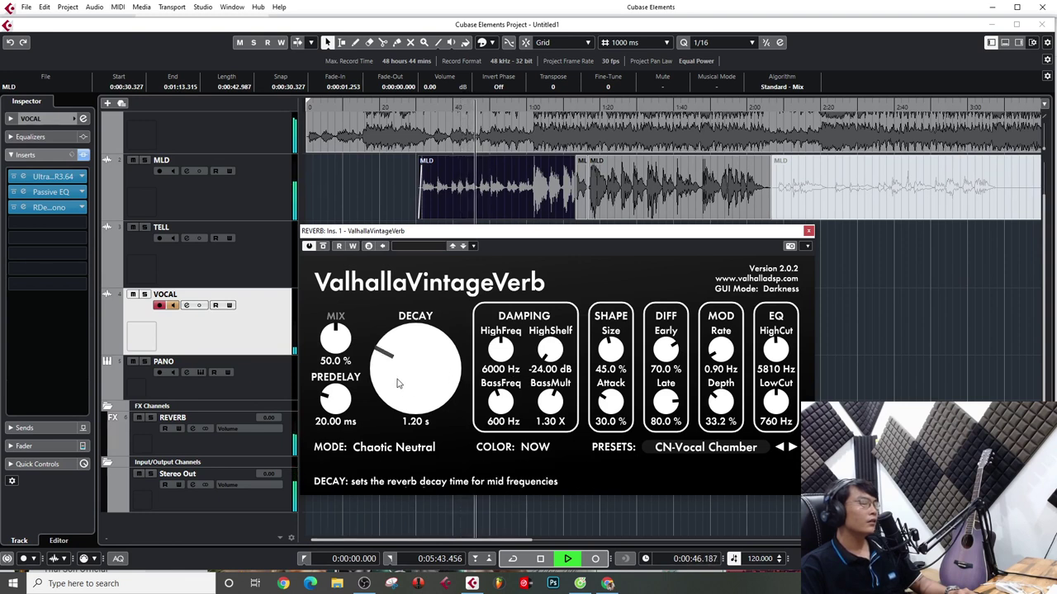
# Solo the MLD track briefly to hear the reverb on it, release the solo and stop playback
pyautogui.click(145, 161)
pyautogui.click(144, 161)
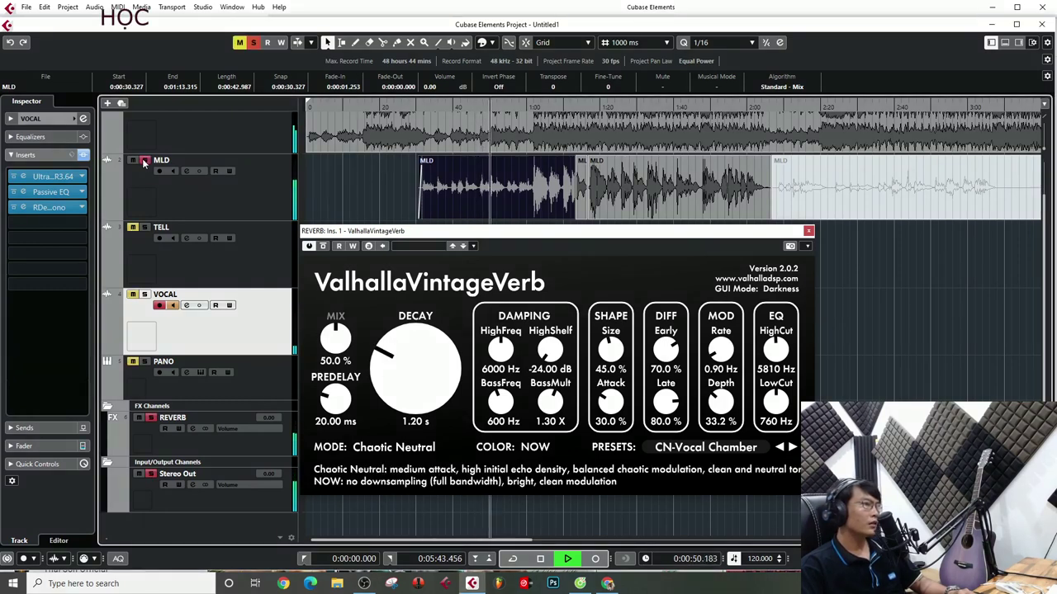
pyautogui.press('space')
# Set the reverb's decay to 1.83 s and predelay to 30.07 ms while replaying from about 0:31
pyautogui.moveTo(394, 380); pyautogui.dragTo(394, 364)
pyautogui.press('space')
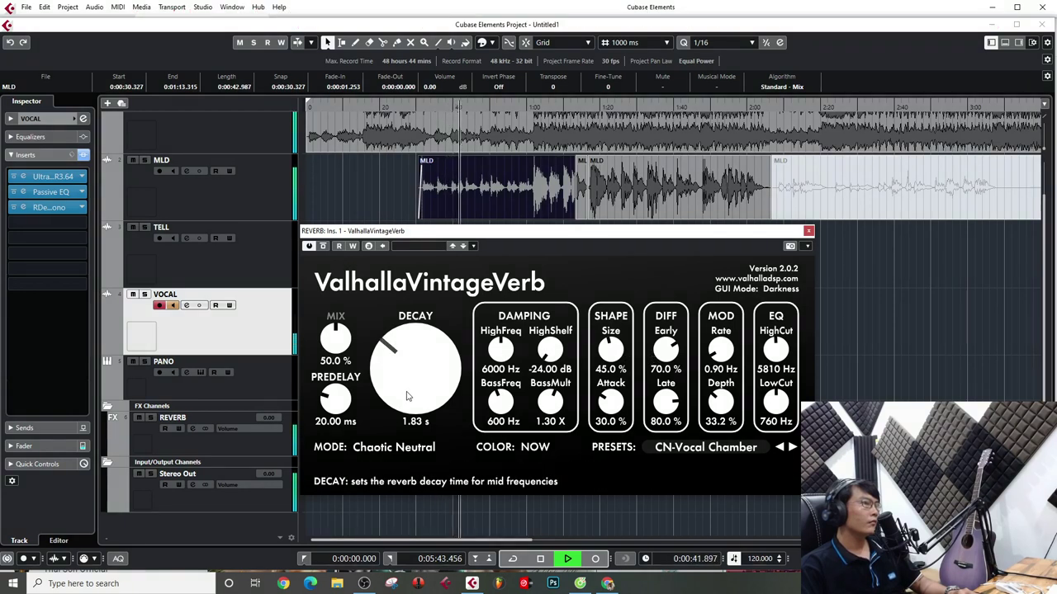
pyautogui.press('space')
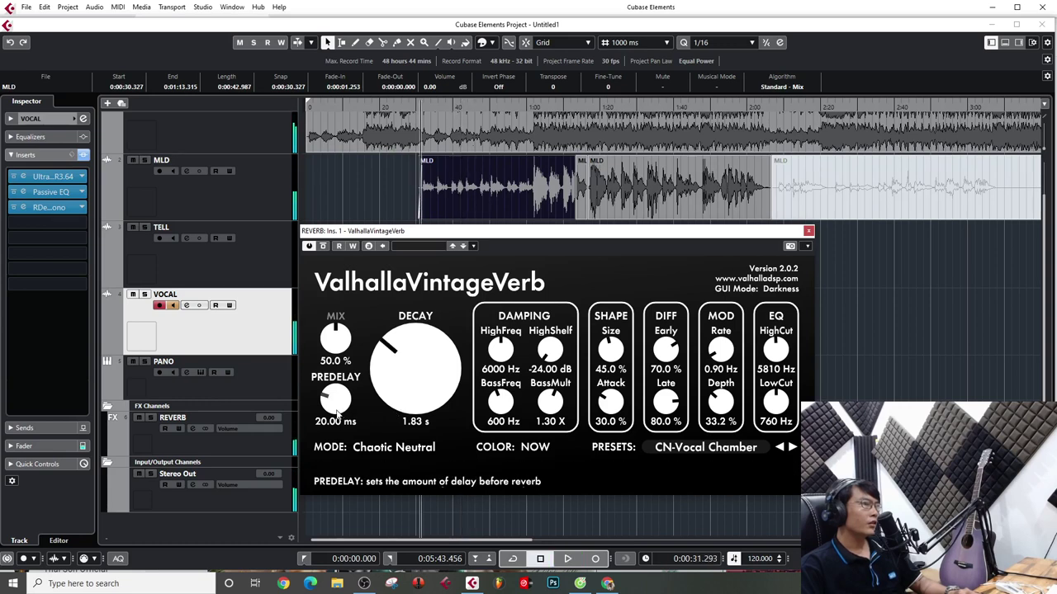
pyautogui.press('space')
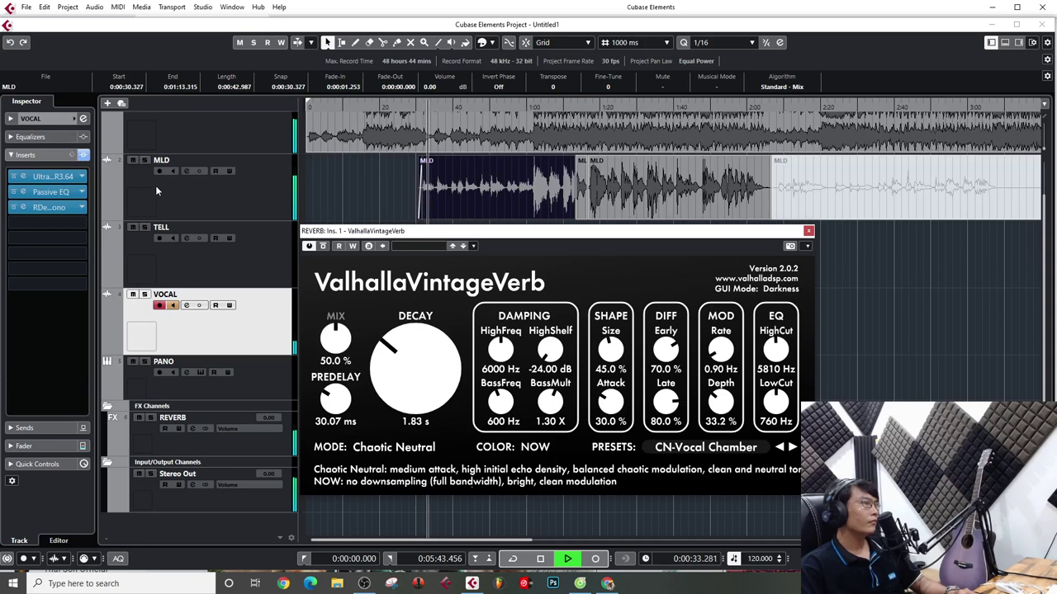
# Fine-tune the reverb decay to 1.77 s during playback and close the ValhallaVintageVerb window
pyautogui.scroll(-2, 385, 361)
pyautogui.scroll(-1, 385, 361)
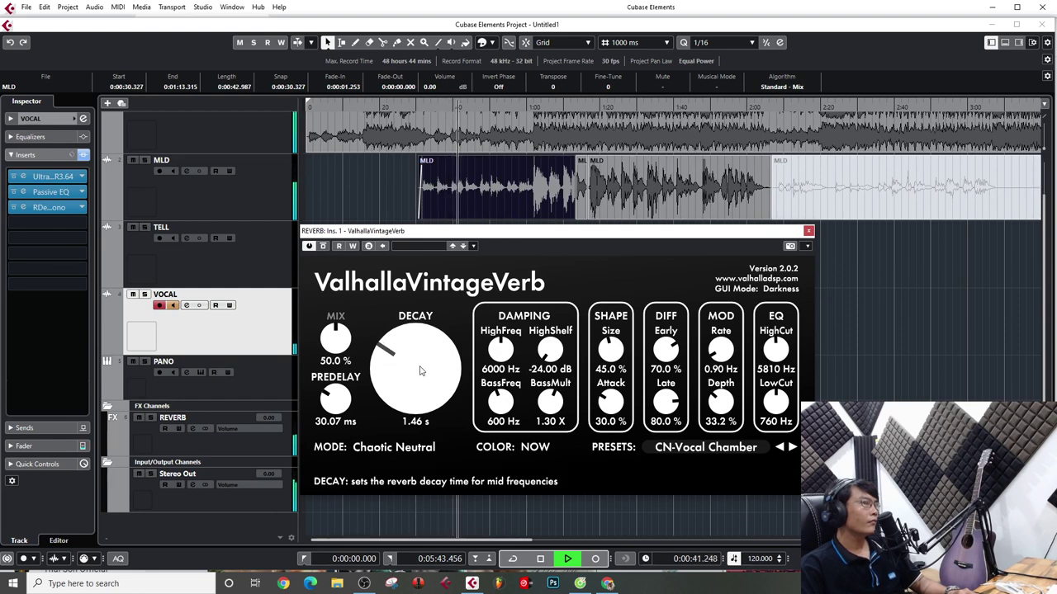
pyautogui.scroll(1, 391, 371)
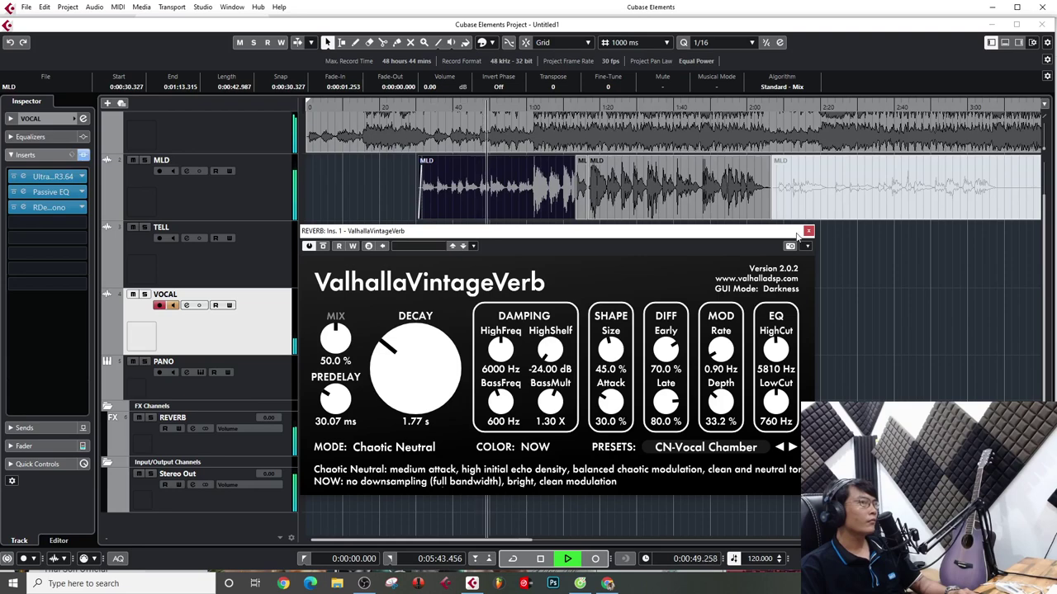
pyautogui.click(808, 232)
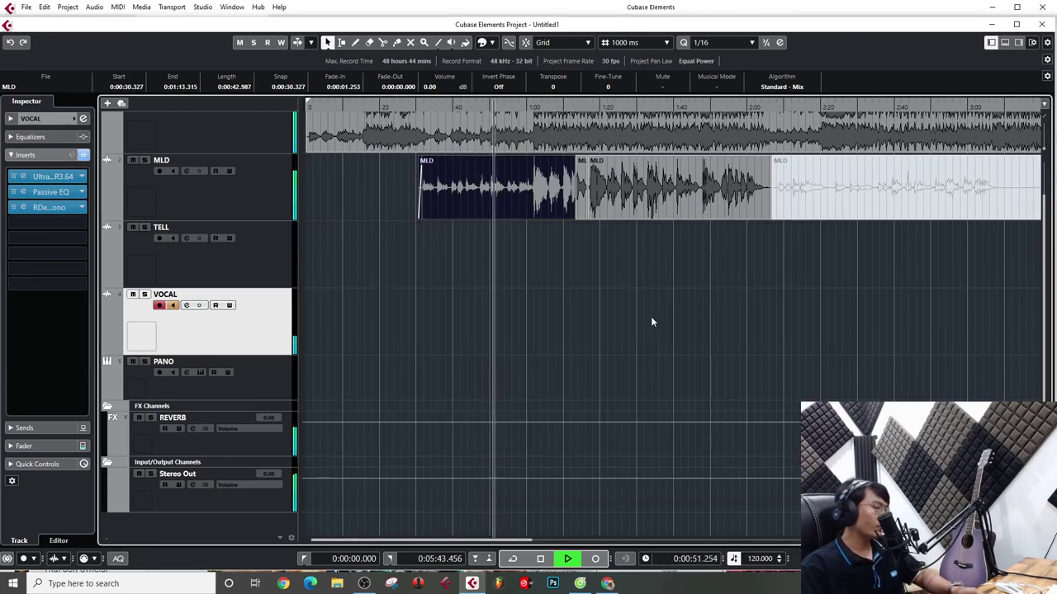
# Stop playback and examine the whole BEAT and MLD arrangement on the timeline
pyautogui.press('g')
pyautogui.press('g')
pyautogui.scroll(1, 484, 308)
pyautogui.press('h')
pyautogui.press('h')
pyautogui.press('h')
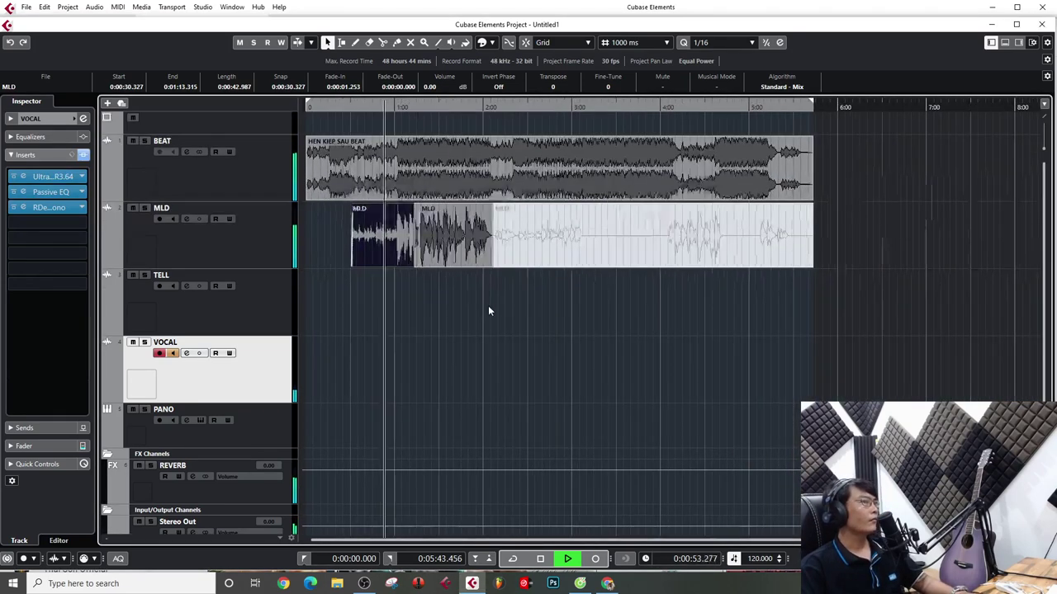
pyautogui.press('space')
pyautogui.press('g')
pyautogui.press('g')
pyautogui.press('g')
pyautogui.press('g')
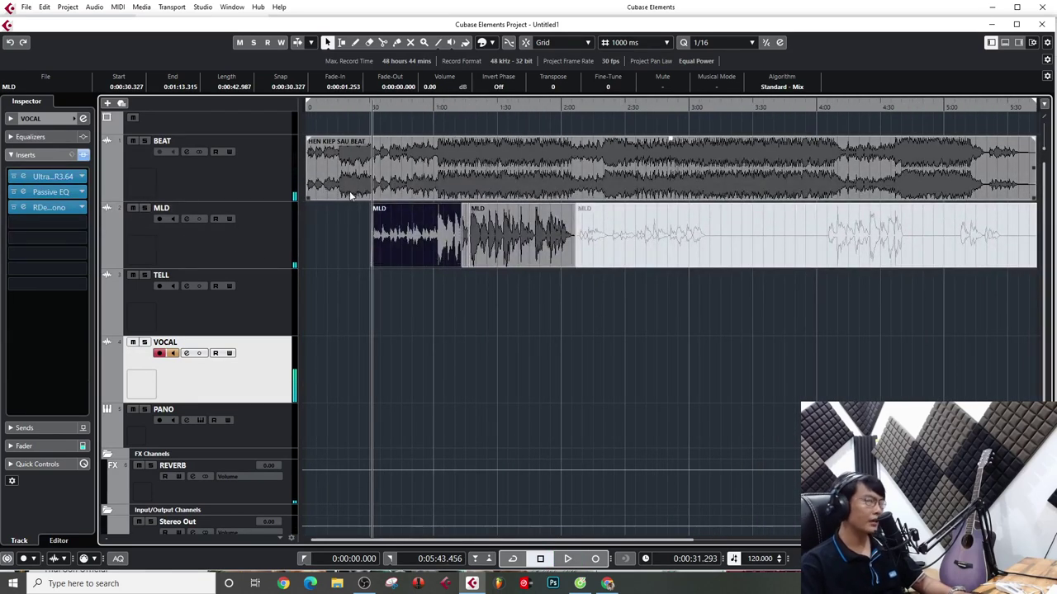
# Trim the start of the first MLD event to 0:00:30.547 during playback, and stop playback
pyautogui.press('space')
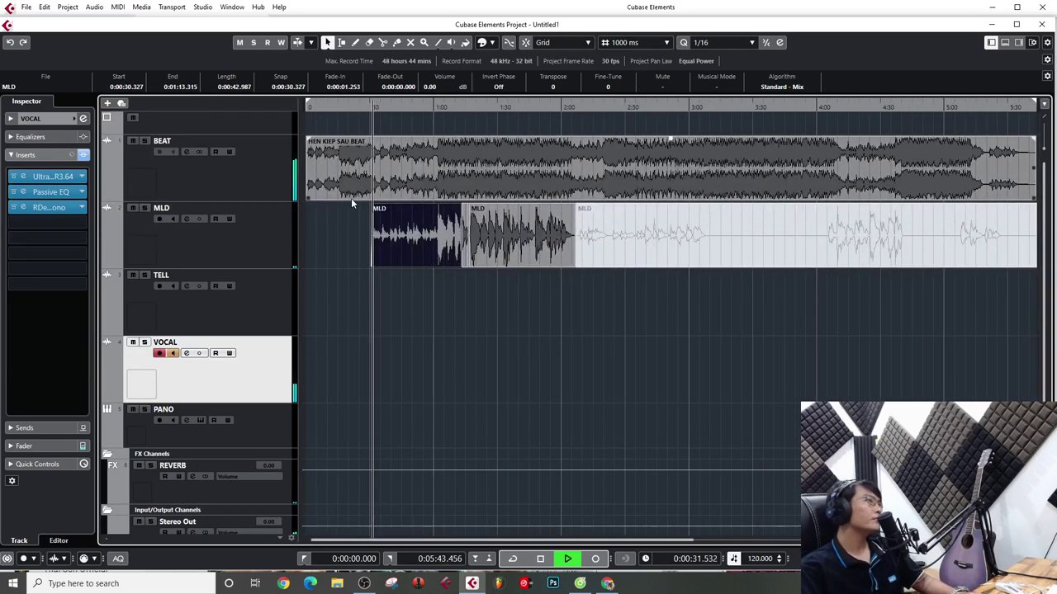
pyautogui.press('h')
pyautogui.press('h')
pyautogui.press('h')
pyautogui.press('h')
pyautogui.press('h')
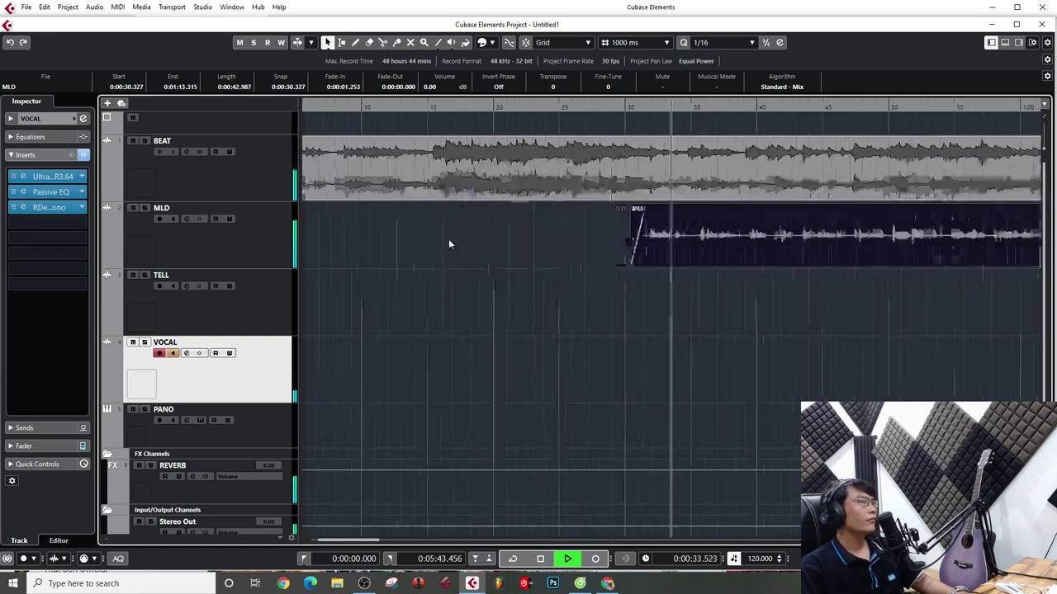
pyautogui.moveTo(555, 270); pyautogui.dragTo(562, 269)
pyautogui.press('g')
pyautogui.press('g')
pyautogui.press('g')
pyautogui.press('g')
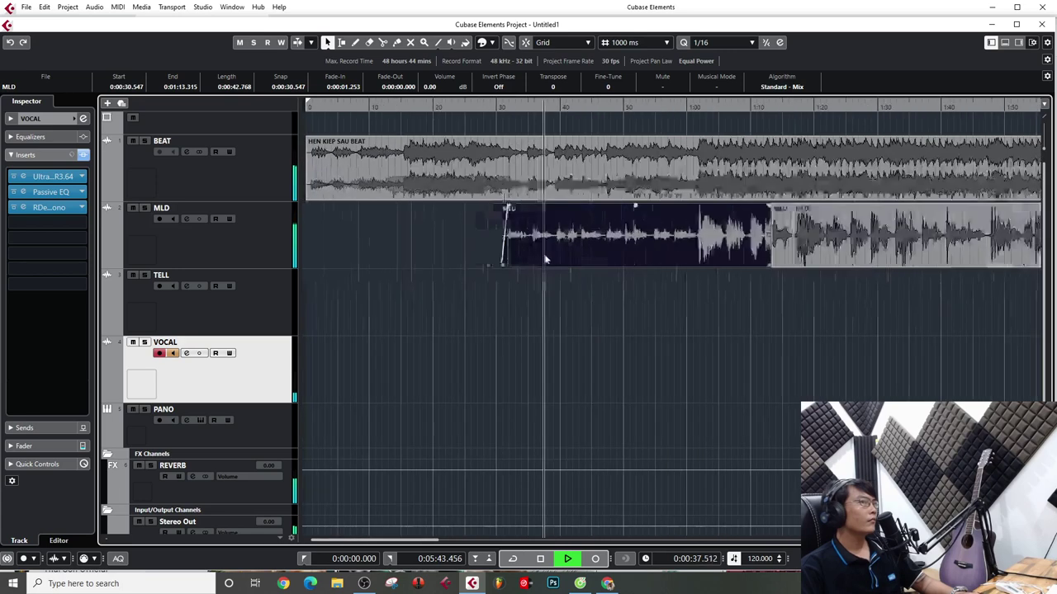
pyautogui.press('g')
pyautogui.press('g')
pyautogui.press('g')
pyautogui.press('g')
pyautogui.press('g')
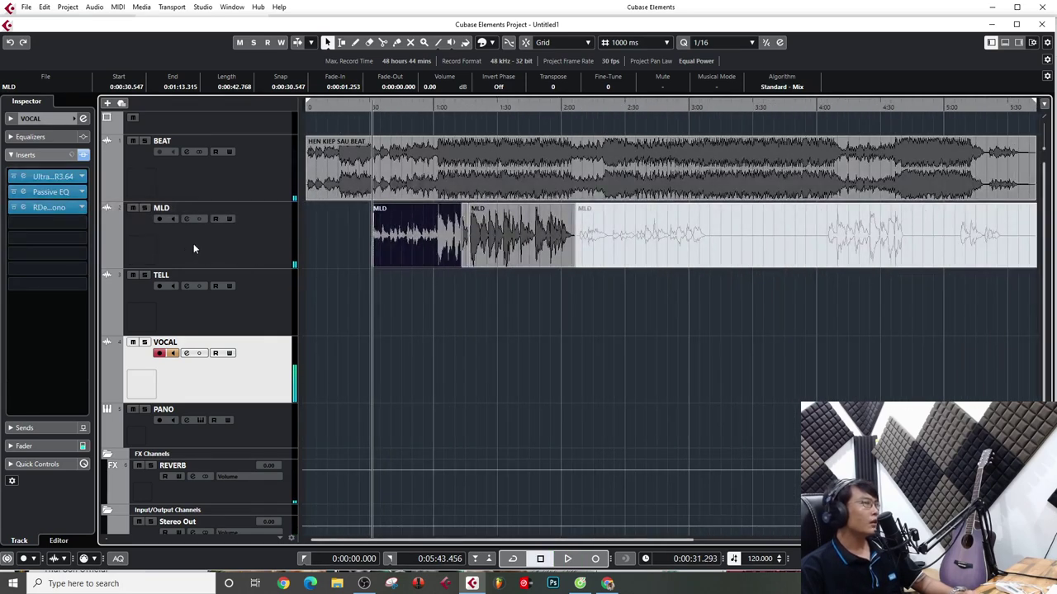
# Check MLD's channel settings and equalizer spectrum during a short playback, and close the settings window
pyautogui.click(217, 253)
pyautogui.click(186, 219)
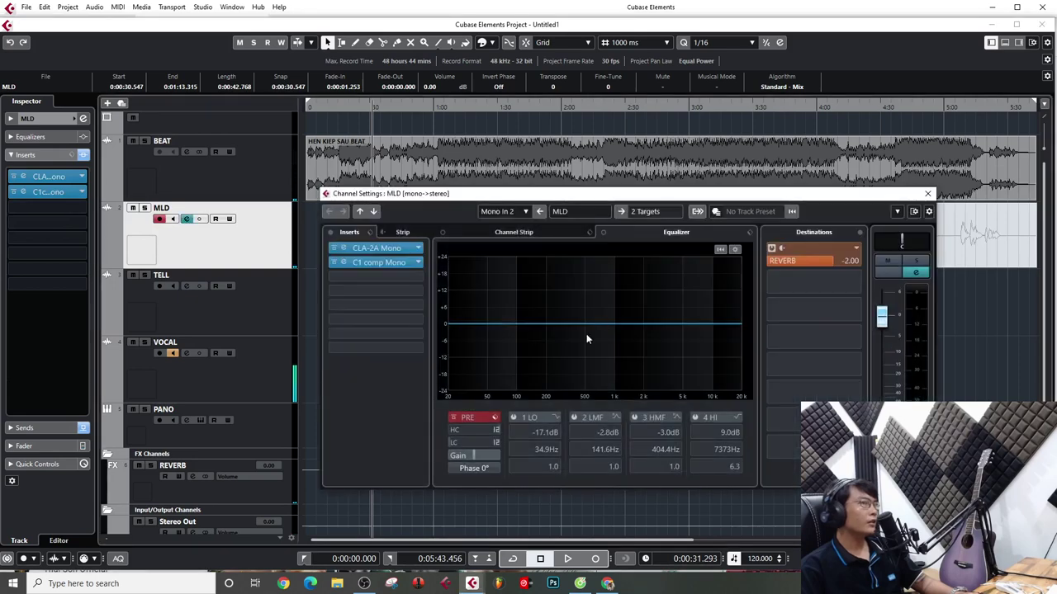
pyautogui.press('space')
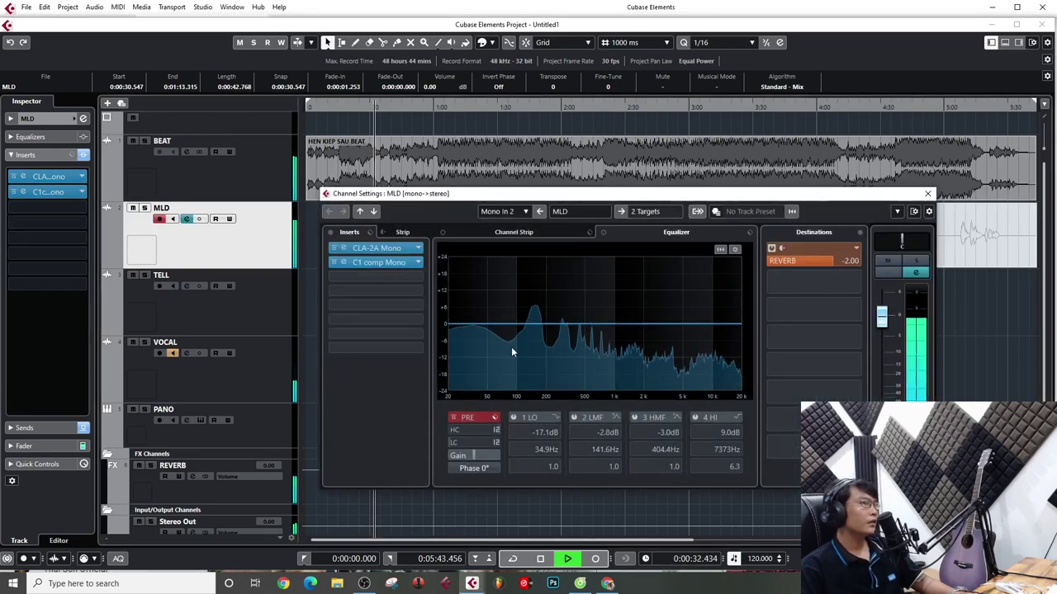
pyautogui.press('space')
pyautogui.click(928, 195)
pyautogui.press('g')
pyautogui.press('g')
pyautogui.press('g')
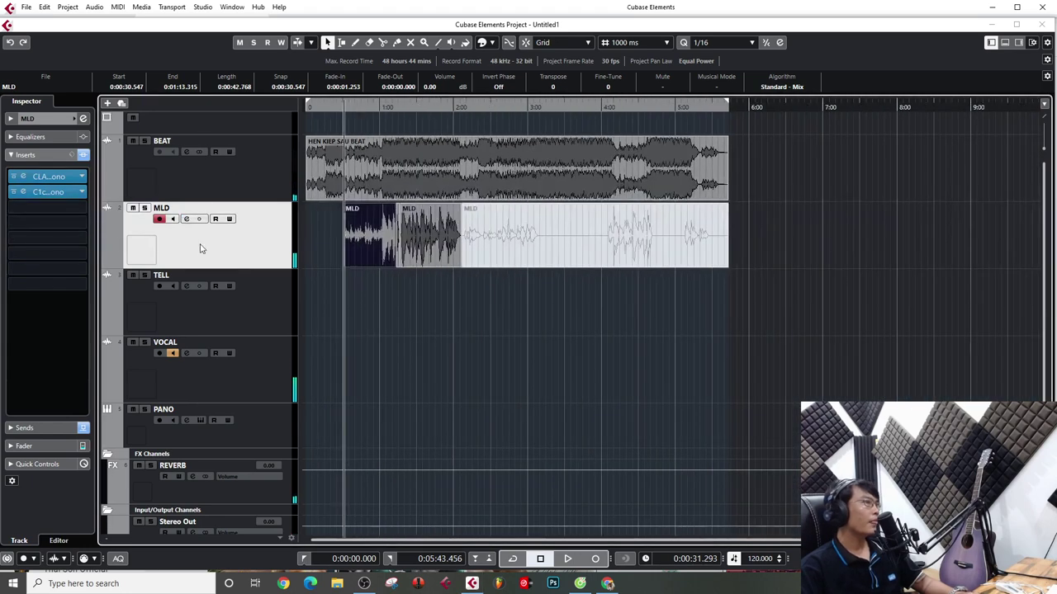
# View TELL's inserts, reselect MLD, and audition the MLD passage from about 1:01 before stopping playback
pyautogui.click(224, 312)
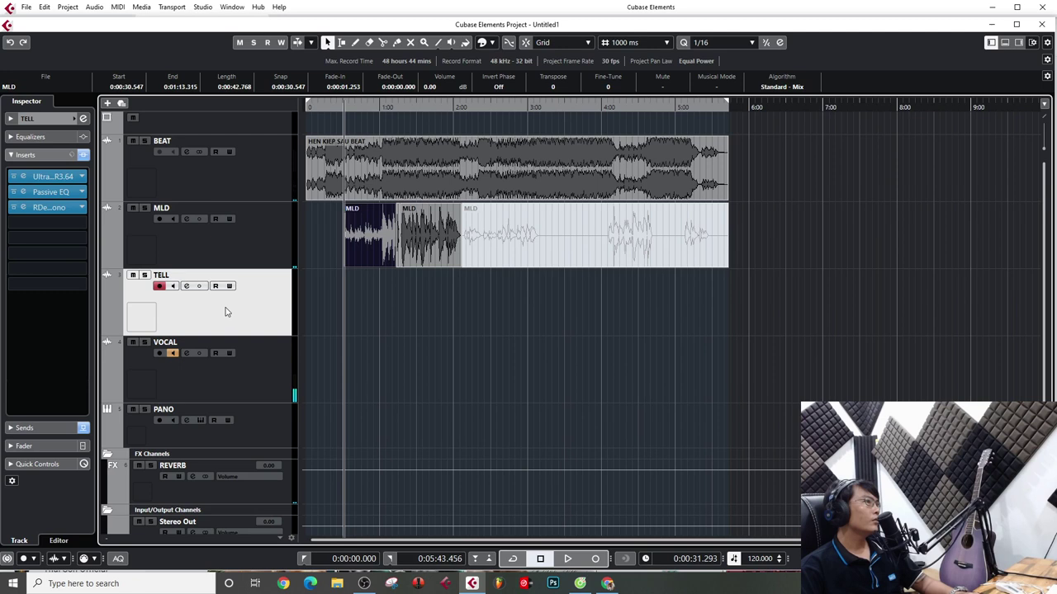
pyautogui.click(223, 255)
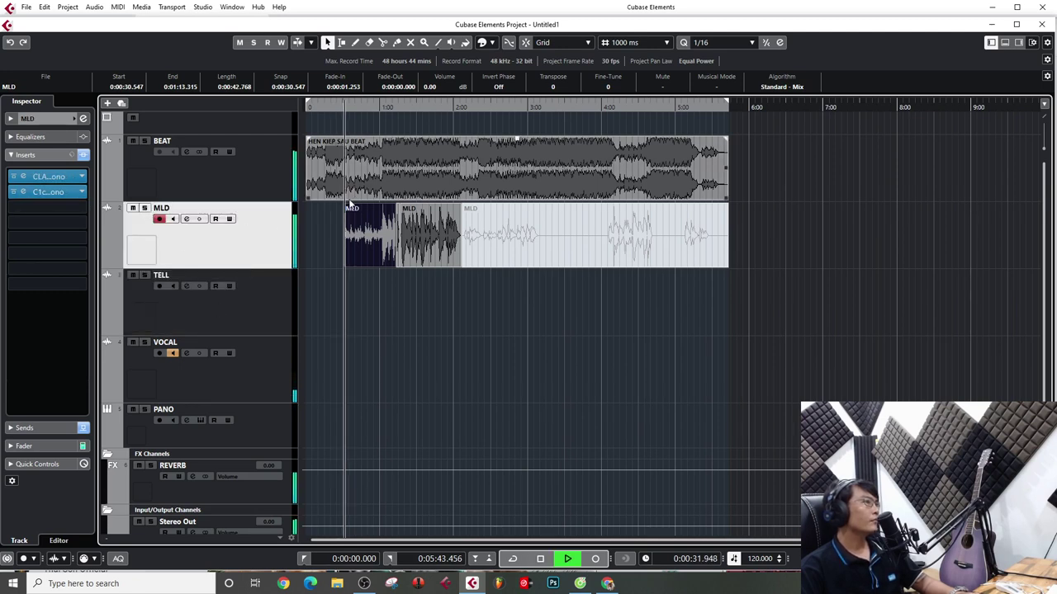
pyautogui.click(379, 109)
pyautogui.press('h')
pyautogui.press('h')
pyautogui.press('h')
pyautogui.press('h')
pyautogui.press('h')
pyautogui.press('h')
pyautogui.press('h')
pyautogui.press('h')
pyautogui.press('h')
pyautogui.press('h')
pyautogui.press('h')
pyautogui.press('h')
pyautogui.press('h')
pyautogui.press('h')
pyautogui.press('h')
pyautogui.press('h')
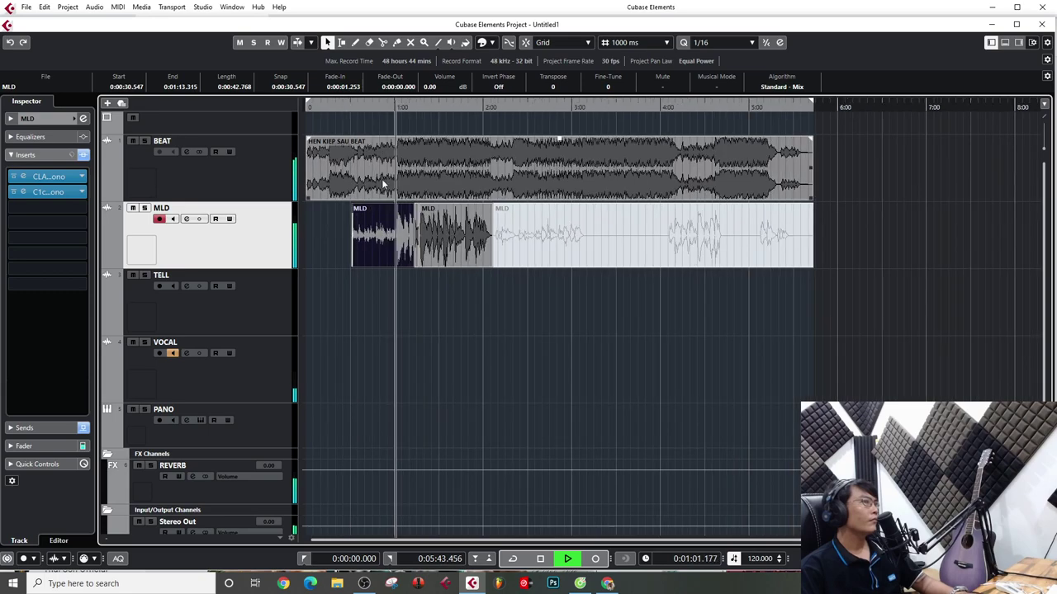
pyautogui.press('g')
pyautogui.press('g')
pyautogui.press('g')
pyautogui.press('g')
pyautogui.press('g')
pyautogui.press('g')
pyautogui.press('g')
pyautogui.press('g')
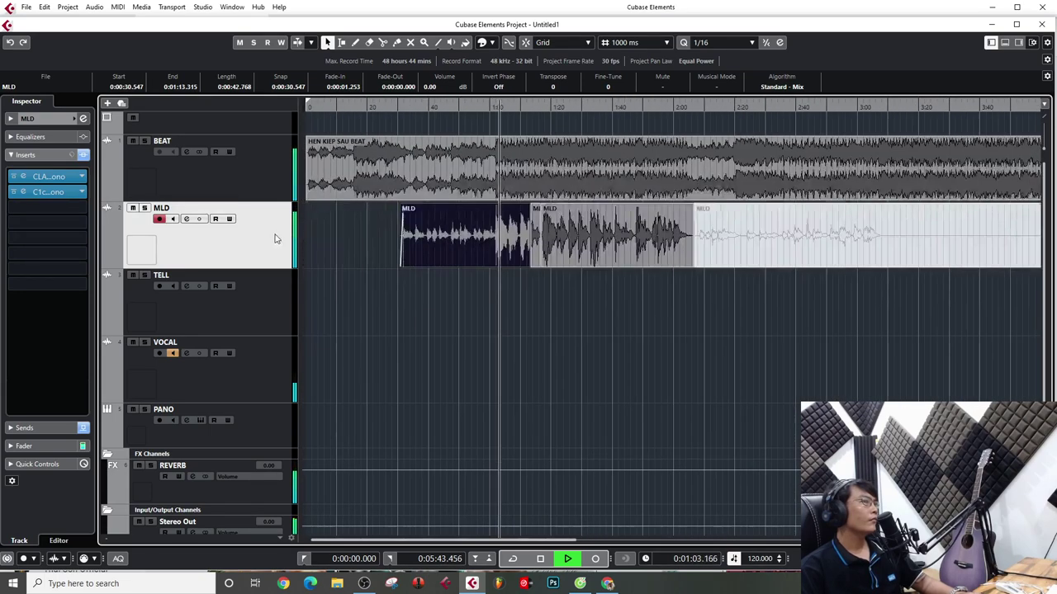
pyautogui.press('space')
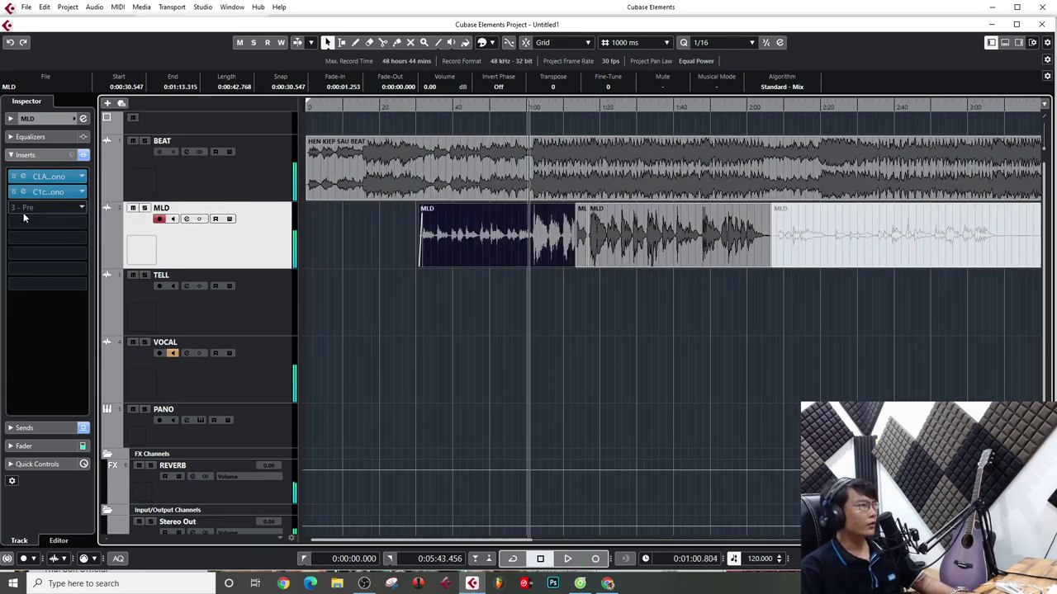
# Add RDeEsser Mono as MLD's third insert and set its threshold to -29.8 and range to -13.0 during playback
pyautogui.click(52, 208)
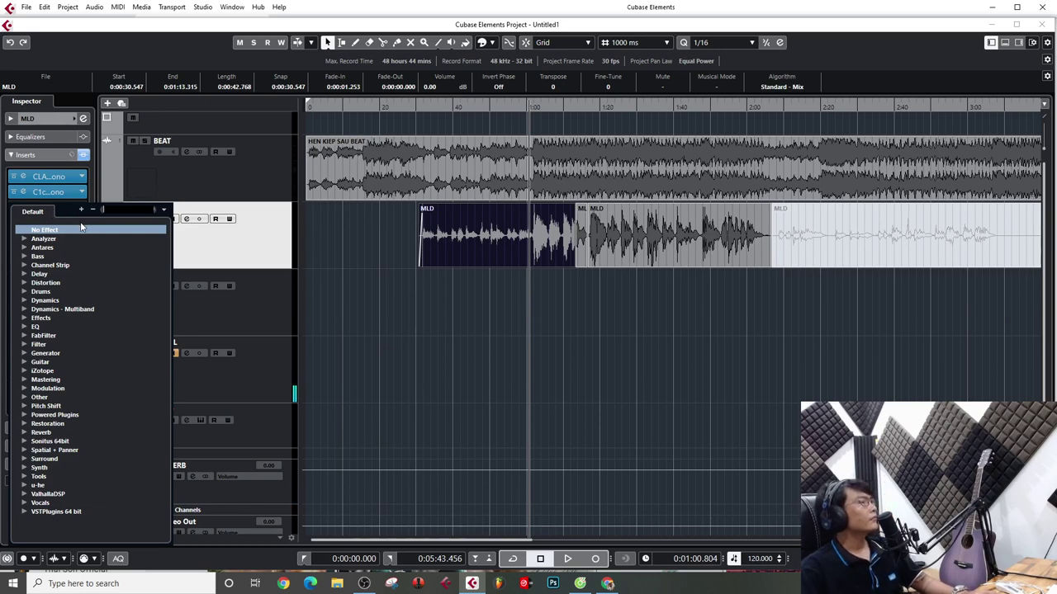
pyautogui.write('RD')
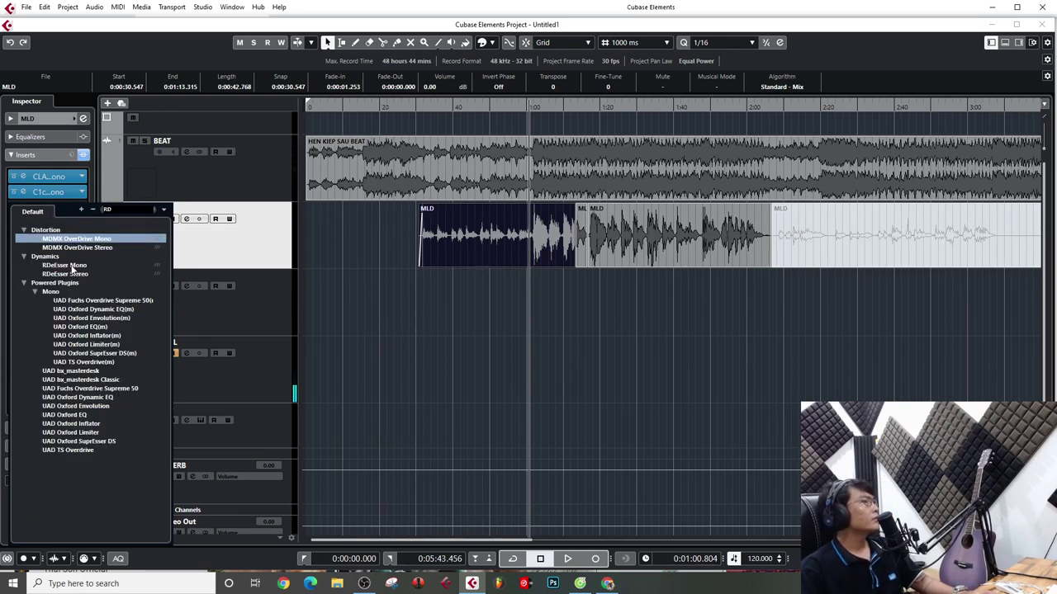
pyautogui.click(69, 266)
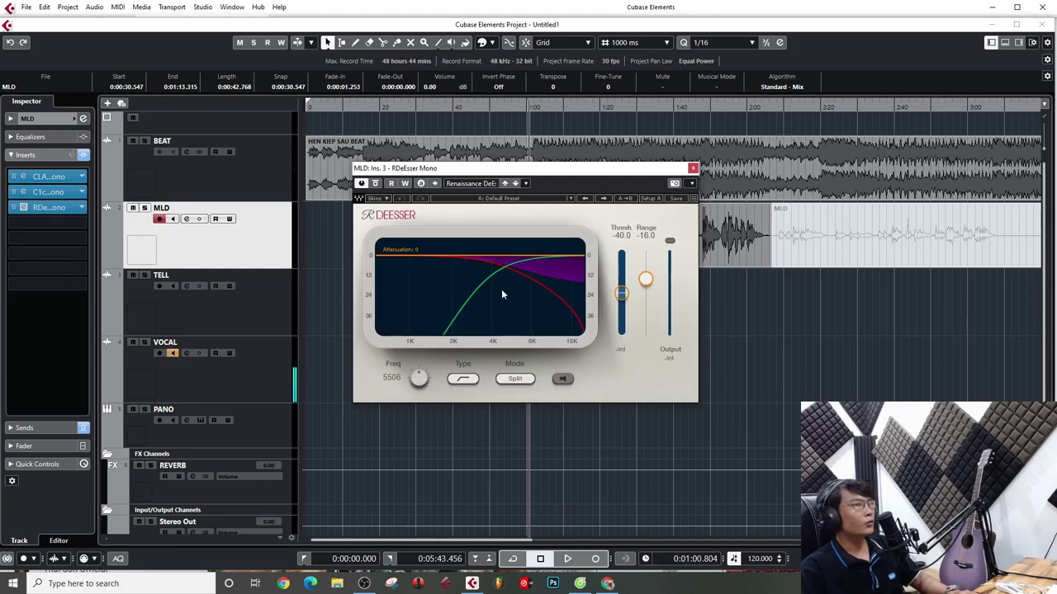
pyautogui.press('space')
pyautogui.moveTo(621, 294)
pyautogui.mouseDown()
pyautogui.moveTo(645, 273)
pyautogui.moveTo(623, 285)
pyautogui.mouseUp()
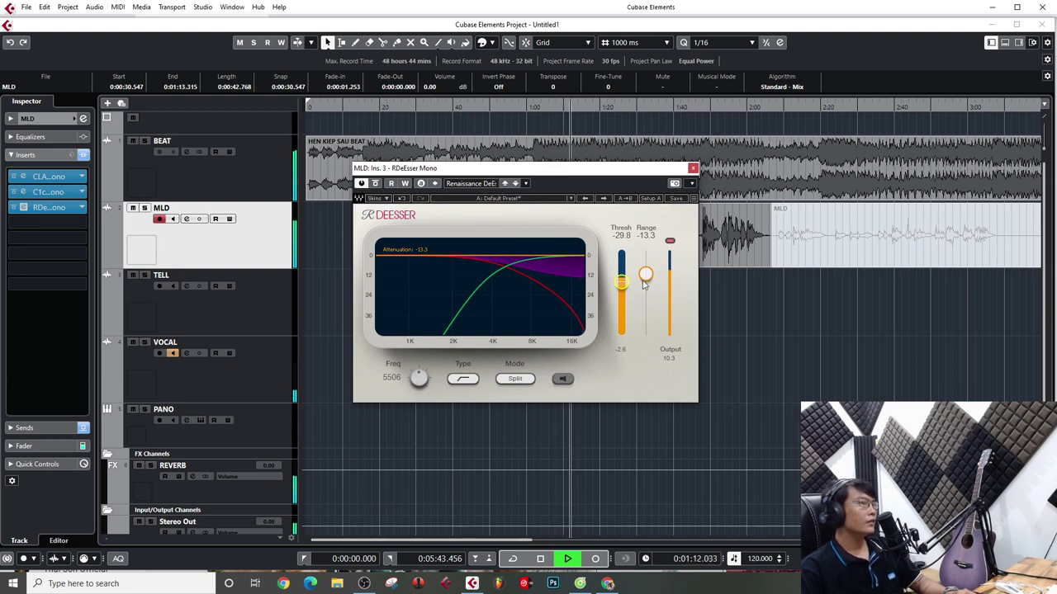
pyautogui.moveTo(648, 281); pyautogui.dragTo(648, 277)
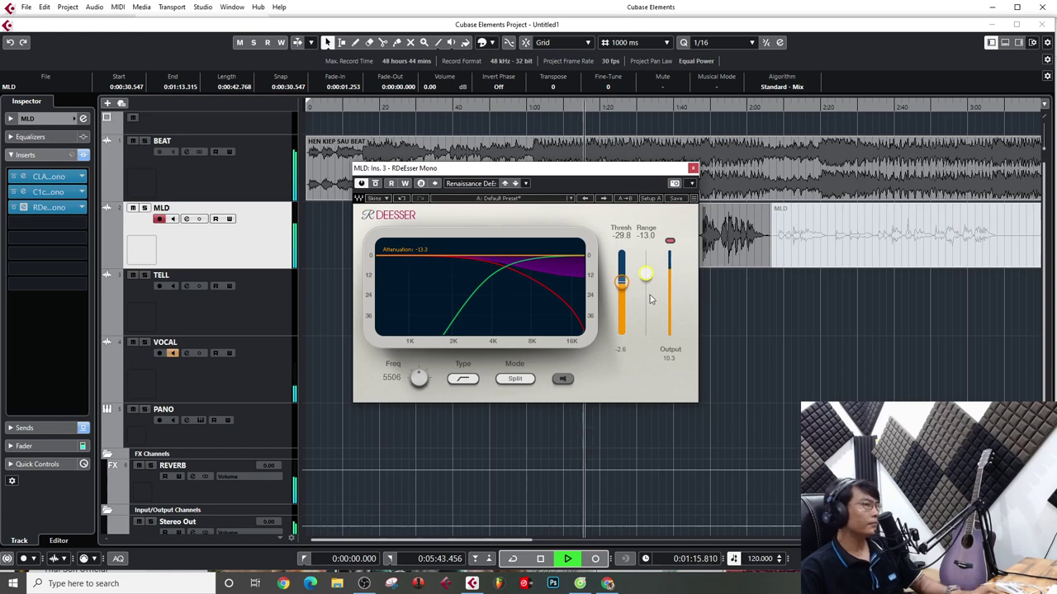
# Save the project as HEN KIEP SAU in the HKS folder, stop playback and close the RDeEsser window
pyautogui.hotkey('ctrl', 's')
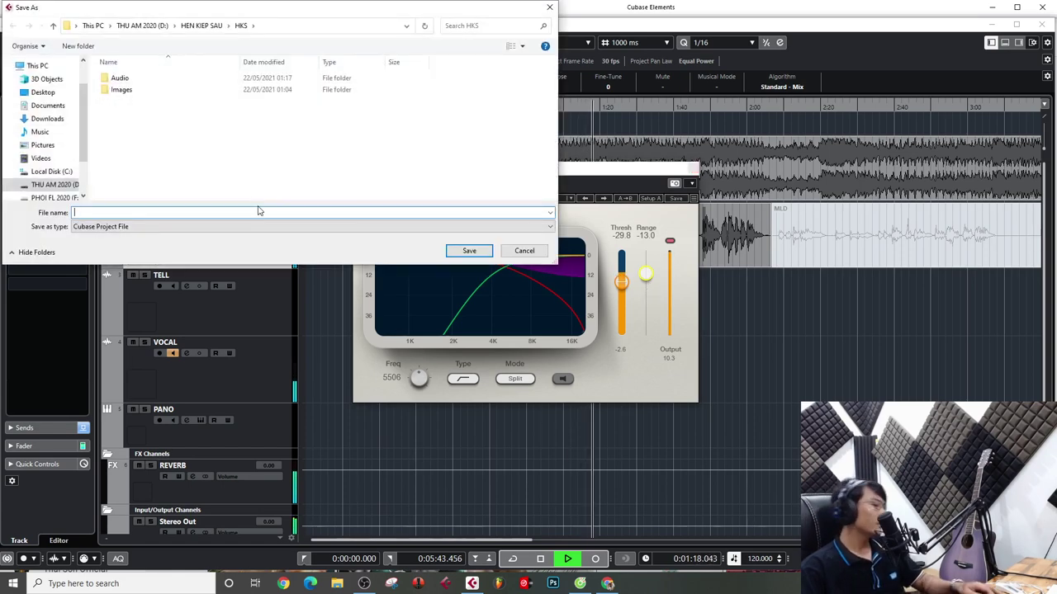
pyautogui.write('HEN KI')
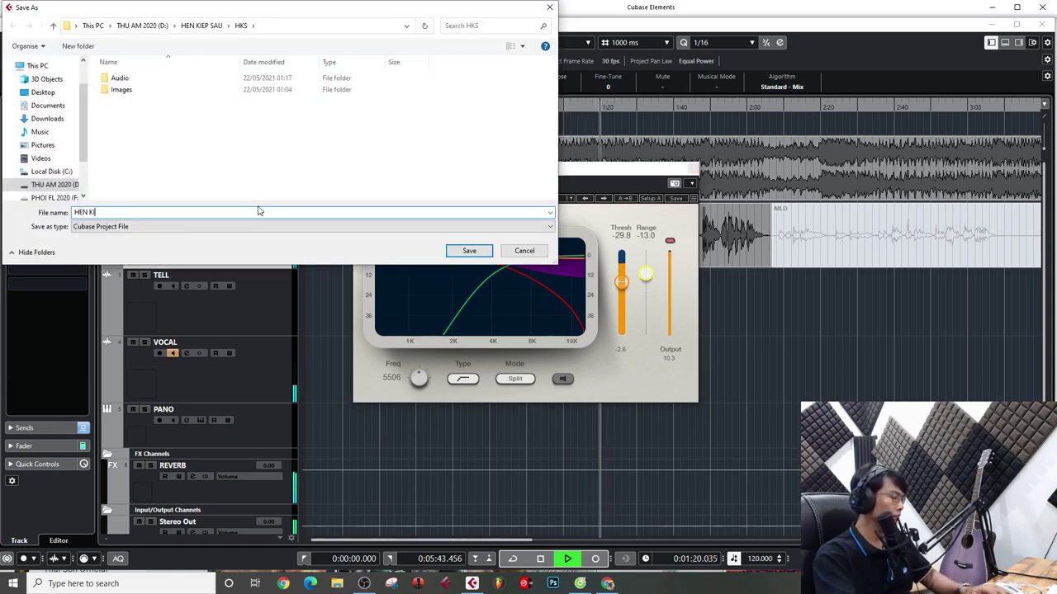
pyautogui.write('EP SAU')
pyautogui.press('Return')
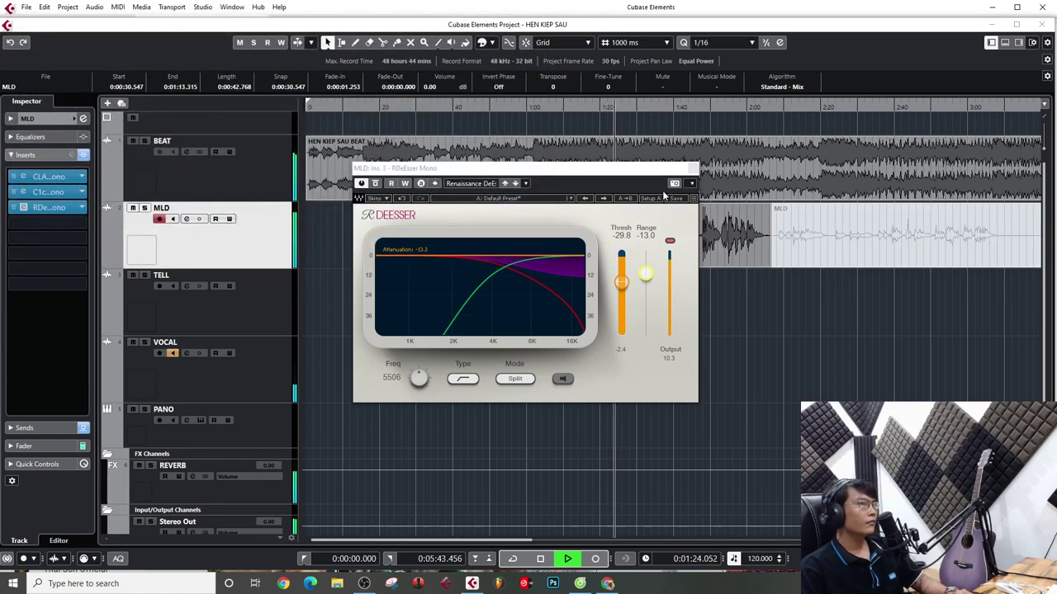
pyautogui.press('space')
pyautogui.click(692, 170)
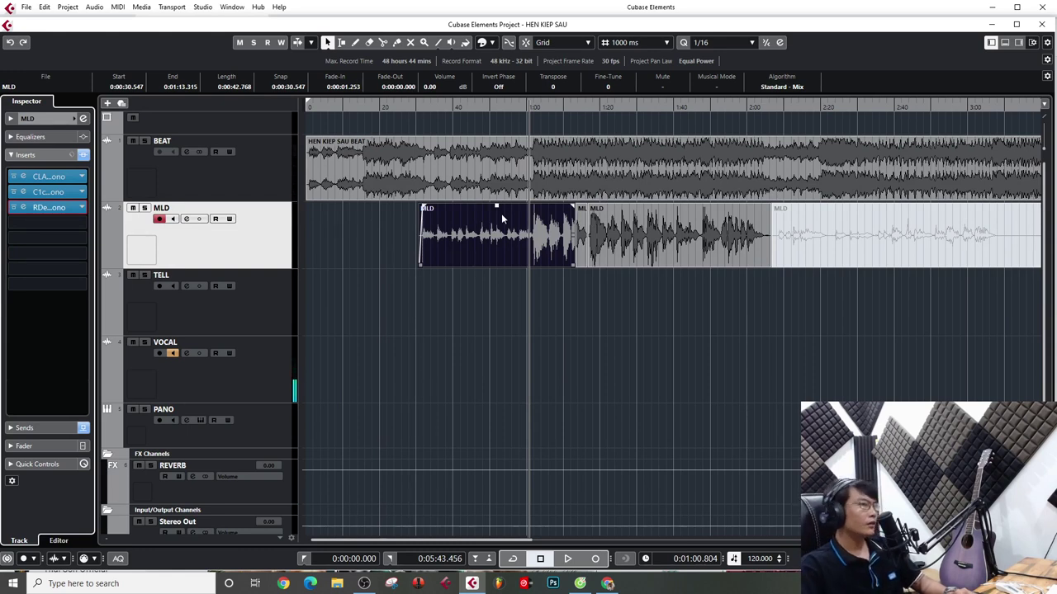
# Audition MLD from about 1:01 and split it at 0:01:01.311 and 0:01:01.823 to isolate the quiet section
pyautogui.press('space')
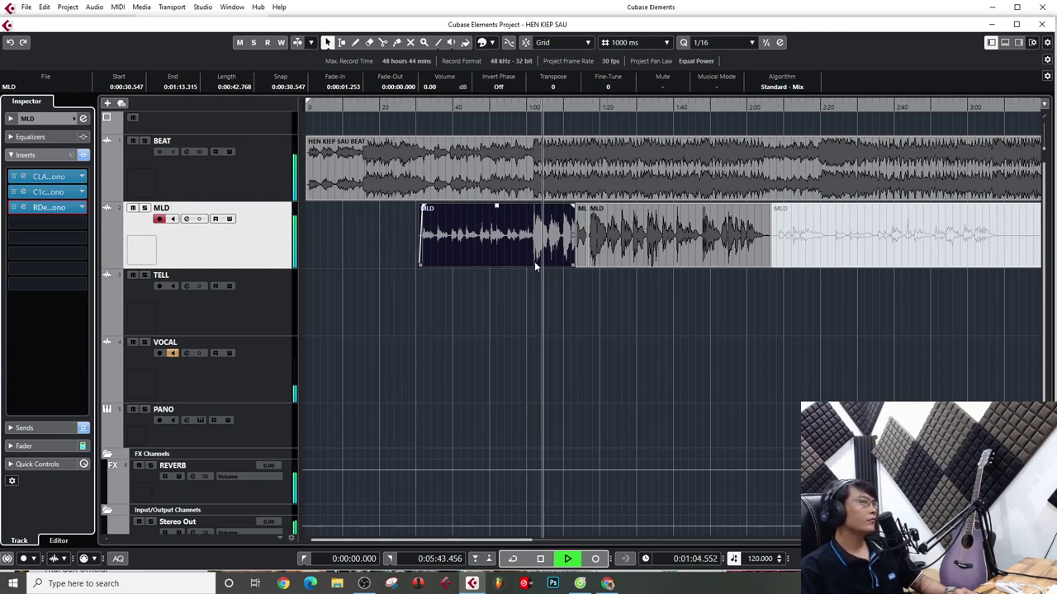
pyautogui.press('space')
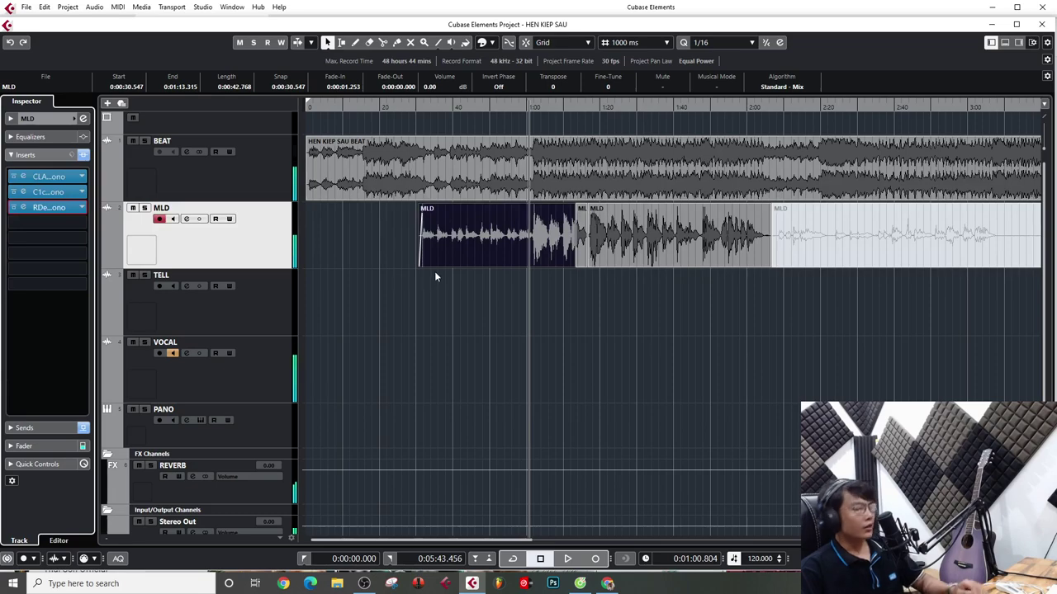
pyautogui.press('h')
pyautogui.press('h')
pyautogui.press('h')
pyautogui.press('h')
pyautogui.press('h')
pyautogui.press('h')
pyautogui.press('h')
pyautogui.press('h')
pyautogui.press('h')
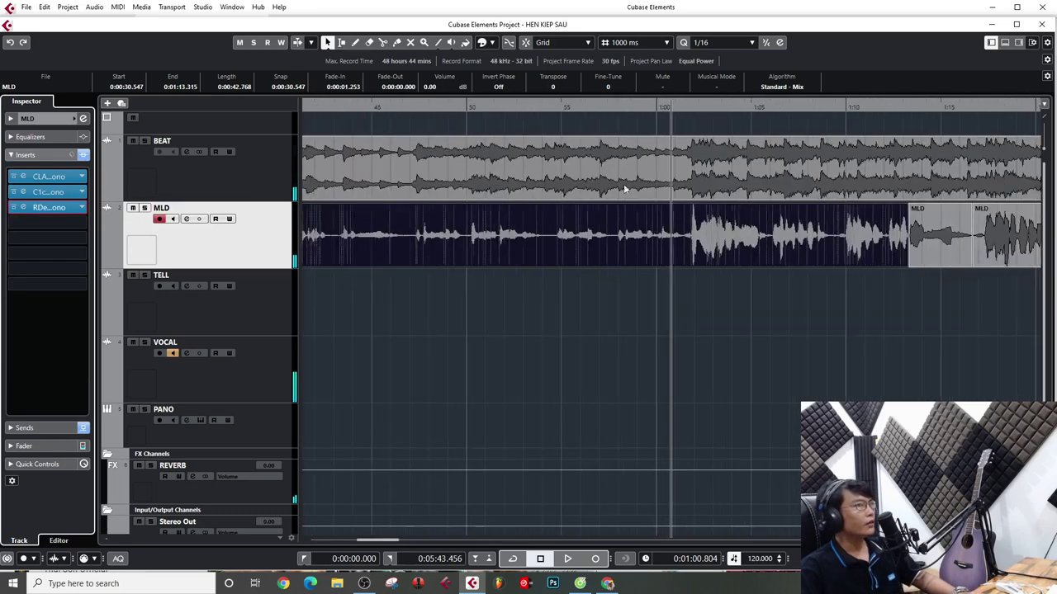
pyautogui.moveTo(686, 108); pyautogui.dragTo(717, 248)
pyautogui.keyDown('alt'); pyautogui.click(718, 252); pyautogui.keyUp('alt')
pyautogui.keyDown('alt'); pyautogui.click(567, 257); pyautogui.keyUp('alt')
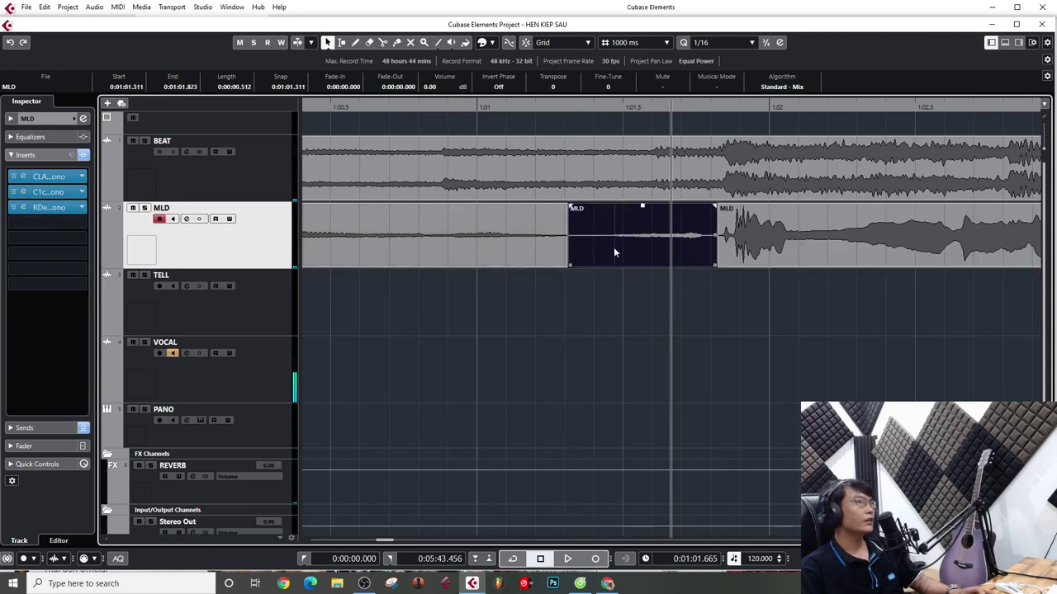
# Lower the isolated short MLD event's volume to -7.38 dB and replay the passage
pyautogui.moveTo(642, 205); pyautogui.dragTo(640, 238)
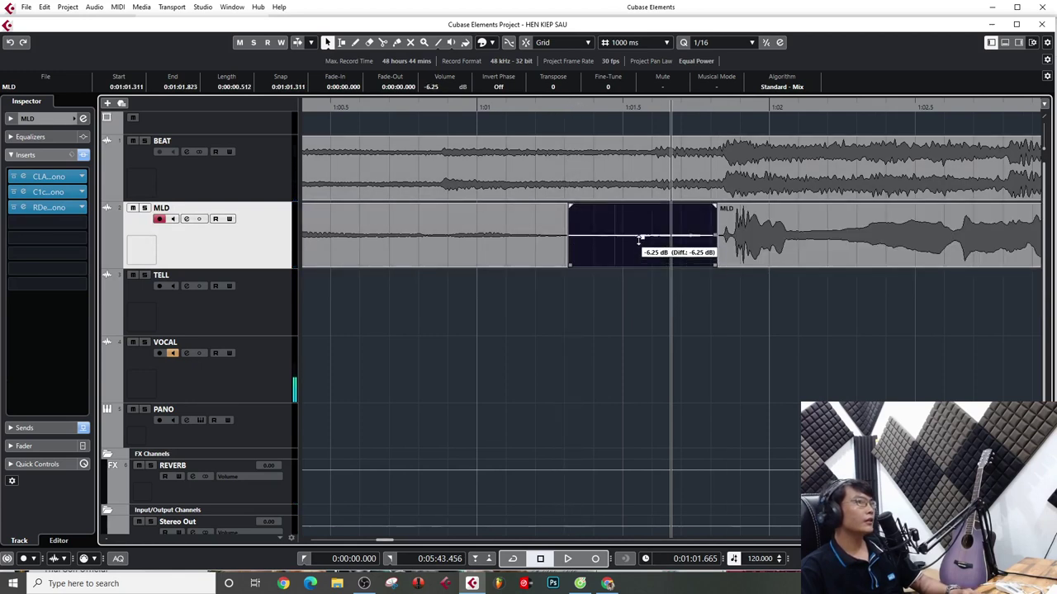
pyautogui.click(375, 108)
pyautogui.press('space')
pyautogui.press('g')
pyautogui.press('g')
pyautogui.moveTo(594, 239); pyautogui.dragTo(595, 243)
pyautogui.press('g')
pyautogui.press('g')
pyautogui.press('g')
pyautogui.press('h')
pyautogui.press('h')
pyautogui.press('h')
pyautogui.press('h')
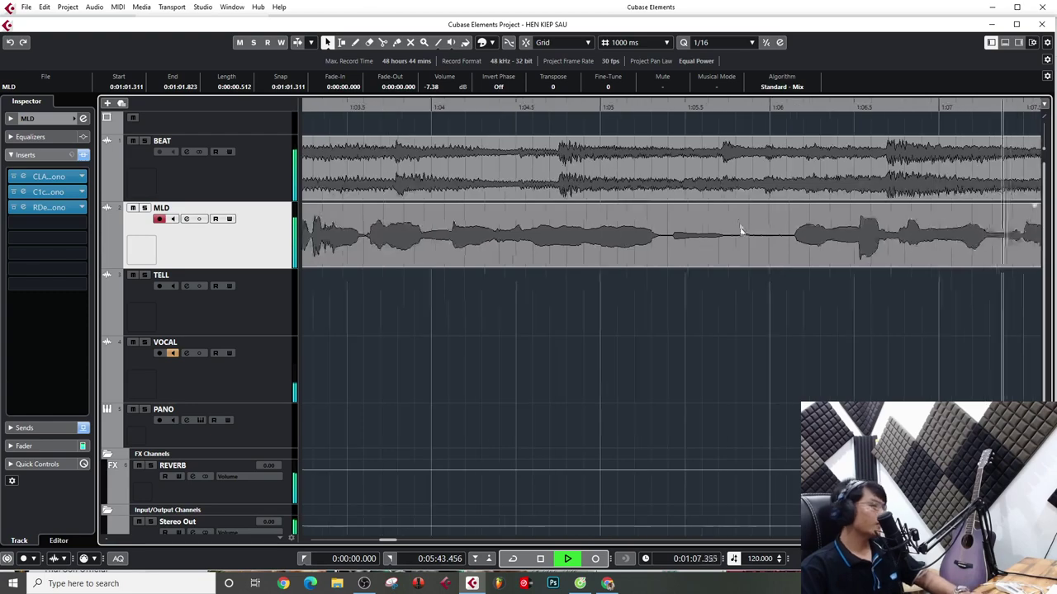
# Split the first MLD event at 0:00:31.500 during playback and delete the part before the split
pyautogui.press('g')
pyautogui.press('g')
pyautogui.press('g')
pyautogui.press('g')
pyautogui.press('g')
pyautogui.press('g')
pyautogui.press('g')
pyautogui.press('g')
pyautogui.click(440, 108)
pyautogui.press('h')
pyautogui.press('h')
pyautogui.press('h')
pyautogui.press('h')
pyautogui.press('h')
pyautogui.press('h')
pyautogui.press('h')
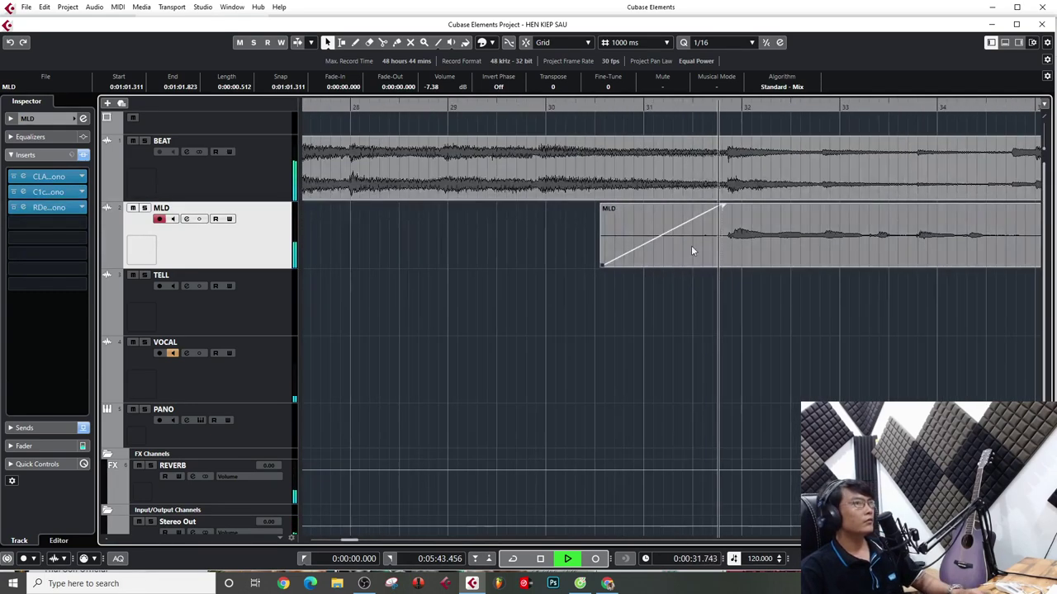
pyautogui.keyDown('alt'); pyautogui.click(692, 254); pyautogui.keyUp('alt')
pyautogui.click(674, 258)
pyautogui.press('Delete')
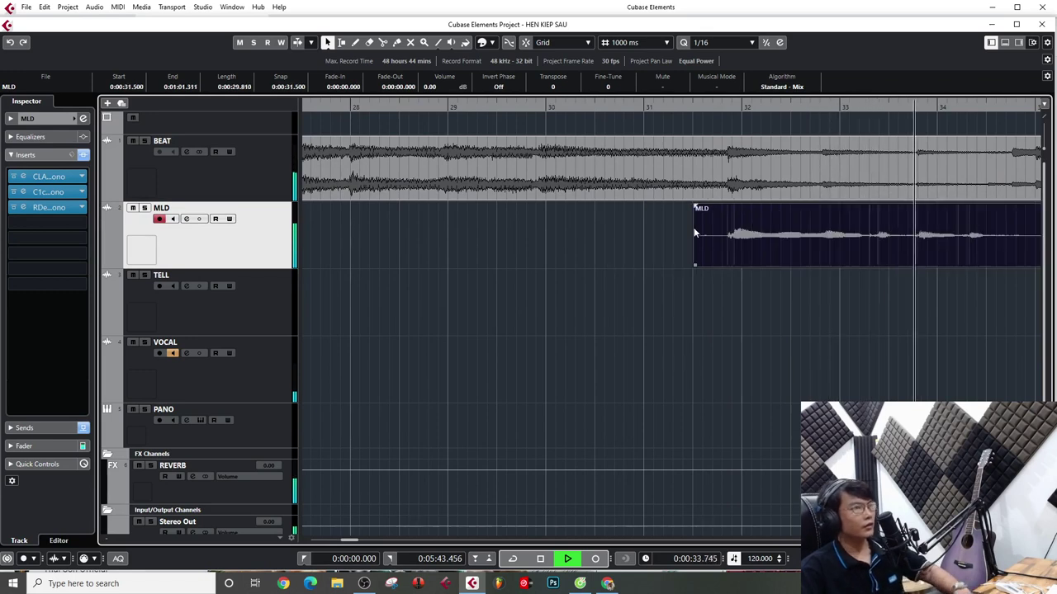
# Add a 0:00:00.314 fade-in to the start of the first MLD event and replay it from about 0:31.8
pyautogui.moveTo(695, 207); pyautogui.dragTo(728, 219)
pyautogui.press('space')
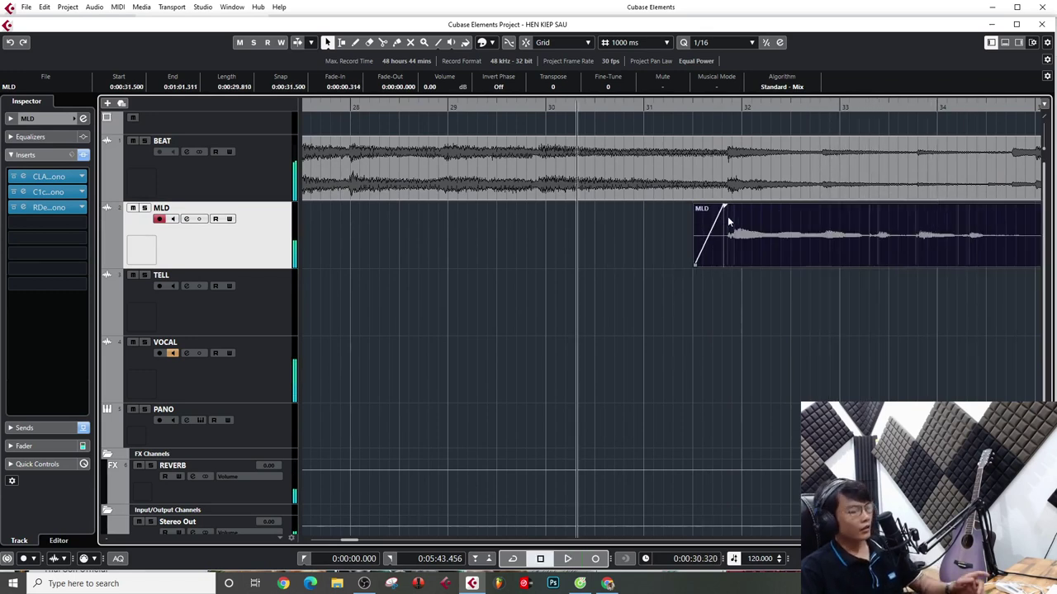
pyautogui.press('g')
pyautogui.click(789, 110)
pyautogui.press('g')
pyautogui.press('g')
pyautogui.press('g')
pyautogui.press('g')
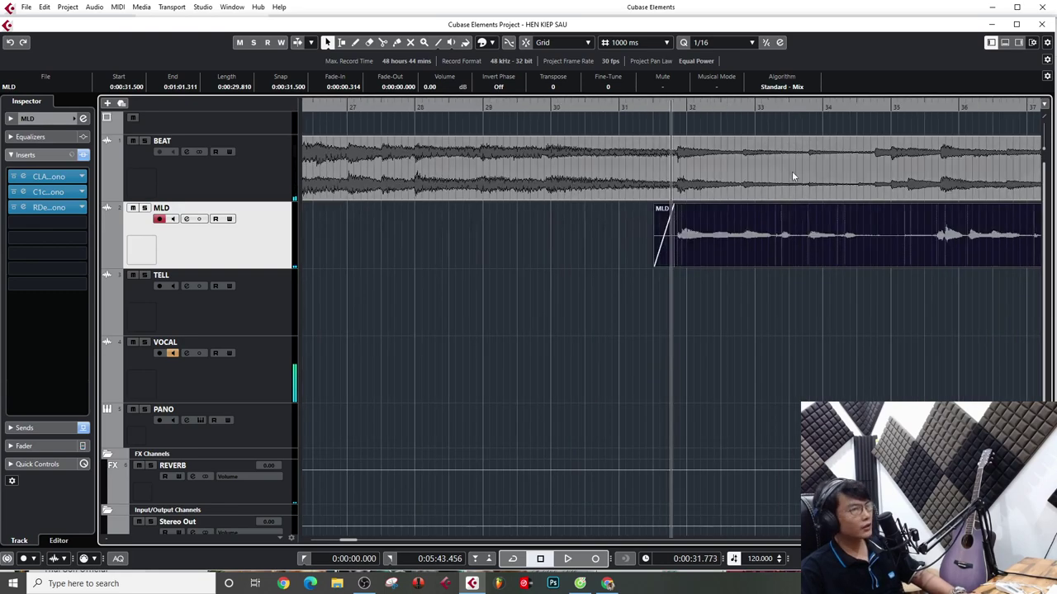
pyautogui.press('space')
pyautogui.press('h')
pyautogui.press('h')
pyautogui.press('h')
pyautogui.press('h')
pyautogui.press('h')
pyautogui.press('h')
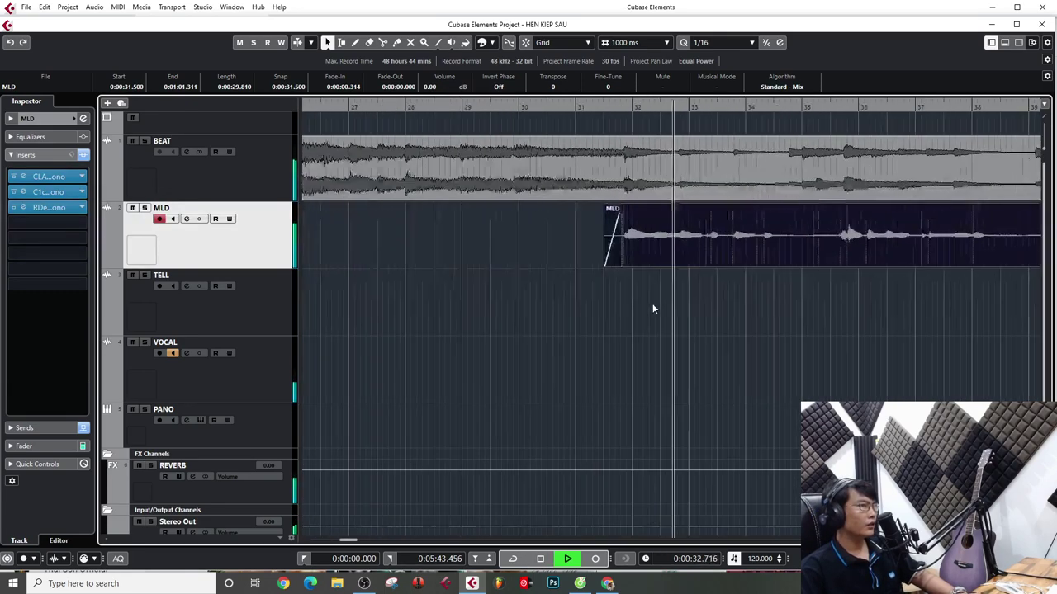
pyautogui.press('g')
pyautogui.press('g')
pyautogui.press('g')
pyautogui.press('g')
pyautogui.press('g')
pyautogui.press('h')
pyautogui.press('h')
pyautogui.press('h')
pyautogui.press('h')
pyautogui.press('h')
pyautogui.press('space')
# Review the whole arrangement, and check the inserts and REVERB send in MLD's channel settings before closing them
pyautogui.press('g')
pyautogui.press('g')
pyautogui.press('g')
pyautogui.press('g')
pyautogui.press('g')
pyautogui.press('g')
pyautogui.press('g')
pyautogui.press('g')
pyautogui.press('g')
pyautogui.press('g')
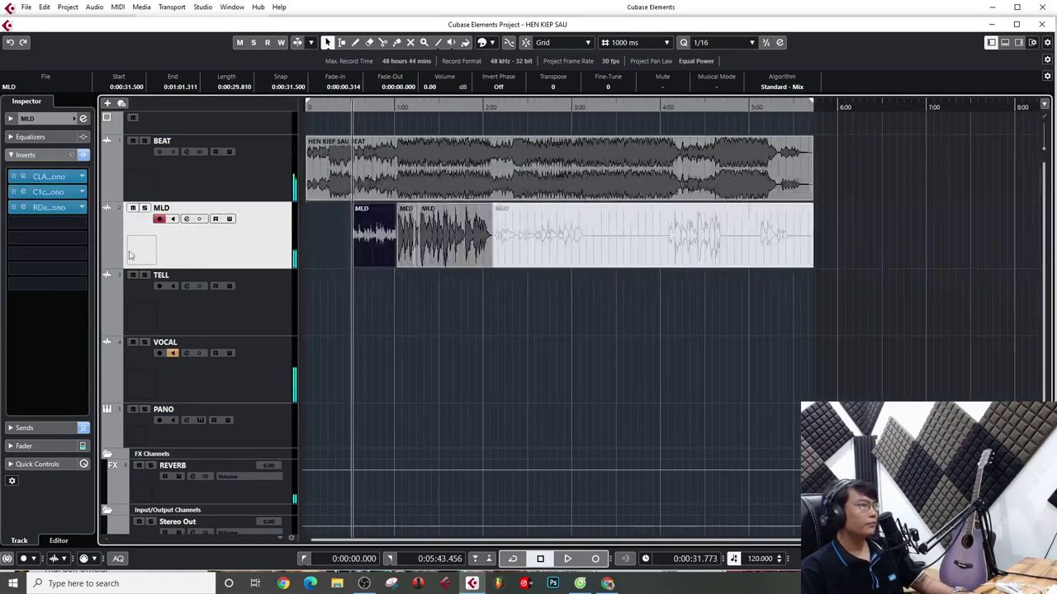
pyautogui.click(188, 220)
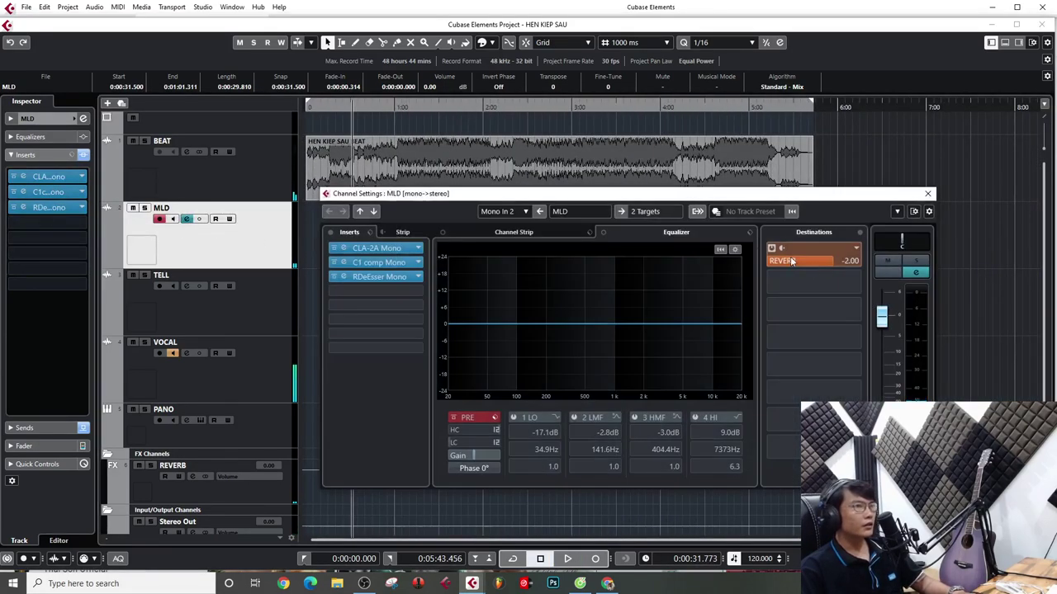
pyautogui.click(927, 195)
# Solo MLD and set the REVERB channel's ValhallaVintageVerb predelay to 178.68 ms during playback, and stop playback
pyautogui.click(223, 491)
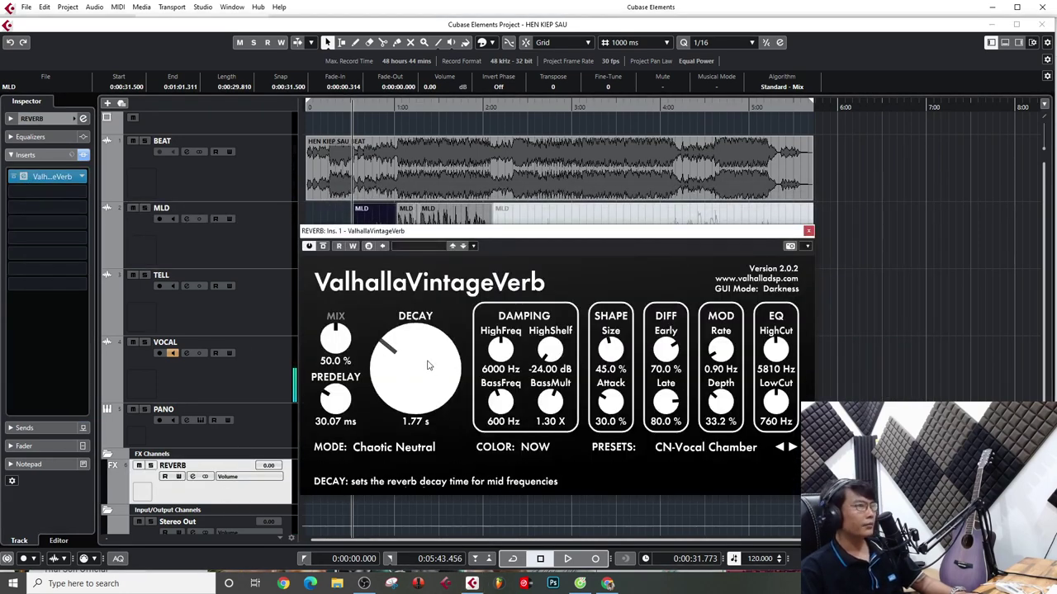
pyautogui.press('space')
pyautogui.click(145, 208)
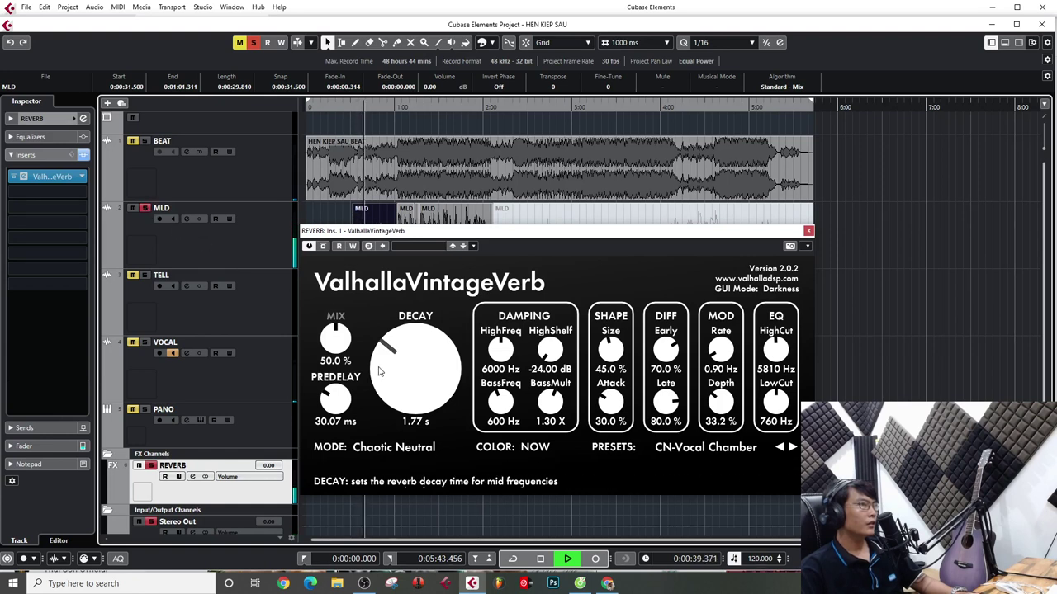
pyautogui.moveTo(336, 404); pyautogui.dragTo(334, 391)
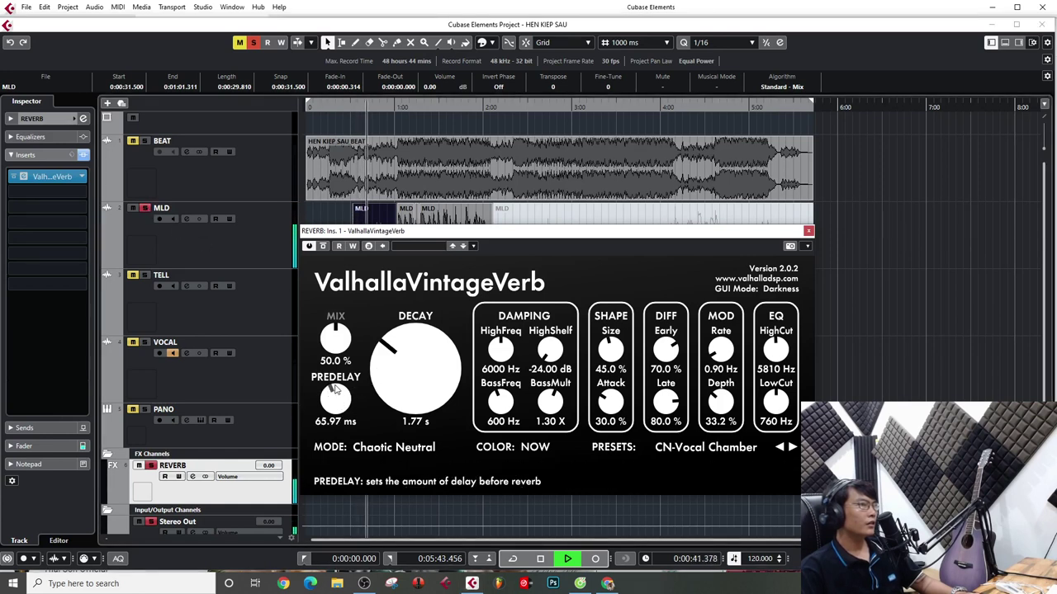
pyautogui.moveTo(335, 388); pyautogui.dragTo(339, 334)
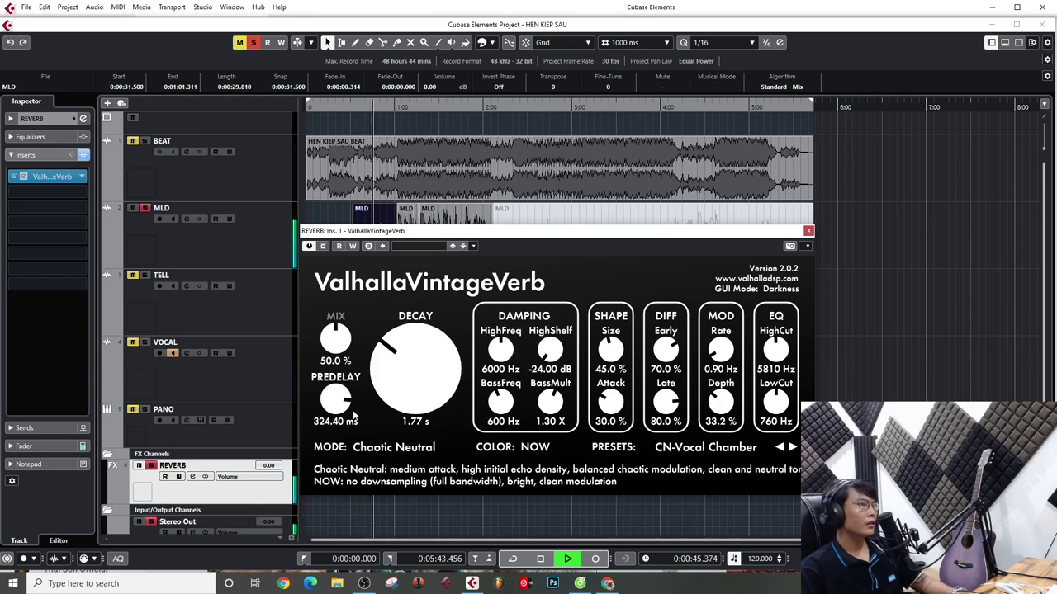
pyautogui.moveTo(333, 404); pyautogui.dragTo(328, 430)
pyautogui.press('space')
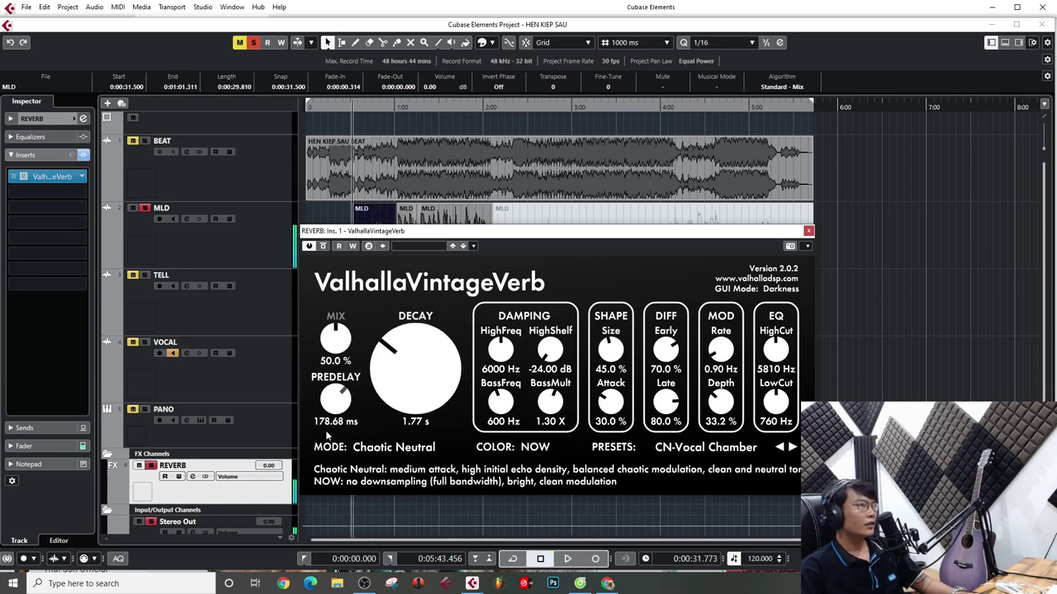
# Try the REVERB channel's ValhallaVintageVerb at 19.26 ms predelay and 0.84 s decay, replaying with MLD soloed
pyautogui.click(144, 208)
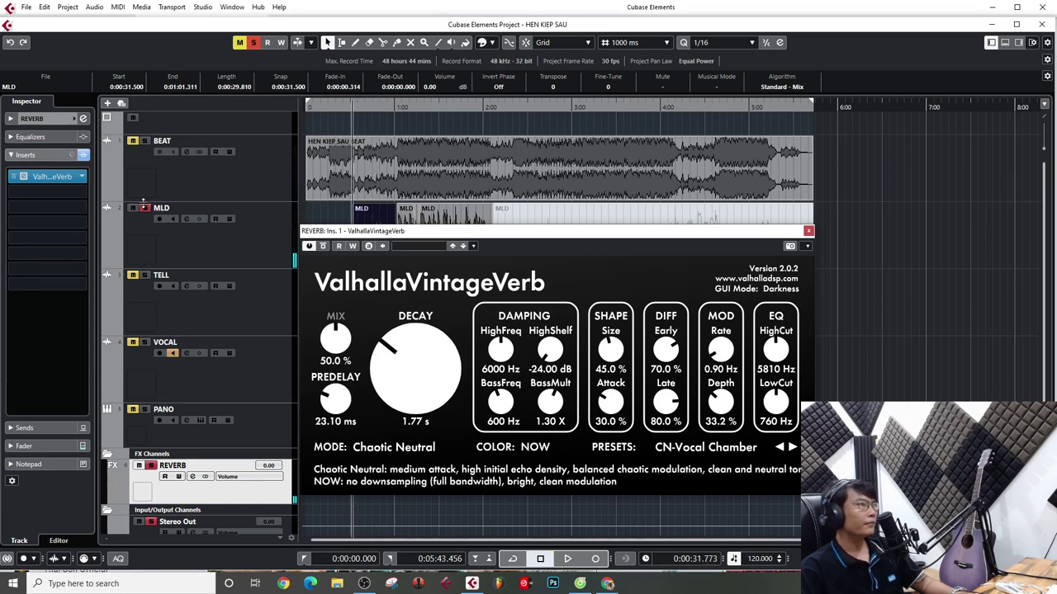
pyautogui.moveTo(340, 403); pyautogui.dragTo(340, 409)
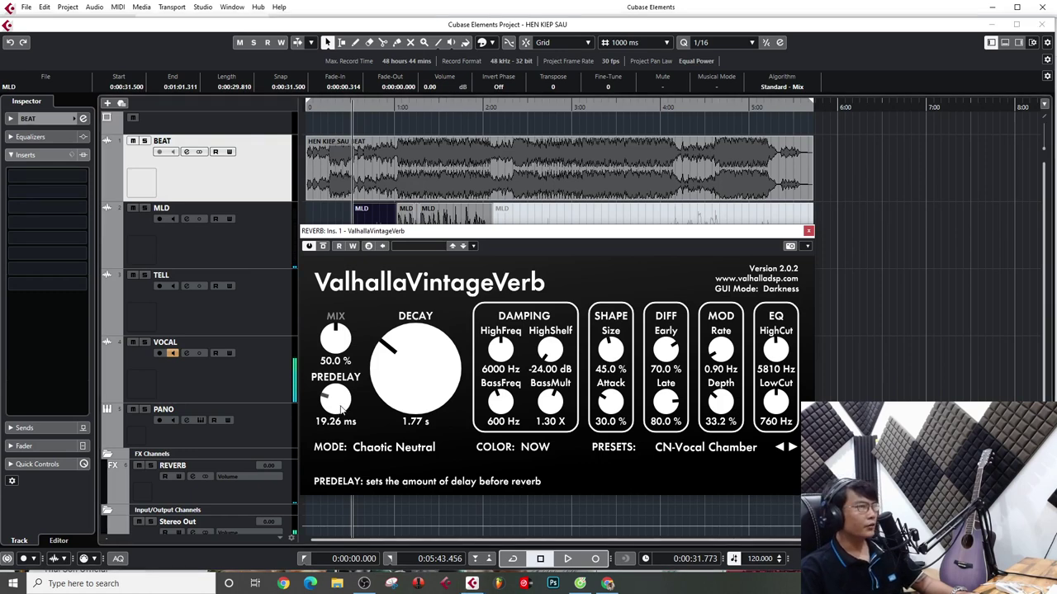
pyautogui.moveTo(393, 378); pyautogui.dragTo(394, 389)
pyautogui.press('space')
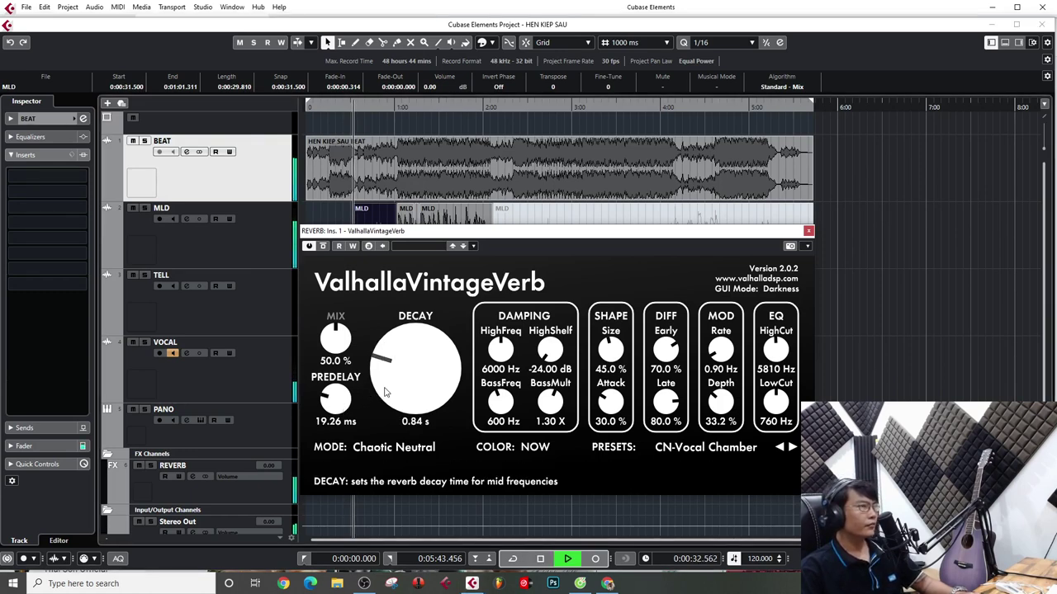
pyautogui.click(146, 209)
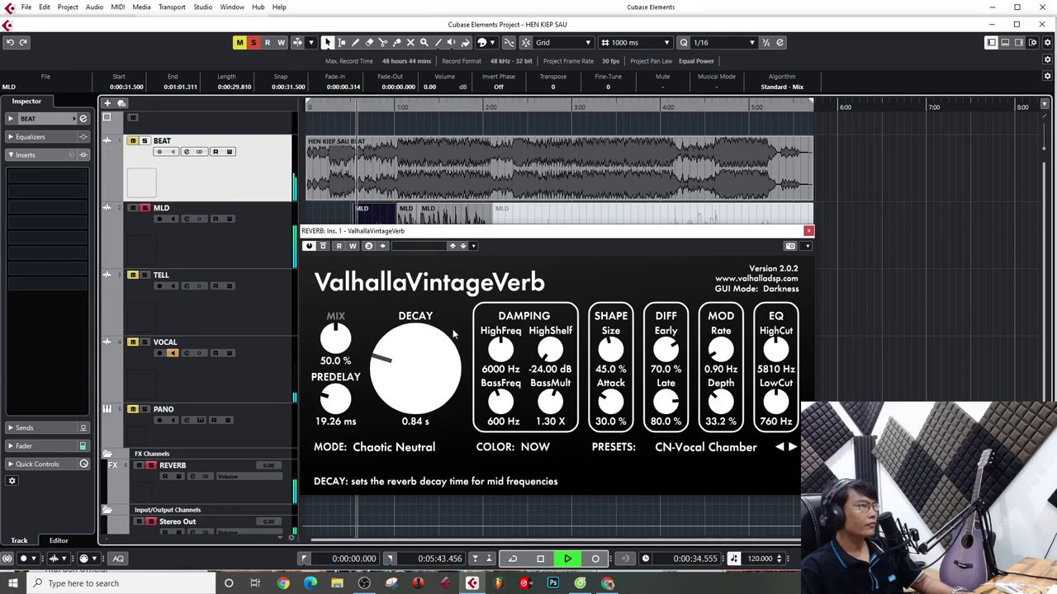
# Set the reverb's predelay to 9.09 ms and its decay to 1.70 s while the soloed MLD plays
pyautogui.scroll(8, 402, 372)
pyautogui.scroll(2, 402, 372)
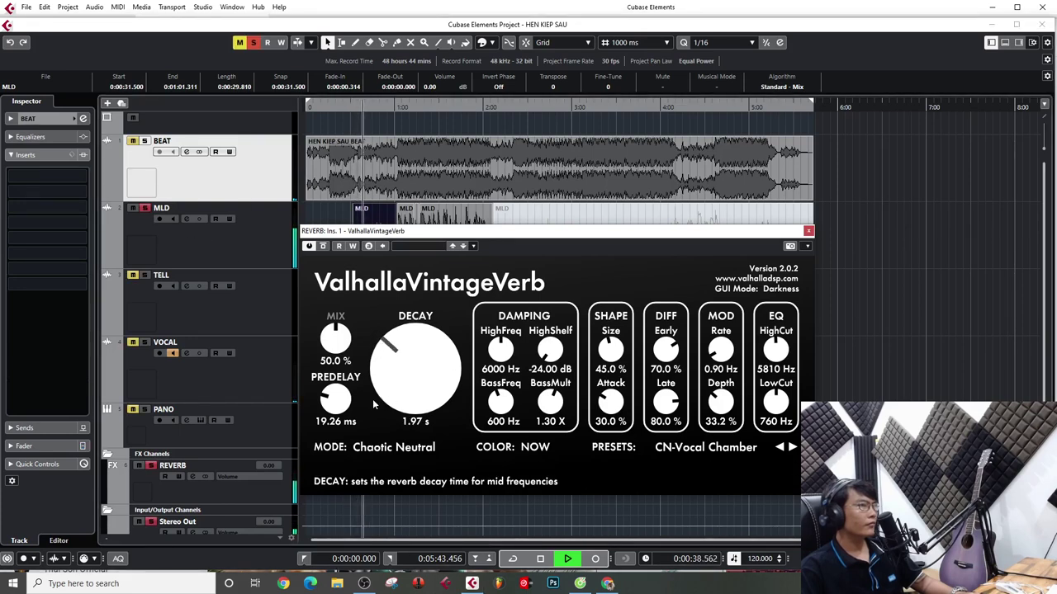
pyautogui.scroll(-2, 337, 411)
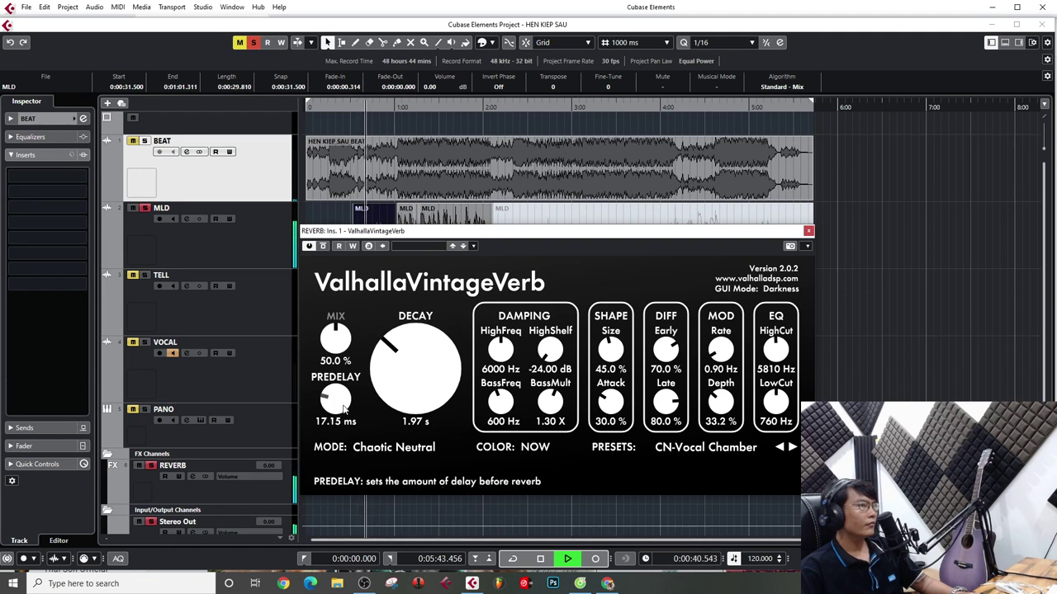
pyautogui.scroll(-3, 331, 413)
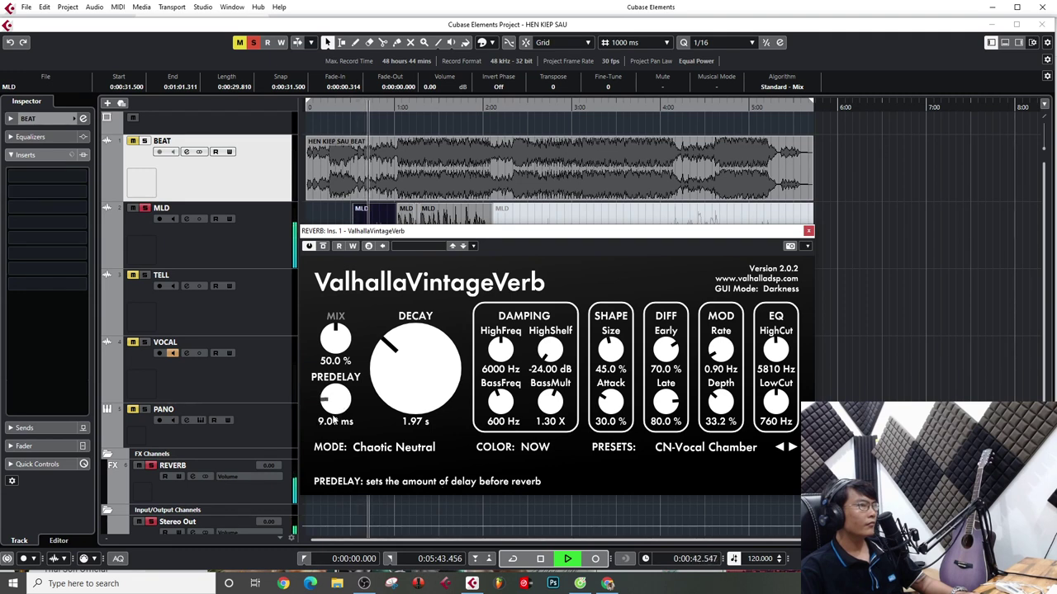
pyautogui.scroll(-3, 382, 388)
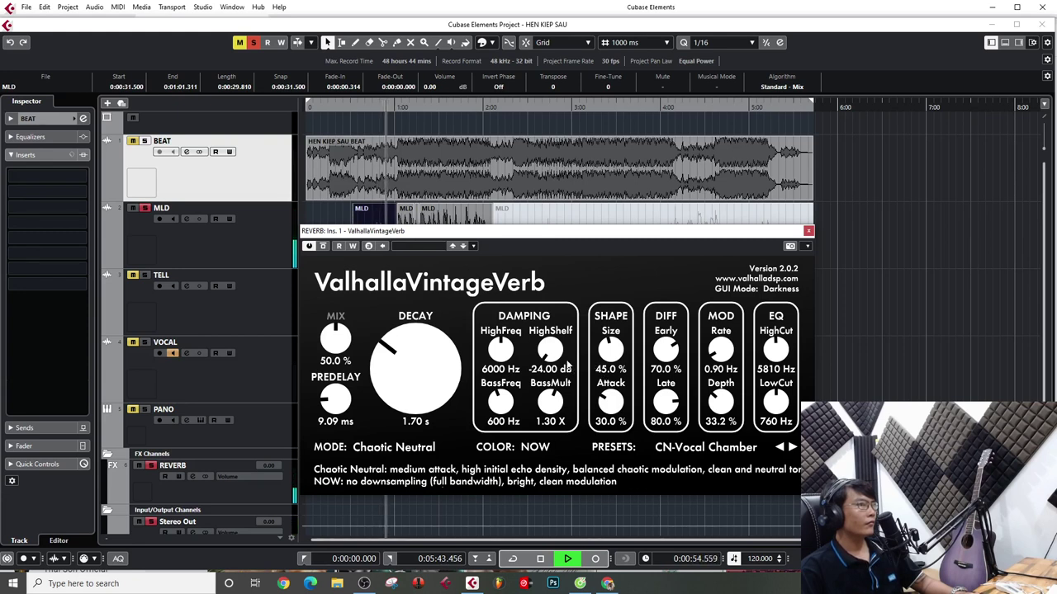
# Try the reverb's HighShelf damping at -10.75 dB, return it to -24.00 dB, then close ValhallaVintageVerb and unsolo MLD
pyautogui.moveTo(552, 357); pyautogui.dragTo(545, 297)
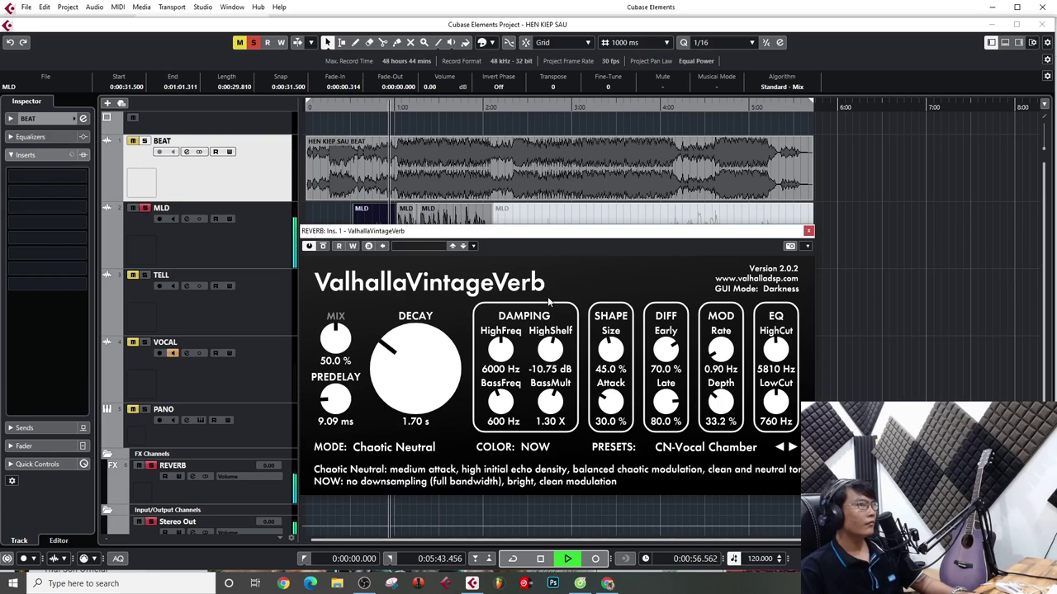
pyautogui.moveTo(551, 368); pyautogui.dragTo(553, 431)
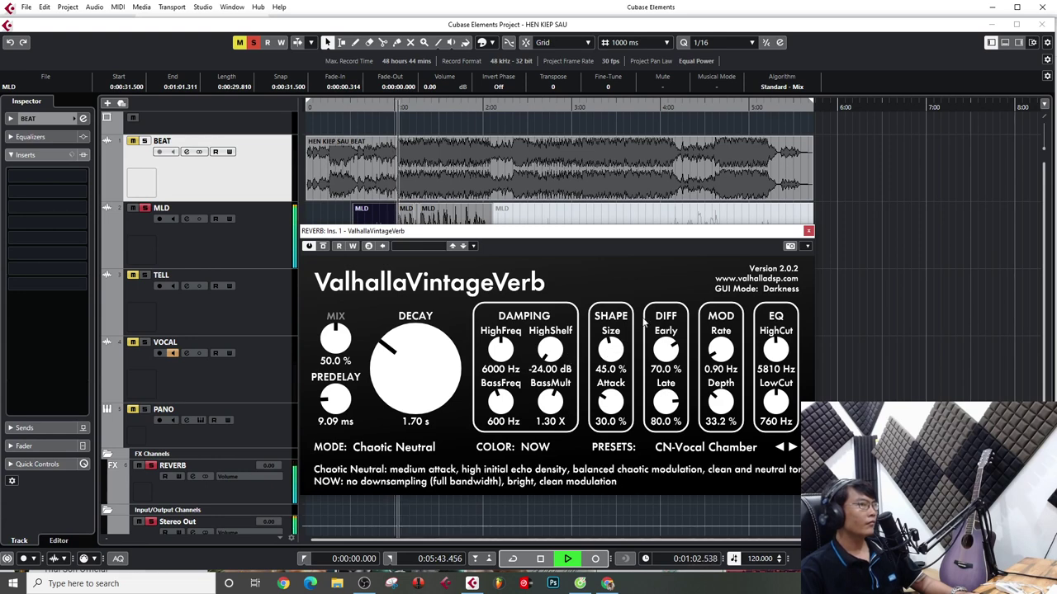
pyautogui.click(808, 231)
pyautogui.click(144, 209)
# Replay the start of the first MLD event together with the beat, and stop playback
pyautogui.press('space')
pyautogui.press('h')
pyautogui.press('h')
pyautogui.press('h')
pyautogui.press('h')
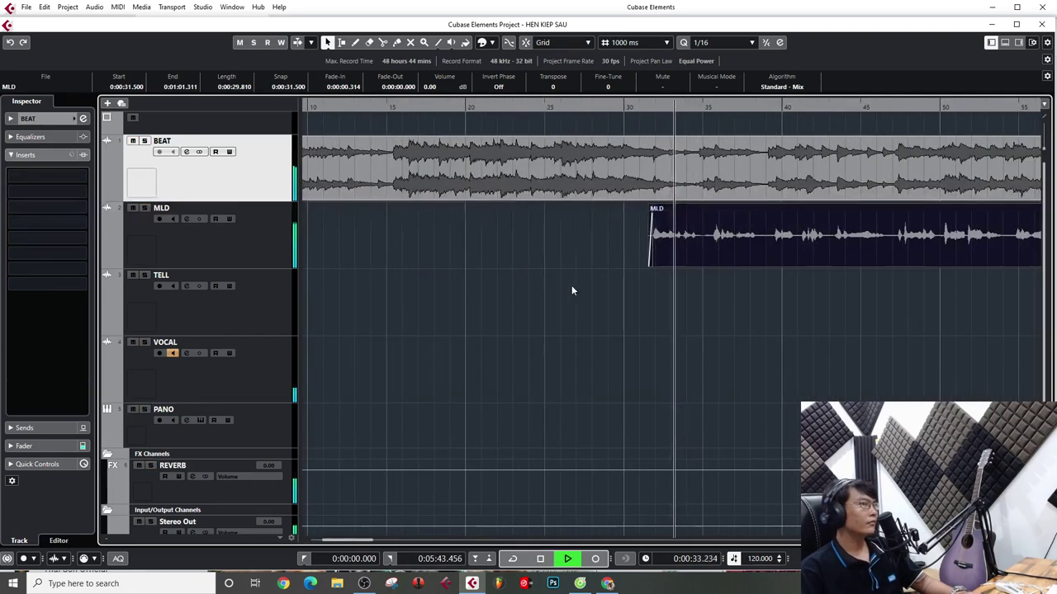
pyautogui.press('g')
pyautogui.press('g')
pyautogui.press('g')
pyautogui.press('g')
pyautogui.press('space')
# Inspect the CLA-2A Mono compressor in MLD's first insert slot and close it
pyautogui.click(244, 255)
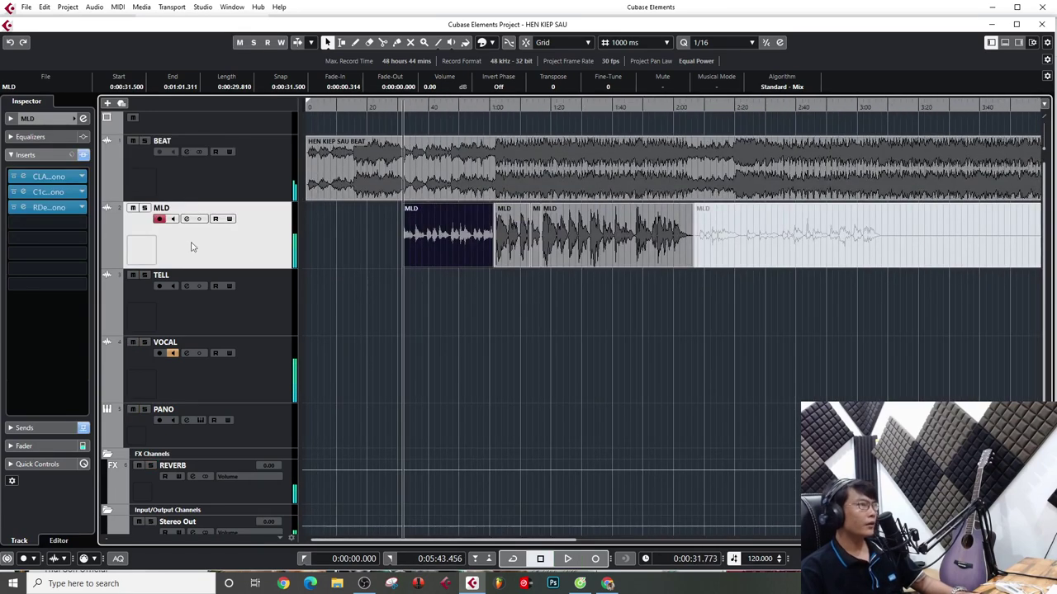
pyautogui.click(24, 177)
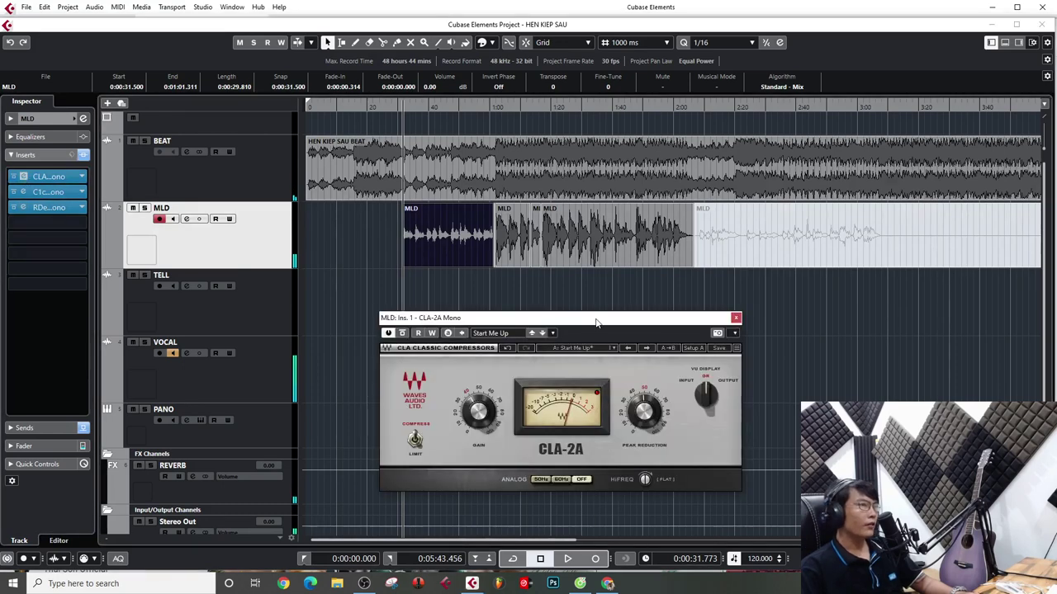
pyautogui.moveTo(597, 322); pyautogui.dragTo(625, 255)
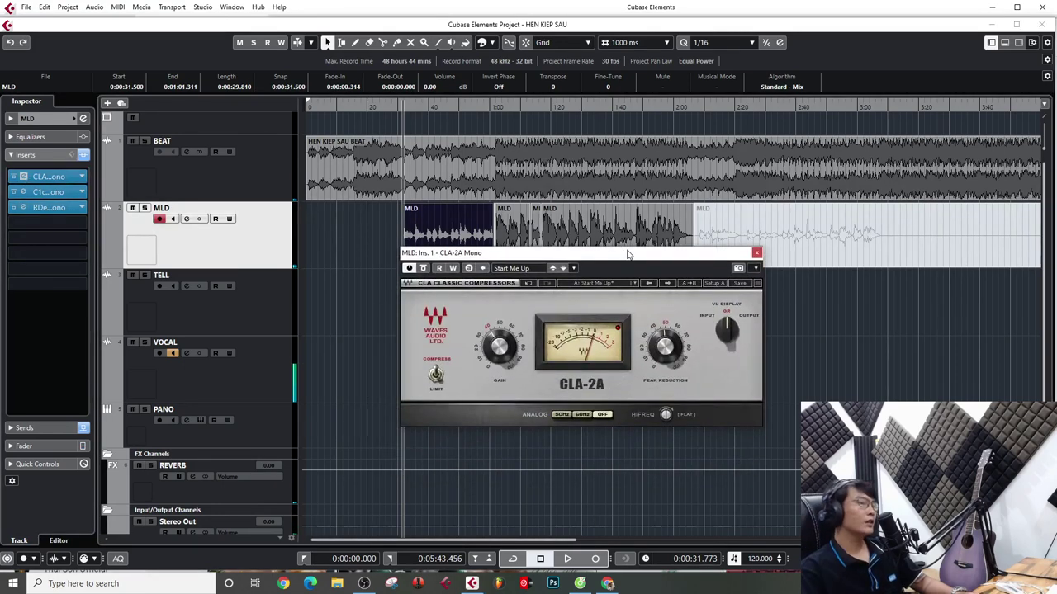
pyautogui.moveTo(669, 260); pyautogui.dragTo(637, 306)
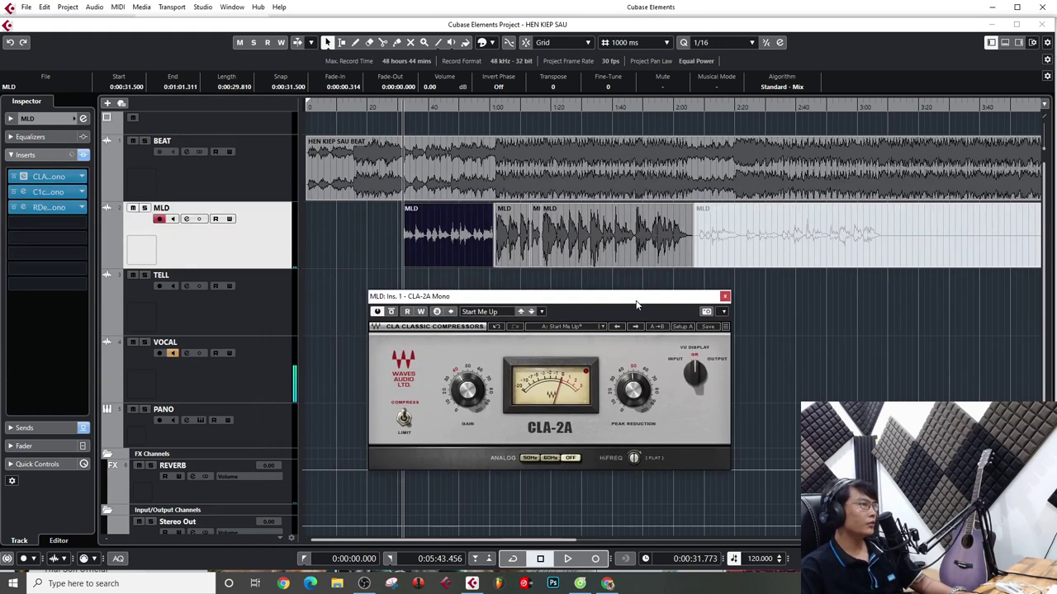
pyautogui.click(725, 297)
# Search the available plug-ins for "117" from MLD's first insert slot, and leave the list without choosing one
pyautogui.click(81, 177)
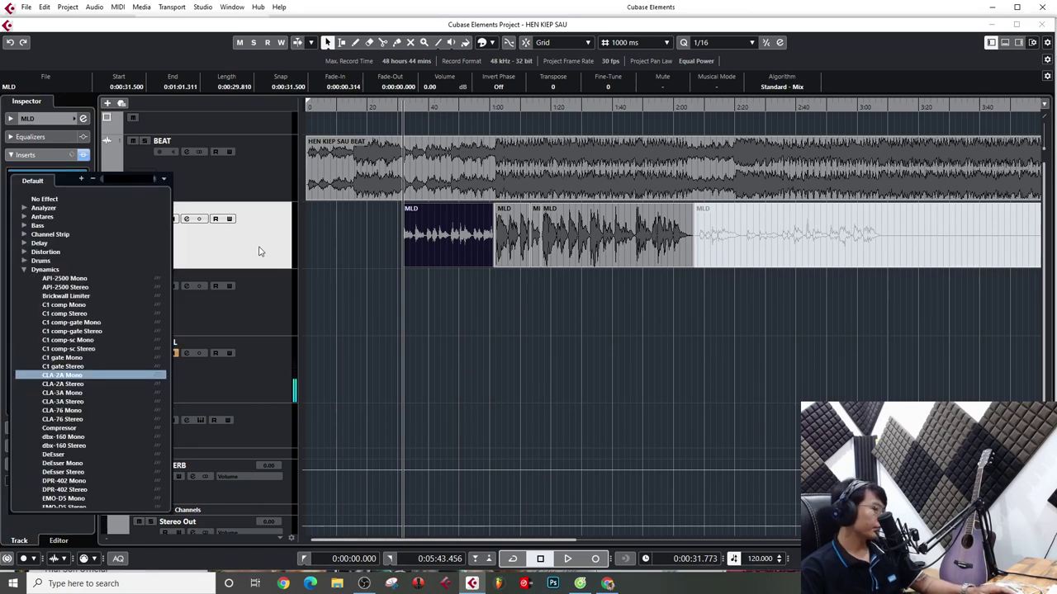
pyautogui.write('117')
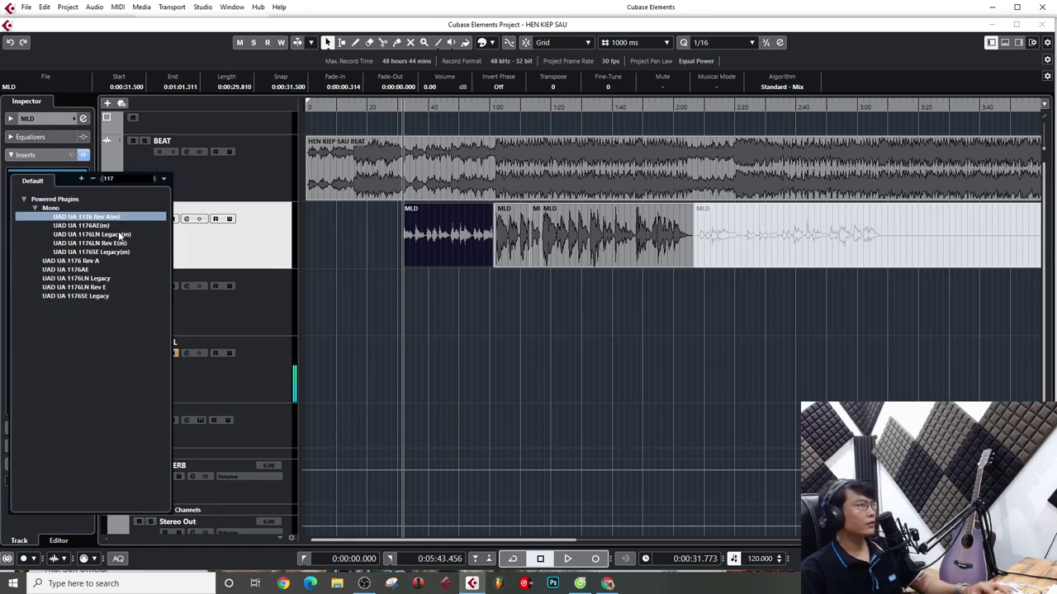
pyautogui.click(522, 318)
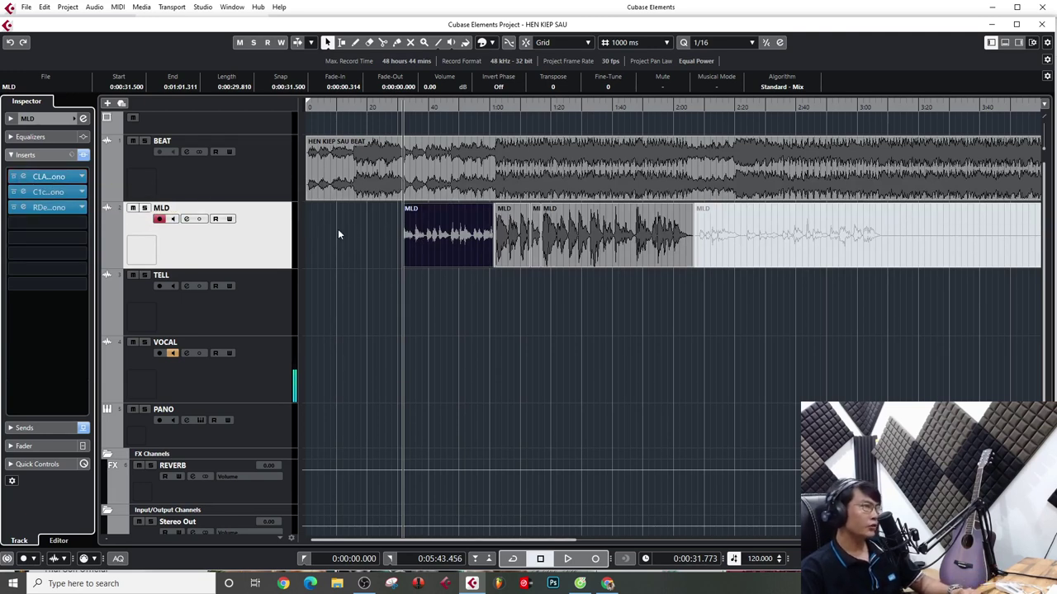
# Trim the start of the first MLD event to 0:00:31.529 and replay its entry briefly
pyautogui.press('h')
pyautogui.press('h')
pyautogui.press('h')
pyautogui.press('h')
pyautogui.press('h')
pyautogui.press('h')
pyautogui.press('h')
pyautogui.press('h')
pyautogui.press('h')
pyautogui.press('h')
pyautogui.press('h')
pyautogui.press('h')
pyautogui.press('h')
pyautogui.press('h')
pyautogui.press('h')
pyautogui.press('h')
pyautogui.press('h')
pyautogui.press('h')
pyautogui.press('h')
pyautogui.press('h')
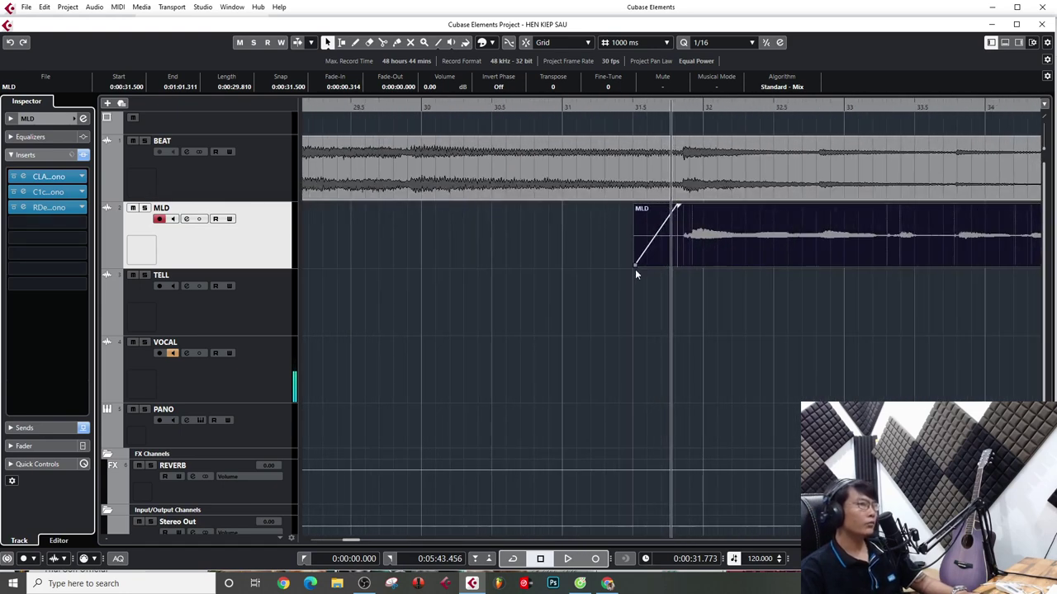
pyautogui.moveTo(634, 266); pyautogui.dragTo(640, 266)
pyautogui.press('g')
pyautogui.press('space')
pyautogui.press('g')
pyautogui.press('g')
pyautogui.press('g')
pyautogui.press('g')
pyautogui.press('g')
pyautogui.press('g')
pyautogui.press('g')
pyautogui.press('g')
pyautogui.press('space')
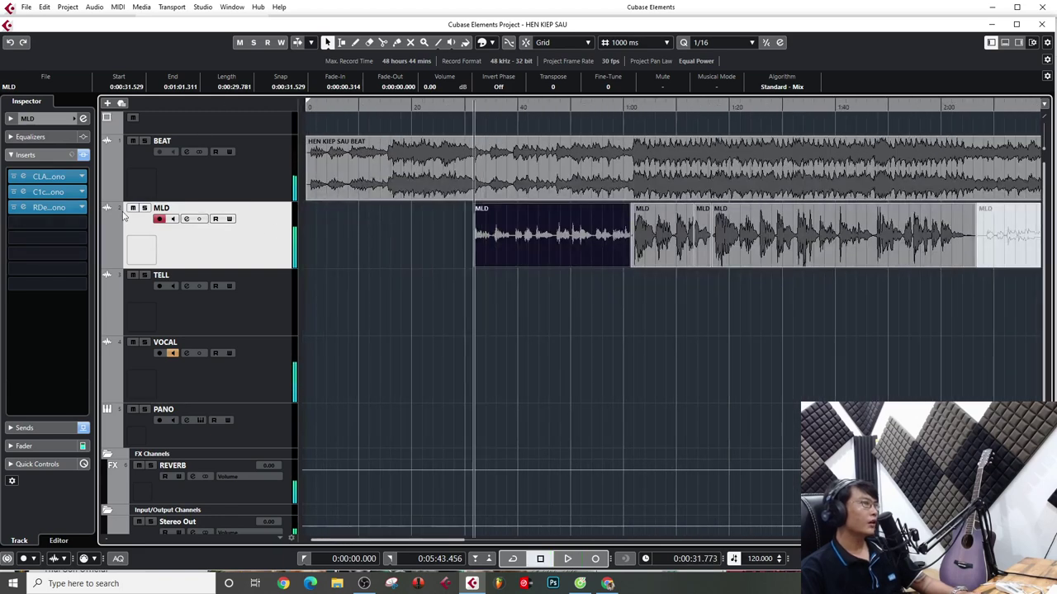
# Review MLD's CLA-2A, C1 comp and RDeEsser inserts side by side, and close all three
pyautogui.click(22, 177)
pyautogui.click(23, 192)
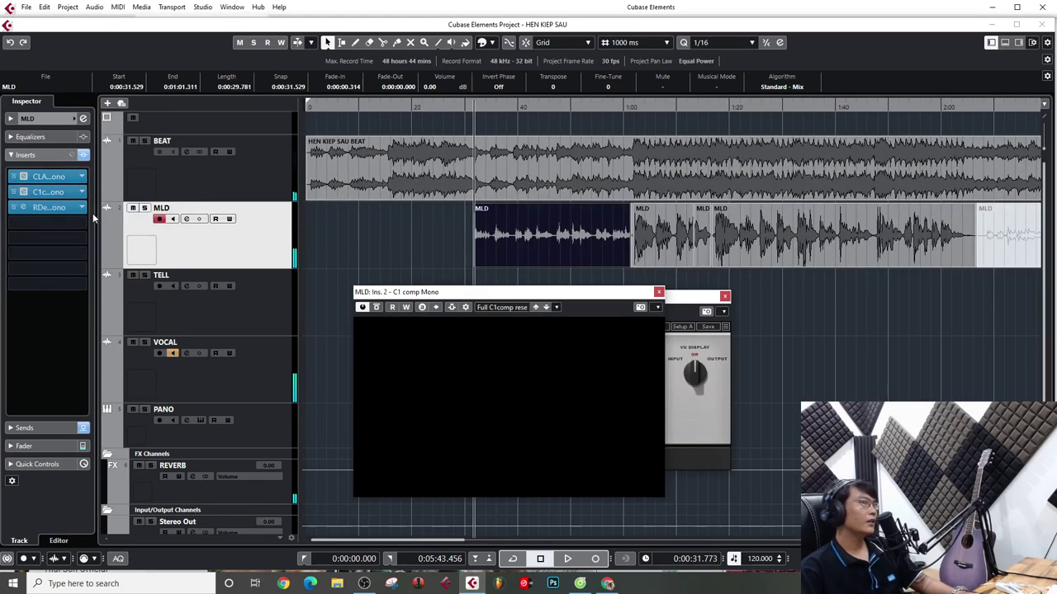
pyautogui.moveTo(534, 299); pyautogui.dragTo(490, 188)
pyautogui.moveTo(694, 295); pyautogui.dragTo(812, 236)
pyautogui.click(22, 208)
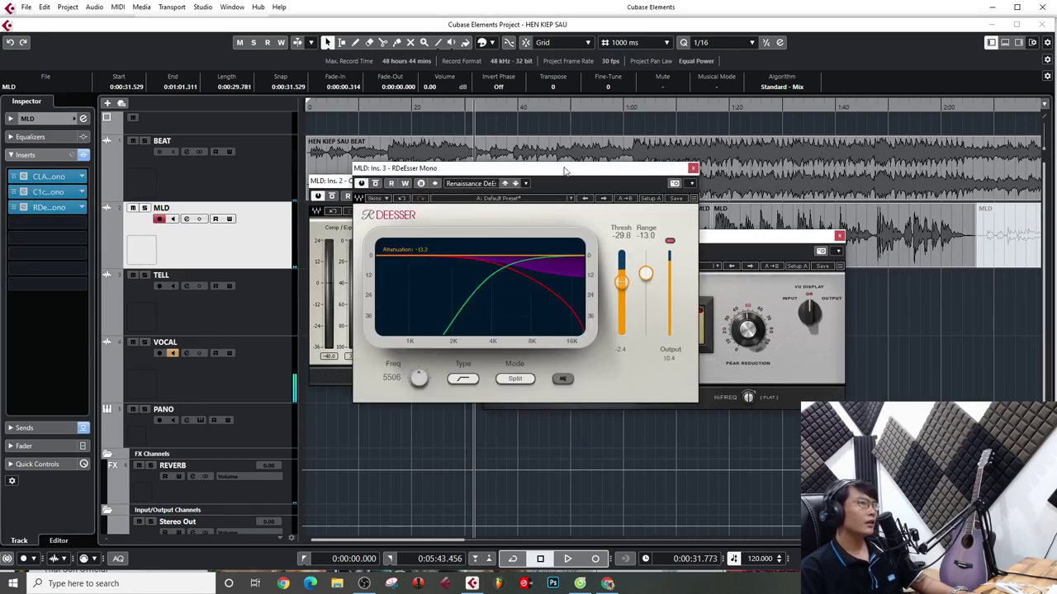
pyautogui.moveTo(567, 172); pyautogui.dragTo(531, 213)
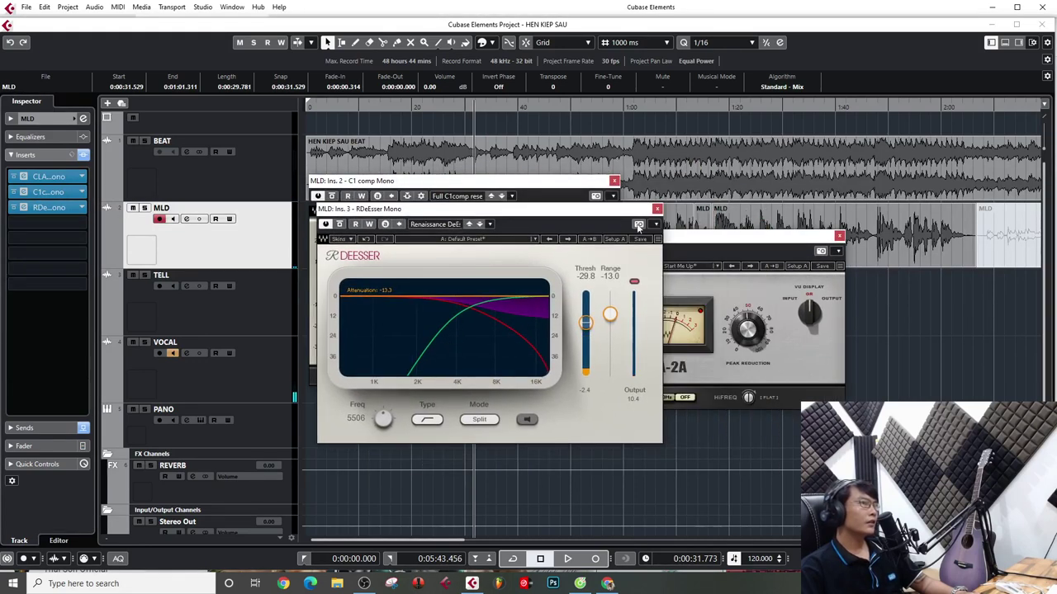
pyautogui.click(656, 209)
pyautogui.click(839, 236)
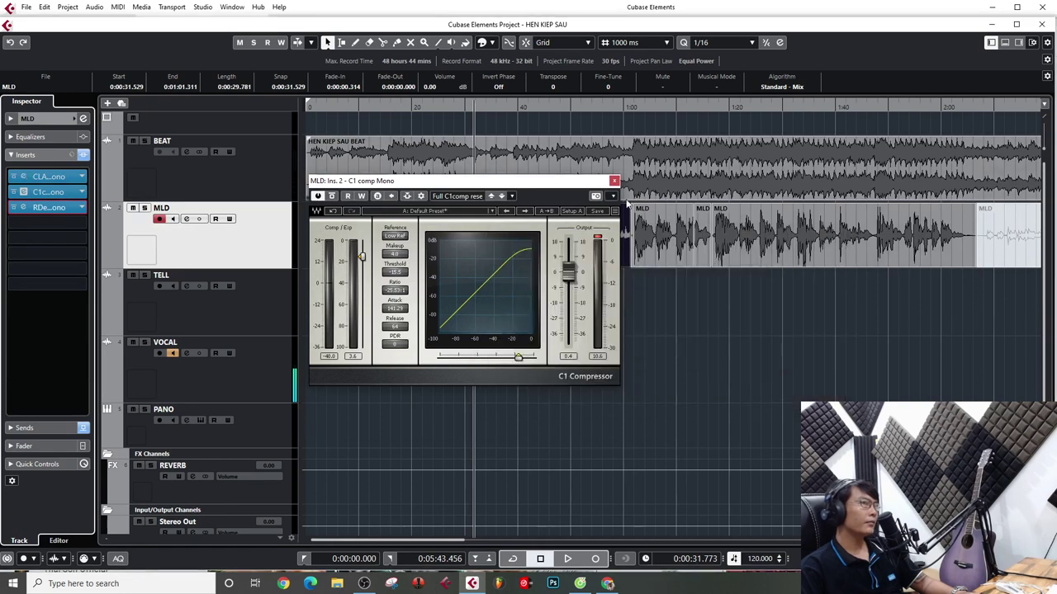
pyautogui.click(614, 181)
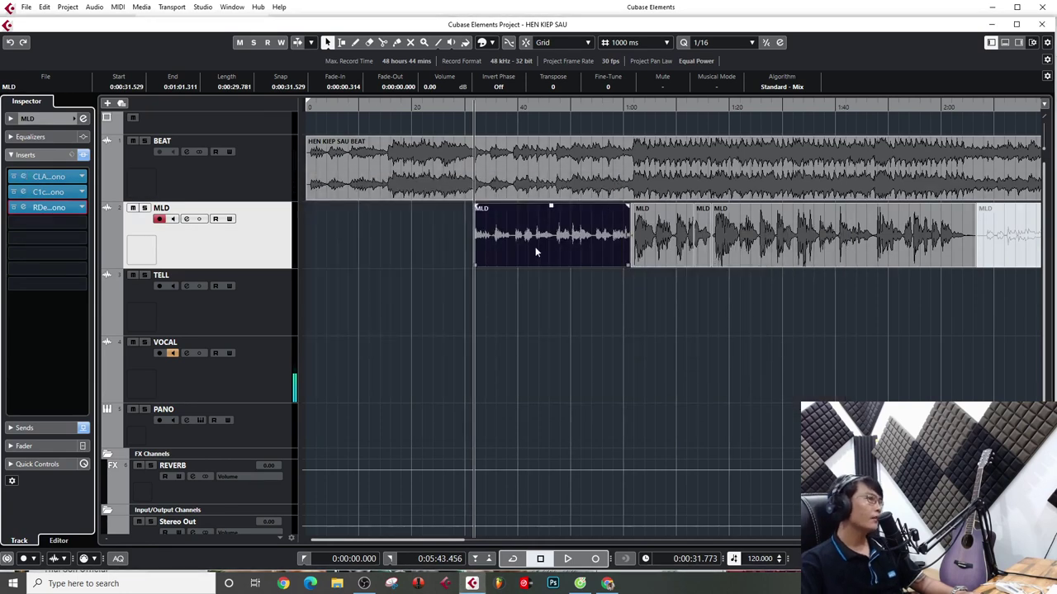
# Search the plug-ins for "RC" and insert RChannel Mono in MLD's fourth insert slot
pyautogui.click(67, 224)
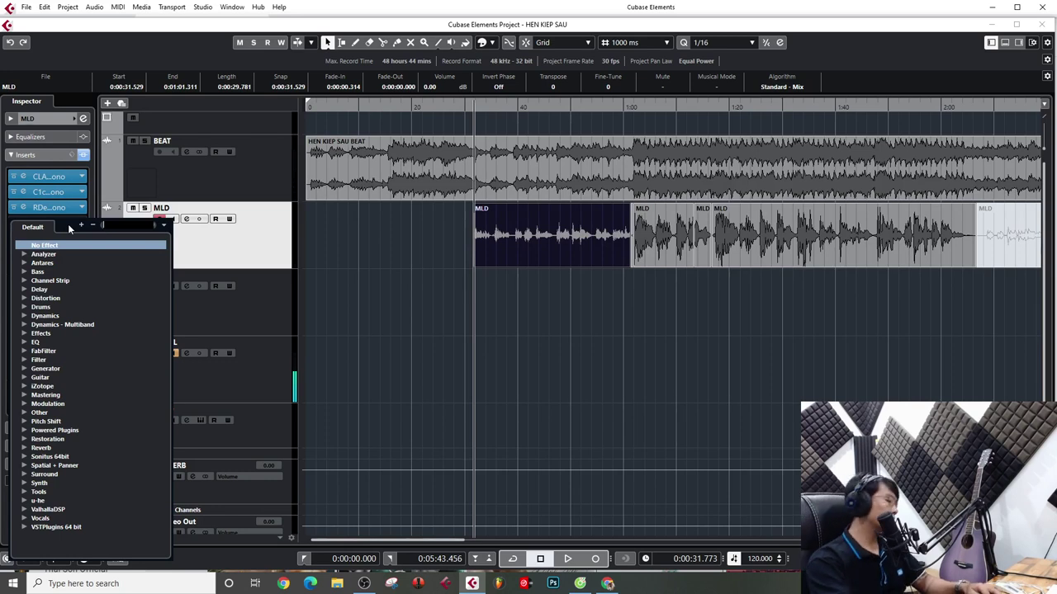
pyautogui.write('RC')
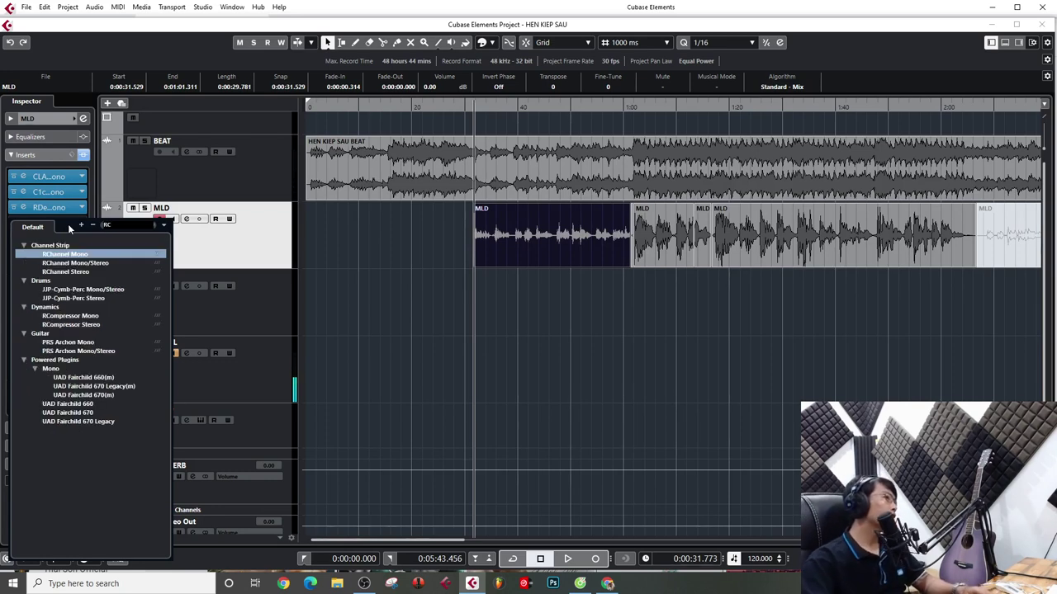
pyautogui.click(76, 256)
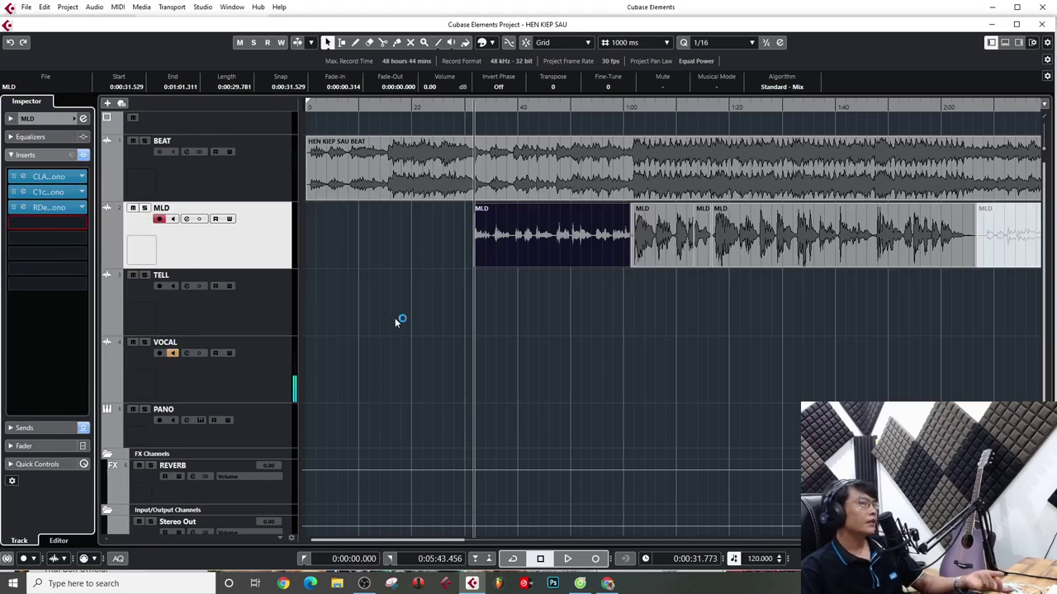
pyautogui.moveTo(538, 113); pyautogui.dragTo(541, 154)
# Cut MLD's low end with RChannel's EQ band 1 at 105 Hz and -10.8 dB, checking it during playback
pyautogui.press('space')
pyautogui.moveTo(445, 273); pyautogui.dragTo(457, 295)
pyautogui.press('space')
pyautogui.press('space')
pyautogui.press('space')
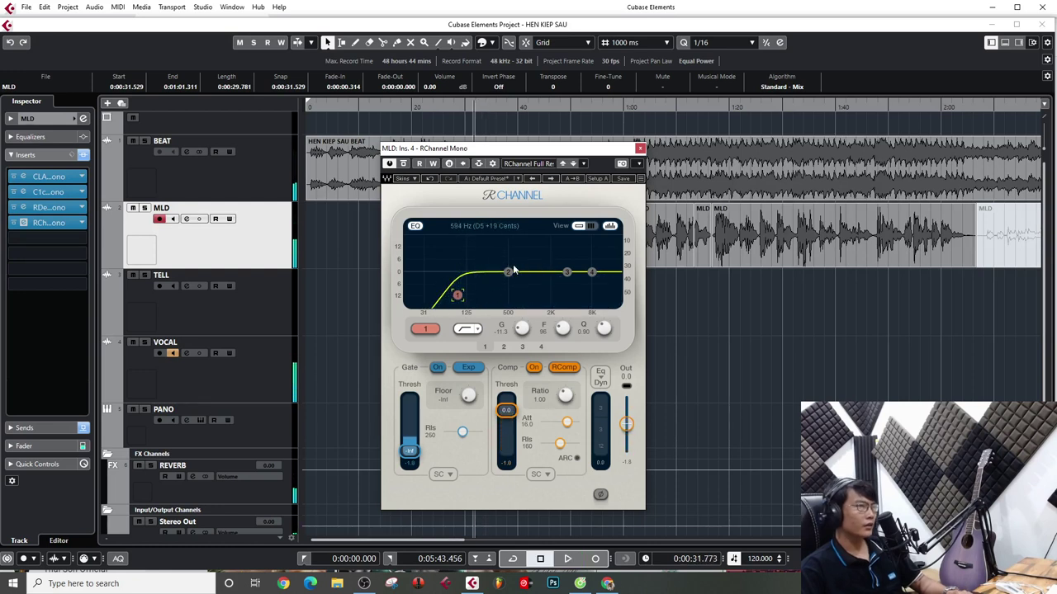
pyautogui.press('space')
pyautogui.moveTo(457, 294)
pyautogui.mouseDown()
pyautogui.moveTo(482, 296)
pyautogui.moveTo(460, 293)
pyautogui.mouseUp()
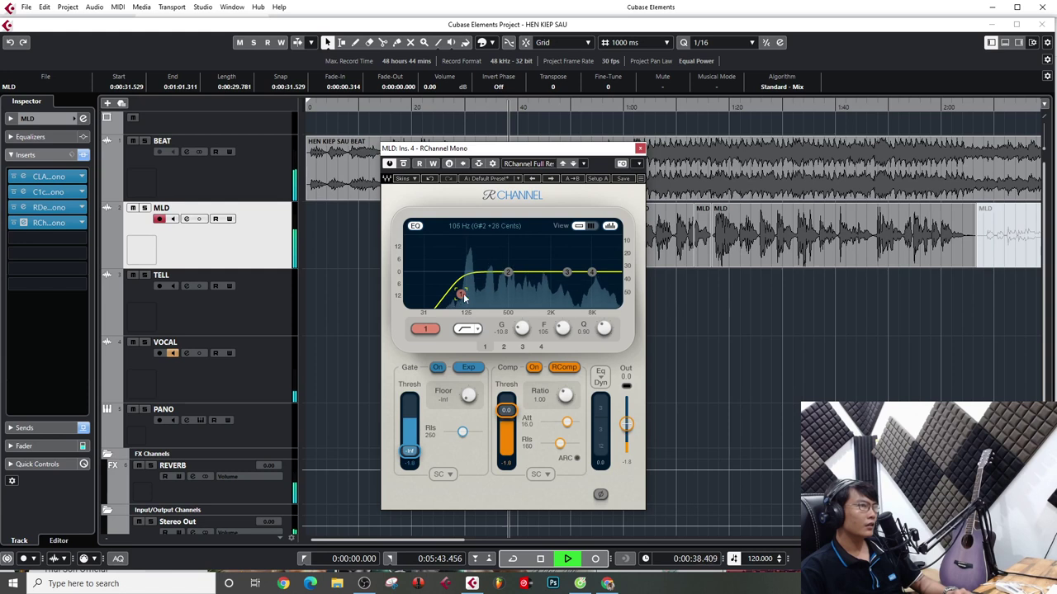
pyautogui.press('space')
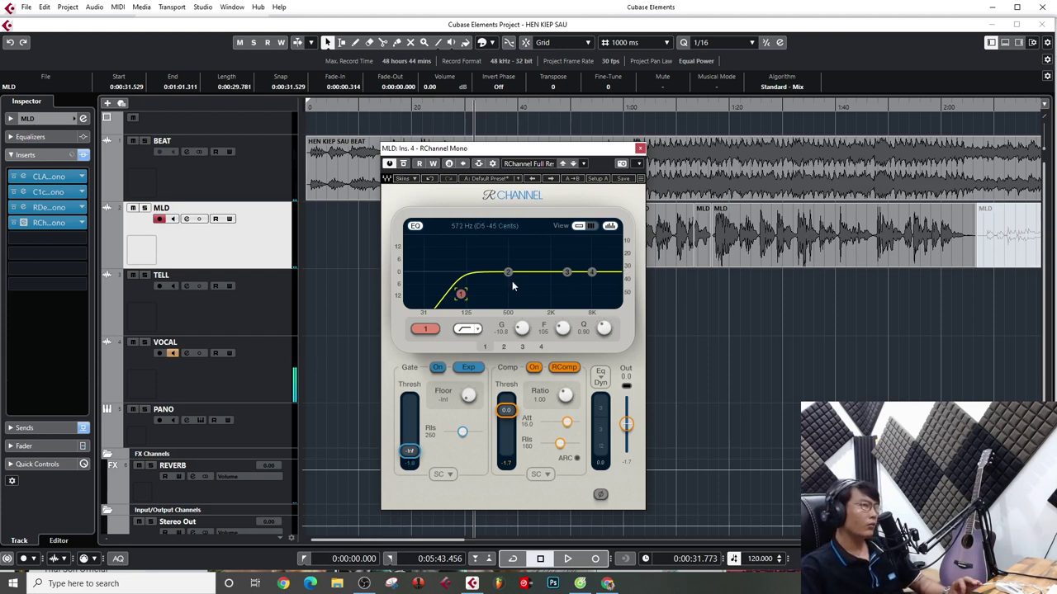
# Set RChannel's EQ band 2 to a -3.0 dB dip at 258 Hz while MLD plays
pyautogui.moveTo(507, 275); pyautogui.dragTo(489, 275)
pyautogui.press('space')
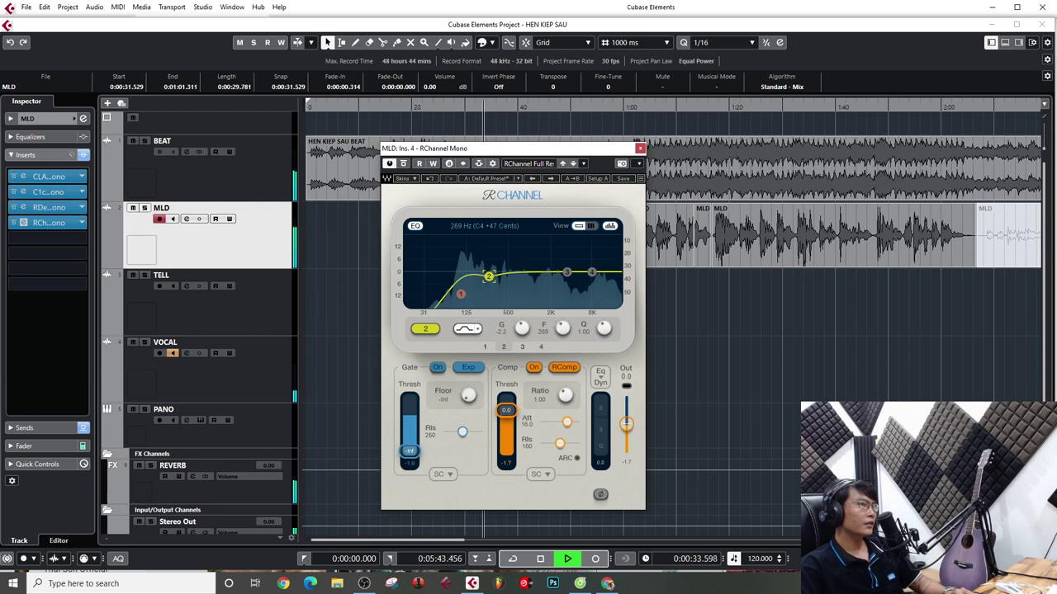
pyautogui.moveTo(489, 275); pyautogui.dragTo(487, 279)
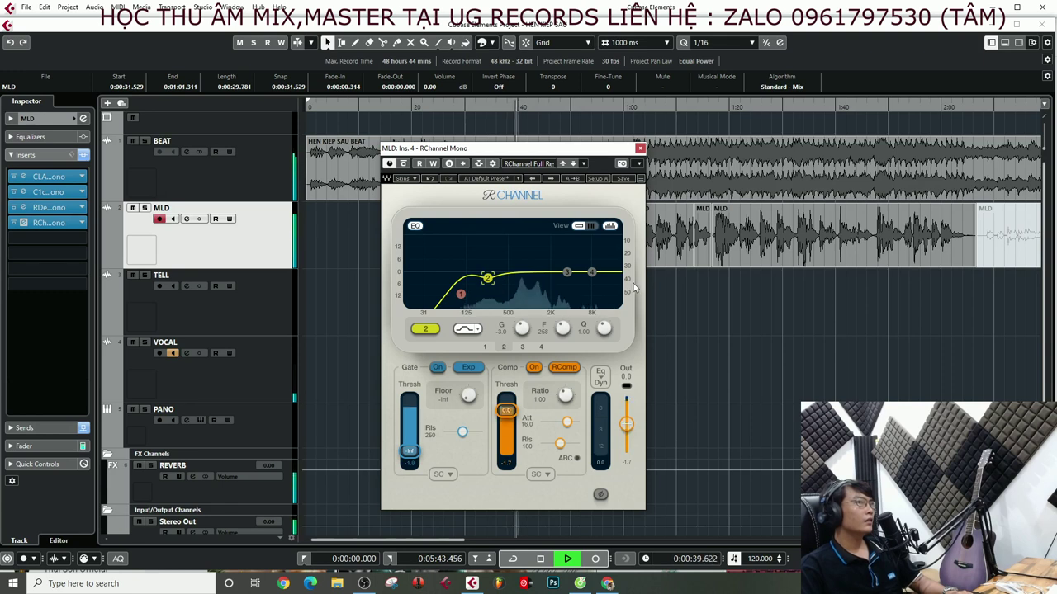
# Set RChannel's EQ band 3 to a -2.4 dB dip at 1185 Hz, replay the section and close RChannel
pyautogui.press('space')
pyautogui.moveTo(568, 272); pyautogui.dragTo(534, 277)
pyautogui.press('space')
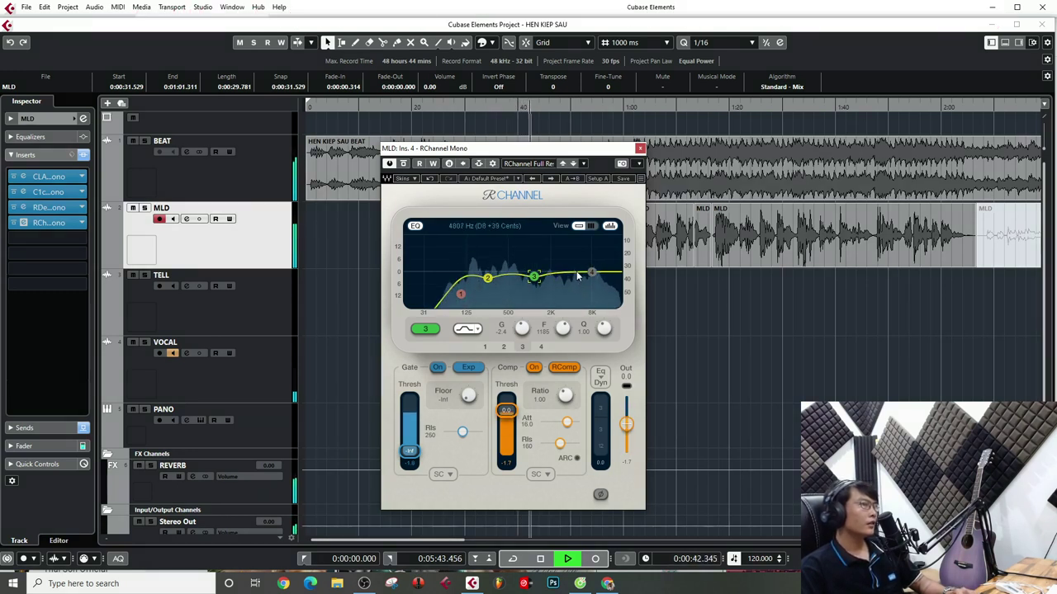
pyautogui.click(640, 148)
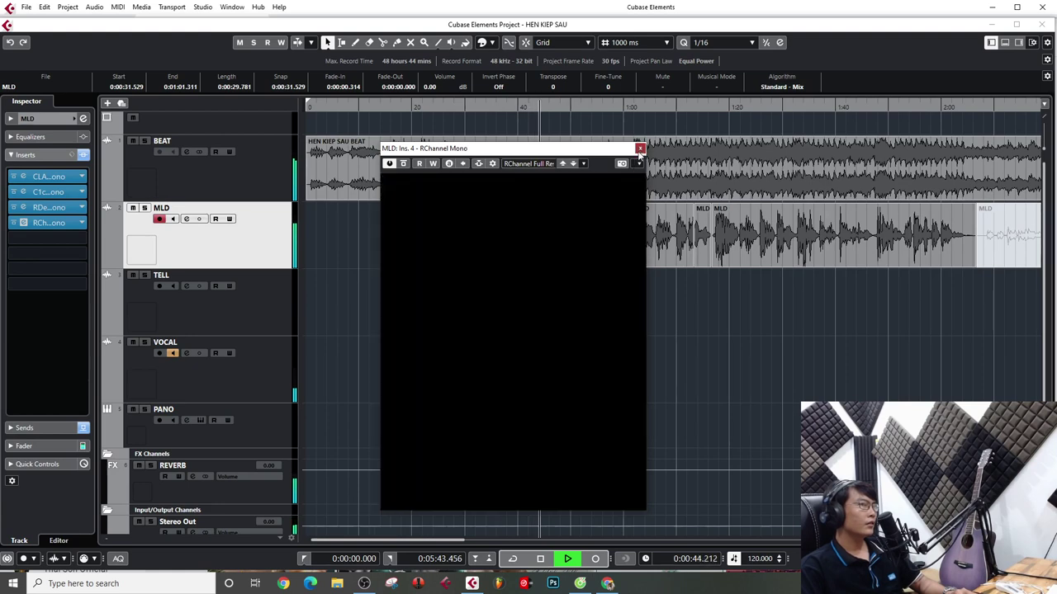
# Play MLD from about 0:34.7 and replay it to check the quiet passage just before the phrase near 35.6 s
pyautogui.press('space')
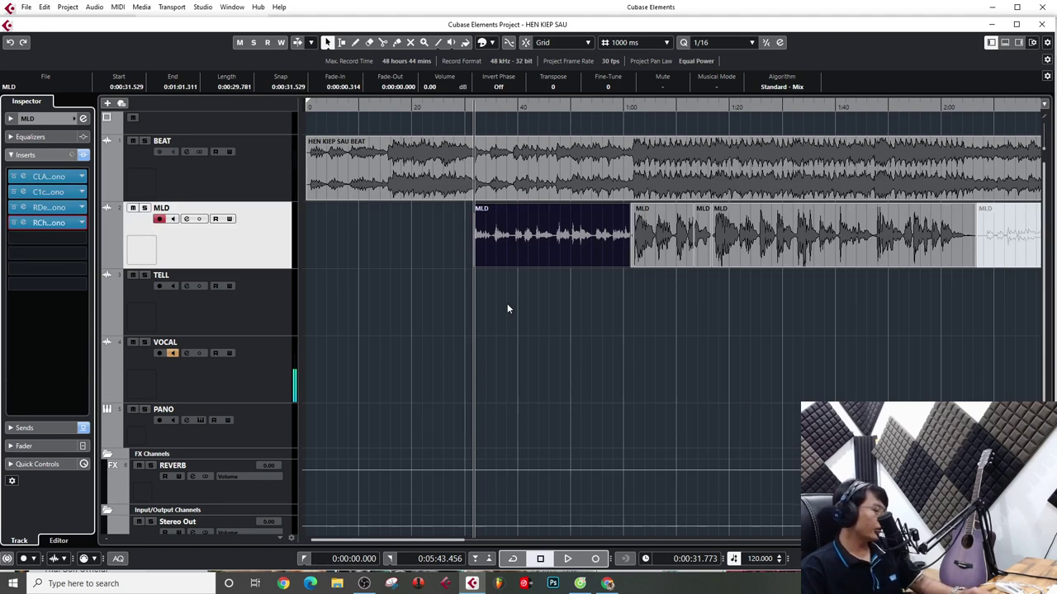
pyautogui.doubleClick(489, 111)
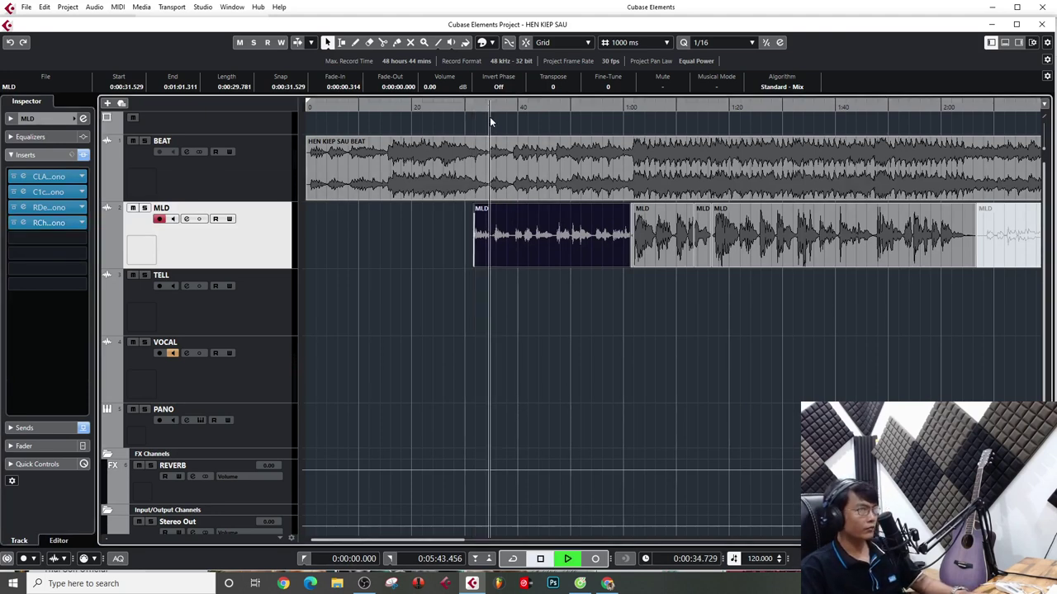
pyautogui.press('h')
pyautogui.press('h')
pyautogui.press('h')
pyautogui.press('h')
pyautogui.press('h')
pyautogui.press('h')
pyautogui.press('h')
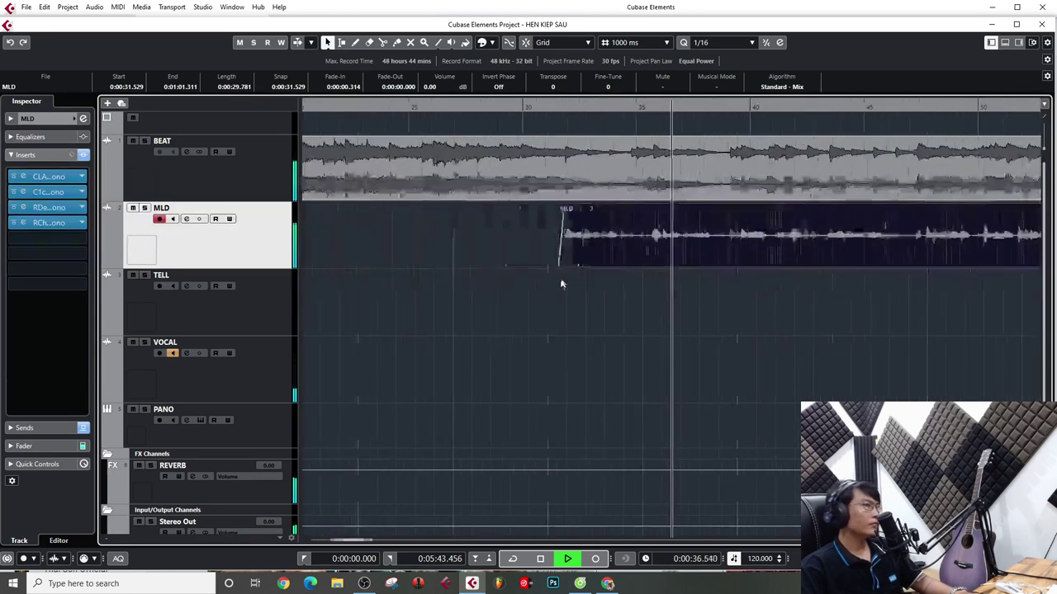
pyautogui.press('h')
pyautogui.press('h')
pyautogui.press('h')
pyautogui.press('h')
pyautogui.press('h')
pyautogui.press('space')
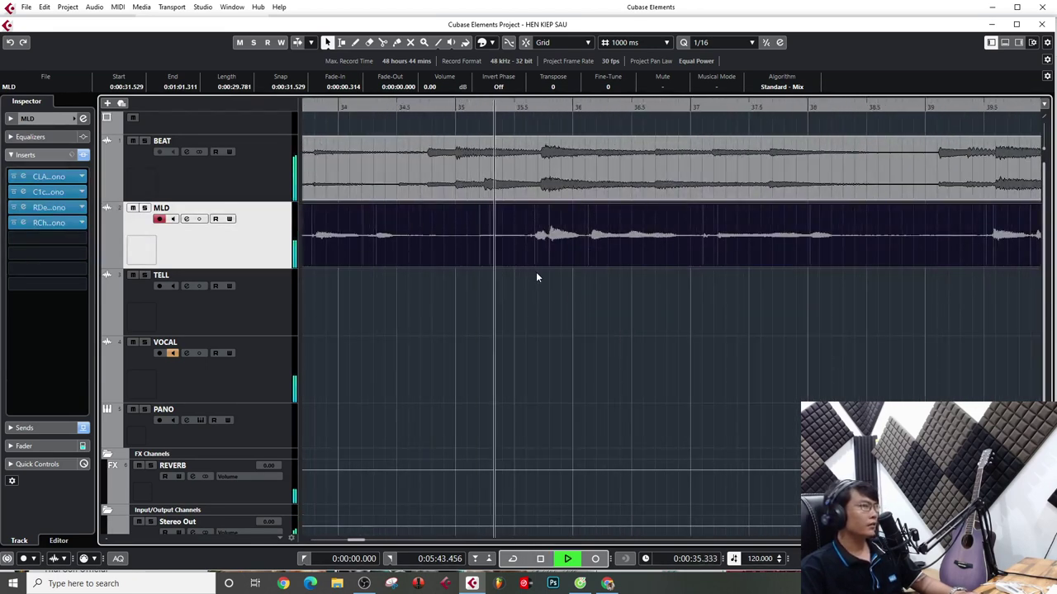
pyautogui.press('space')
# Split the MLD clip at 35.159 s and 35.609 s and select the short segment between the cuts
pyautogui.keyDown('alt'); pyautogui.click(475, 255); pyautogui.keyUp('alt')
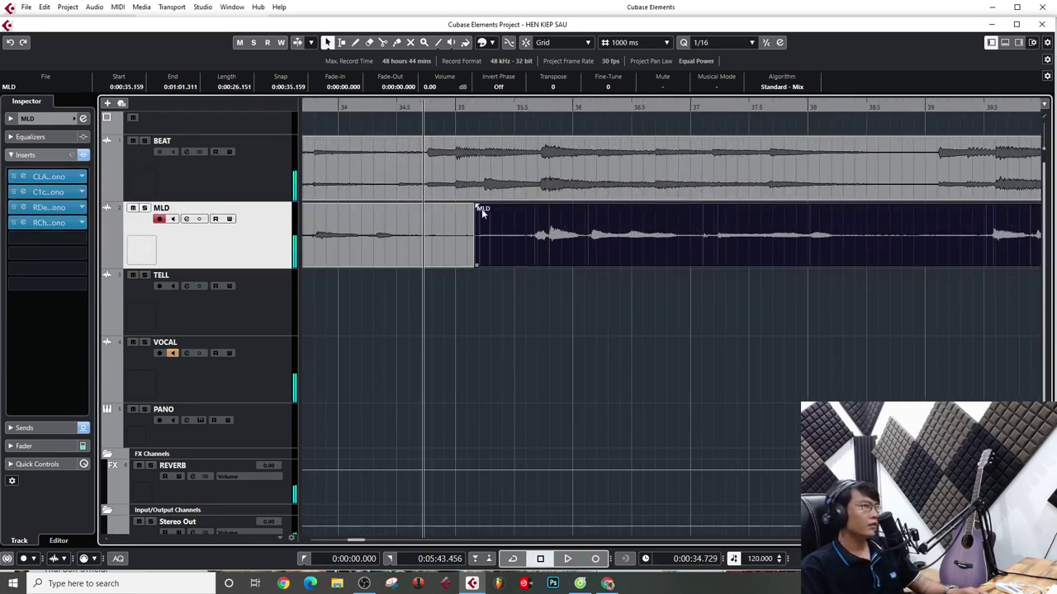
pyautogui.keyDown('alt'); pyautogui.click(525, 244); pyautogui.keyUp('alt')
pyautogui.click(507, 237)
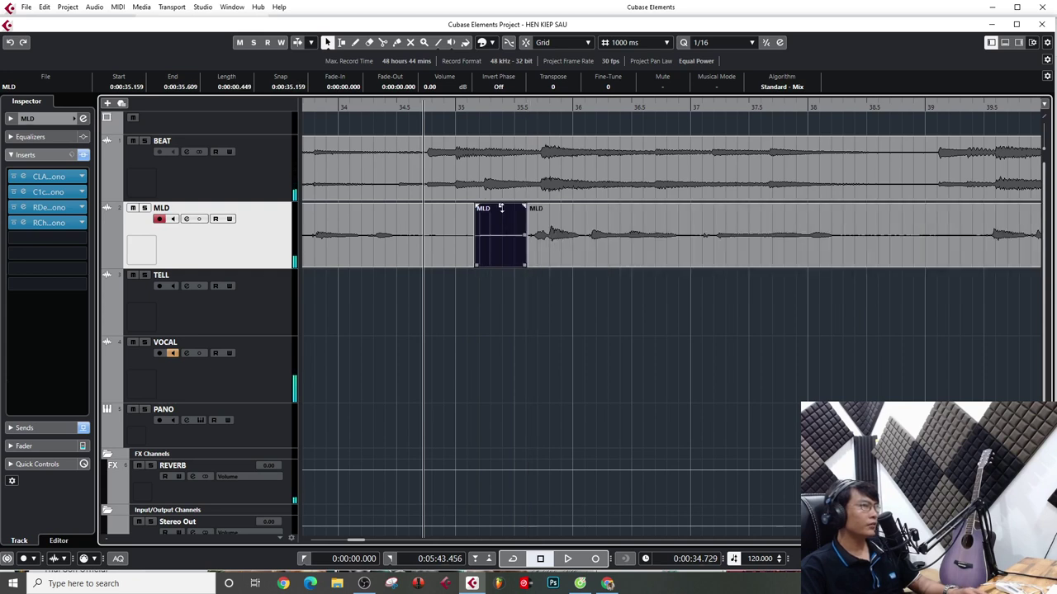
# Add a fade-in of about 0.257 s to the short MLD clip at 35.159 s, lower its volume to -3.41 dB, and audition it
pyautogui.moveTo(478, 206); pyautogui.dragTo(501, 208)
pyautogui.press('space')
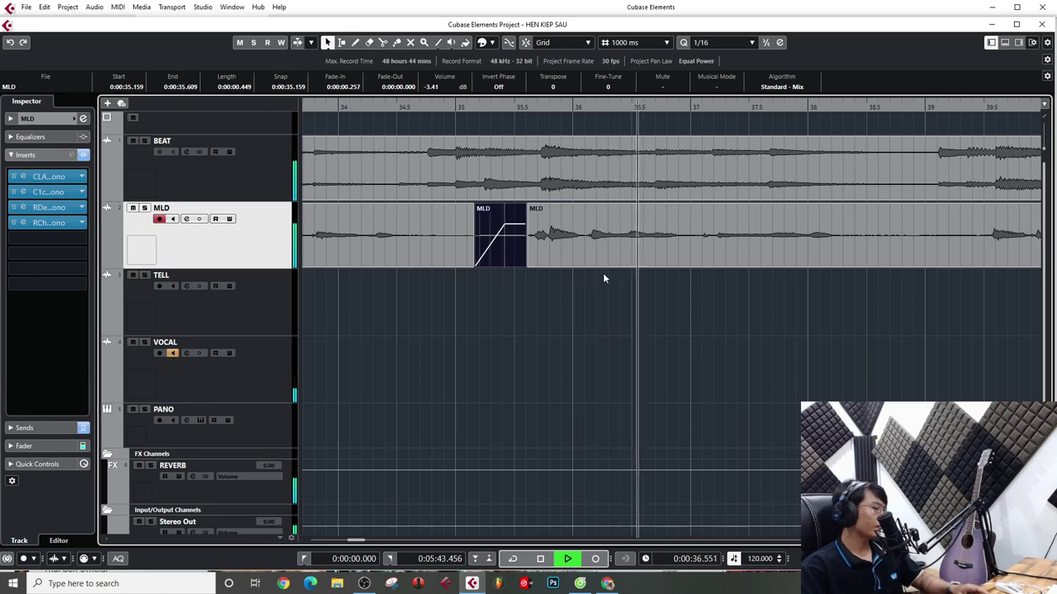
pyautogui.press('g')
pyautogui.press('g')
pyautogui.press('g')
pyautogui.press('g')
pyautogui.press('g')
pyautogui.press('g')
pyautogui.press('g')
pyautogui.press('g')
pyautogui.press('g')
pyautogui.press('g')
pyautogui.press('g')
pyautogui.press('g')
pyautogui.press('g')
pyautogui.press('g')
pyautogui.press('g')
pyautogui.press('g')
pyautogui.press('g')
pyautogui.press('g')
pyautogui.press('g')
pyautogui.press('g')
pyautogui.press('space')
# Play the project from about 0:30.8 past the short faded MLD clip to check its transitions into the neighbouring clips
pyautogui.press('g')
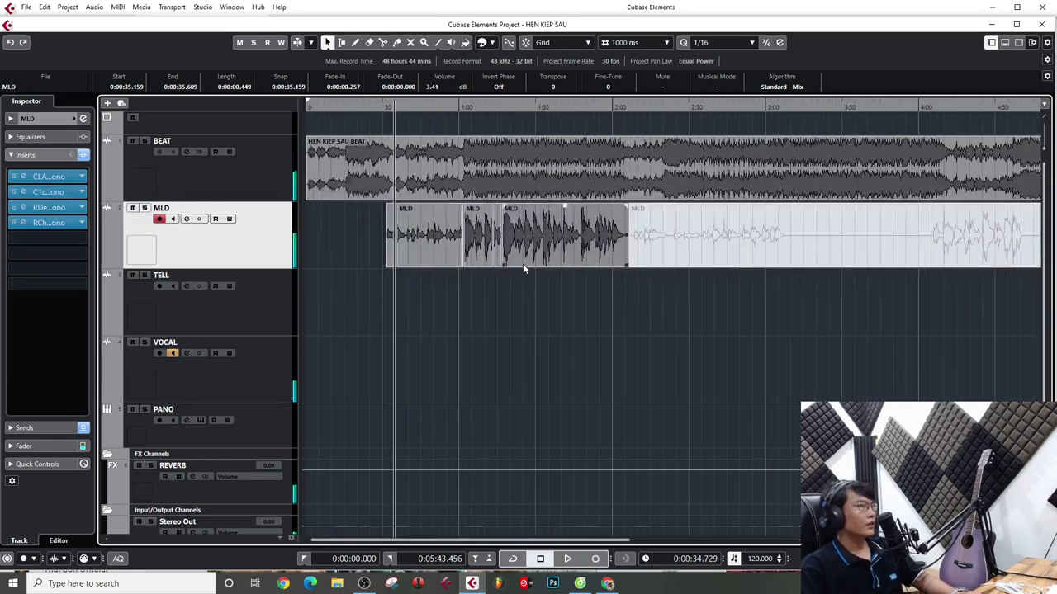
pyautogui.click(388, 106)
pyautogui.press('h')
pyautogui.press('h')
pyautogui.press('h')
pyautogui.press('h')
pyautogui.press('h')
pyautogui.press('h')
pyautogui.press('h')
pyautogui.press('h')
pyautogui.press('h')
pyautogui.press('h')
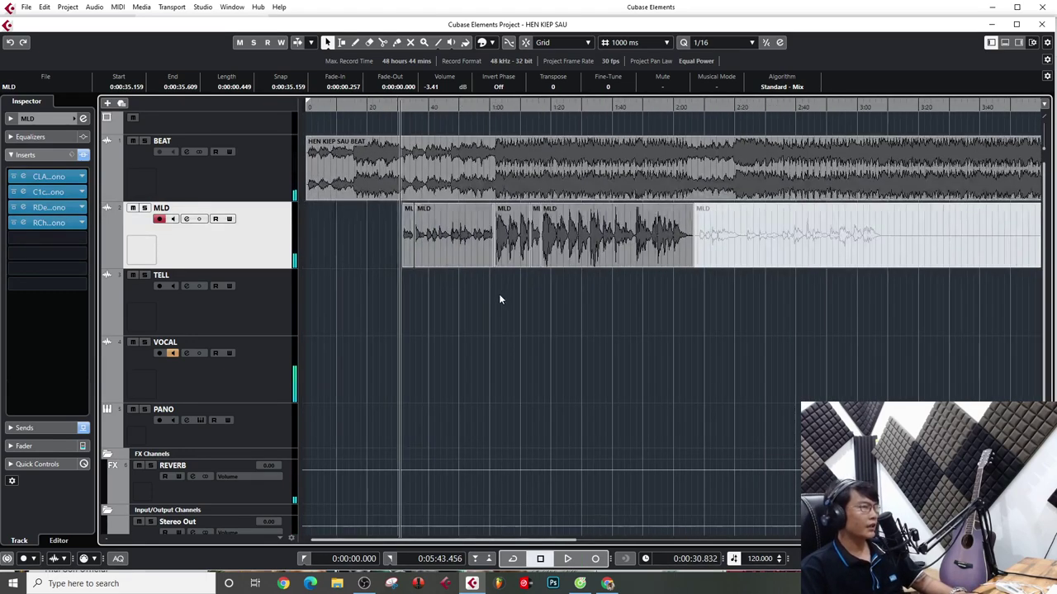
pyautogui.press('space')
pyautogui.press('g')
pyautogui.press('g')
pyautogui.press('g')
pyautogui.press('g')
pyautogui.press('g')
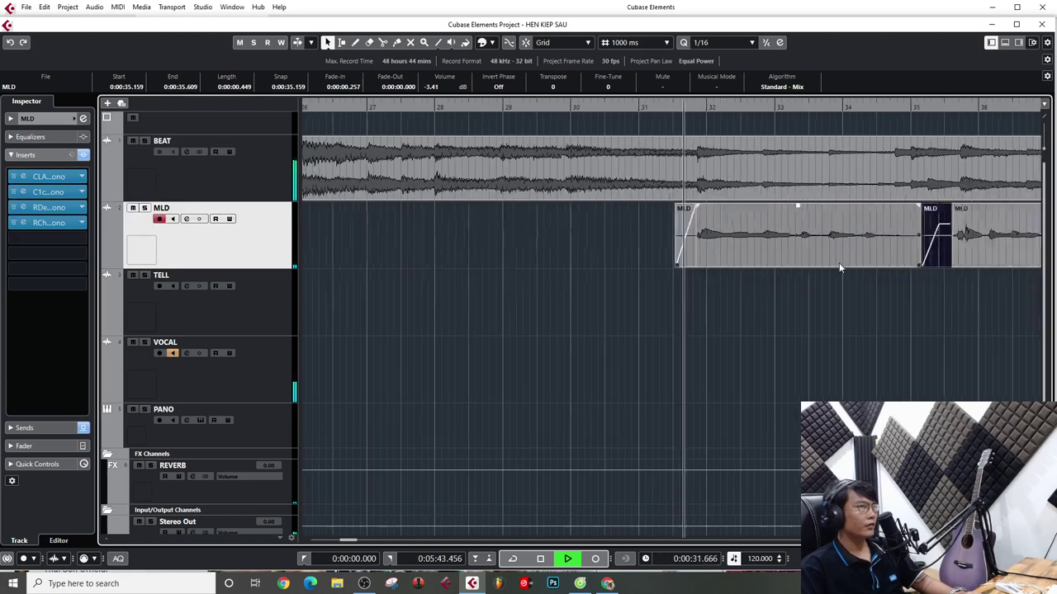
pyautogui.press('h')
pyautogui.press('h')
pyautogui.press('h')
pyautogui.press('h')
pyautogui.press('h')
pyautogui.press('h')
pyautogui.press('h')
pyautogui.press('h')
pyautogui.press('h')
pyautogui.press('h')
pyautogui.press('g')
pyautogui.press('g')
pyautogui.press('g')
pyautogui.press('g')
pyautogui.press('g')
pyautogui.press('g')
pyautogui.press('g')
pyautogui.press('g')
pyautogui.press('g')
pyautogui.press('g')
pyautogui.press('g')
pyautogui.press('h')
pyautogui.press('h')
pyautogui.press('h')
pyautogui.press('h')
pyautogui.press('g')
pyautogui.press('g')
pyautogui.press('g')
pyautogui.press('g')
pyautogui.press('g')
pyautogui.press('g')
pyautogui.press('h')
pyautogui.press('h')
pyautogui.press('h')
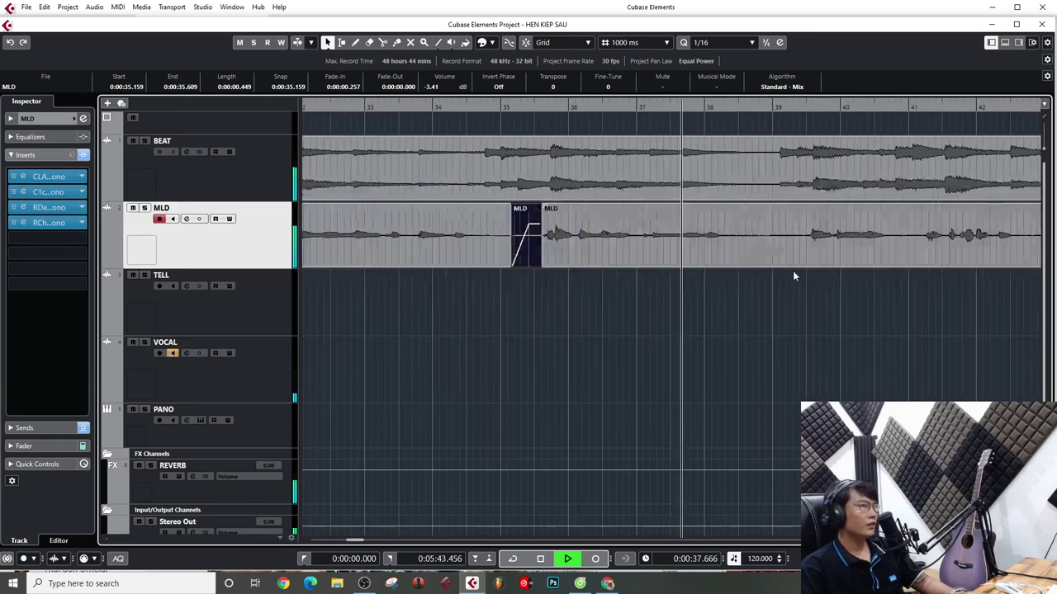
pyautogui.press('space')
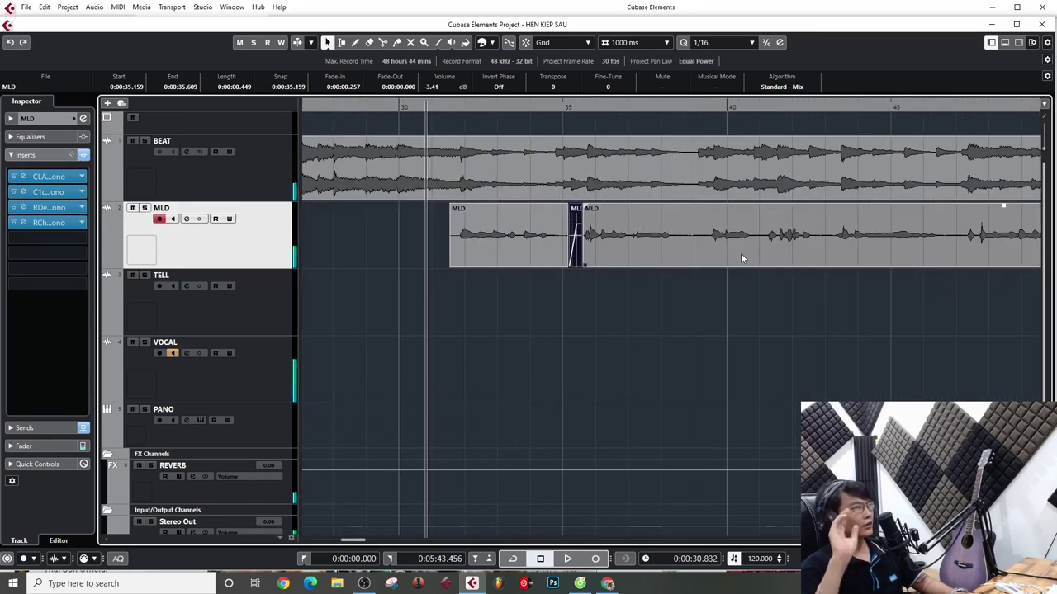
# Play the MLD track from about 0:37.6 to examine the quiet gap before the phrase that starts after 39 s
pyautogui.click(648, 110)
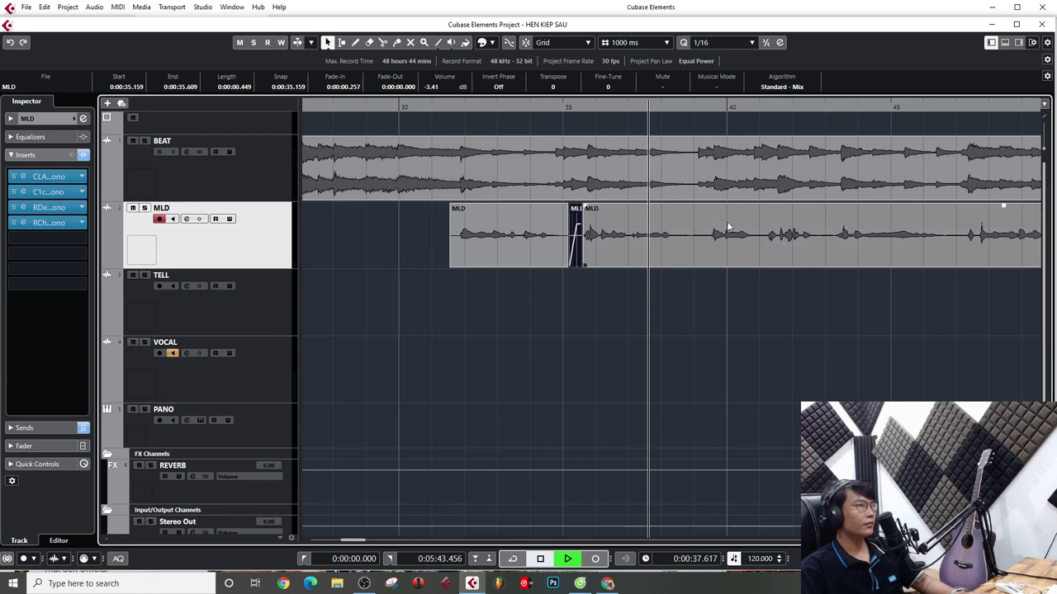
pyautogui.press('h')
pyautogui.press('h')
pyautogui.press('h')
pyautogui.press('h')
pyautogui.press('h')
pyautogui.press('h')
pyautogui.press('h')
pyautogui.press('h')
pyautogui.press('h')
pyautogui.press('h')
pyautogui.press('g')
pyautogui.press('g')
pyautogui.press('g')
pyautogui.press('g')
pyautogui.press('g')
pyautogui.press('g')
pyautogui.press('g')
pyautogui.press('g')
pyautogui.press('space')
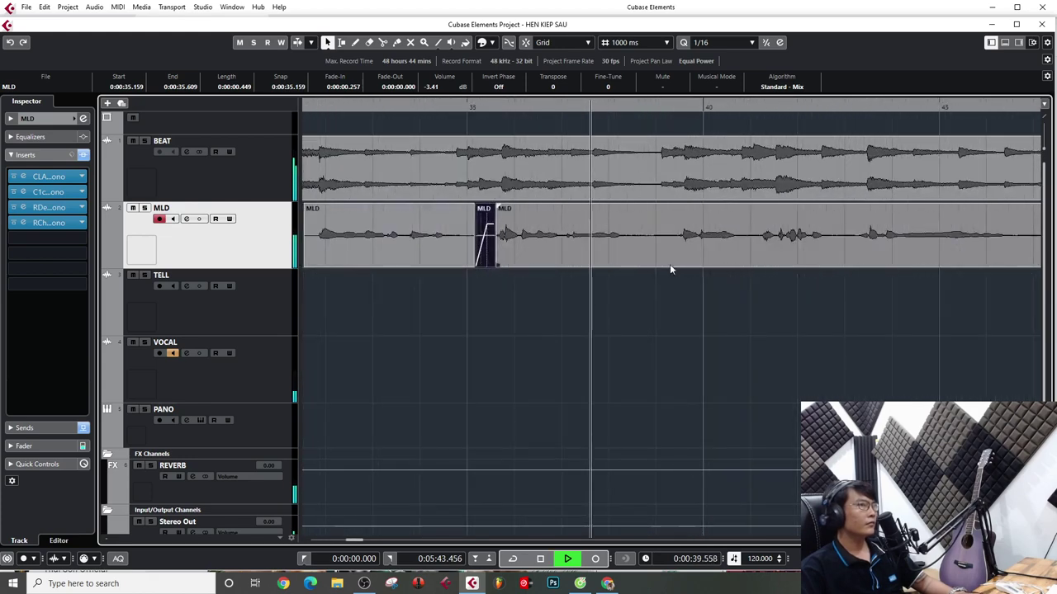
# Cut out the MLD segment from 38.519 s to 39.056 s and add a fade-in of about 0.244 s to the clip that follows
pyautogui.keyDown('alt'); pyautogui.click(633, 247); pyautogui.keyUp('alt')
pyautogui.keyDown('alt'); pyautogui.click(659, 250); pyautogui.keyUp('alt')
pyautogui.click(648, 251)
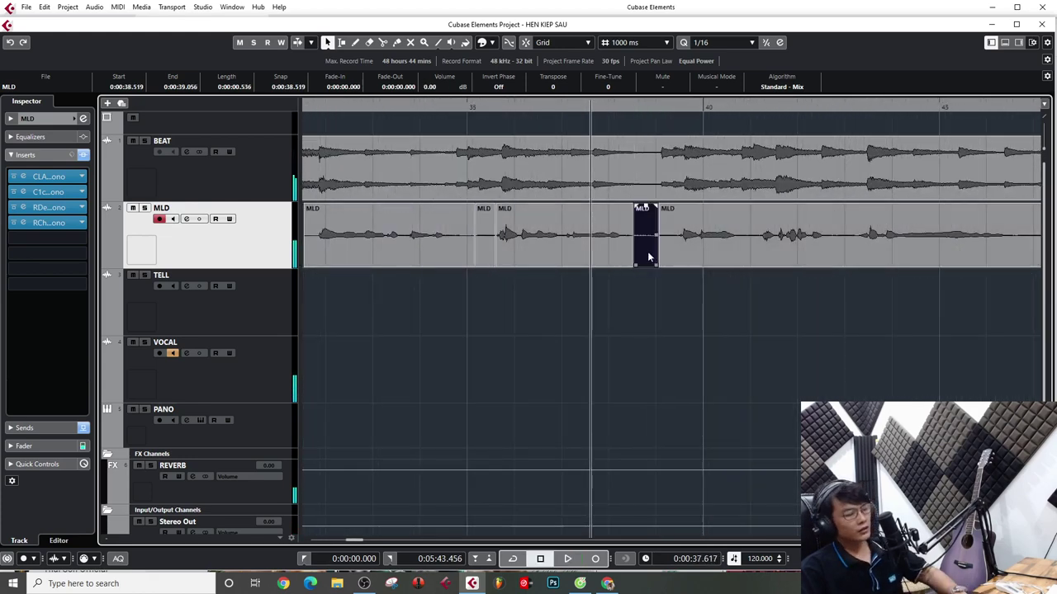
pyautogui.press('Delete')
pyautogui.moveTo(631, 205); pyautogui.dragTo(670, 211)
# Play the project from about 0:37.6 to check the MLD cut before 0:39 and the faded-in clip that follows
pyautogui.press('space')
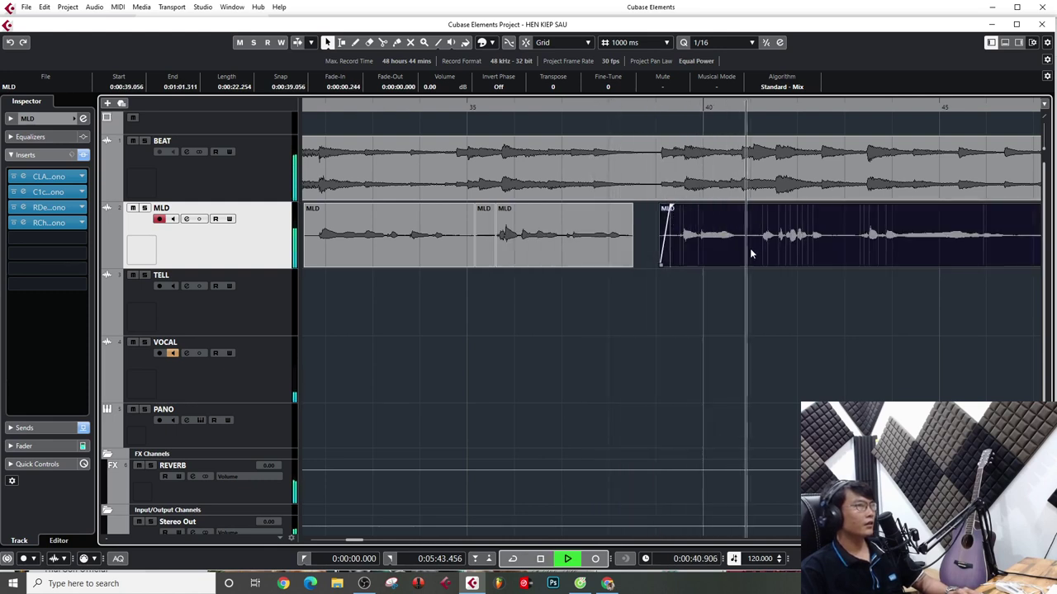
pyautogui.press('g')
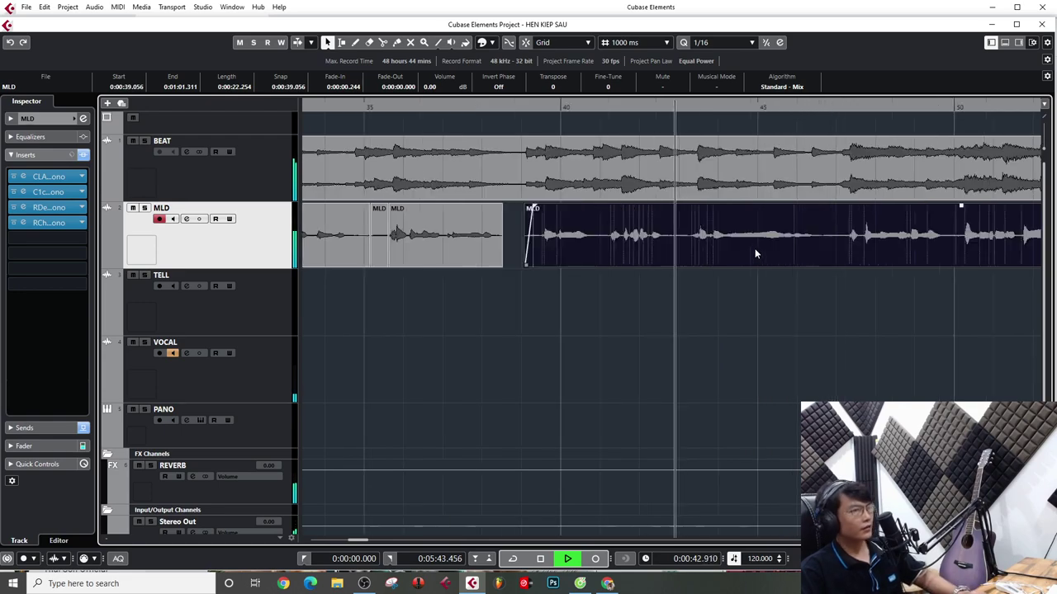
pyautogui.press('h')
pyautogui.press('h')
pyautogui.press('h')
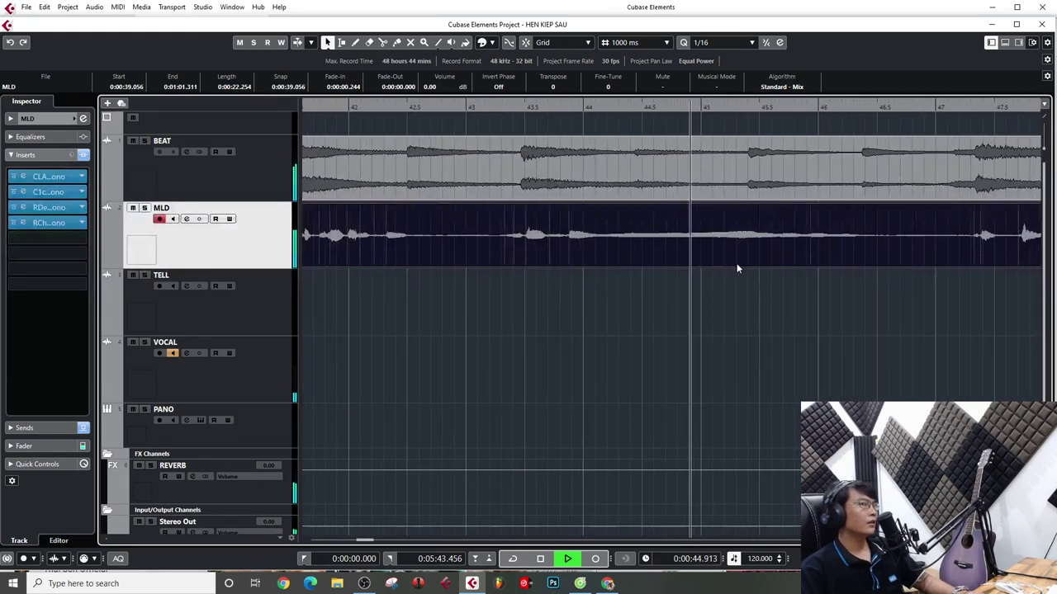
pyautogui.press('g')
pyautogui.press('g')
pyautogui.press('h')
pyautogui.press('h')
pyautogui.press('h')
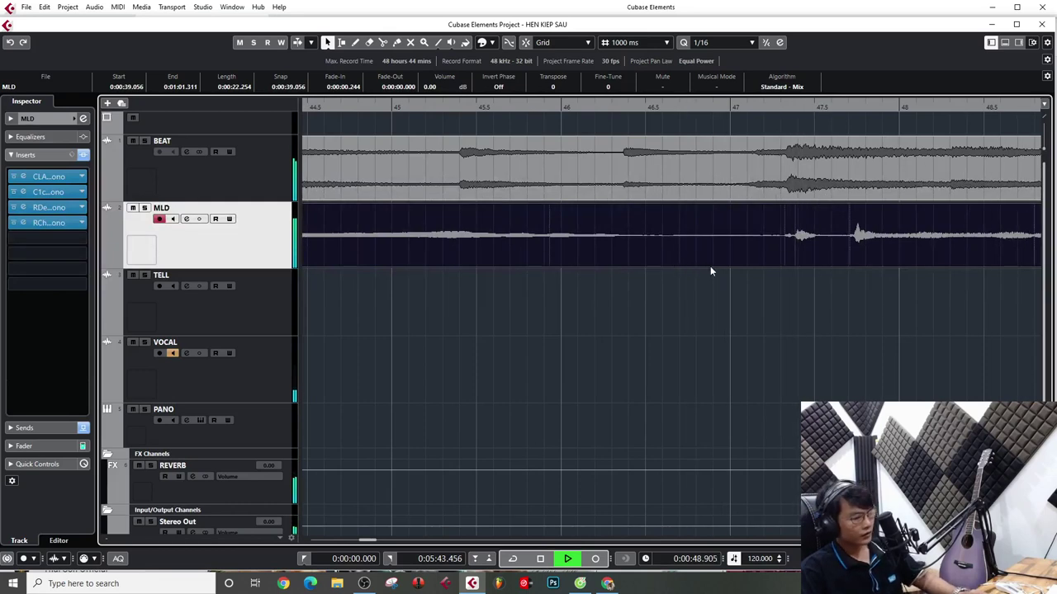
pyautogui.press('g')
pyautogui.press('g')
pyautogui.press('g')
pyautogui.press('g')
pyautogui.press('g')
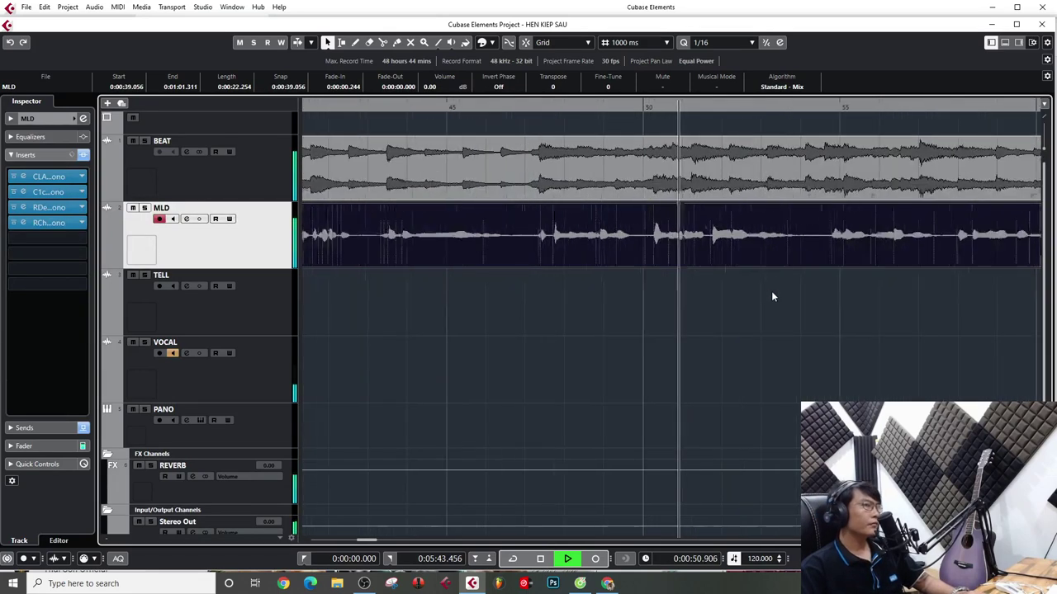
pyautogui.press('g')
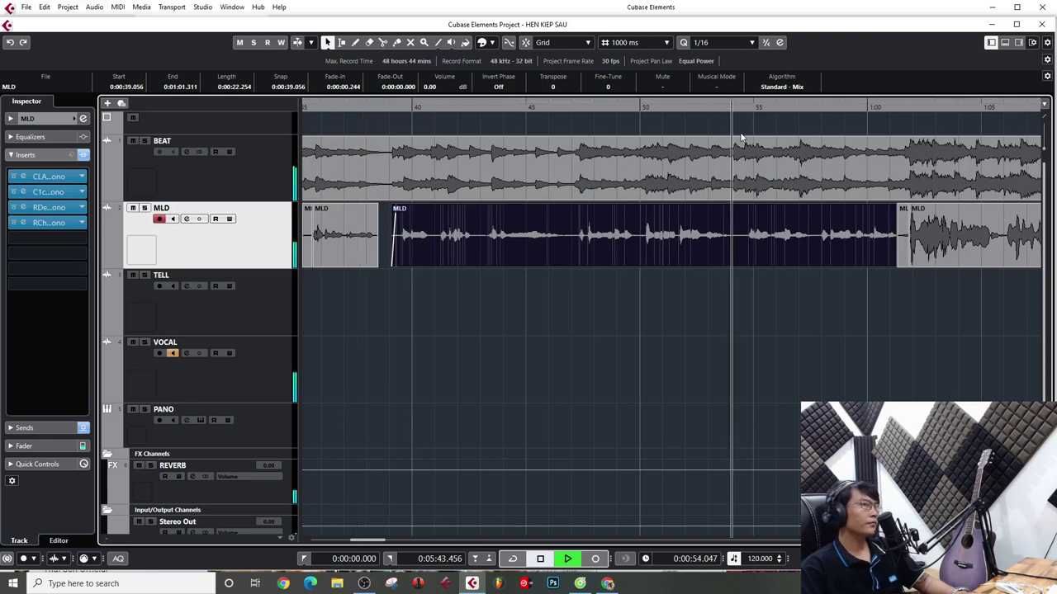
# Play the end of the quiet MLD section from about 0:54 past 1:01 to check the transition into the louder clip
pyautogui.press('g')
pyautogui.press('g')
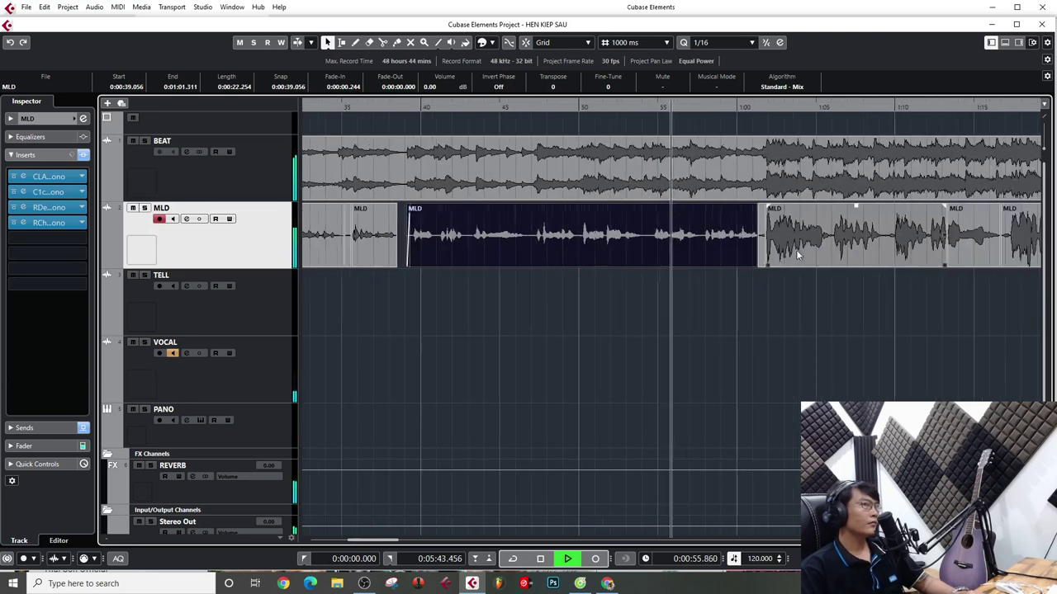
pyautogui.press('h')
pyautogui.press('h')
pyautogui.press('h')
pyautogui.press('h')
pyautogui.press('h')
pyautogui.press('h')
pyautogui.press('h')
pyautogui.press('h')
pyautogui.press('h')
pyautogui.press('h')
pyautogui.press('h')
pyautogui.press('g')
pyautogui.press('g')
pyautogui.press('g')
pyautogui.press('g')
pyautogui.press('g')
pyautogui.press('g')
pyautogui.press('g')
pyautogui.press('g')
pyautogui.press('g')
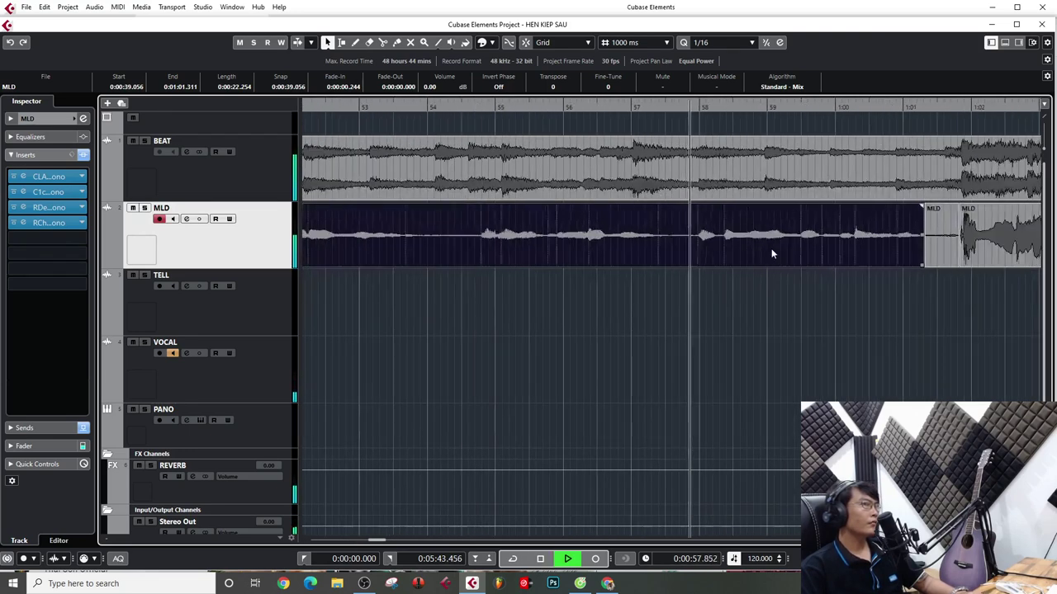
pyautogui.press('g')
pyautogui.press('g')
pyautogui.press('g')
pyautogui.press('h')
pyautogui.press('h')
pyautogui.press('h')
pyautogui.press('h')
pyautogui.press('h')
pyautogui.press('h')
pyautogui.press('h')
pyautogui.press('h')
pyautogui.press('h')
pyautogui.press('h')
pyautogui.press('h')
pyautogui.press('g')
pyautogui.press('g')
pyautogui.press('g')
pyautogui.press('g')
pyautogui.press('g')
pyautogui.press('g')
pyautogui.press('g')
pyautogui.press('h')
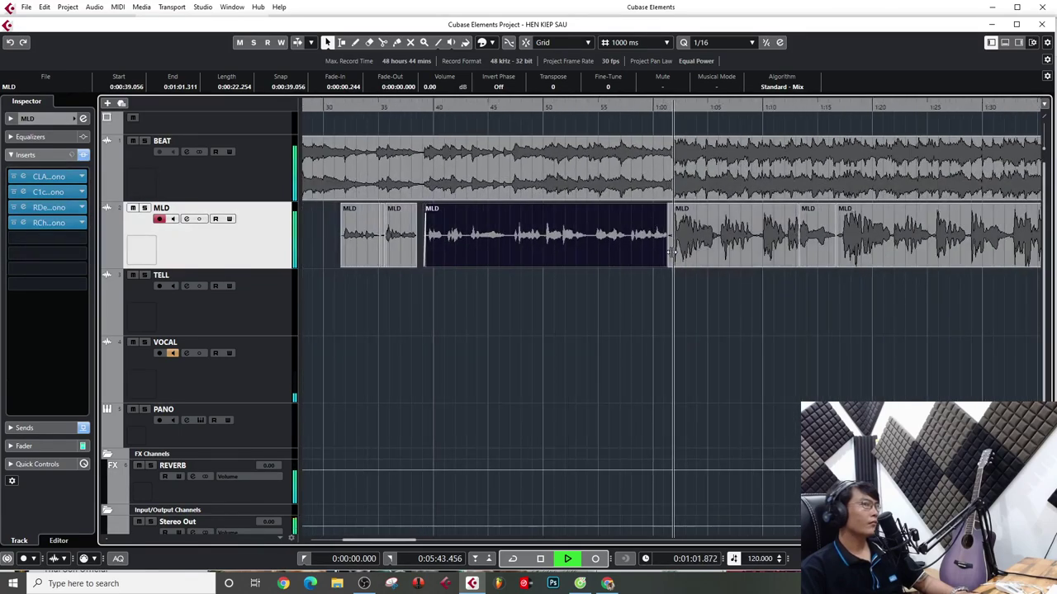
pyautogui.press('h')
pyautogui.press('g')
pyautogui.press('g')
pyautogui.press('g')
pyautogui.press('g')
pyautogui.press('g')
pyautogui.press('g')
pyautogui.press('space')
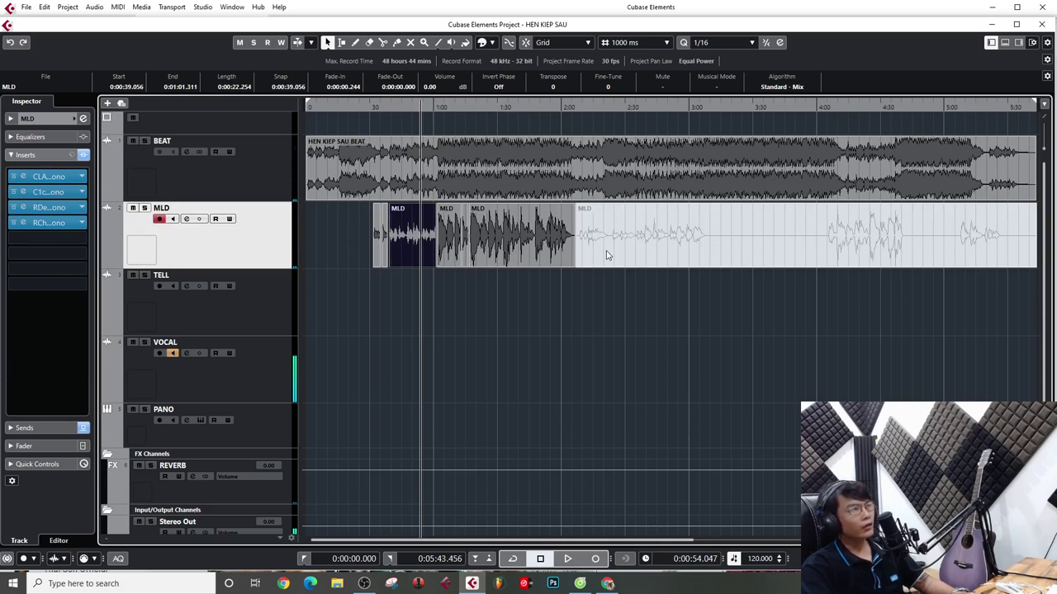
# Examine the MLD waveforms around the quiet section's start near 0:30 and the louder section's start near 1:02
pyautogui.press('h')
pyautogui.press('h')
pyautogui.press('h')
pyautogui.press('h')
pyautogui.press('h')
pyautogui.press('h')
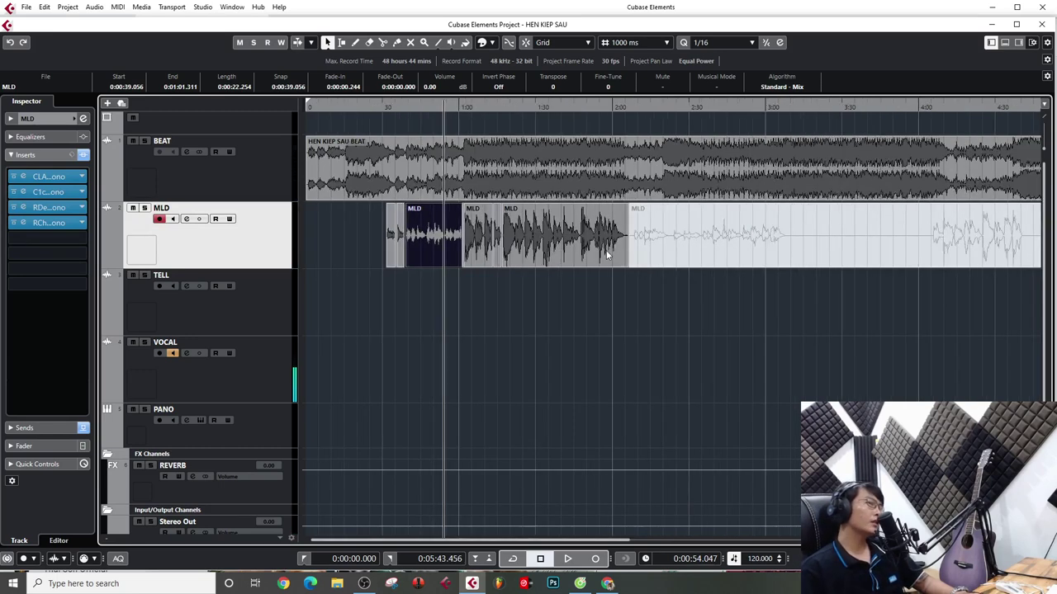
pyautogui.press('g')
pyautogui.press('g')
pyautogui.press('g')
pyautogui.press('g')
pyautogui.press('g')
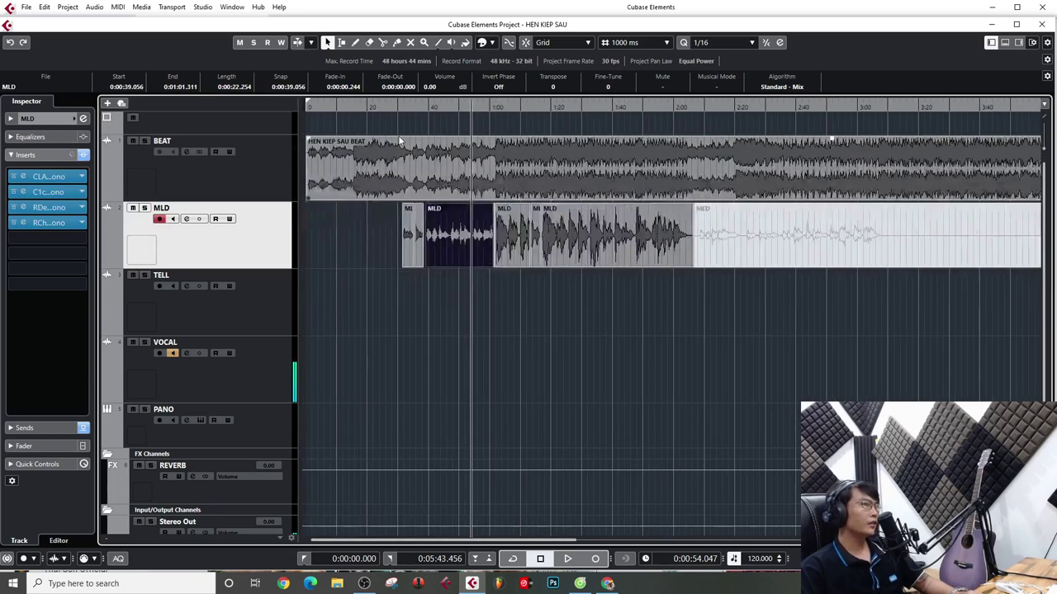
pyautogui.click(399, 109)
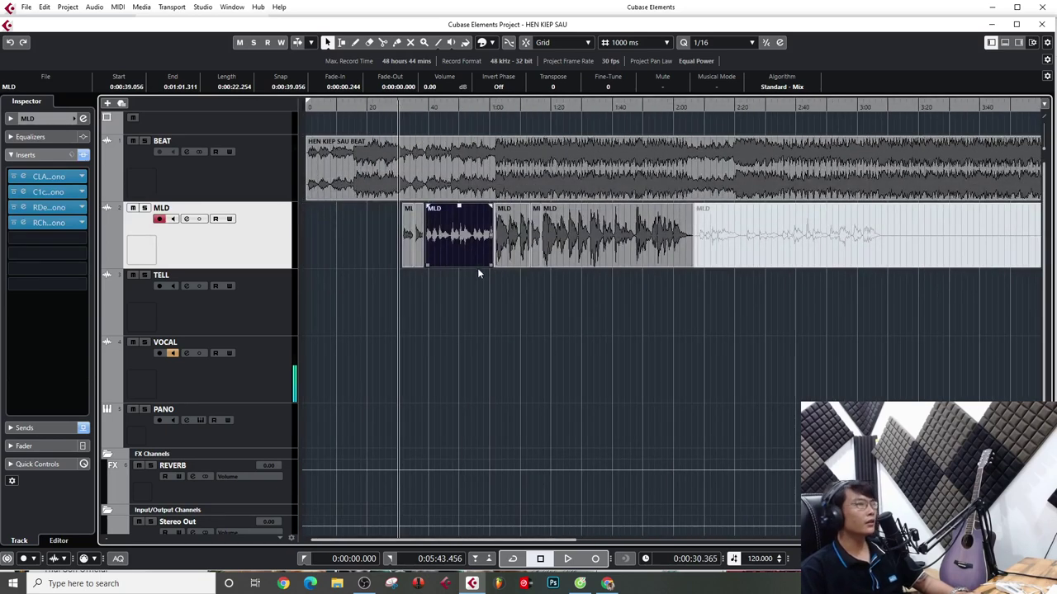
pyautogui.click(495, 108)
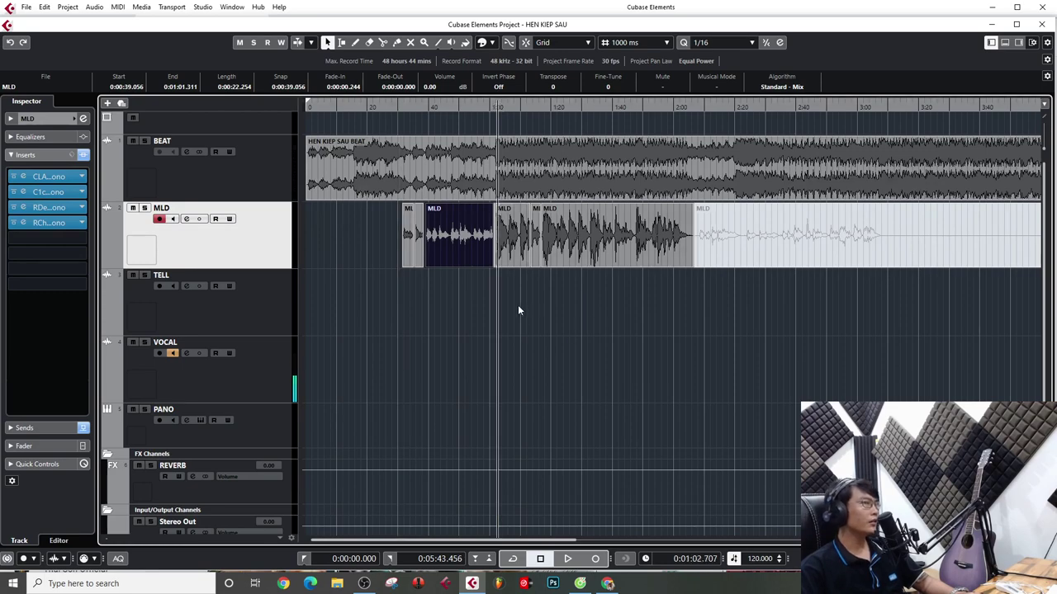
pyautogui.press('h')
pyautogui.press('h')
pyautogui.press('h')
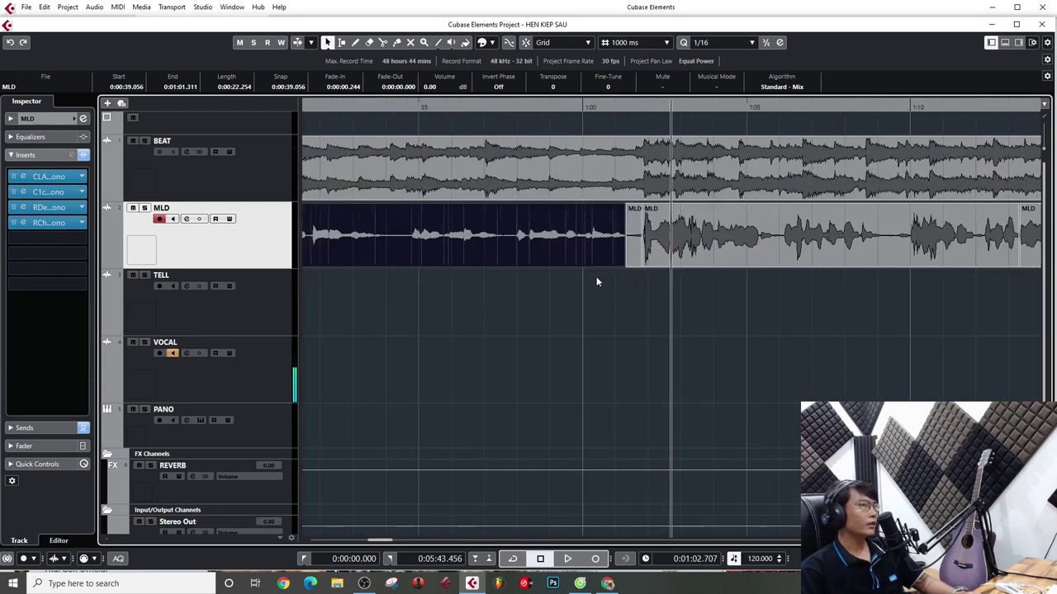
pyautogui.press('g')
pyautogui.press('g')
pyautogui.press('g')
# Audition the opening quiet MLD clips from about 0:31.1
pyautogui.click(469, 108)
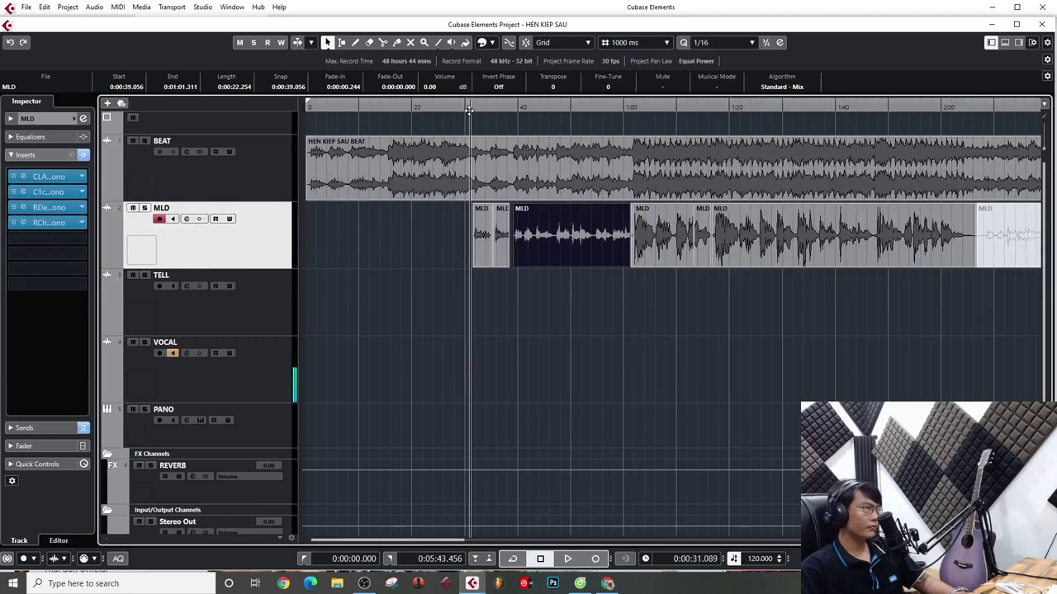
pyautogui.press('g')
pyautogui.press('g')
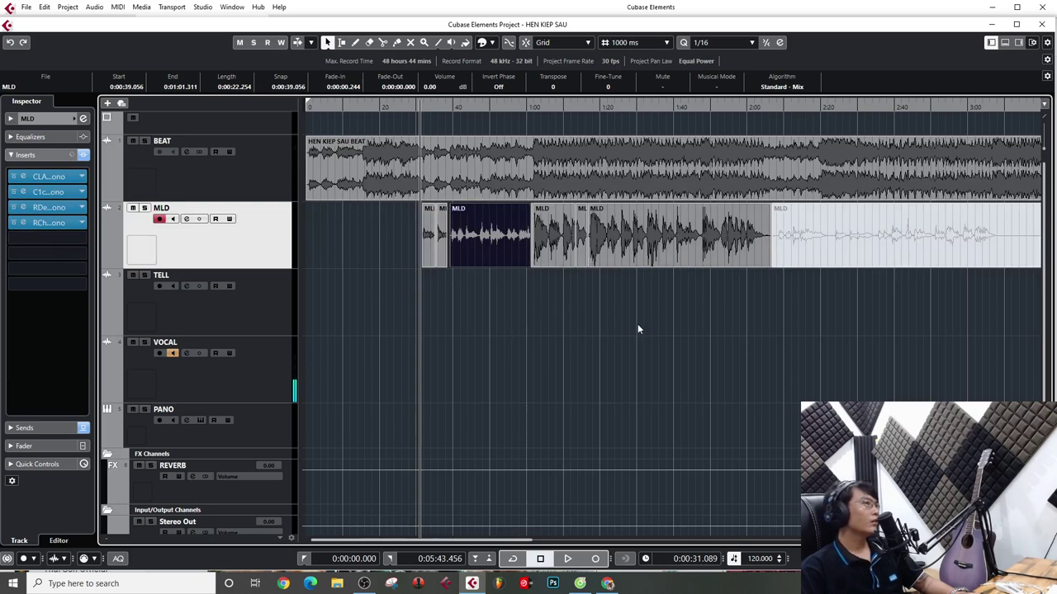
pyautogui.press('space')
pyautogui.press('h')
pyautogui.press('h')
pyautogui.press('h')
pyautogui.press('h')
pyautogui.press('h')
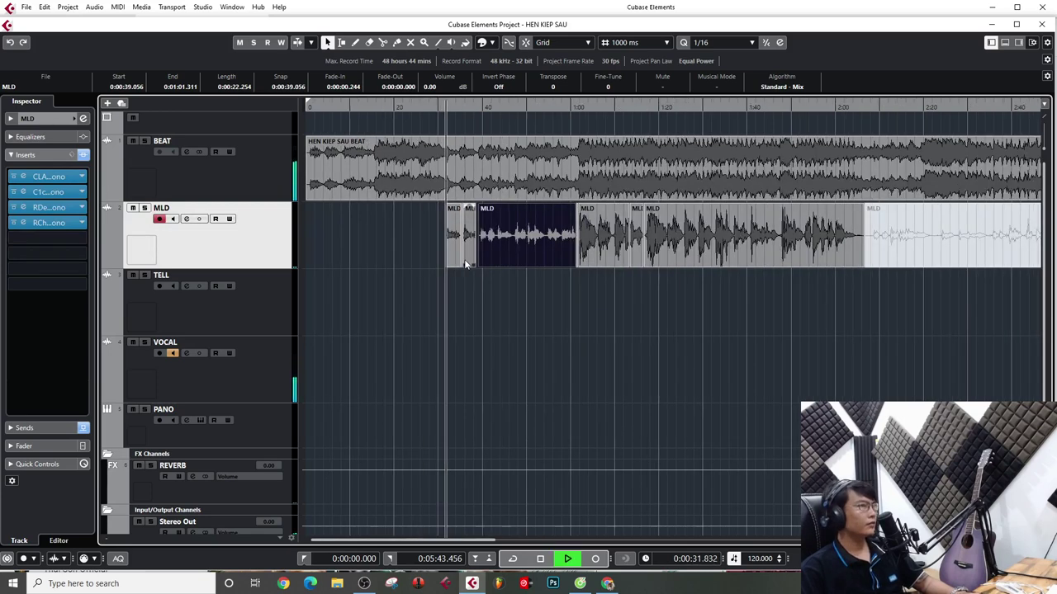
pyautogui.press('g')
pyautogui.press('g')
pyautogui.press('g')
pyautogui.press('g')
pyautogui.press('g')
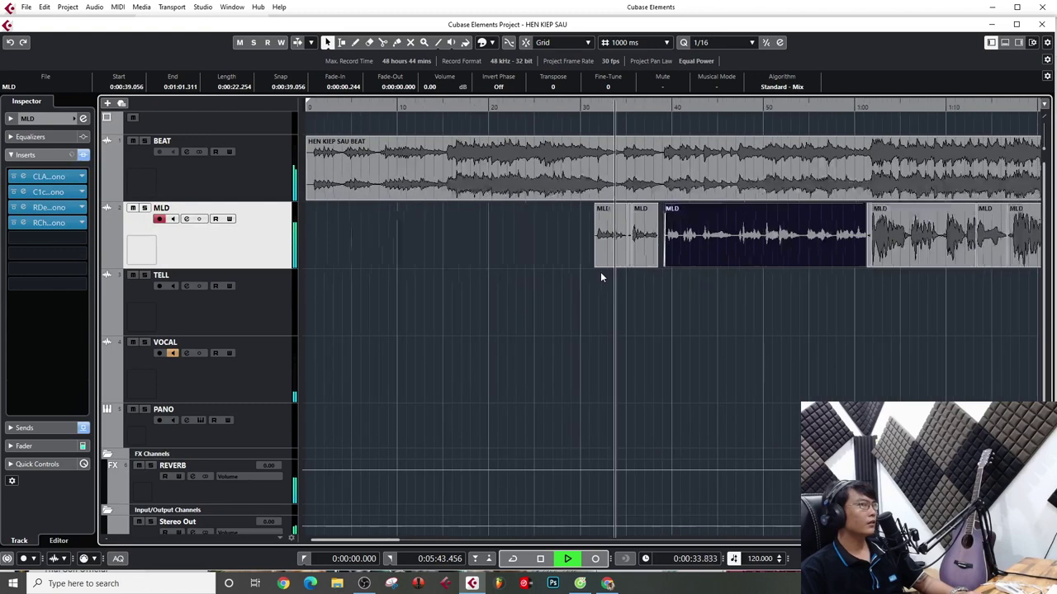
pyautogui.press('space')
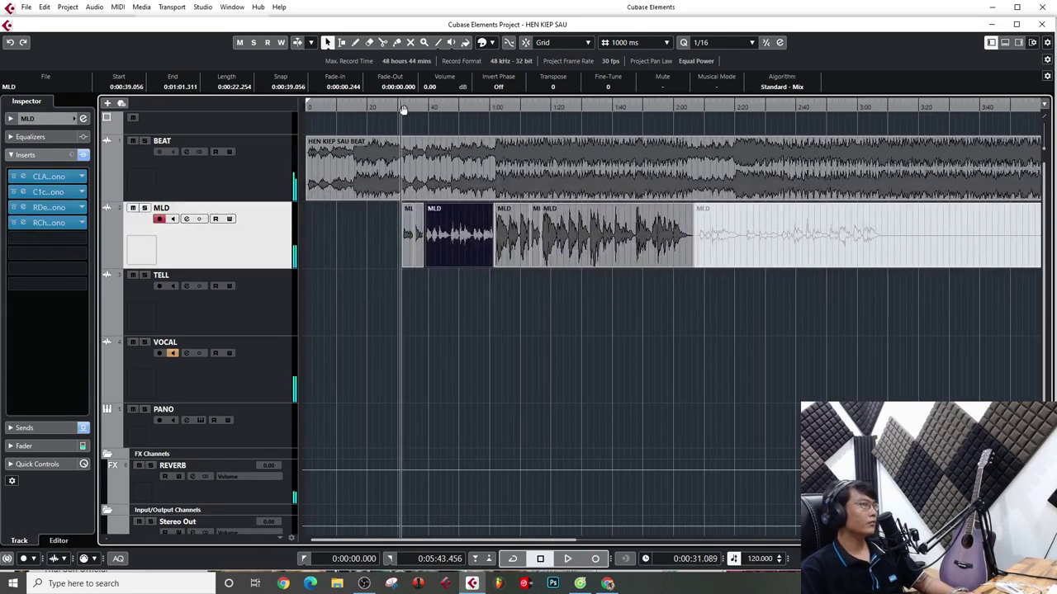
# Replay the first MLD phrases from around 0:31 up to about 0:36 to judge the quiet section against the beat
pyautogui.press('space')
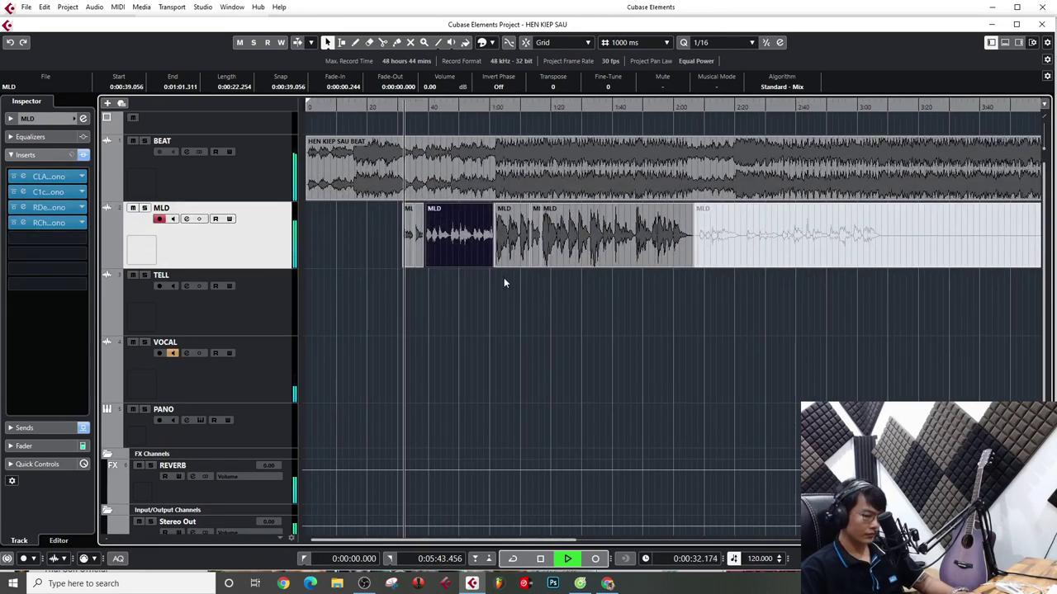
pyautogui.press('h')
pyautogui.press('h')
pyautogui.press('h')
pyautogui.press('h')
pyautogui.press('h')
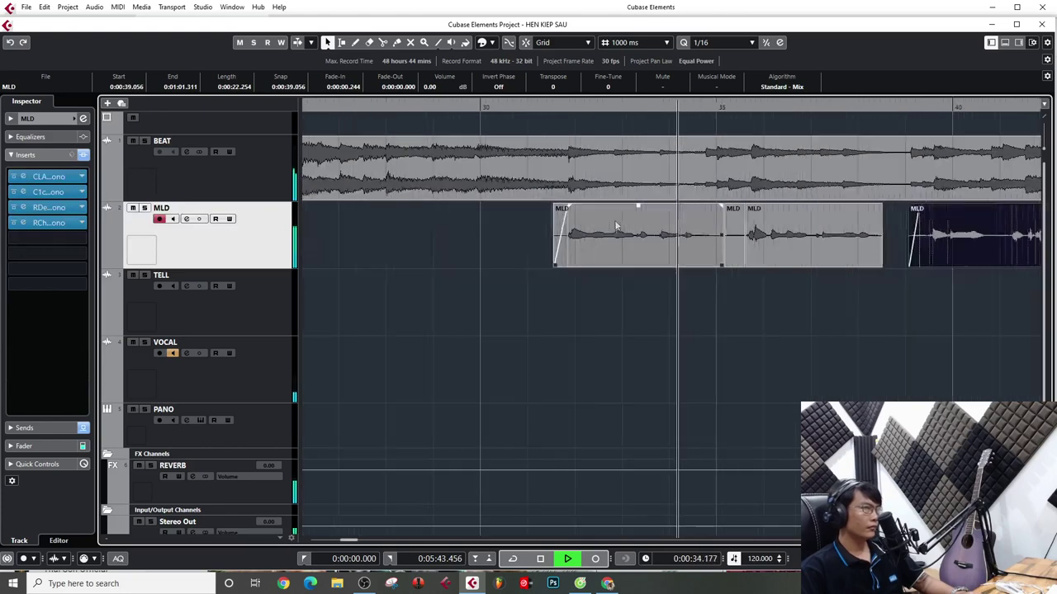
pyautogui.press('g')
pyautogui.press('g')
pyautogui.press('space')
pyautogui.click(633, 108)
pyautogui.press('space')
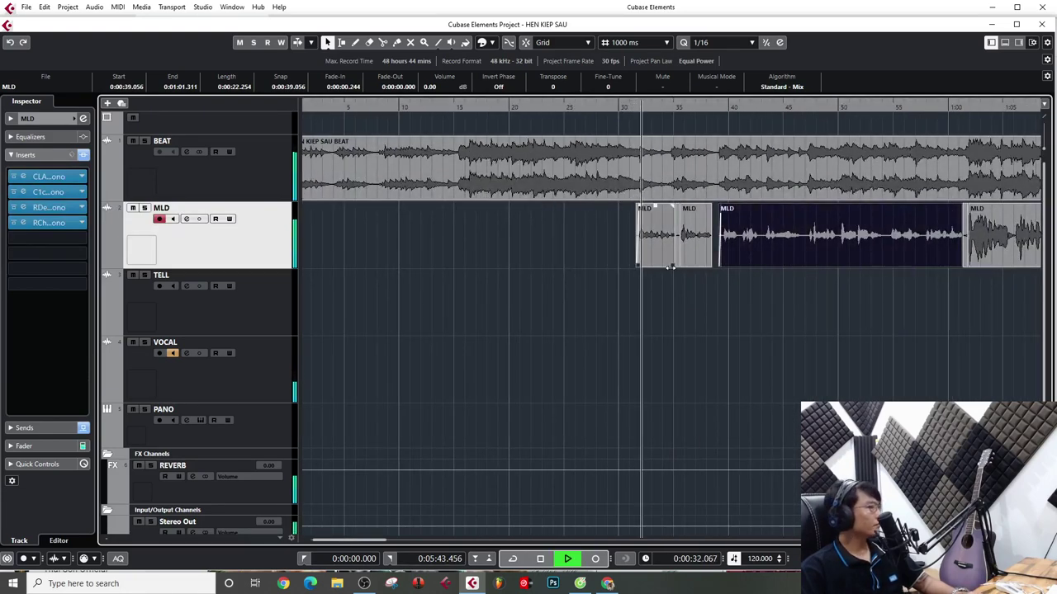
pyautogui.press('g')
pyautogui.press('h')
pyautogui.press('h')
pyautogui.press('h')
pyautogui.press('h')
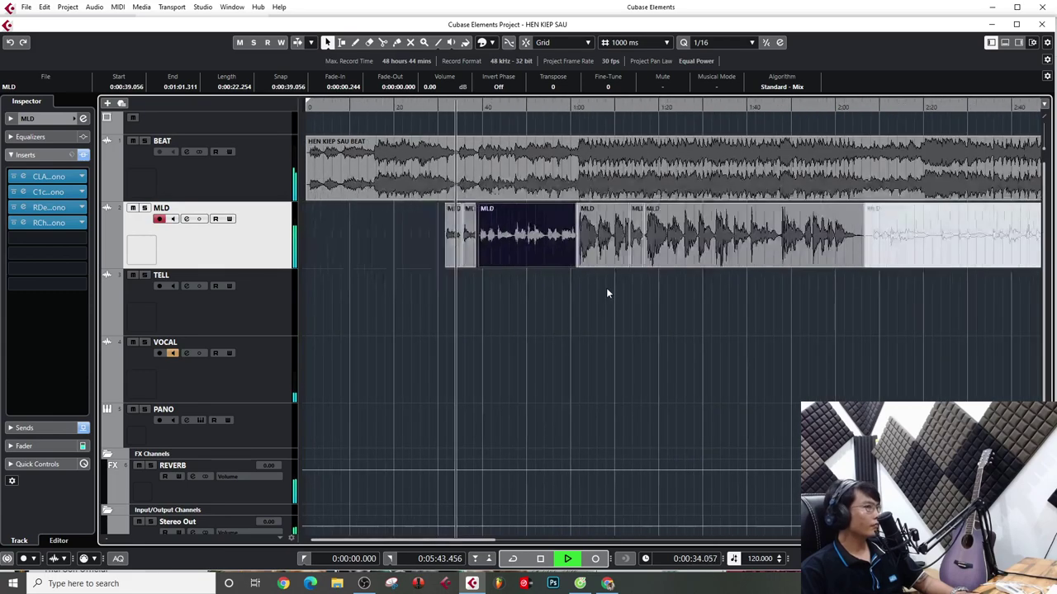
pyautogui.press('g')
pyautogui.press('g')
pyautogui.press('g')
pyautogui.press('g')
pyautogui.press('g')
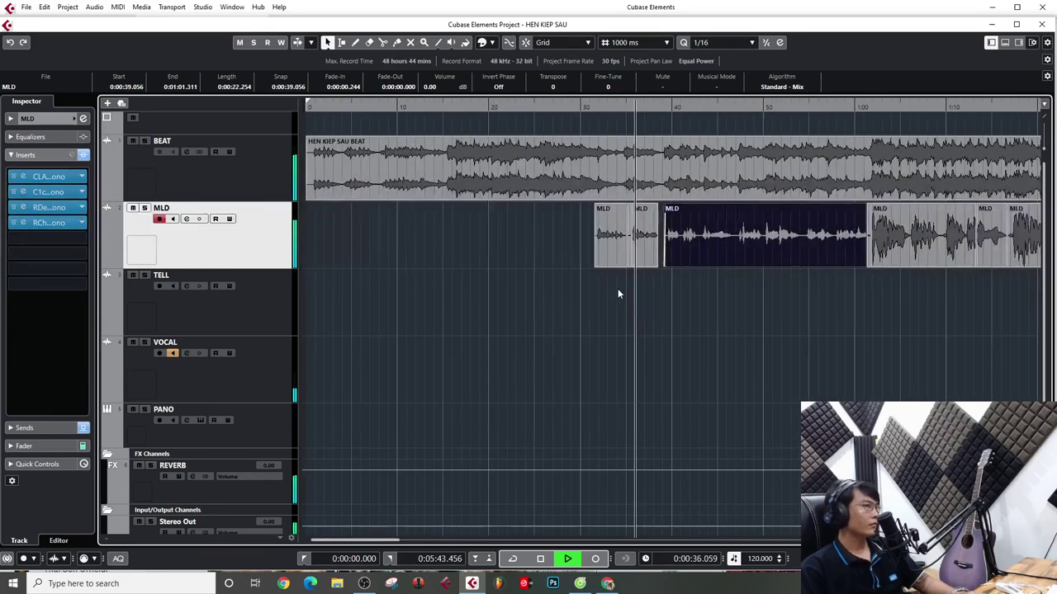
pyautogui.press('space')
# Play the louder MLD section from about 1:01 to 1:13 to compare its level with the quiet opening clips
pyautogui.click(577, 108)
pyautogui.press('space')
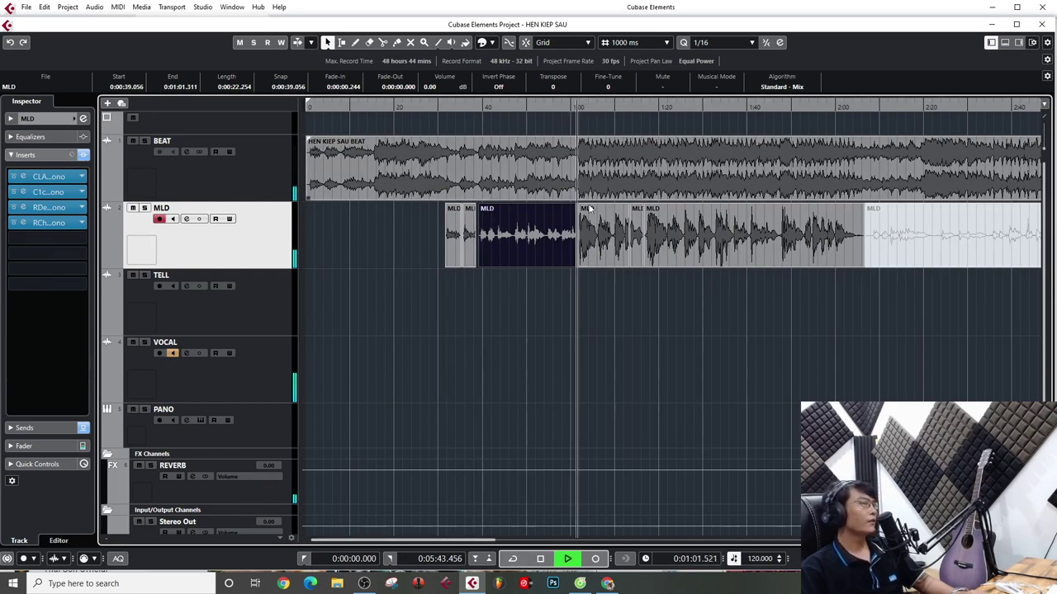
pyautogui.press('h')
pyautogui.press('h')
pyautogui.press('h')
pyautogui.press('h')
pyautogui.press('h')
pyautogui.press('h')
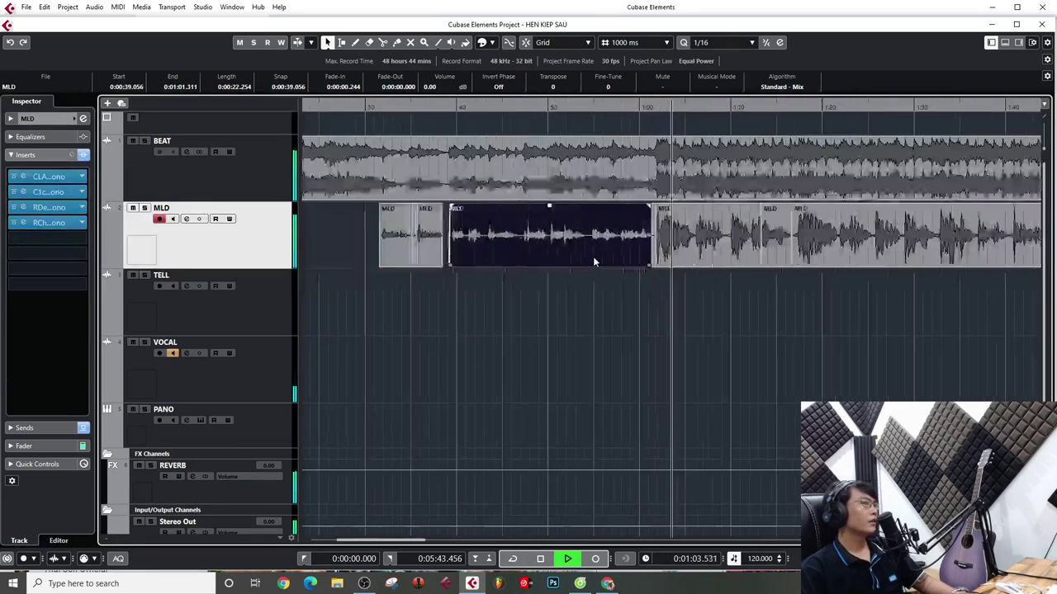
pyautogui.press('g')
pyautogui.press('g')
pyautogui.press('g')
pyautogui.press('g')
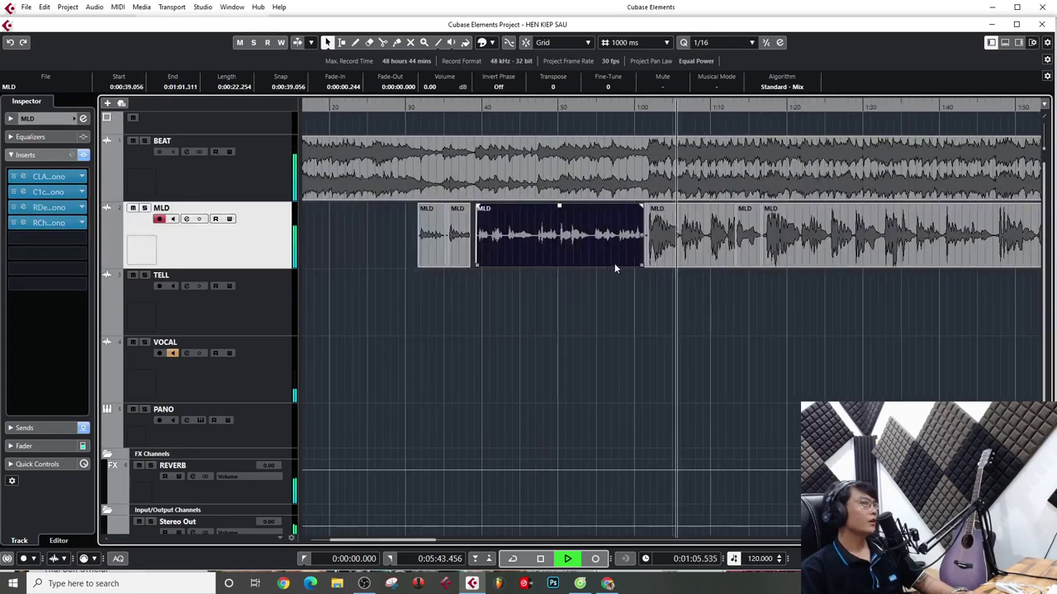
pyautogui.press('g')
pyautogui.press('g')
pyautogui.press('g')
pyautogui.press('h')
pyautogui.press('h')
pyautogui.press('h')
pyautogui.press('h')
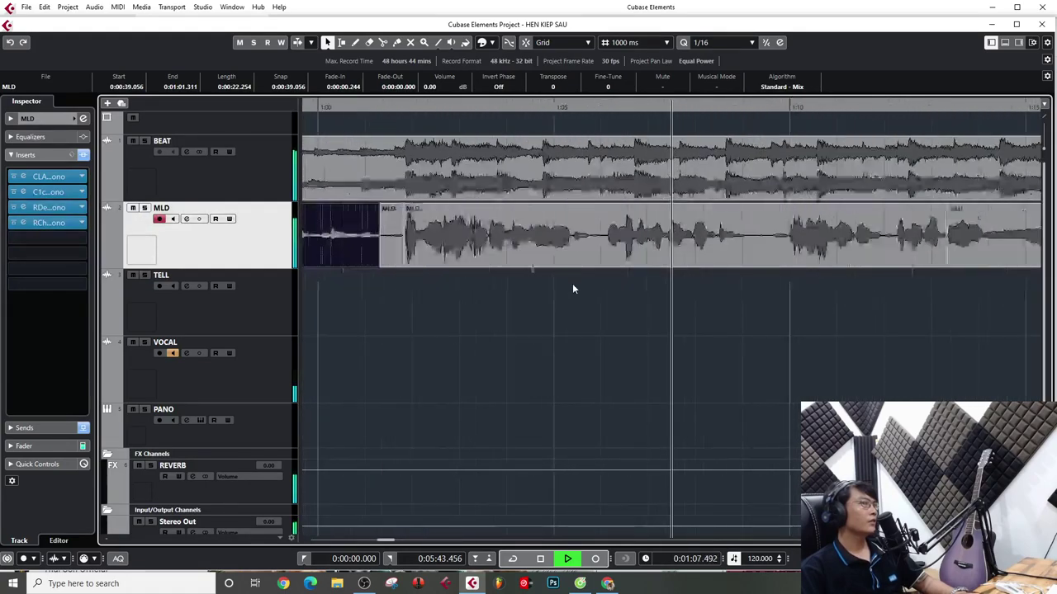
pyautogui.press('g')
pyautogui.press('g')
pyautogui.press('g')
pyautogui.press('h')
pyautogui.press('h')
pyautogui.press('h')
pyautogui.press('h')
pyautogui.press('h')
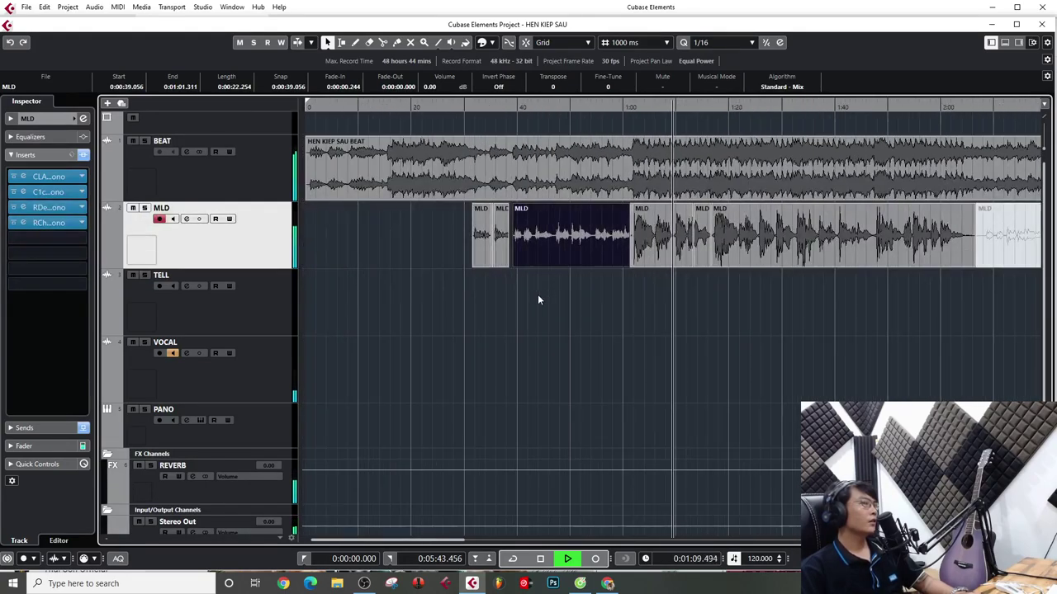
pyautogui.press('g')
pyautogui.press('g')
pyautogui.press('g')
pyautogui.press('g')
pyautogui.press('g')
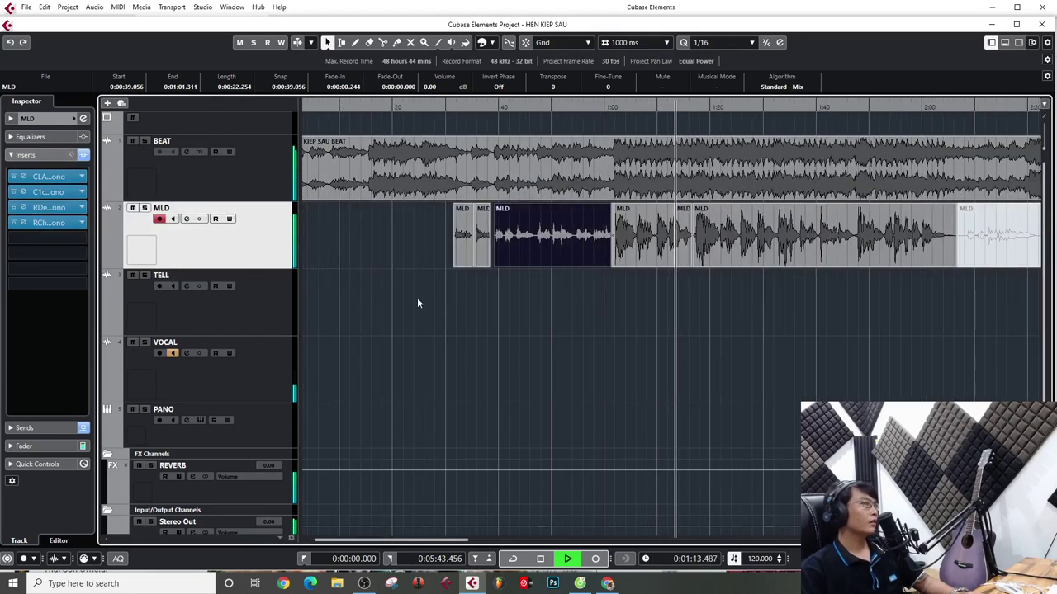
# Set RChannel's EQ band 4 on the MLD track to -0.9 dB at 15718 Hz while the louder section plays
pyautogui.press('space')
pyautogui.press('g')
pyautogui.press('g')
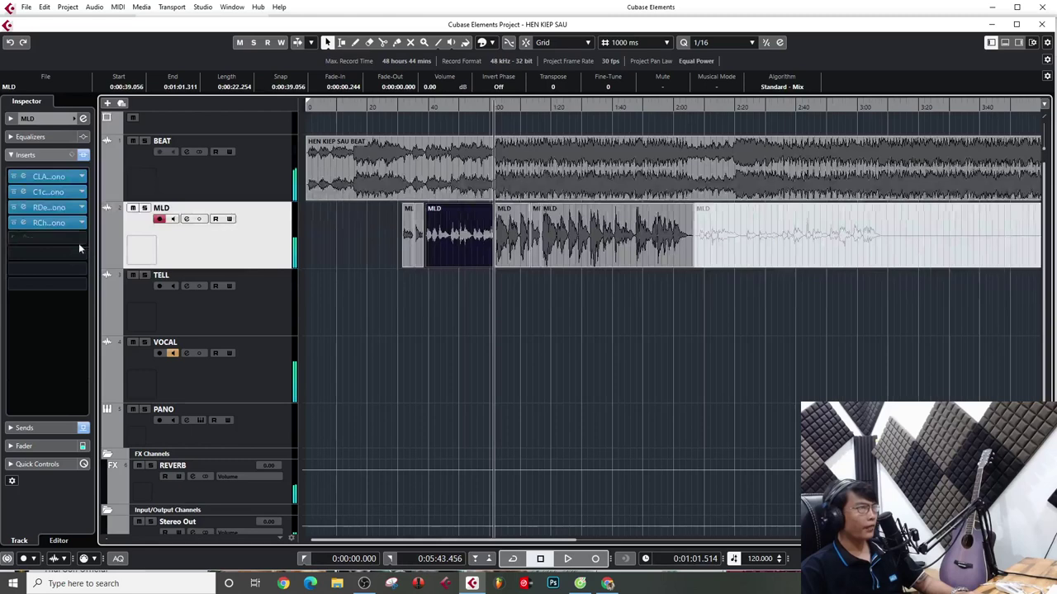
pyautogui.click(24, 226)
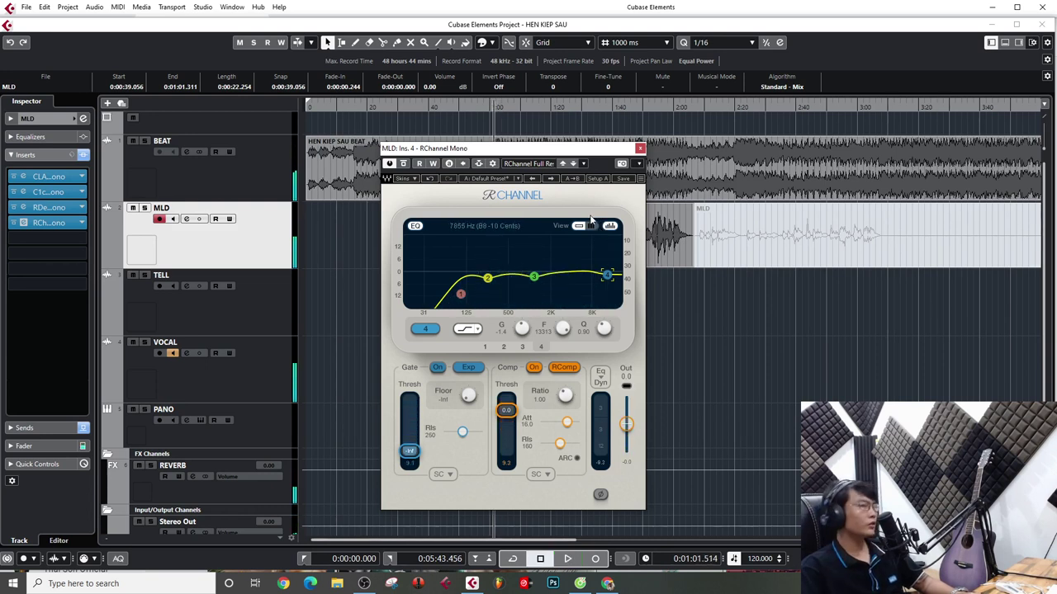
pyautogui.press('space')
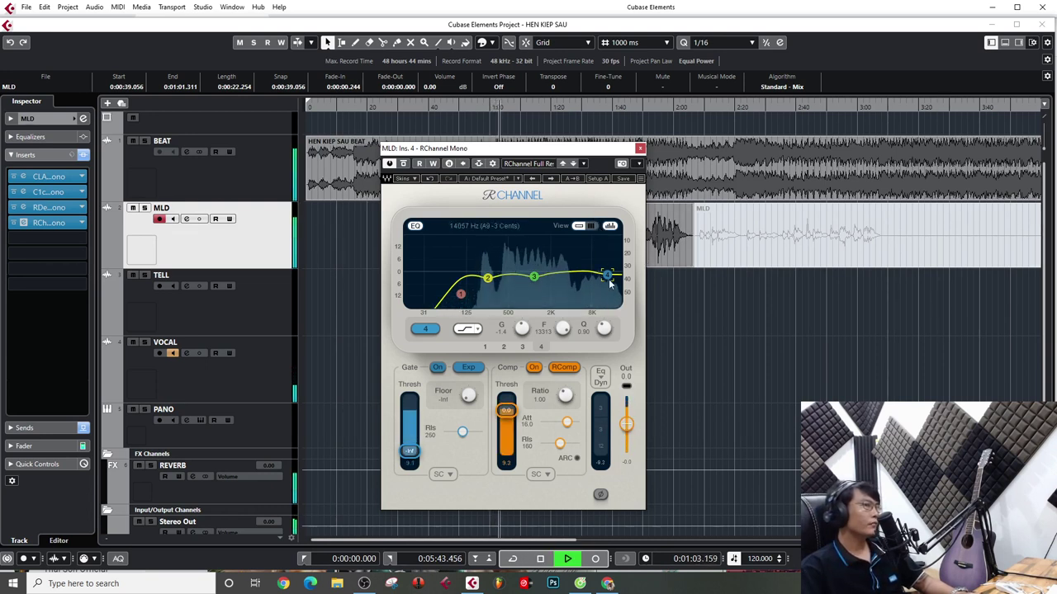
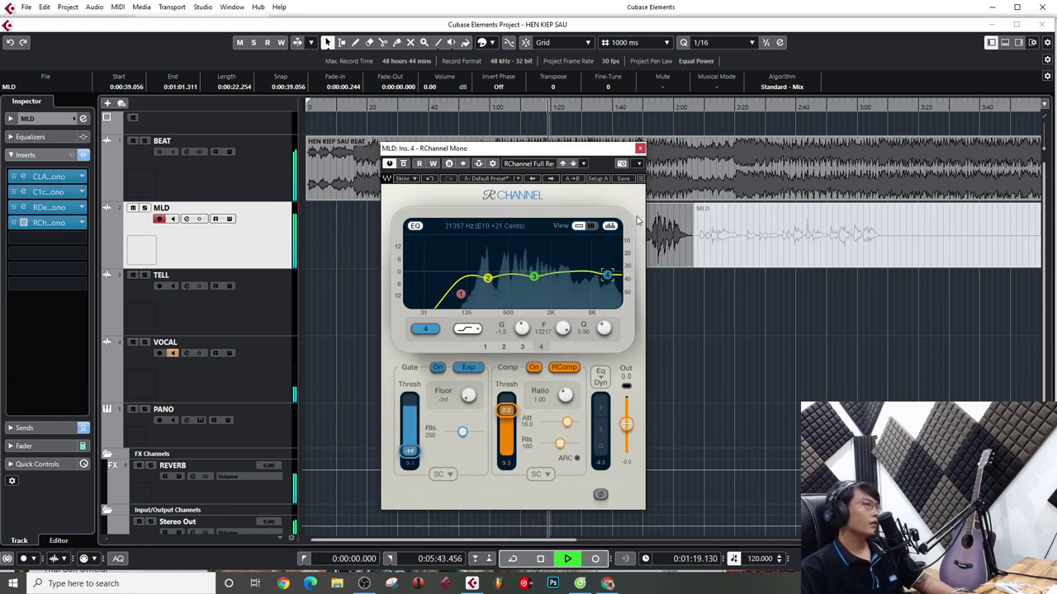
pyautogui.moveTo(607, 274); pyautogui.dragTo(611, 275)
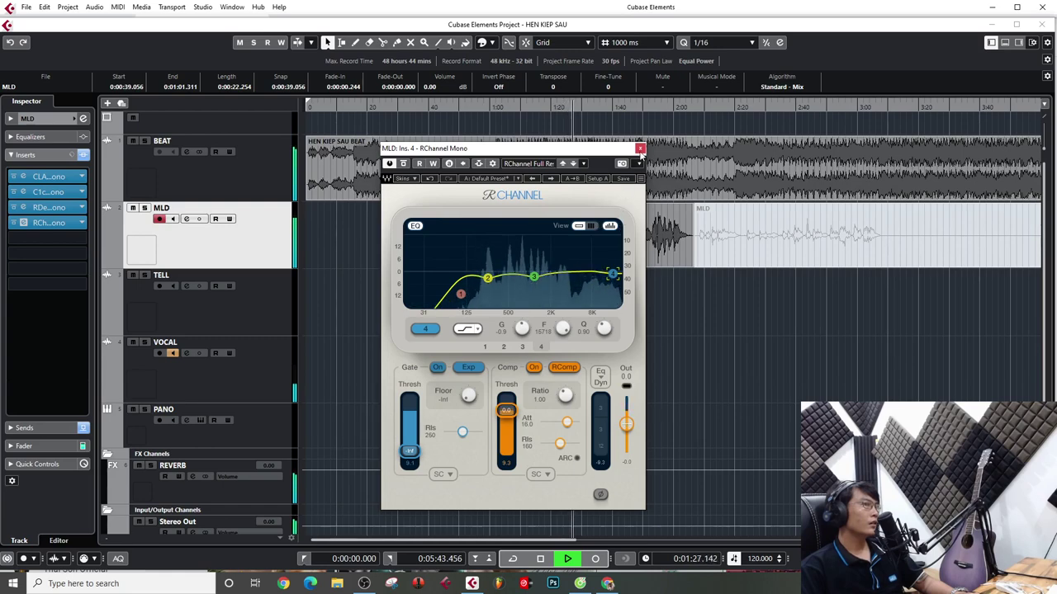
pyautogui.click(640, 149)
pyautogui.press('h')
pyautogui.press('h')
pyautogui.press('h')
pyautogui.press('h')
pyautogui.press('h')
pyautogui.press('h')
pyautogui.press('h')
pyautogui.press('h')
pyautogui.press('h')
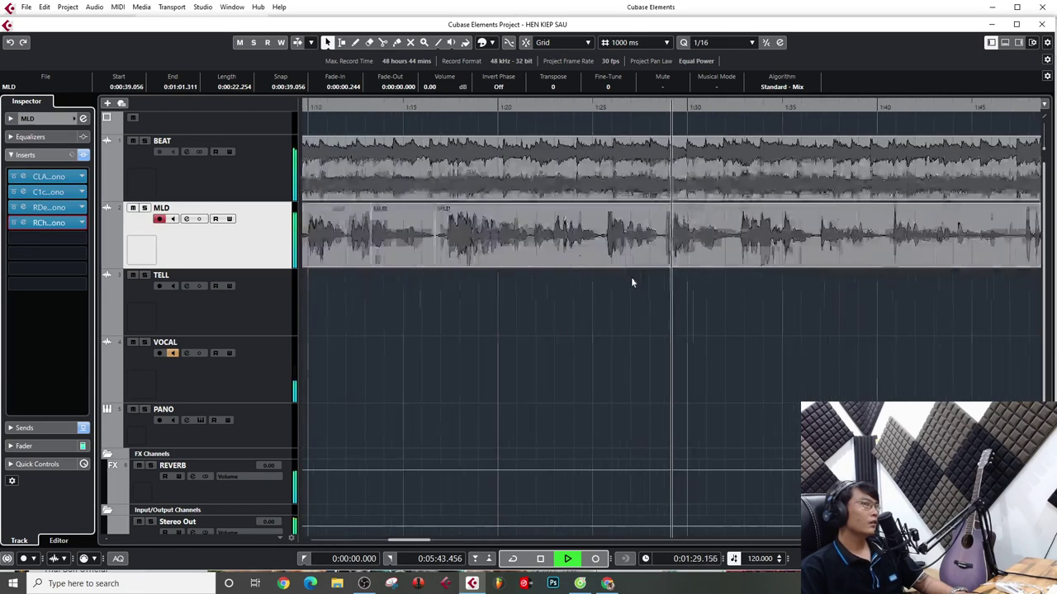
pyautogui.press('g')
pyautogui.press('g')
pyautogui.press('g')
pyautogui.press('g')
pyautogui.press('g')
pyautogui.press('g')
pyautogui.press('g')
pyautogui.press('g')
pyautogui.press('g')
pyautogui.press('g')
pyautogui.press('g')
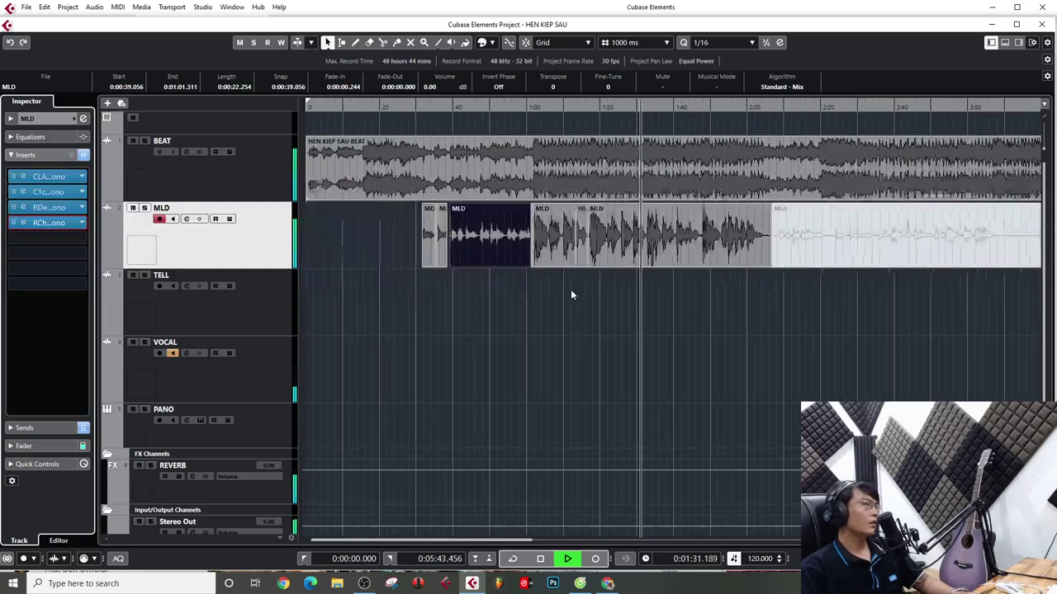
pyautogui.press('space')
pyautogui.press('h')
pyautogui.press('h')
pyautogui.press('h')
pyautogui.press('h')
pyautogui.press('h')
pyautogui.press('h')
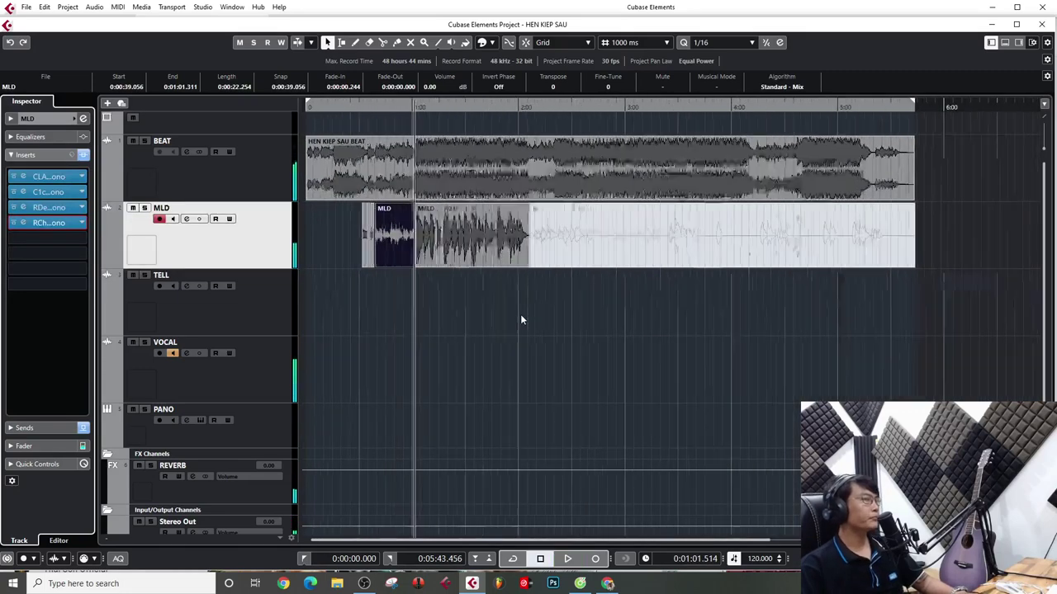
pyautogui.press('g')
pyautogui.press('g')
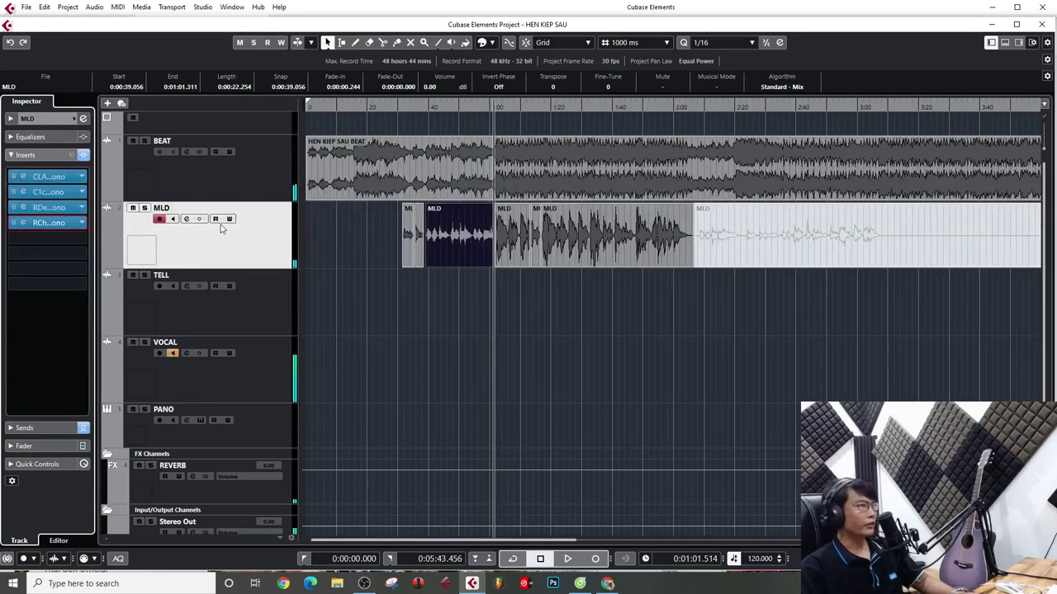
# Review the EQ curve in the MLD track's RChannel and close the plug-in
pyautogui.click(47, 226)
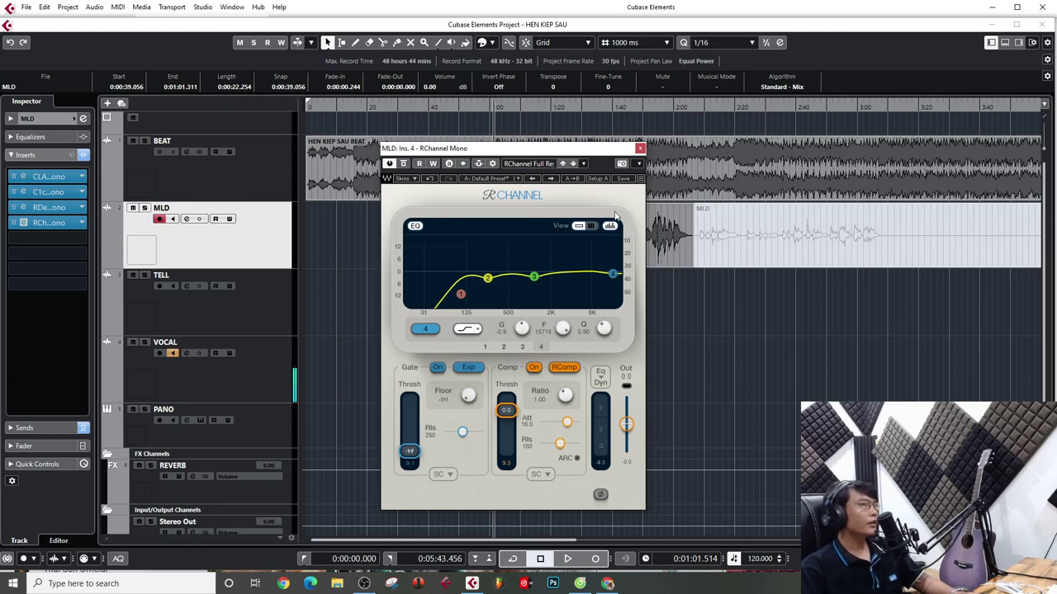
pyautogui.click(640, 150)
pyautogui.press('g')
pyautogui.press('g')
pyautogui.press('g')
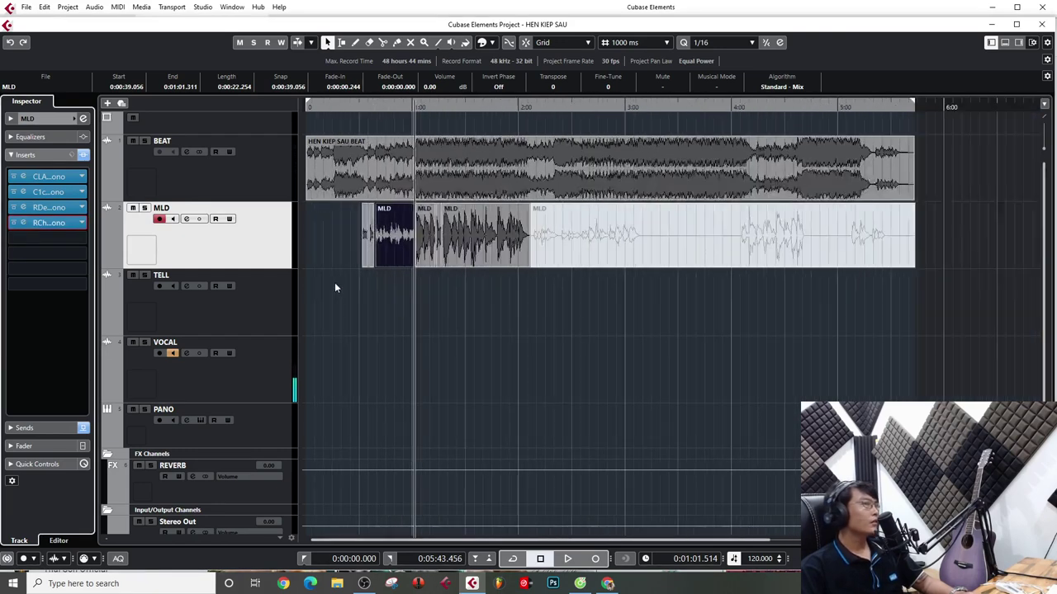
# Enable the low band of MLD's channel EQ at 59.4 Hz, -20.7 dB, with a Q of 3.9
pyautogui.click(187, 219)
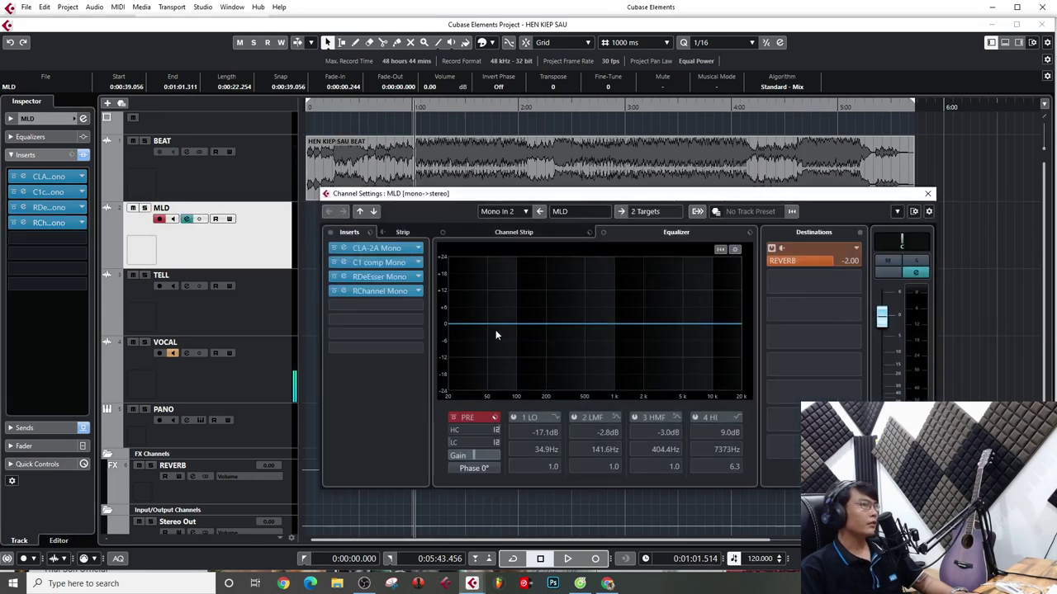
pyautogui.click(492, 324)
pyautogui.moveTo(492, 324); pyautogui.dragTo(494, 385)
pyautogui.scroll(10, 496, 383)
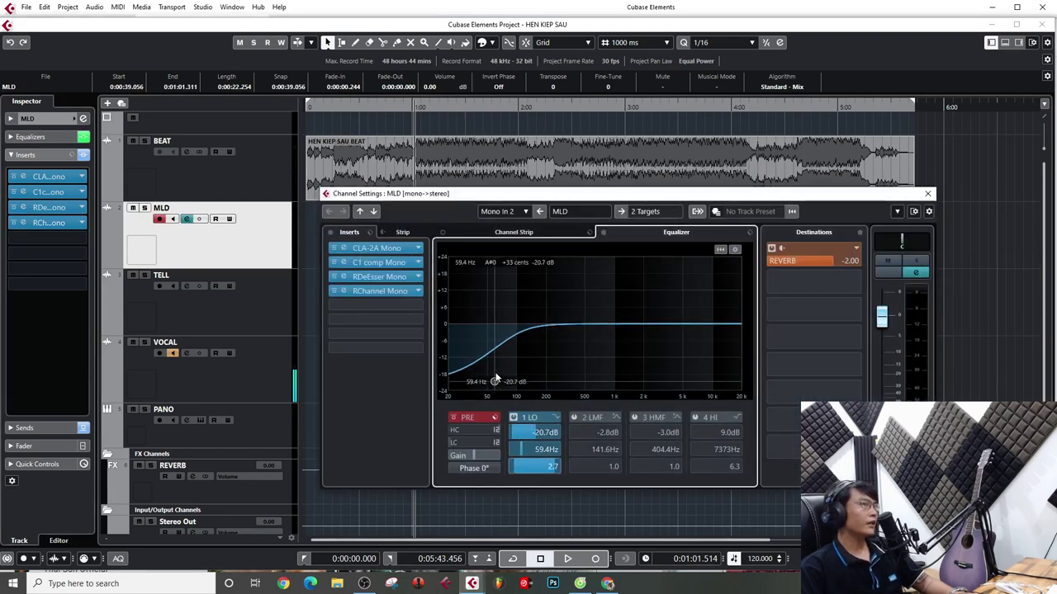
pyautogui.press('space')
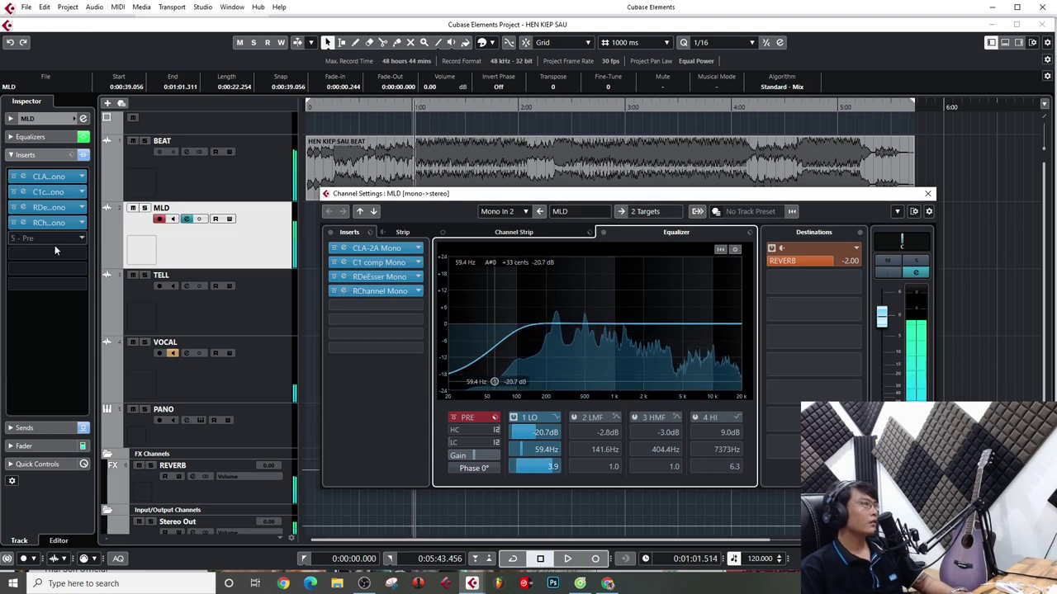
# Bypass RChannel on the MLD track and move the channel EQ's low band to 52.2 Hz at -21.6 dB
pyautogui.click(14, 223)
pyautogui.press('space')
pyautogui.click(174, 245)
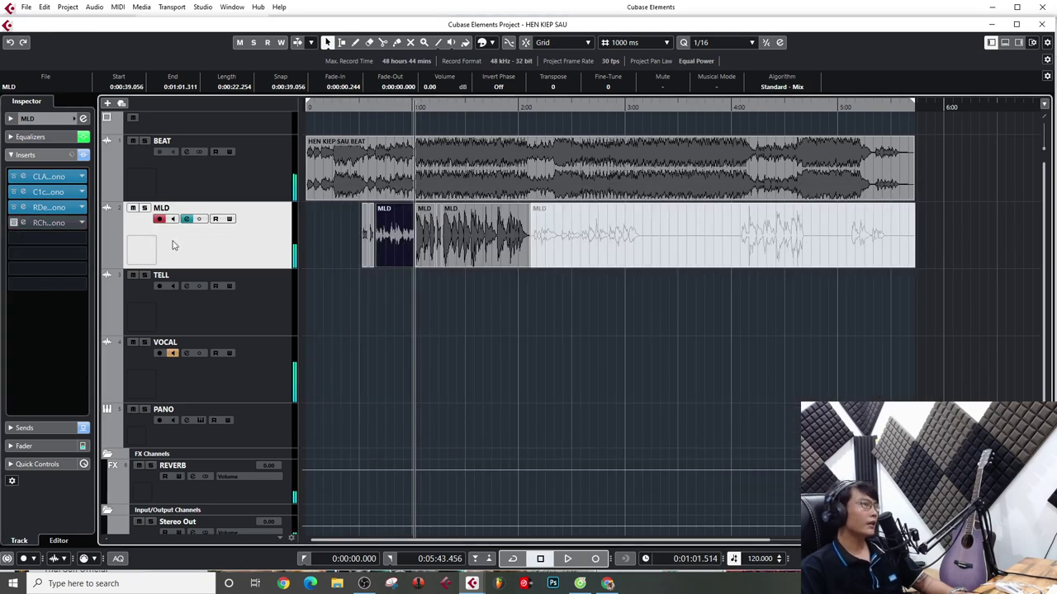
pyautogui.click(186, 219)
pyautogui.moveTo(495, 380); pyautogui.dragTo(488, 384)
pyautogui.press('space')
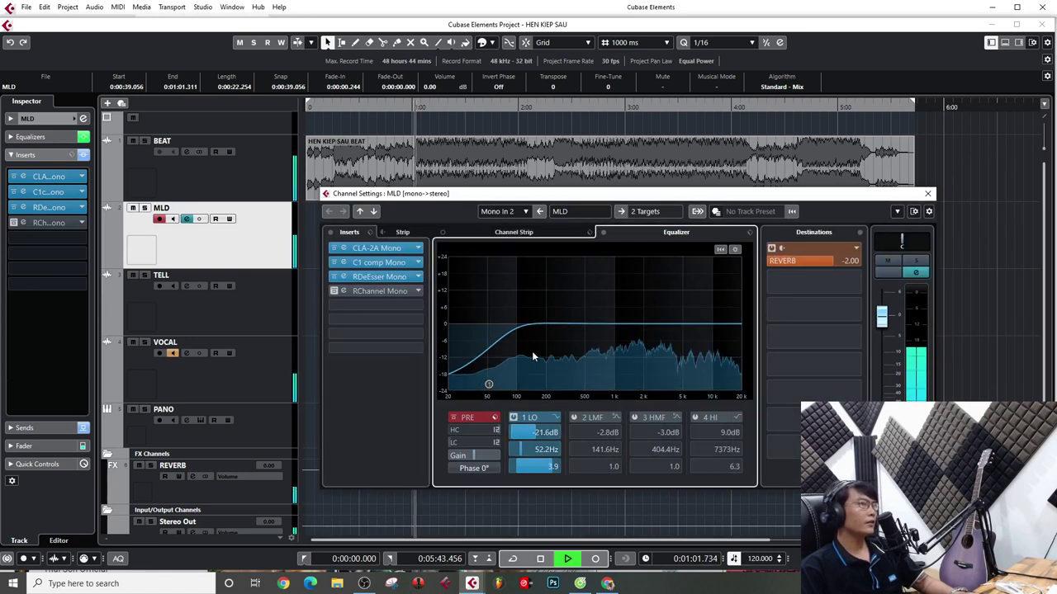
# Shape MLD's channel EQ with LMF -4.3 dB at 250.4 Hz, HMF -2.8 dB at 951.3 Hz, and LO -20.1 dB at 66.8 Hz
pyautogui.click(604, 335)
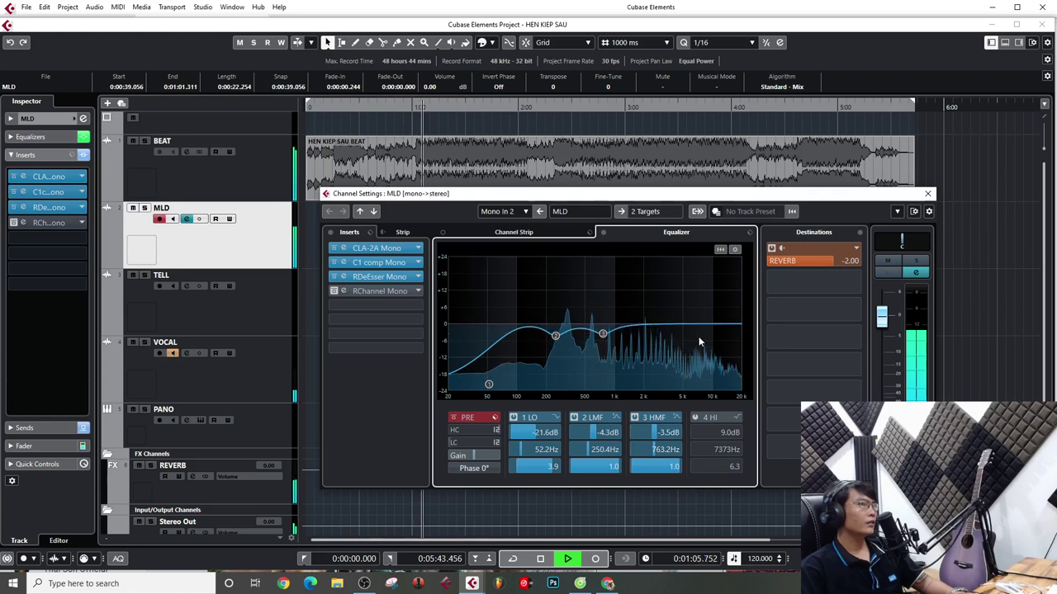
pyautogui.moveTo(489, 384); pyautogui.dragTo(498, 379)
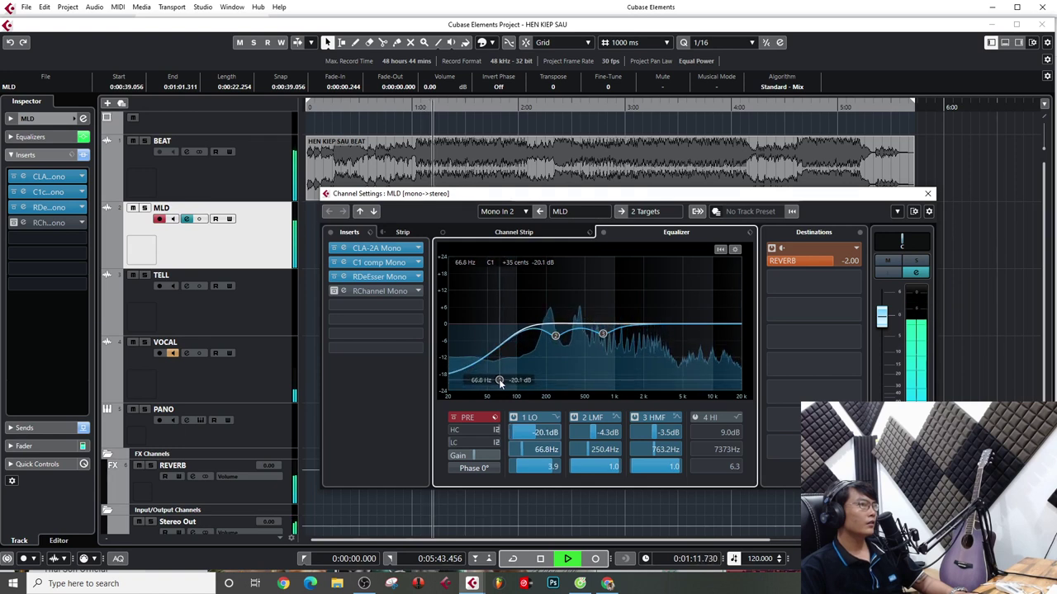
pyautogui.moveTo(603, 334); pyautogui.dragTo(611, 330)
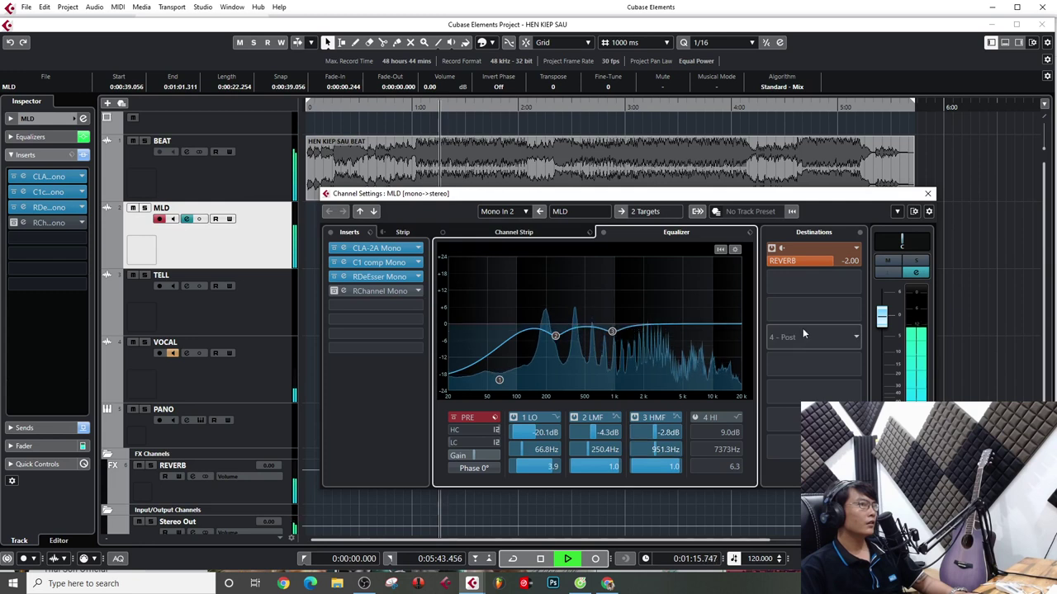
# Set the channel EQ's high band to -2.0 dB at 10327 Hz with a Q of 2.2 and audition the louder MLD section
pyautogui.moveTo(731, 325); pyautogui.dragTo(718, 332)
pyautogui.scroll(-5, 717, 333)
pyautogui.scroll(-4, 718, 333)
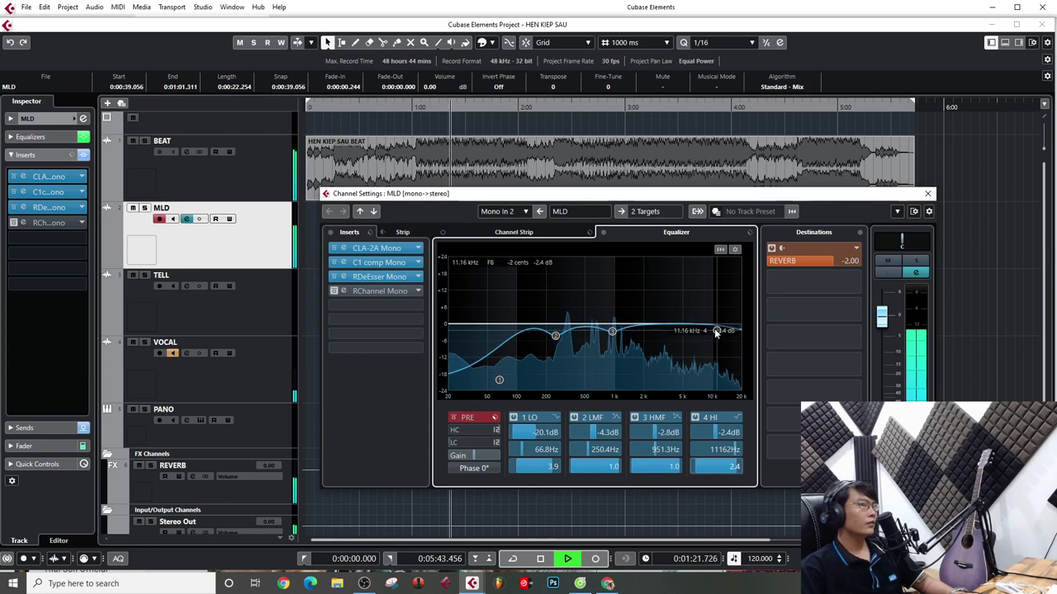
pyautogui.moveTo(720, 334); pyautogui.dragTo(713, 329)
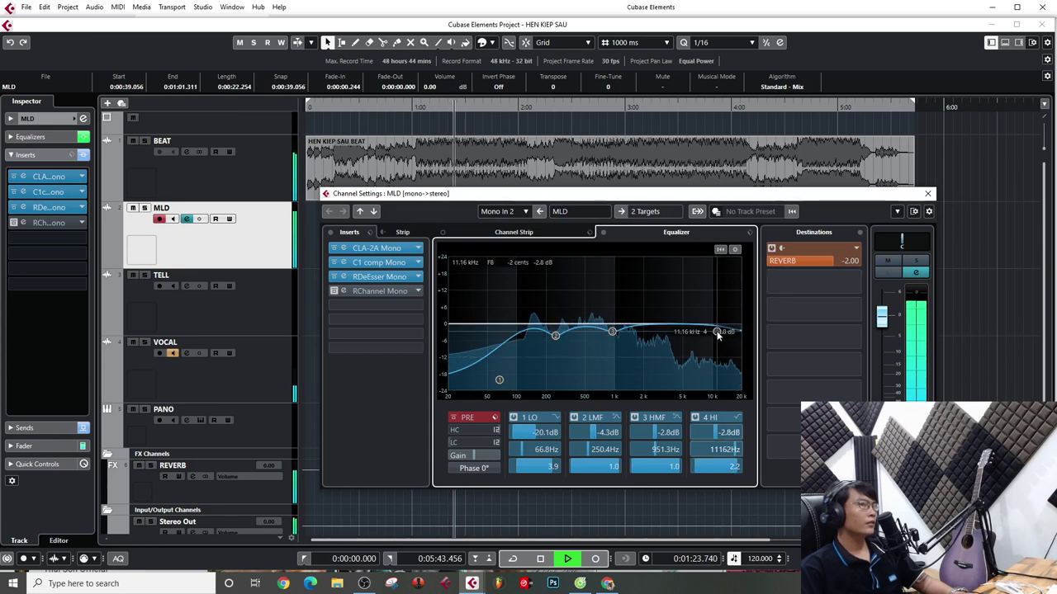
pyautogui.press('space')
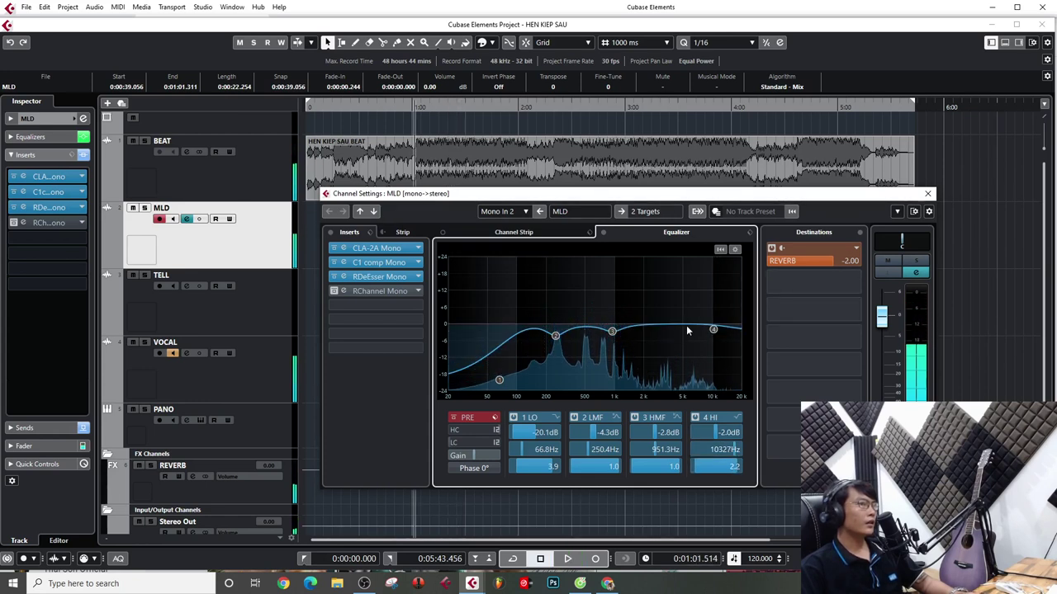
pyautogui.press('space')
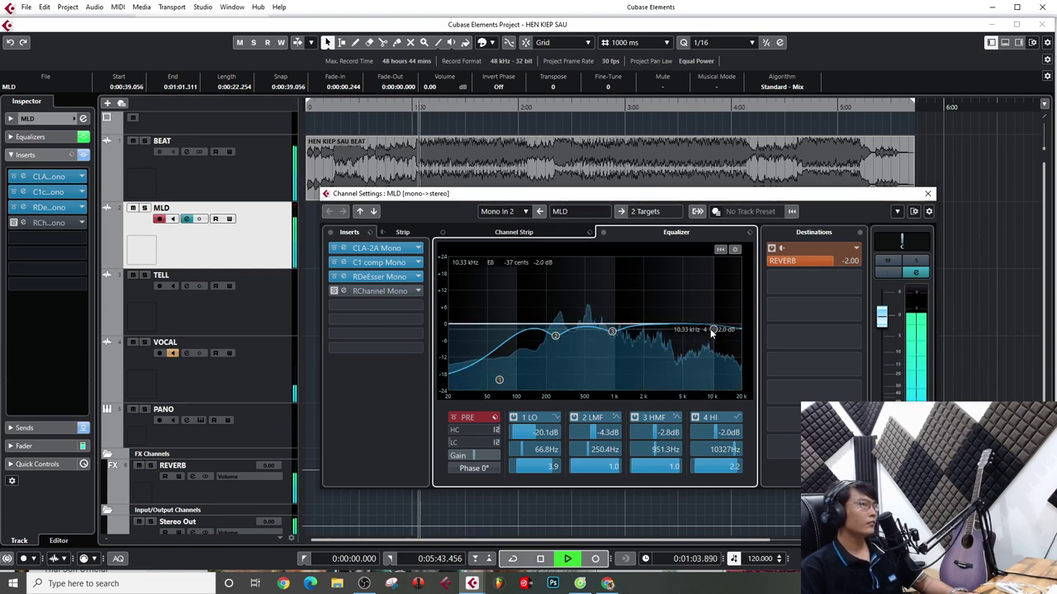
pyautogui.press('space')
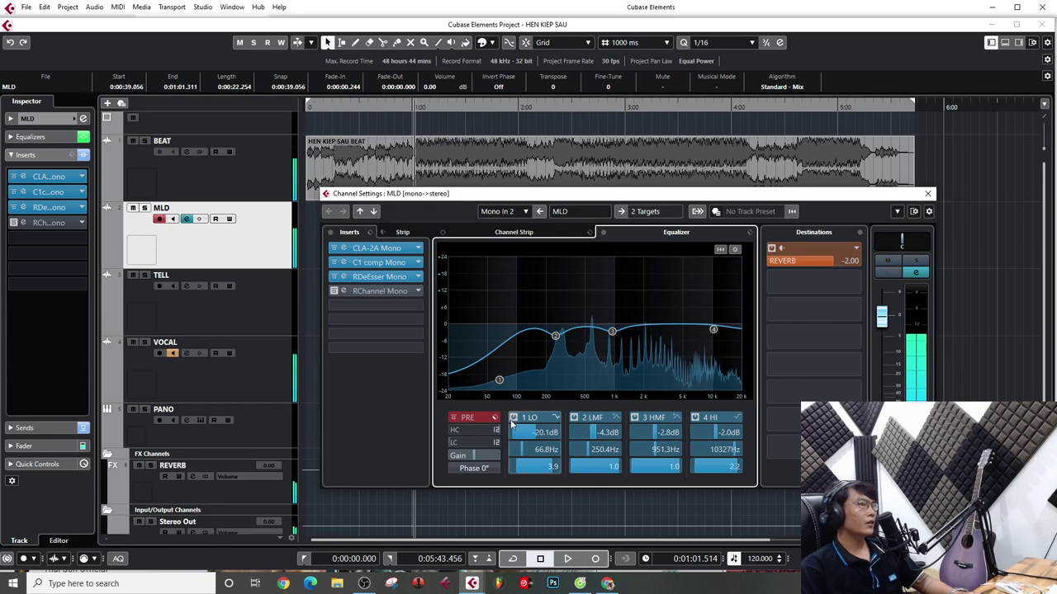
# Switch off all four channel EQ bands on the MLD track and reactivate RChannel
pyautogui.click(512, 418)
pyautogui.click(574, 418)
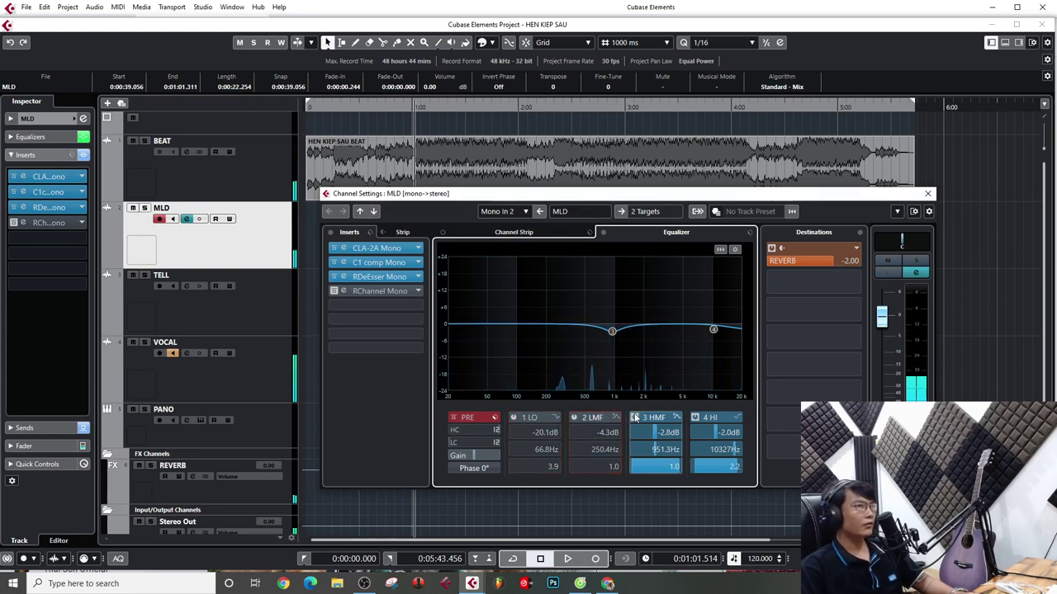
pyautogui.click(633, 418)
pyautogui.click(694, 418)
pyautogui.click(334, 290)
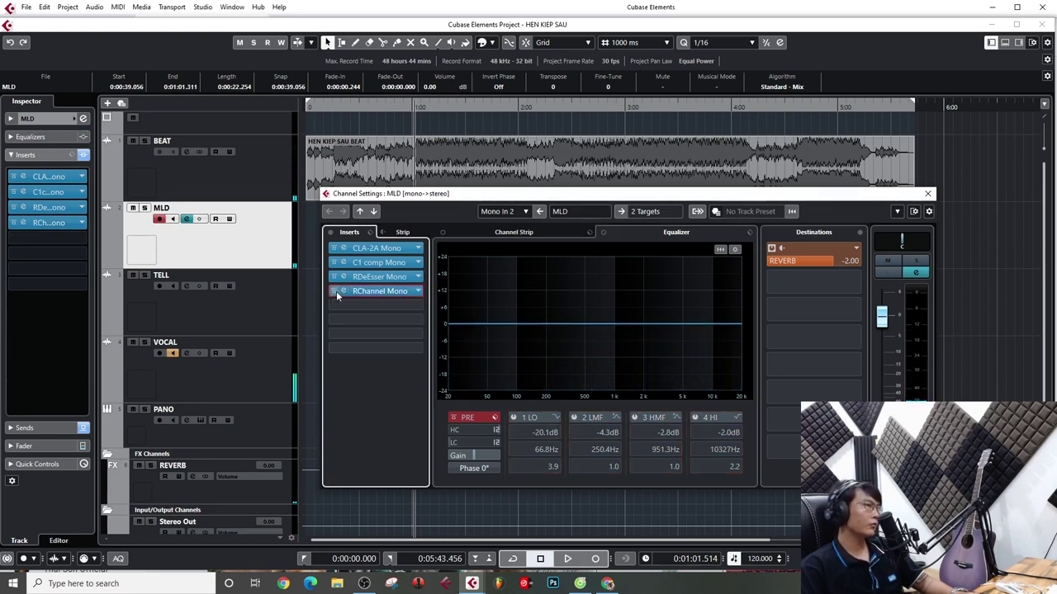
# Audition the louder MLD section from about 1:01 with RChannel's analyzer open, and close the plug-in and channel settings
pyautogui.click(343, 291)
pyautogui.press('space')
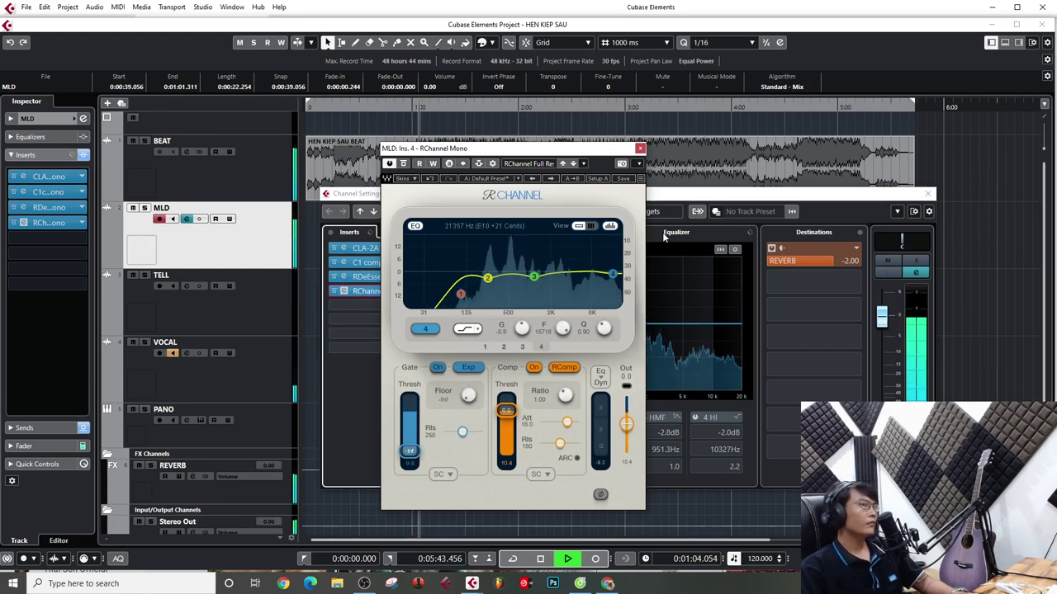
pyautogui.click(640, 148)
pyautogui.press('space')
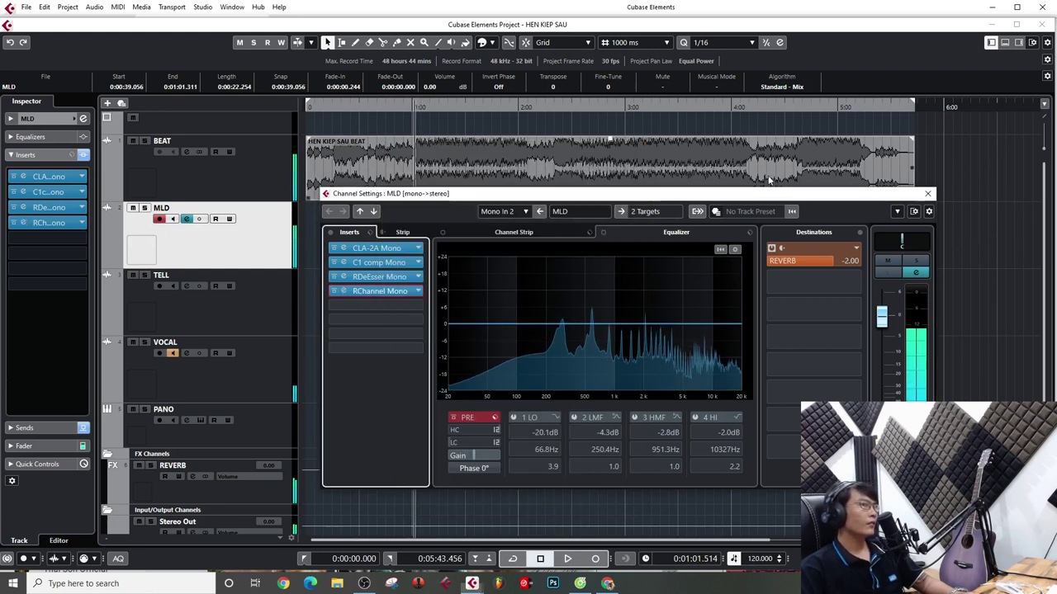
pyautogui.click(927, 194)
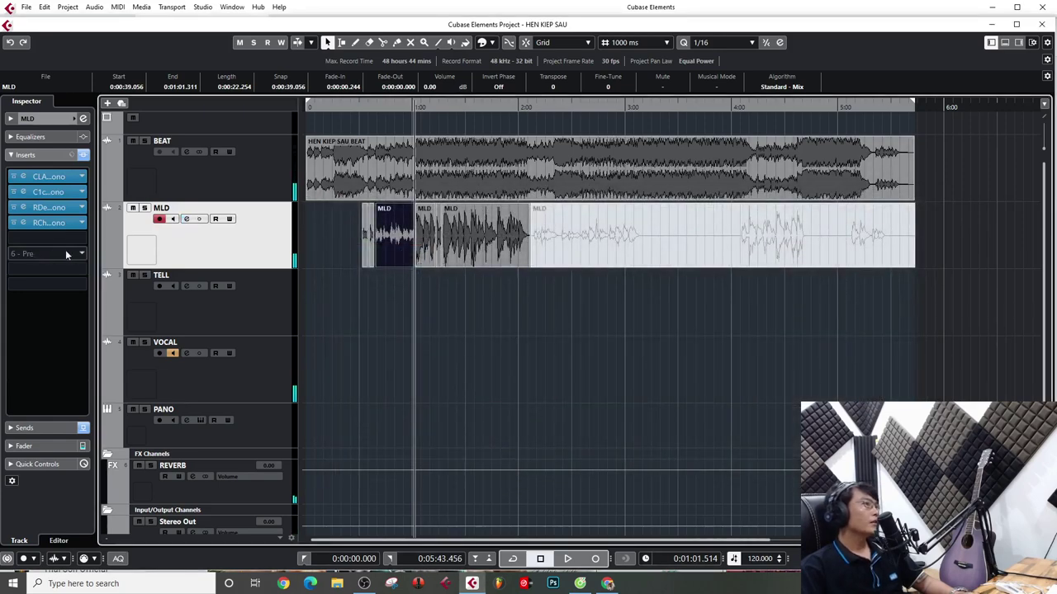
pyautogui.press('h')
pyautogui.press('h')
pyautogui.press('h')
pyautogui.press('h')
pyautogui.press('h')
pyautogui.press('h')
pyautogui.press('h')
pyautogui.press('h')
pyautogui.press('h')
pyautogui.press('h')
pyautogui.press('g')
pyautogui.press('g')
pyautogui.press('g')
pyautogui.press('g')
pyautogui.press('g')
pyautogui.press('g')
pyautogui.press('g')
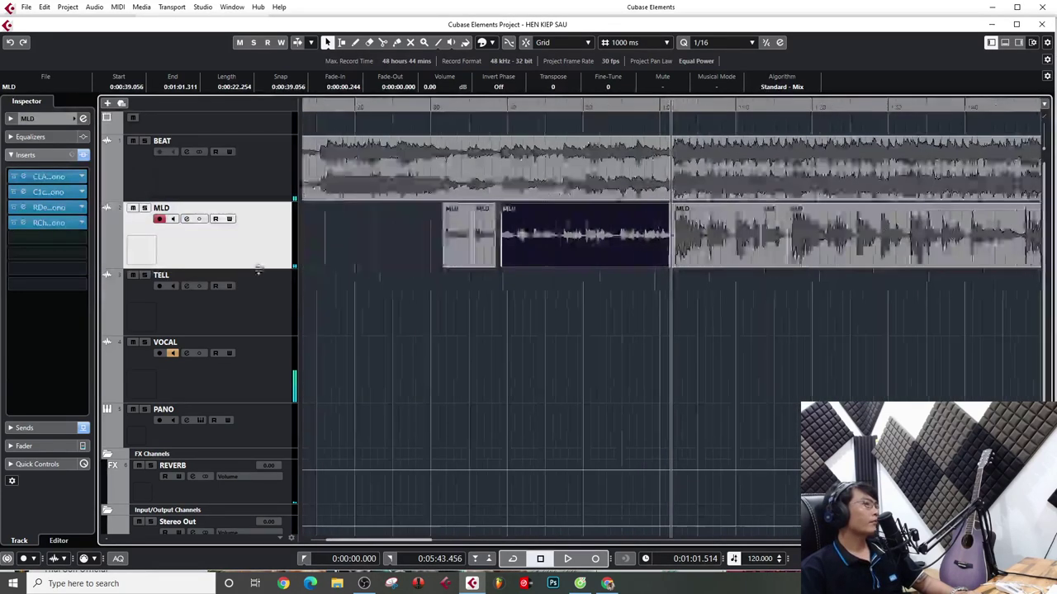
pyautogui.press('g')
pyautogui.press('g')
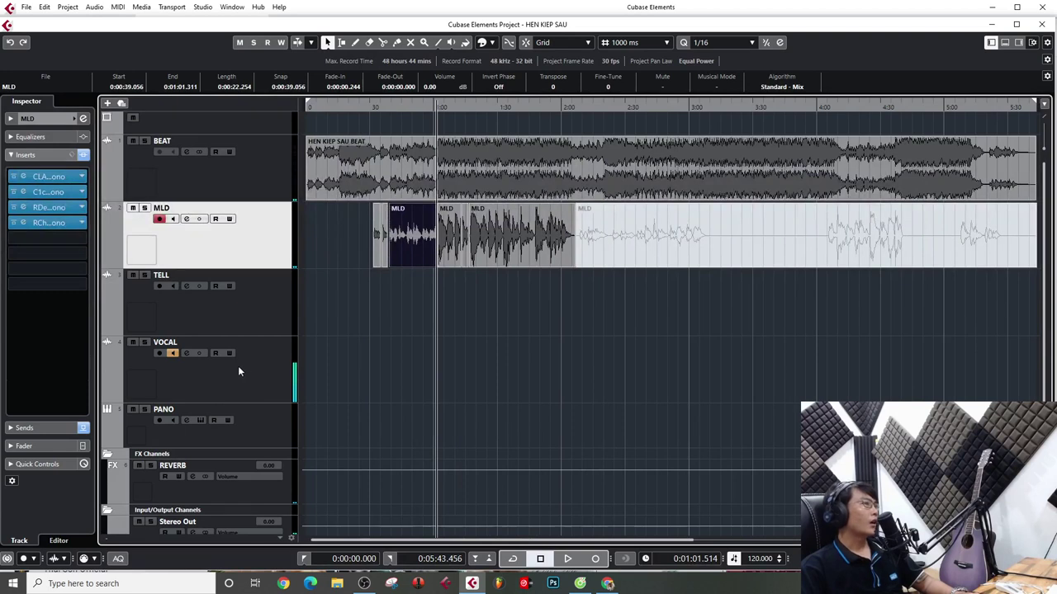
pyautogui.scroll(-1, 247, 376)
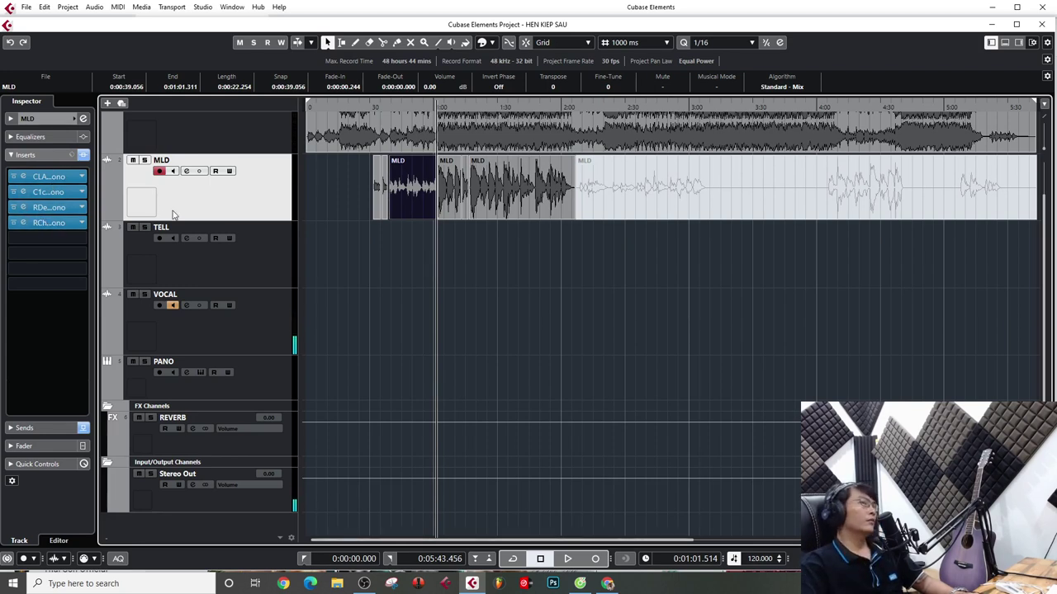
# Find the EQ plug-ins and load API-550A Mono into the MLD track's fifth insert slot
pyautogui.click(54, 238)
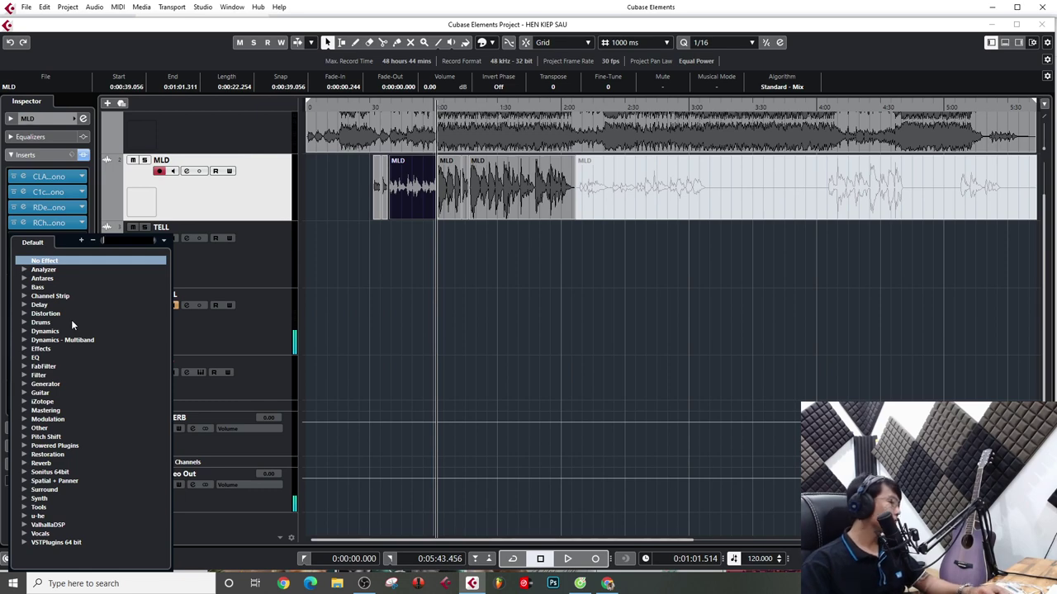
pyautogui.write('EQ')
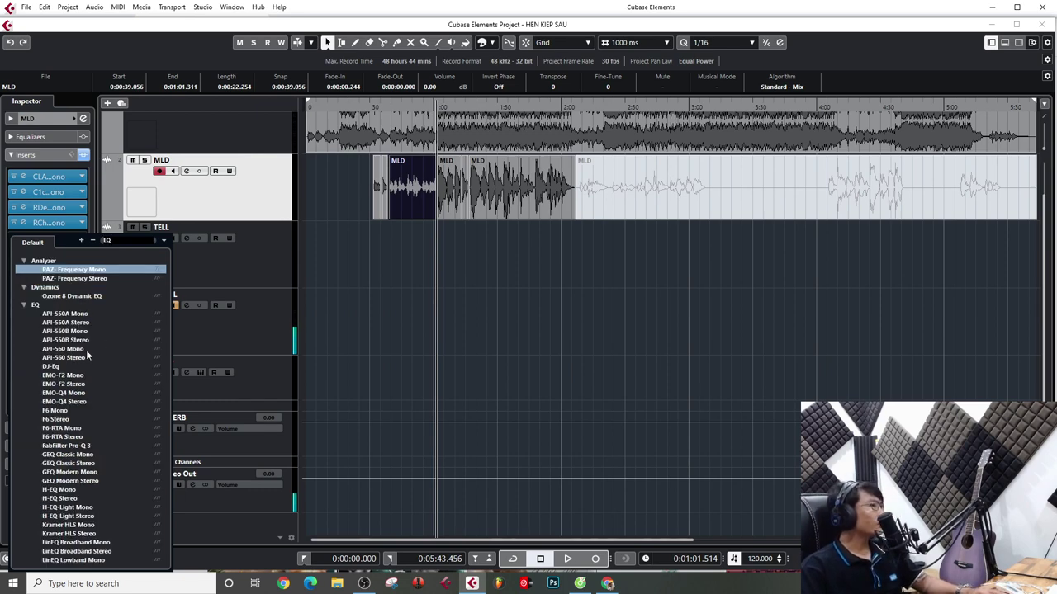
pyautogui.click(74, 314)
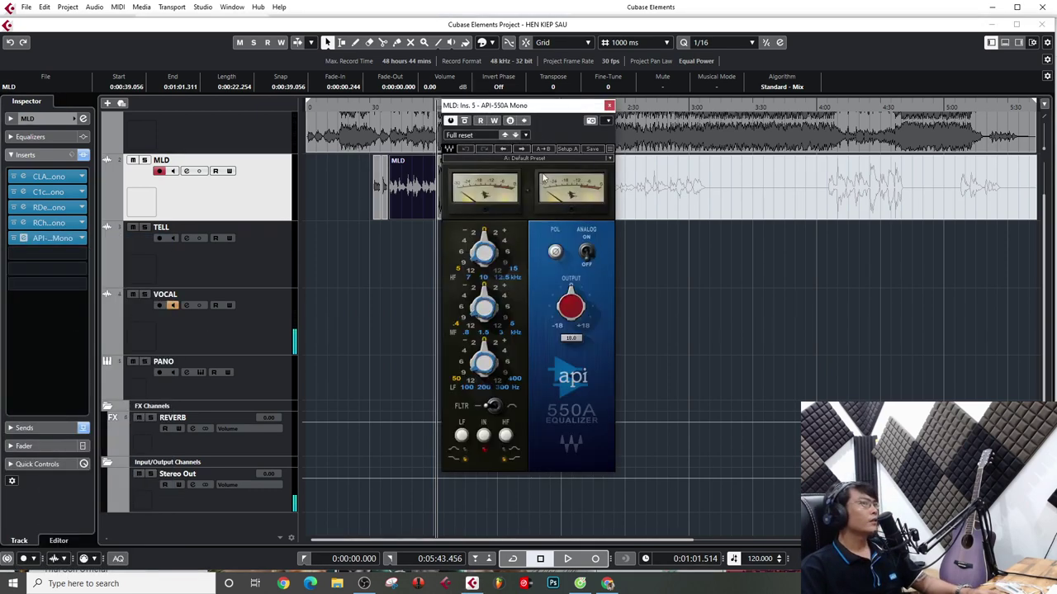
# Try API-550A's HF band at 12.5 kHz with 0 dB gain while auditioning the louder MLD section from about 1:01
pyautogui.moveTo(537, 111); pyautogui.dragTo(568, 163)
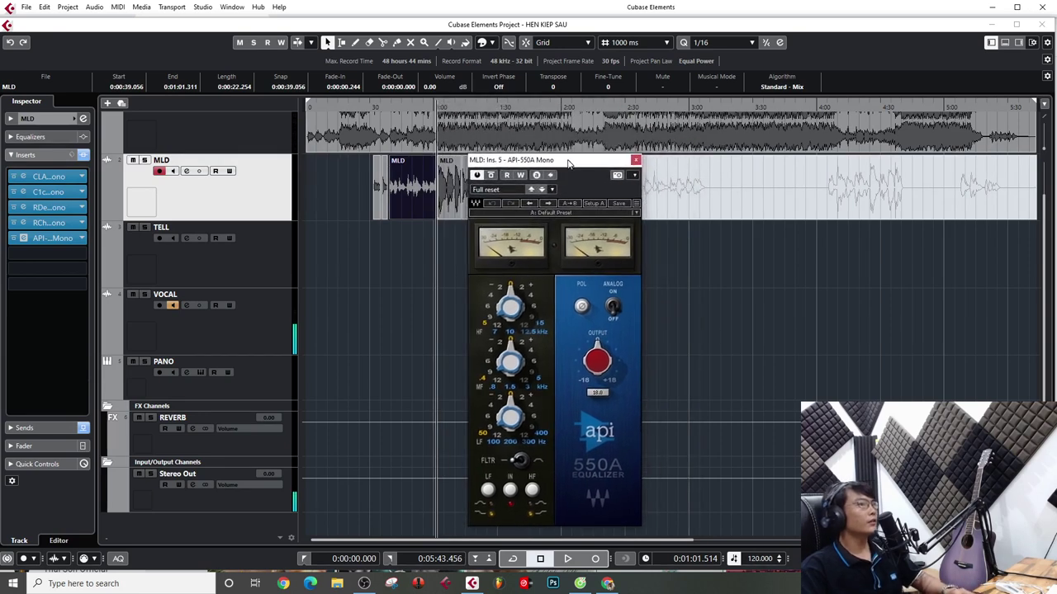
pyautogui.press('space')
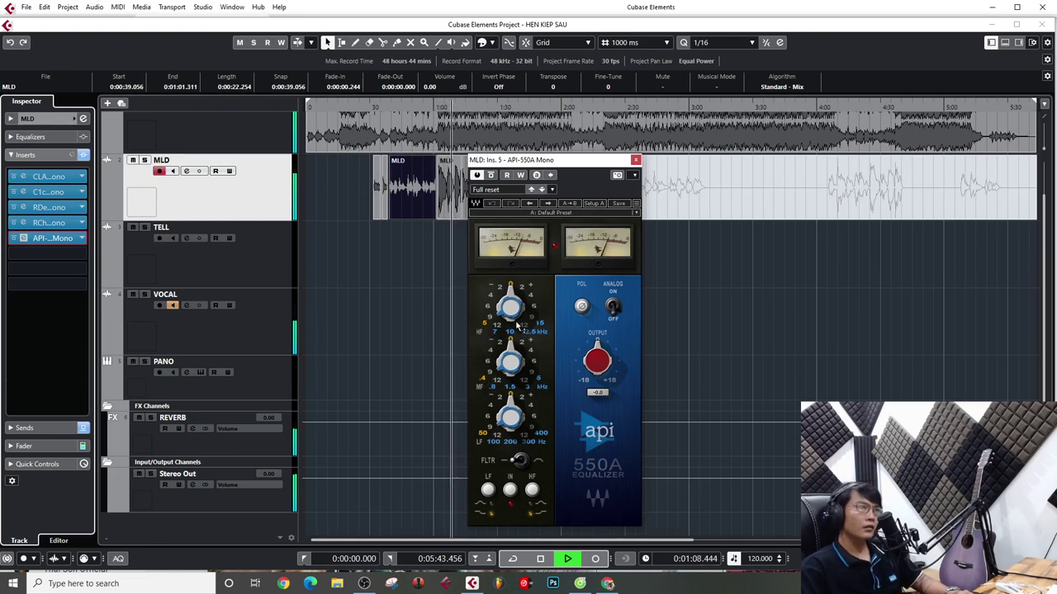
pyautogui.moveTo(509, 307)
pyautogui.press('space')
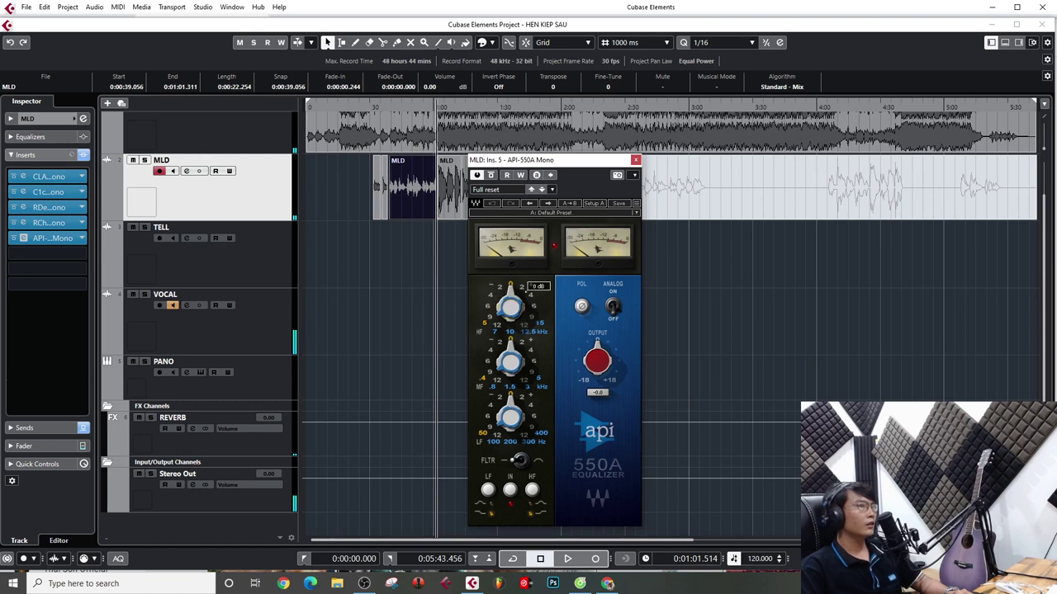
pyautogui.press('space')
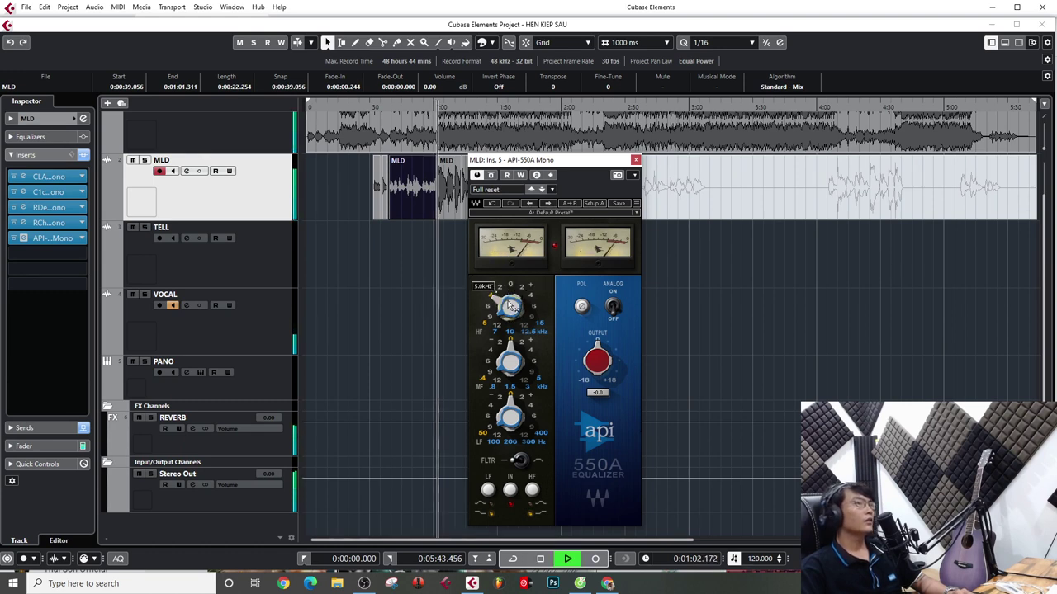
pyautogui.scroll(4, 512, 304)
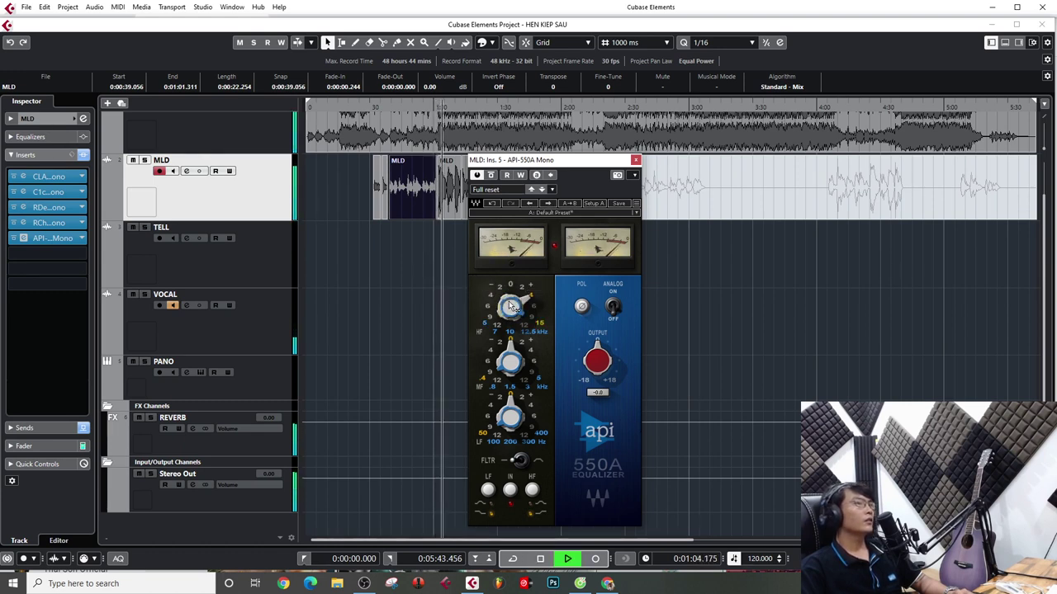
pyautogui.scroll(-6, 511, 303)
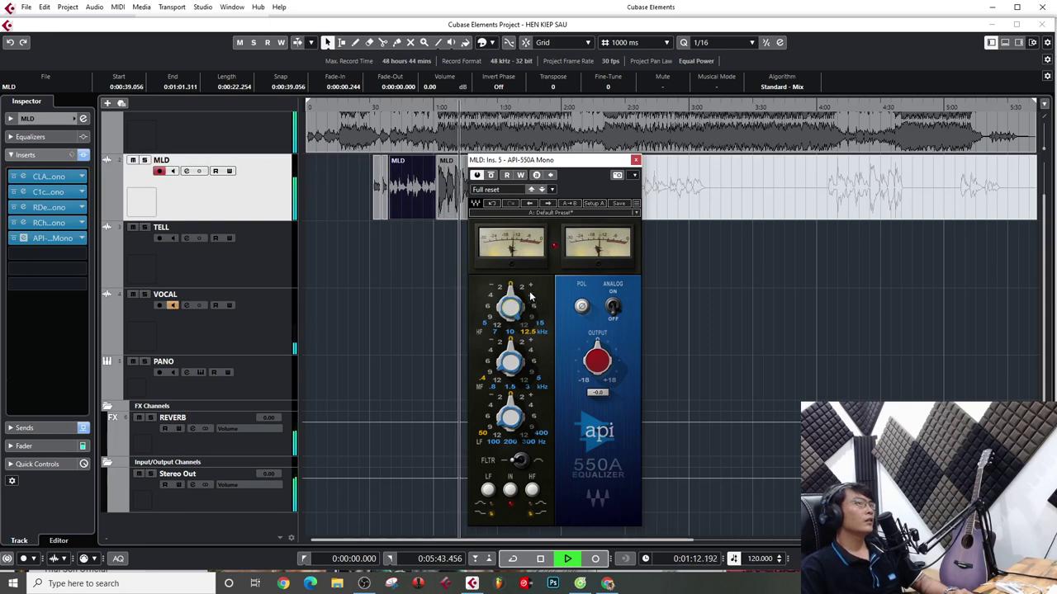
pyautogui.press('space')
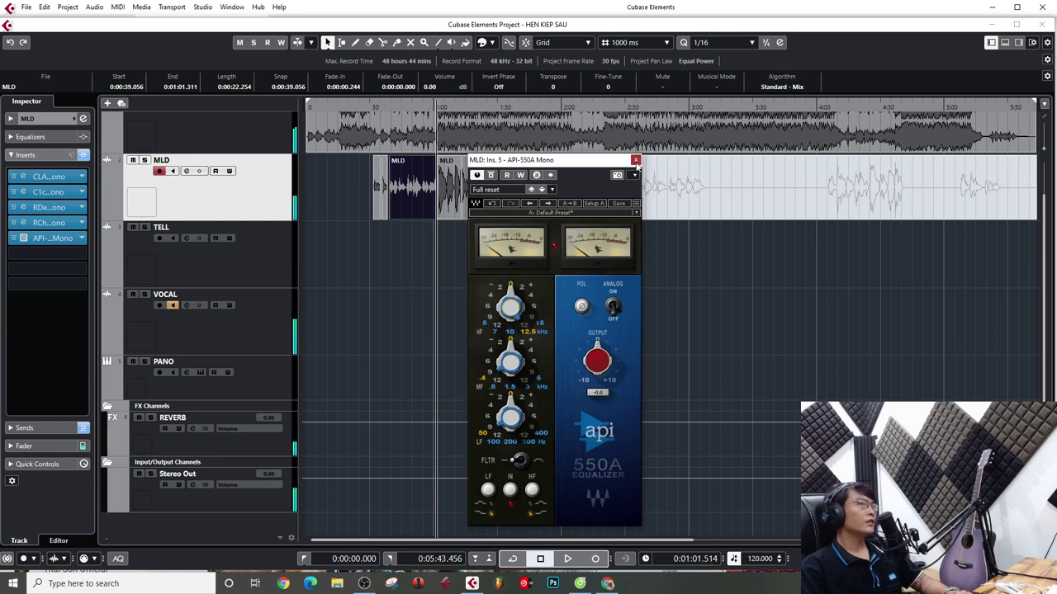
# Remove API-550A Mono from the MLD track's fifth insert slot and audition the section from about 1:01 without it
pyautogui.click(635, 160)
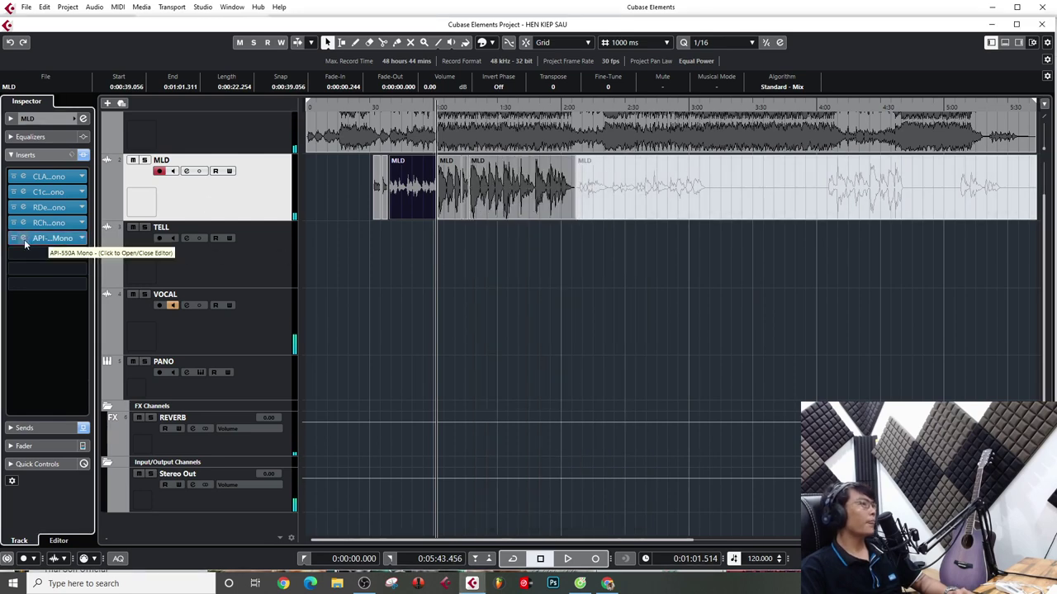
pyautogui.click(82, 238)
pyautogui.click(68, 261)
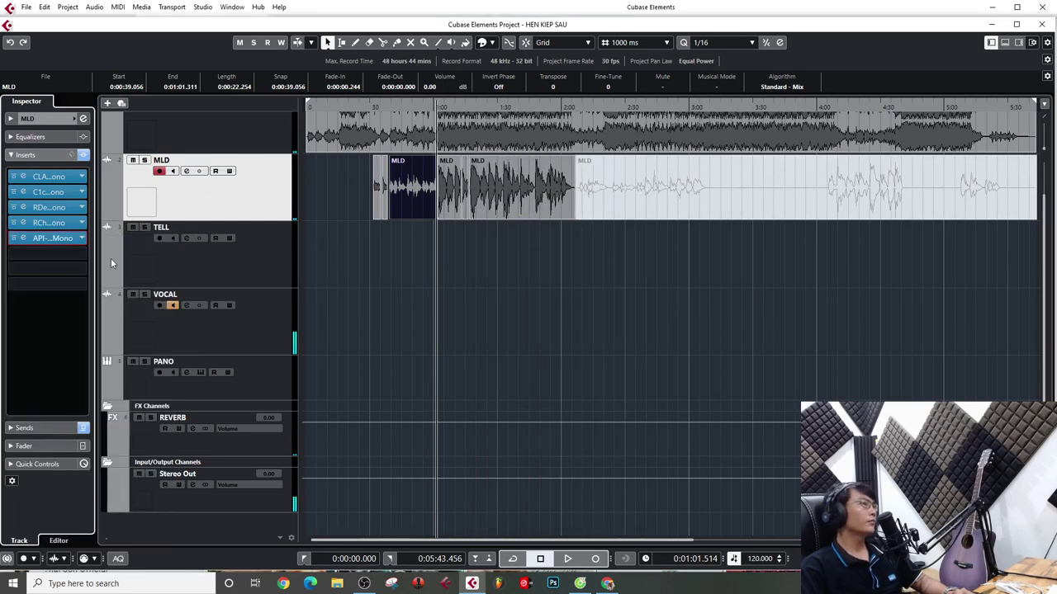
pyautogui.press('space')
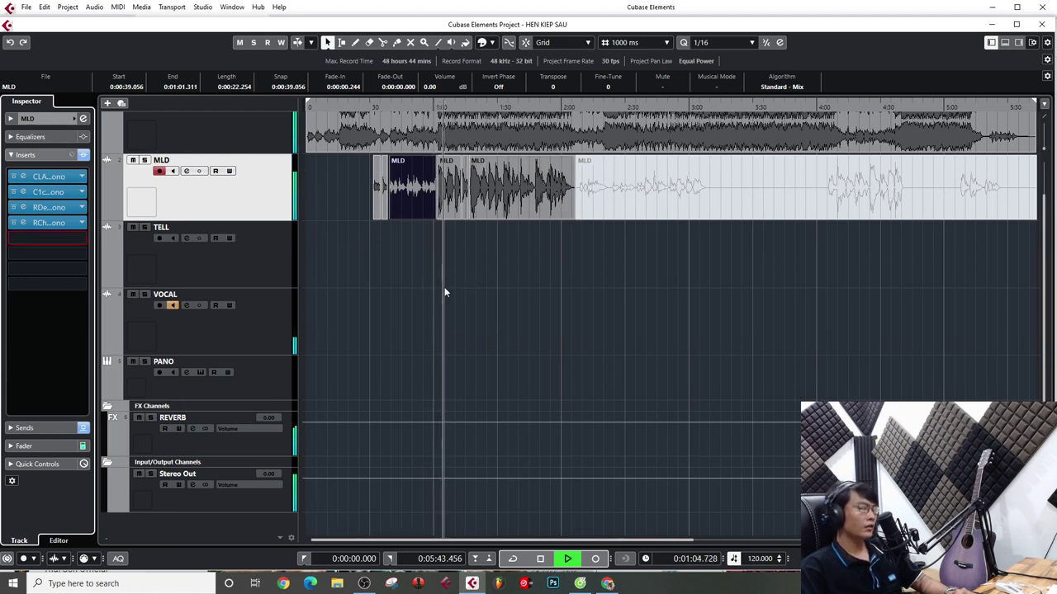
pyautogui.press('space')
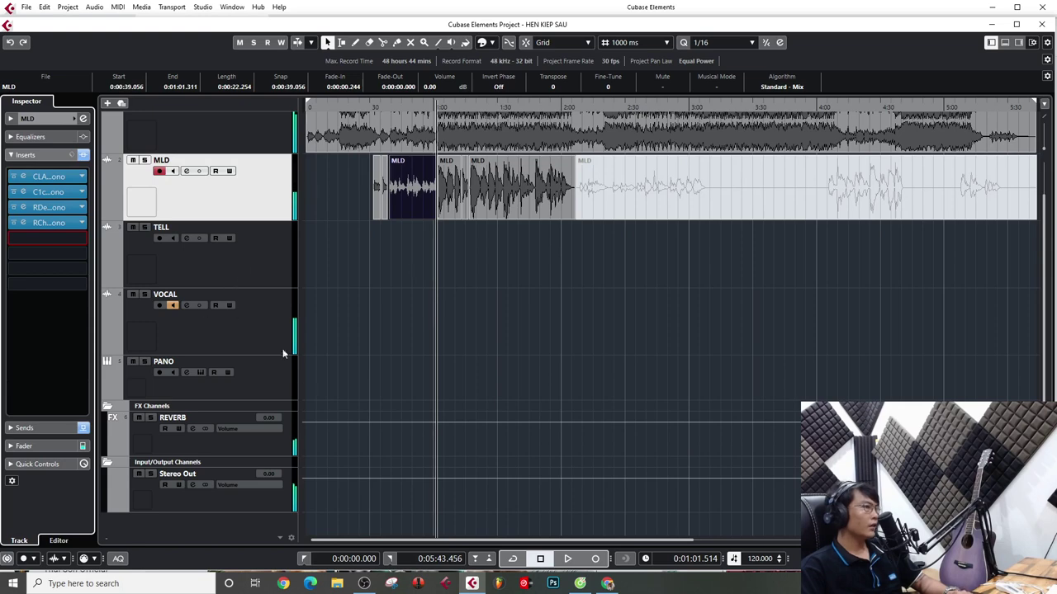
# Select the Stereo Out channel and open the plug-in list of its first insert slot
pyautogui.click(235, 447)
pyautogui.click(247, 506)
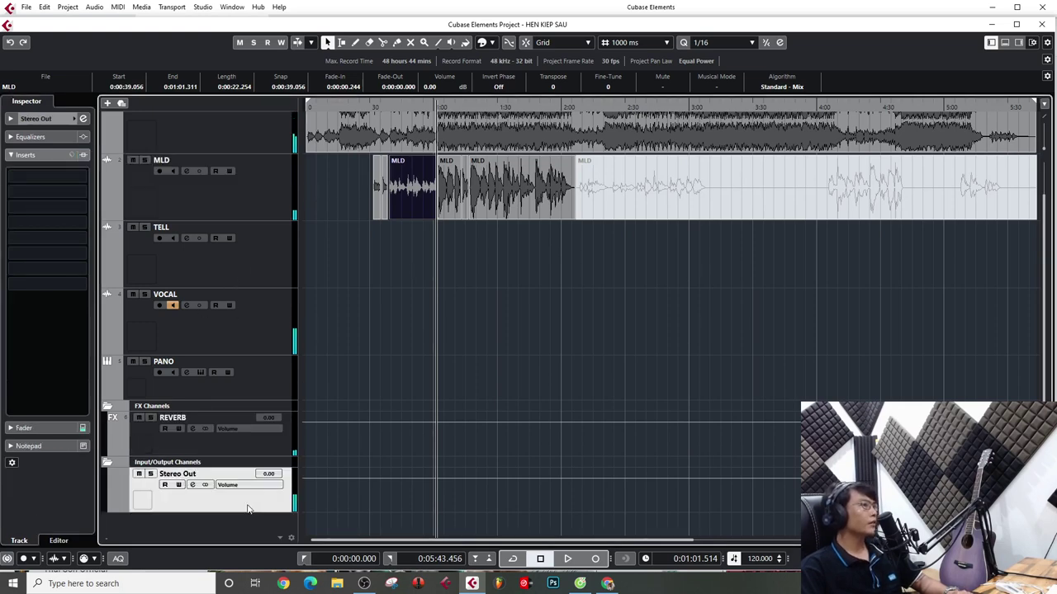
pyautogui.scroll(1, 227, 217)
pyautogui.scroll(-1, 229, 405)
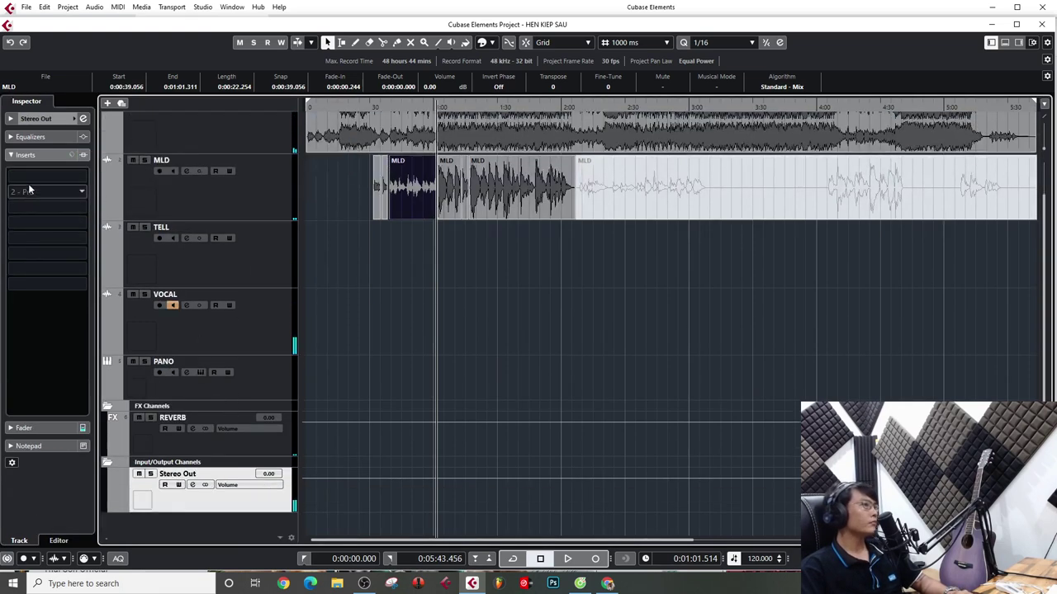
pyautogui.scroll(1, 364, 413)
pyautogui.scroll(-1, 360, 338)
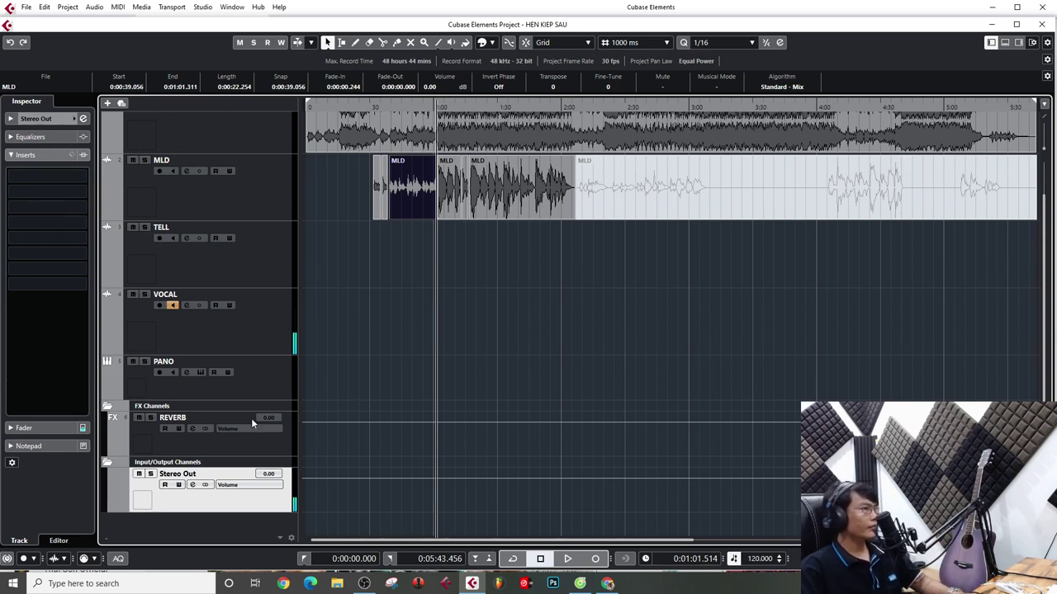
pyautogui.click(61, 176)
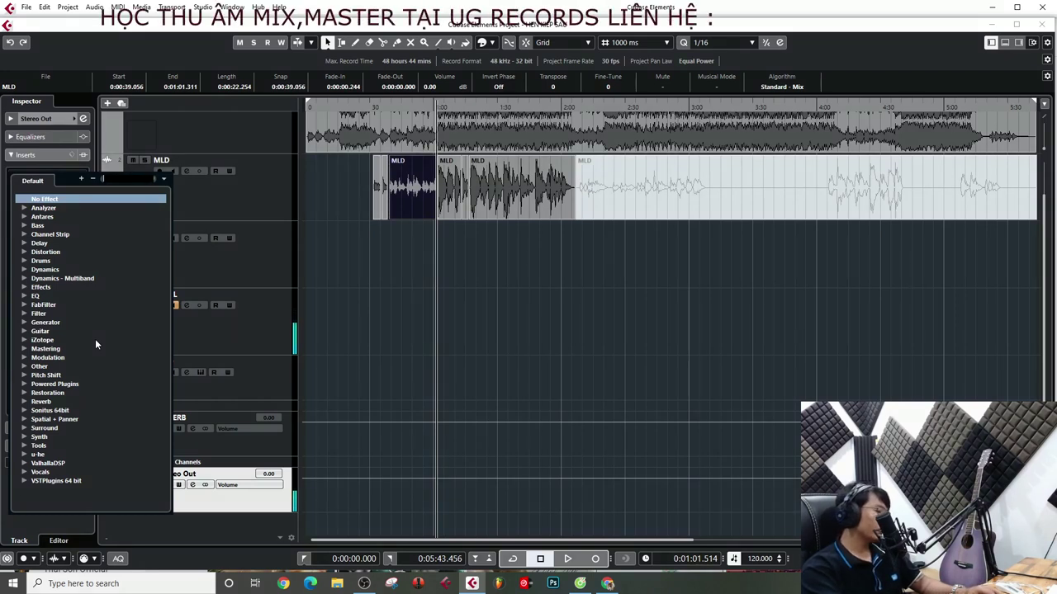
# Search the plug-ins for MASTER and load Maserati GRP Stereo into Stereo Out's first insert slot
pyautogui.write('MA')
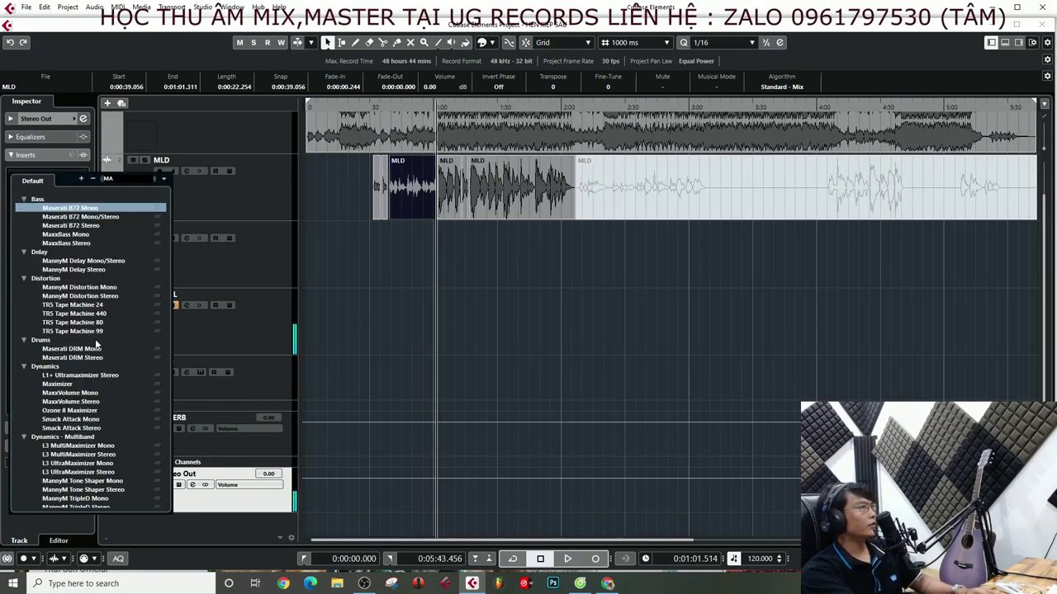
pyautogui.write('AS')
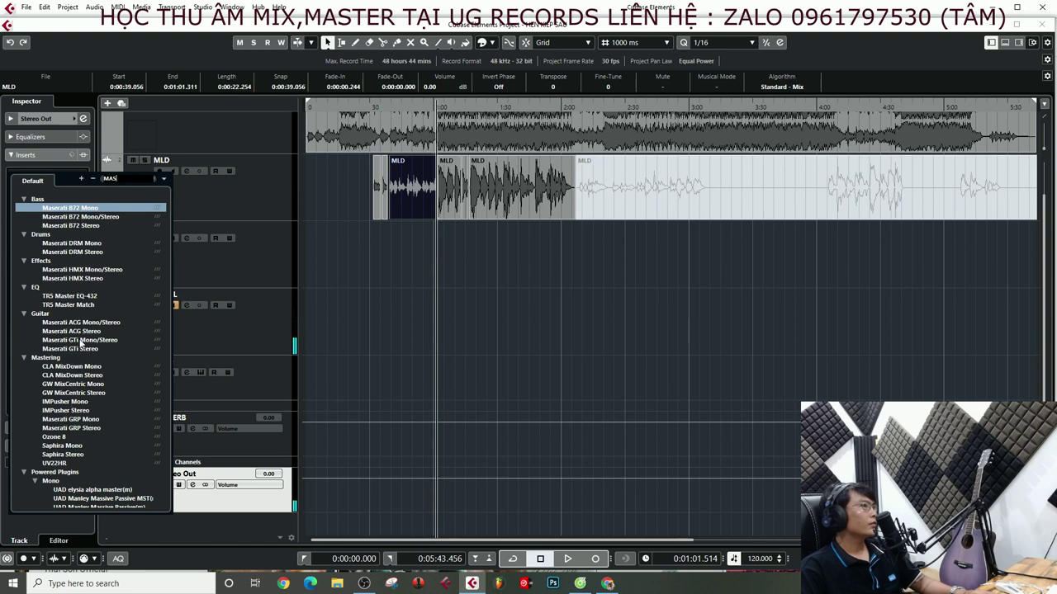
pyautogui.scroll(-5, 85, 351)
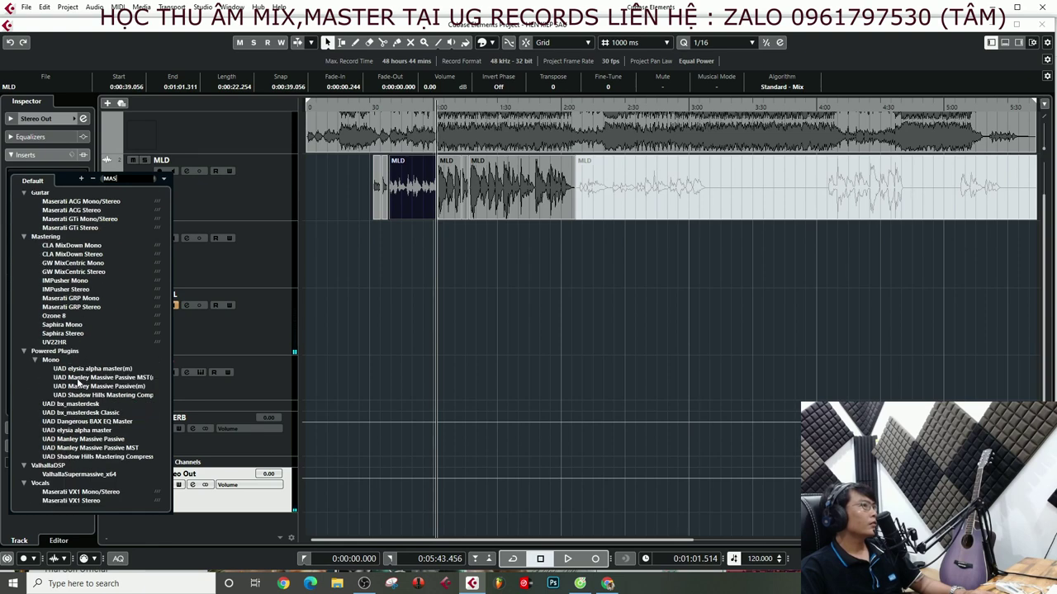
pyautogui.scroll(5, 78, 381)
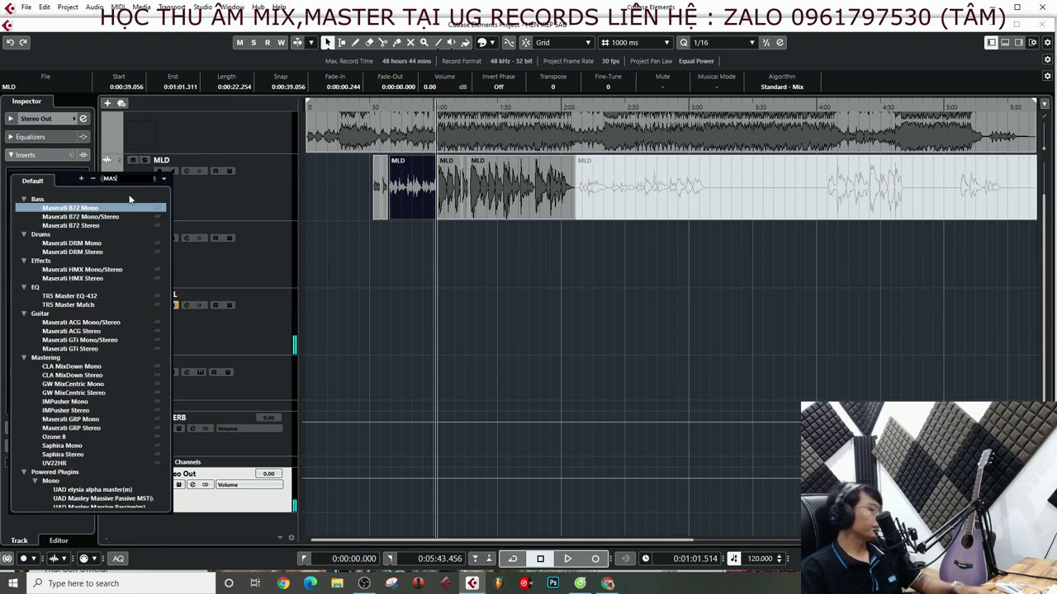
pyautogui.write('TERT')
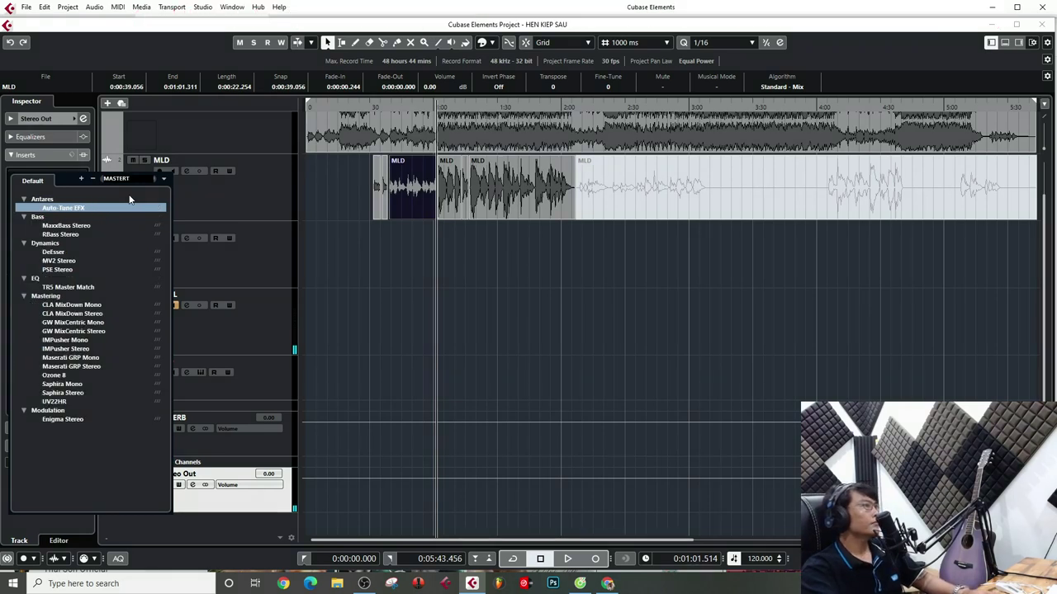
pyautogui.press('BackSpace')
pyautogui.press('BackSpace')
pyautogui.write('R')
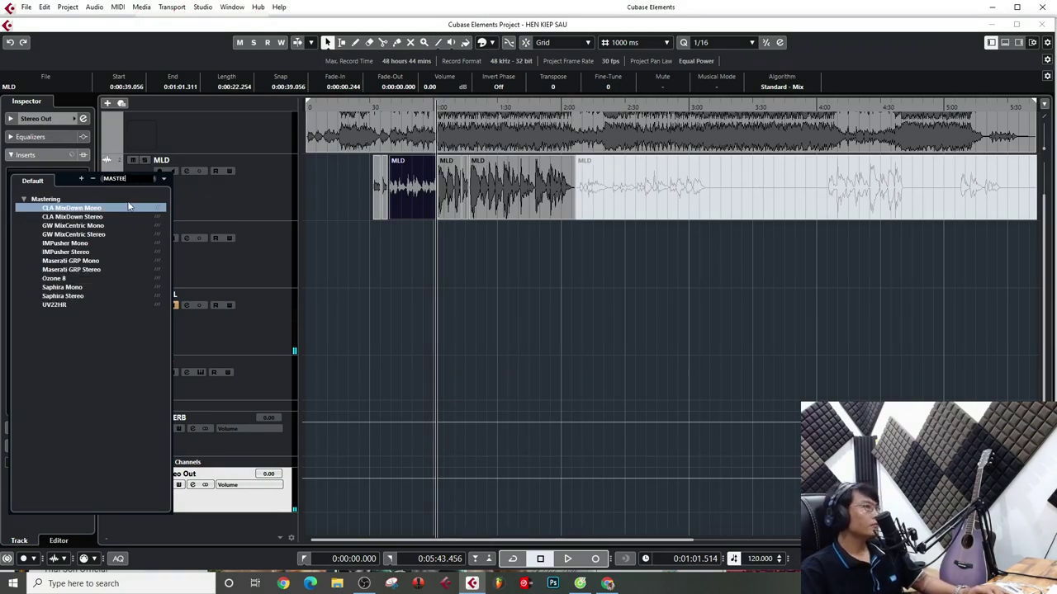
pyautogui.press('Escape')
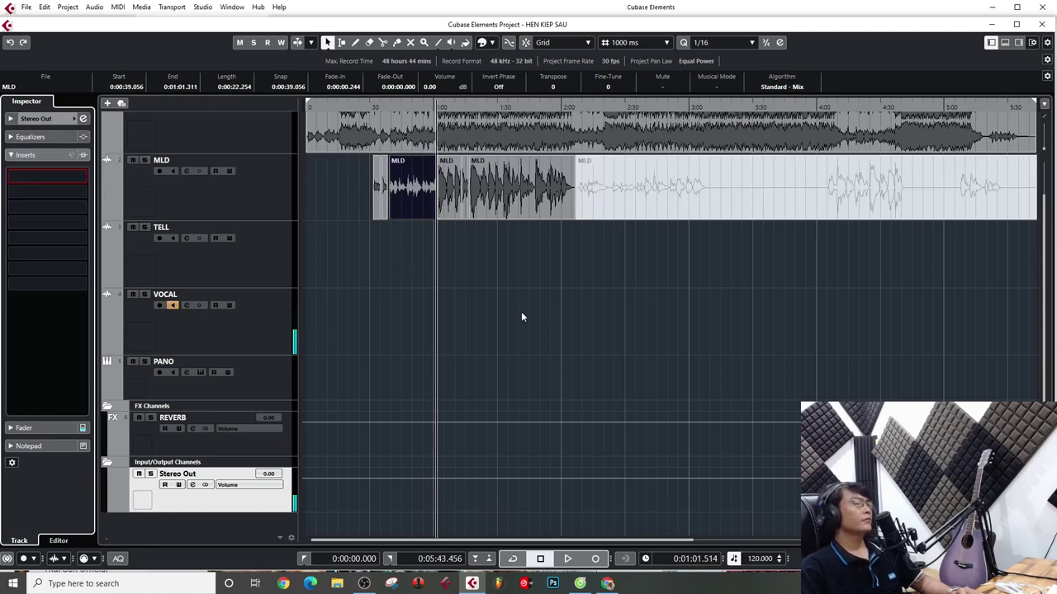
pyautogui.moveTo(529, 170); pyautogui.dragTo(567, 240)
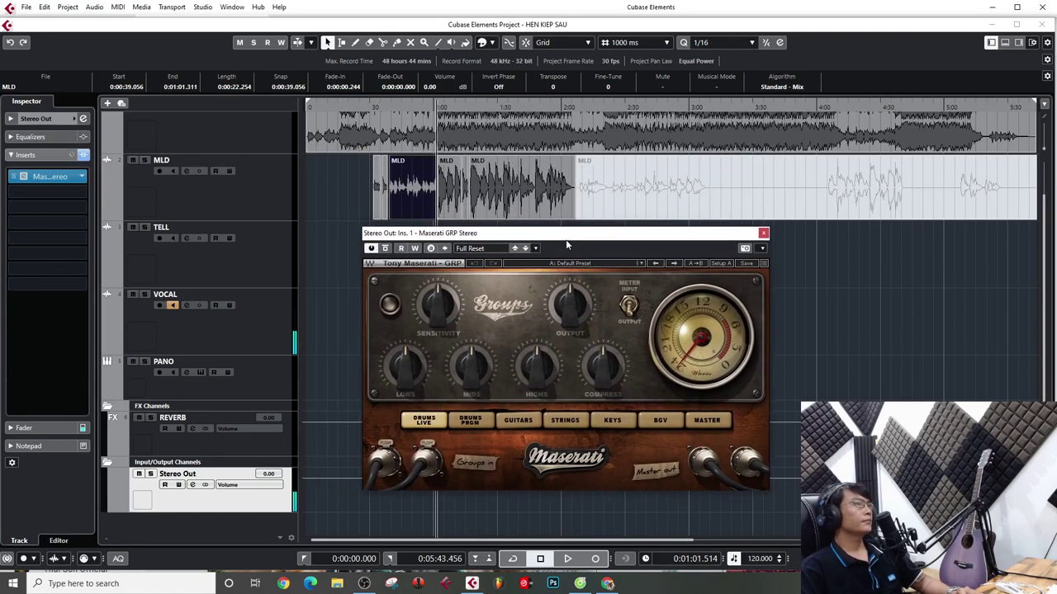
# Switch Maserati GRP to Setup B and load its RBpop Master factory preset
pyautogui.click(720, 261)
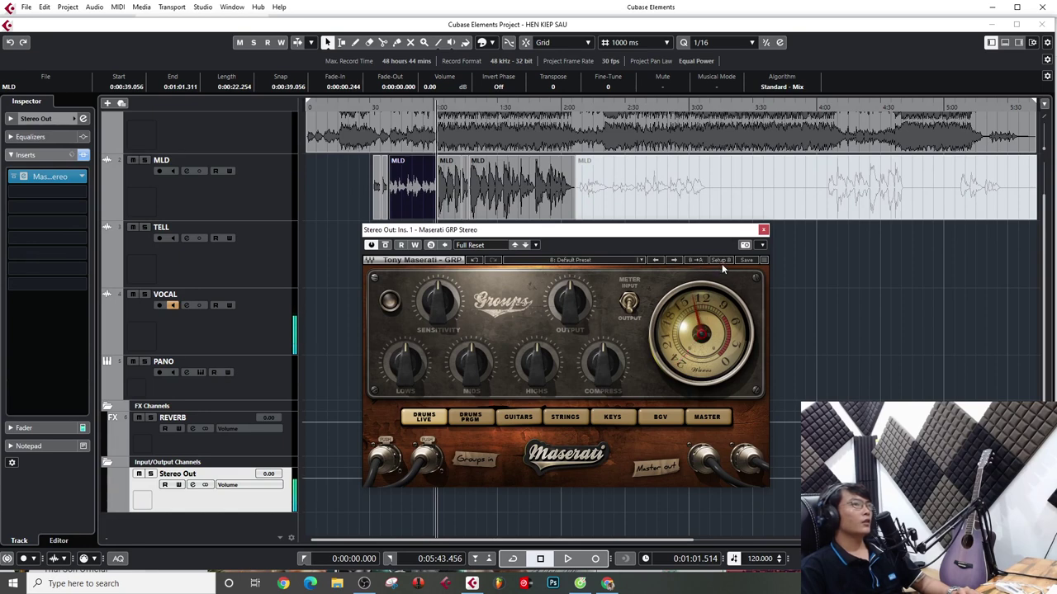
pyautogui.click(746, 261)
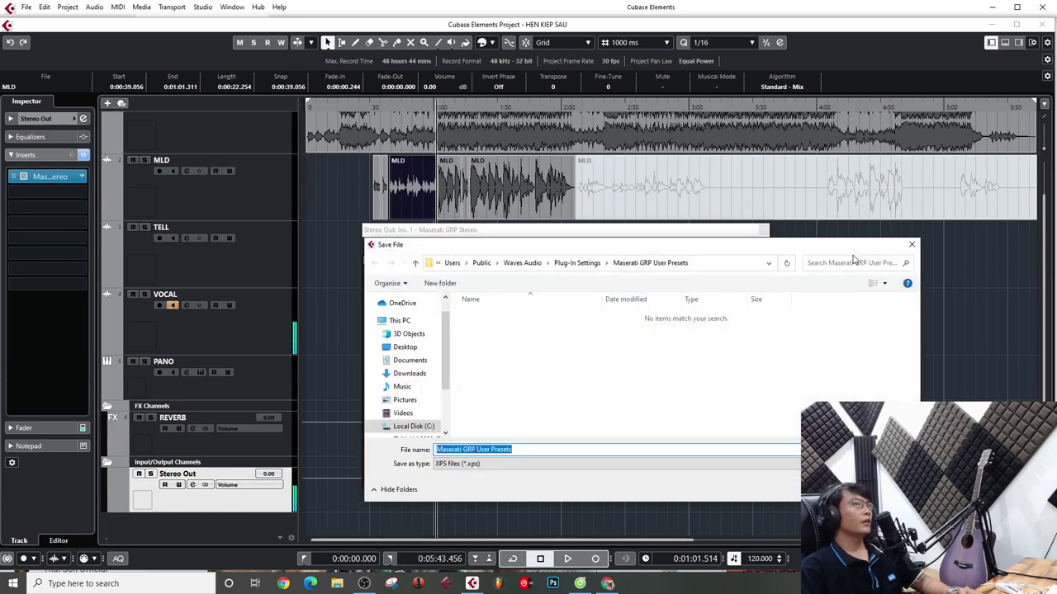
pyautogui.click(912, 245)
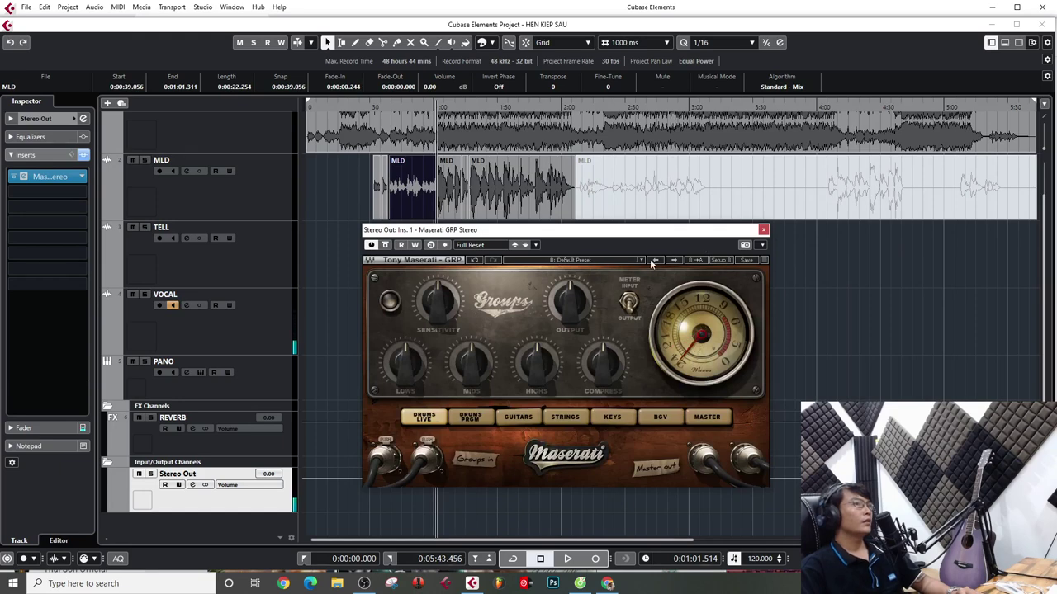
pyautogui.click(763, 245)
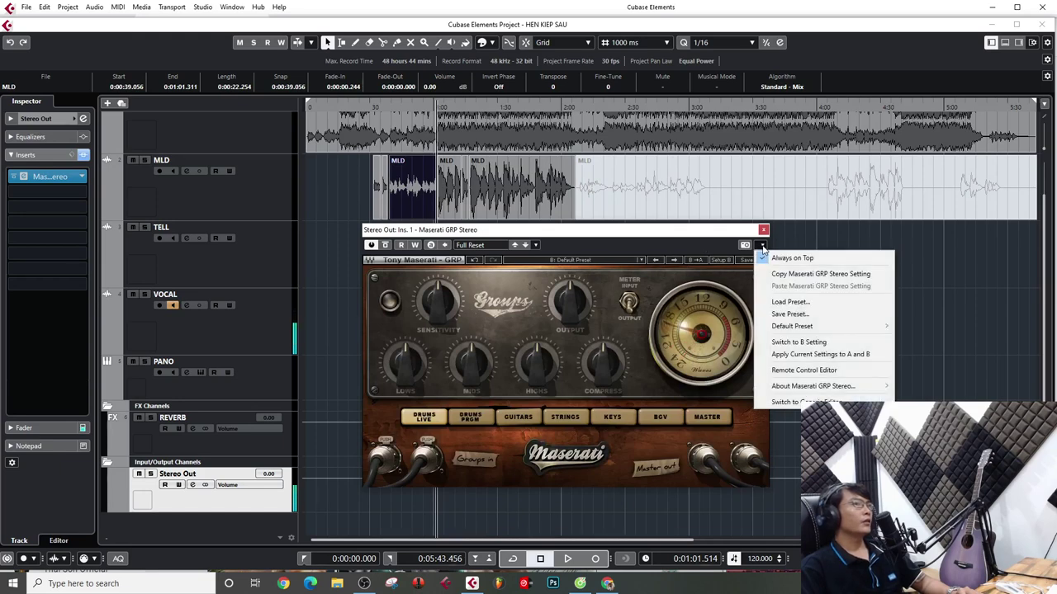
pyautogui.click(584, 246)
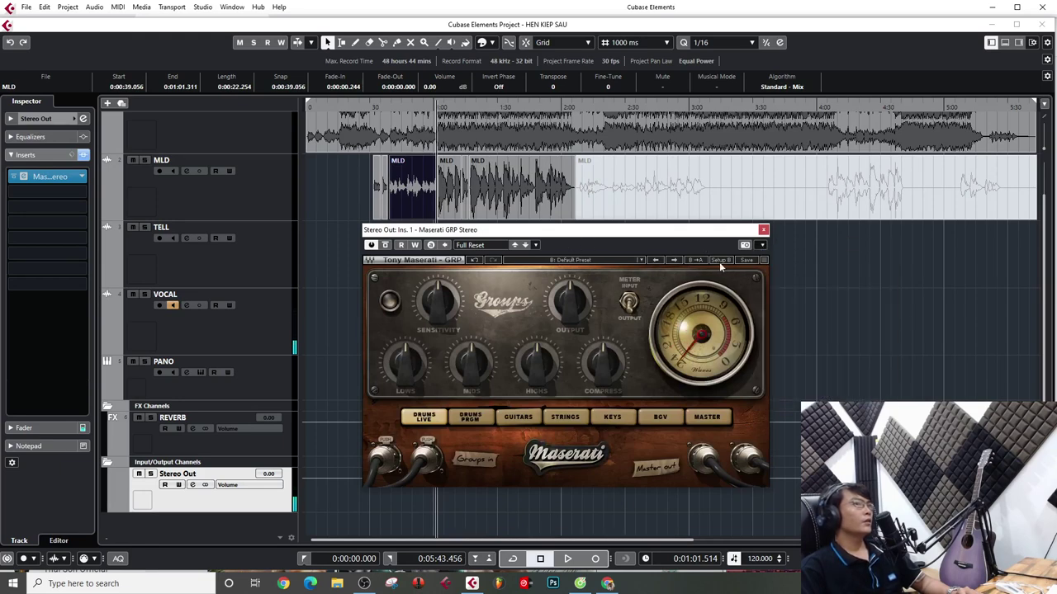
pyautogui.click(640, 261)
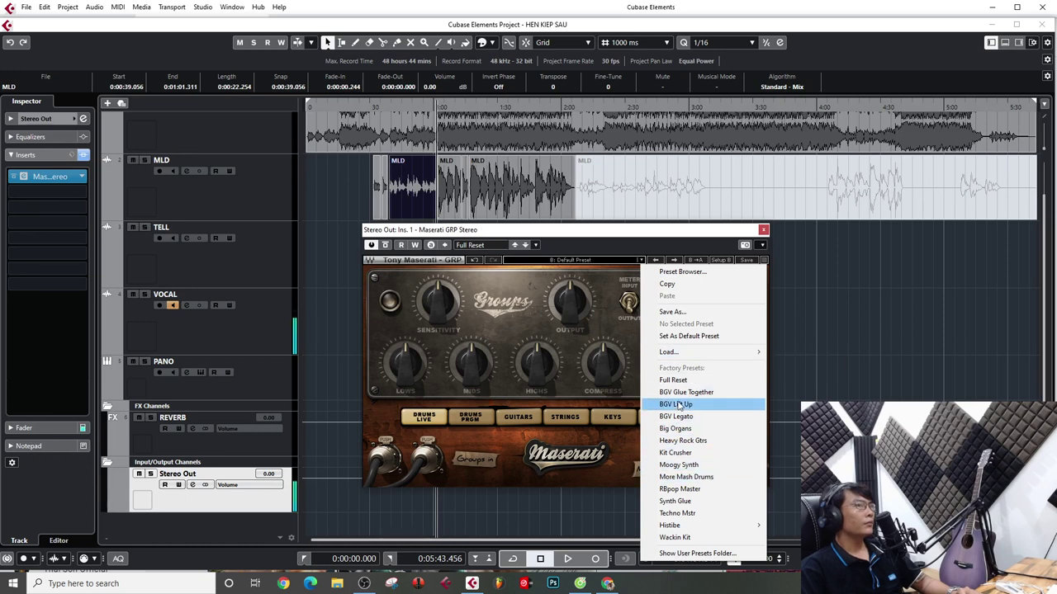
pyautogui.click(681, 489)
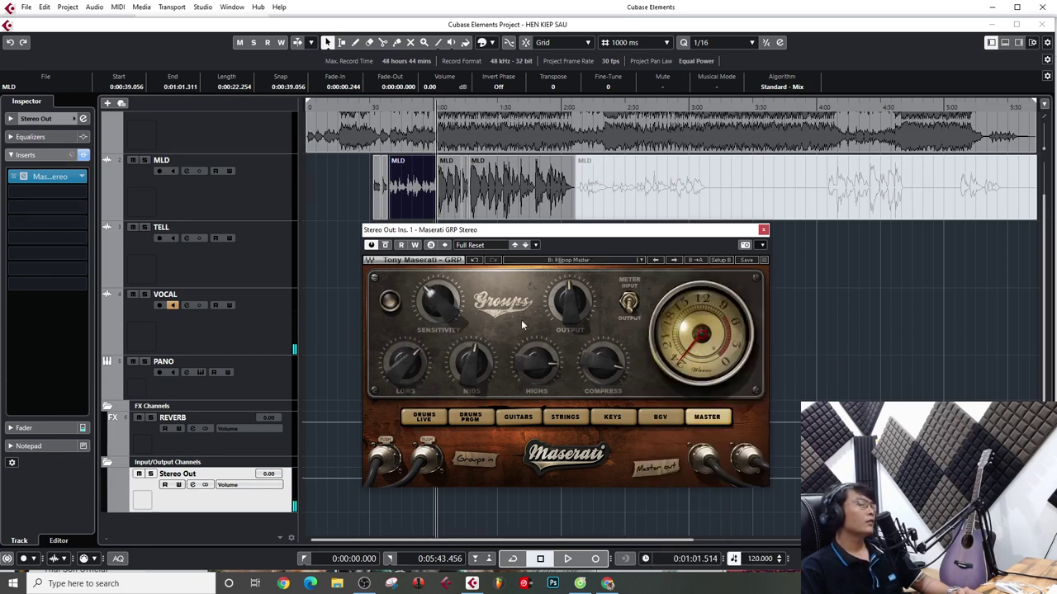
# Lower Maserati GRP's Highs to 14.5 while auditioning the mix from about 1:01
pyautogui.press('space')
pyautogui.click(389, 303)
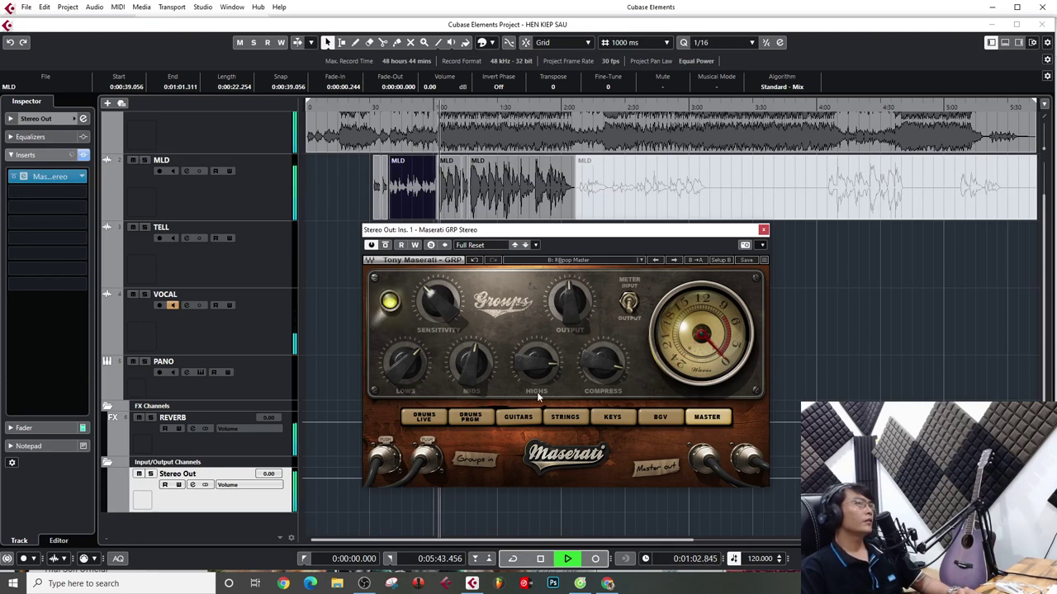
pyautogui.moveTo(535, 365); pyautogui.dragTo(535, 386)
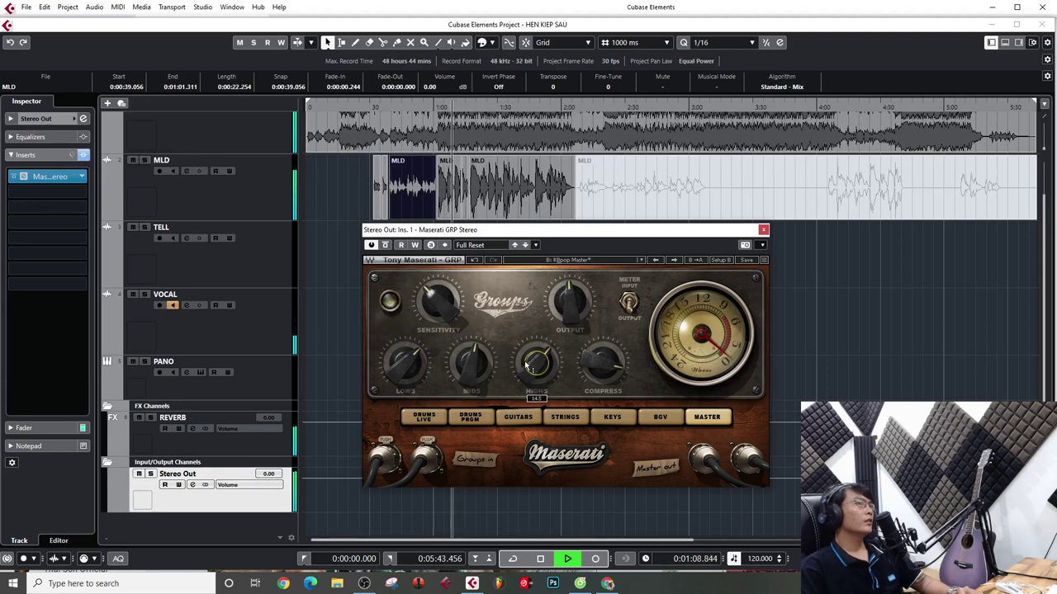
pyautogui.press('space')
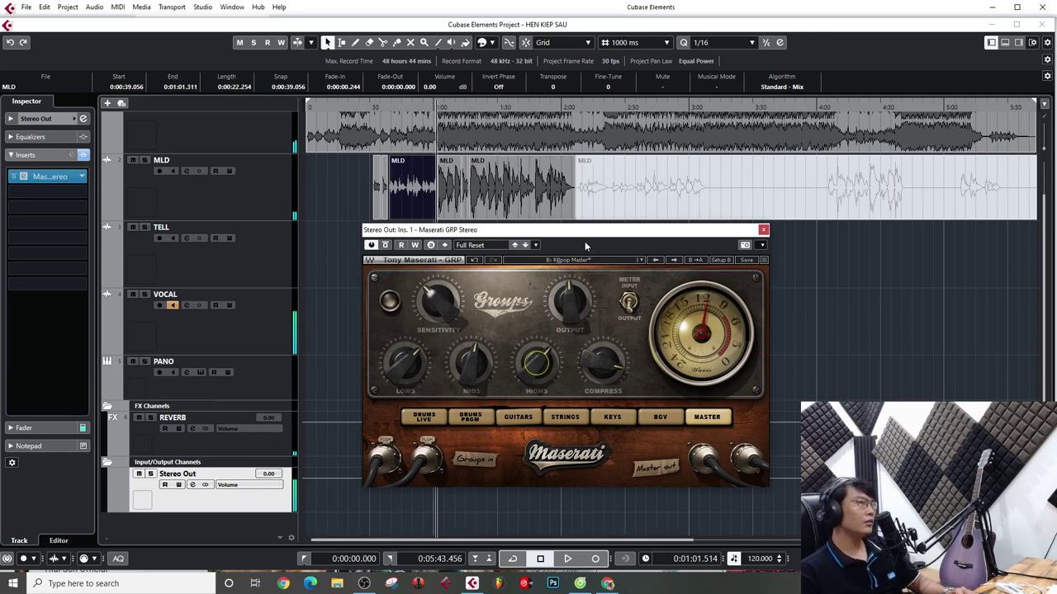
# Play the mix from about 1:01 and lower the BEAT channel's level to -4 in the MixConsole
pyautogui.press('space')
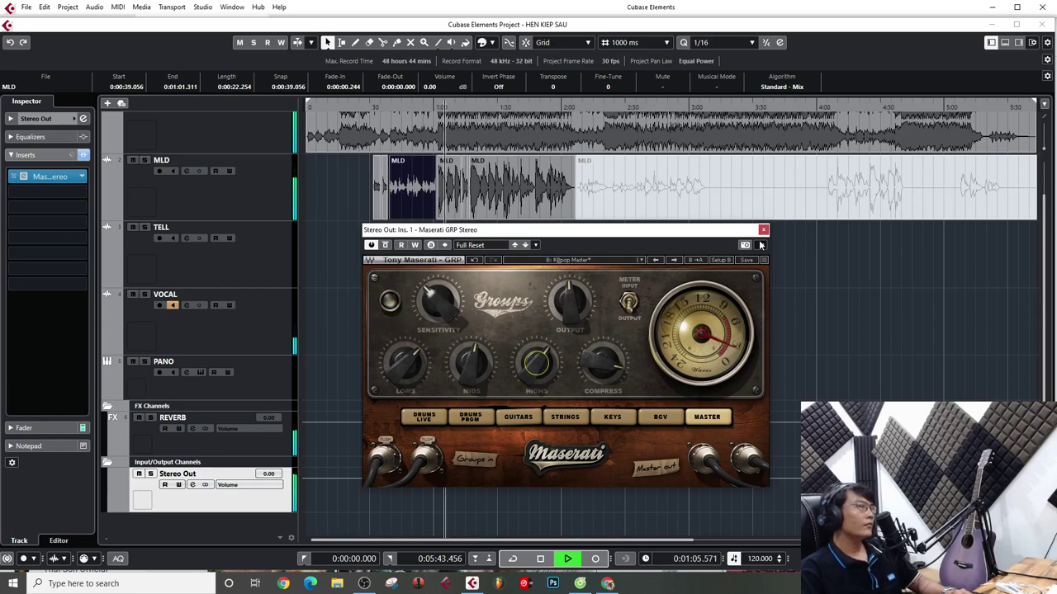
pyautogui.press('F3')
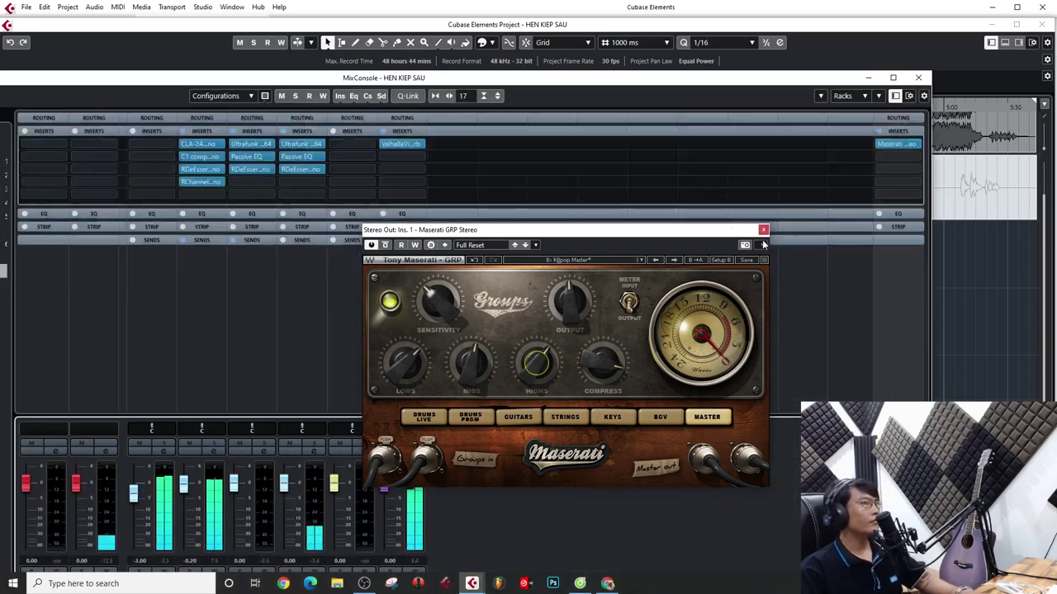
pyautogui.moveTo(625, 234); pyautogui.dragTo(643, 324)
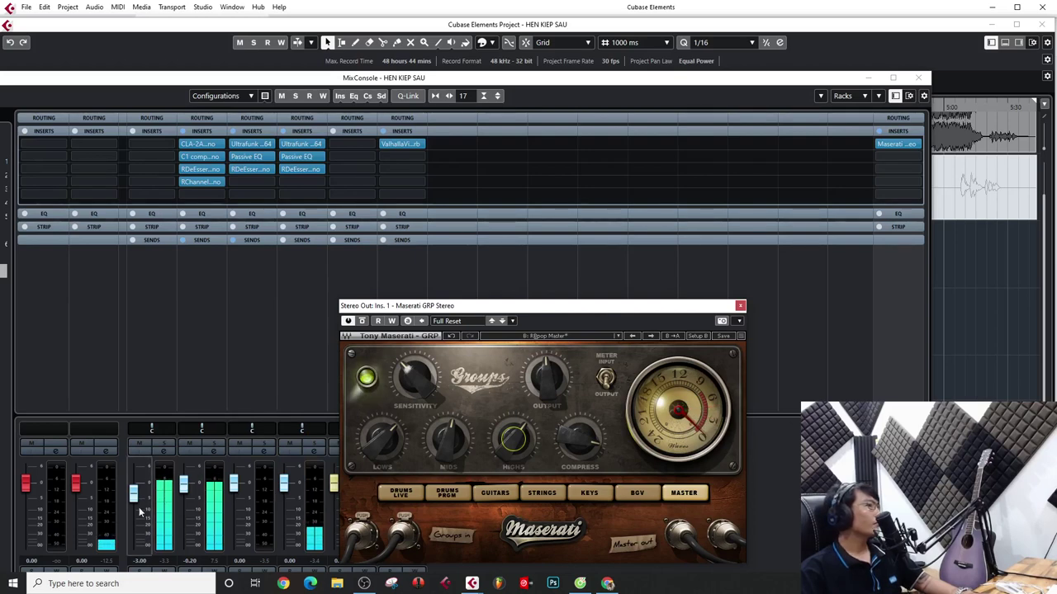
pyautogui.click(140, 562)
pyautogui.doubleClick(140, 563)
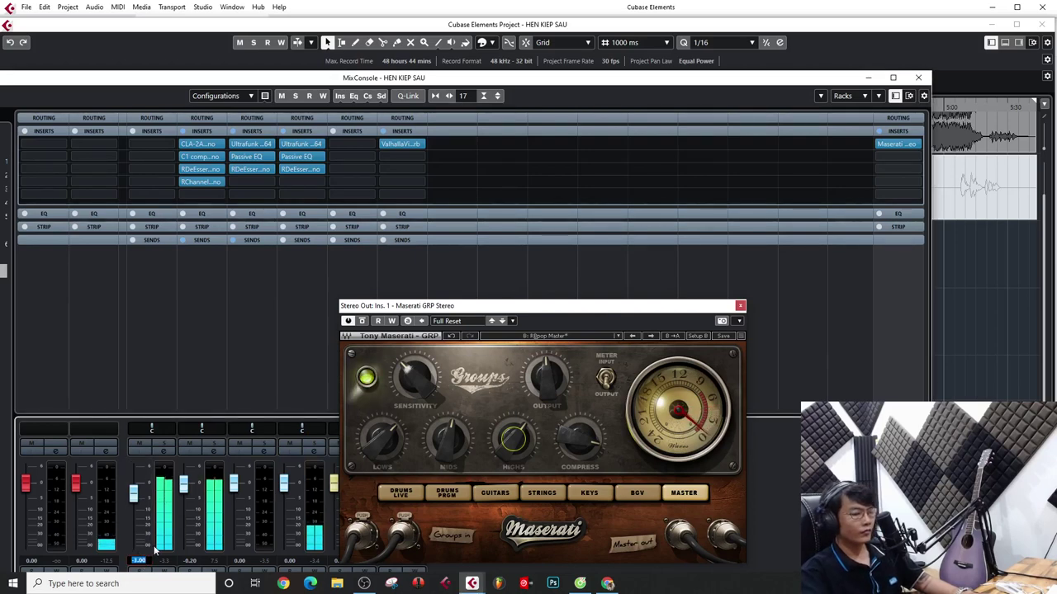
pyautogui.write('-4')
pyautogui.press('Return')
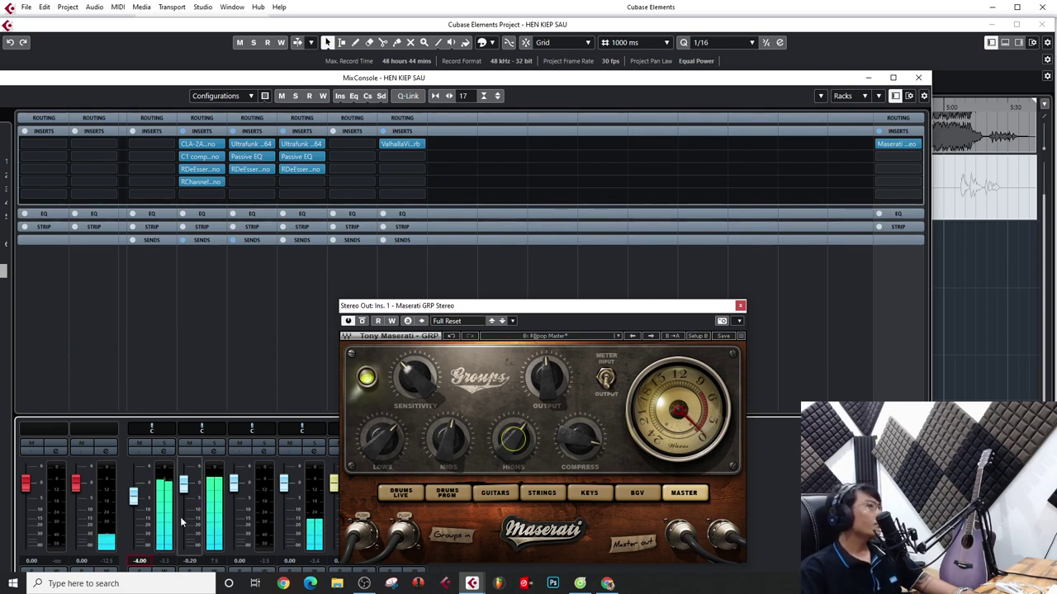
# Set the BEAT channel's level to -3 and close the Maserati GRP and MixConsole windows
pyautogui.doubleClick(147, 561)
pyautogui.write('-3')
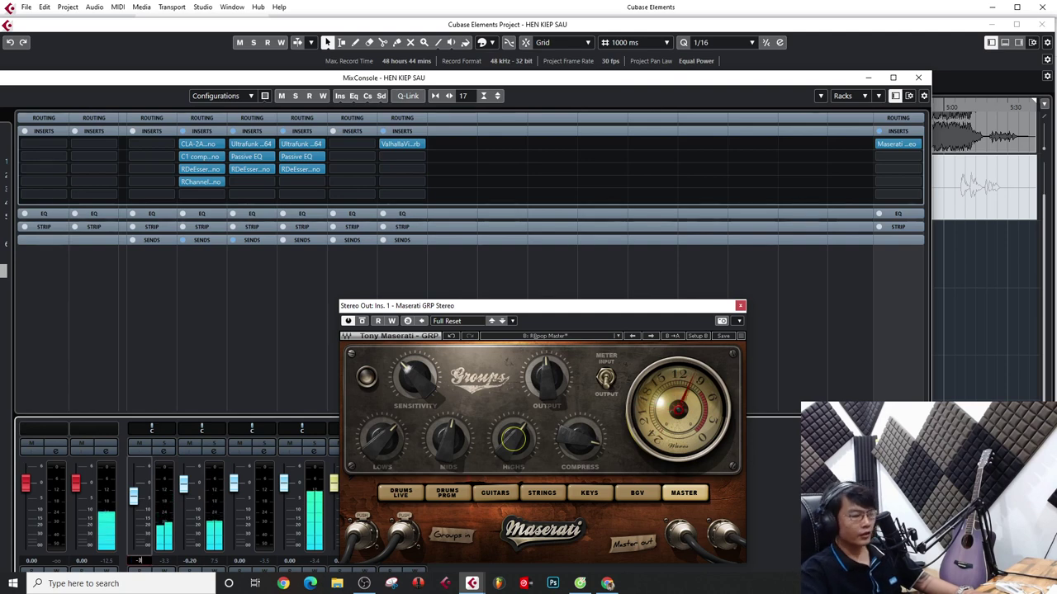
pyautogui.press('Return')
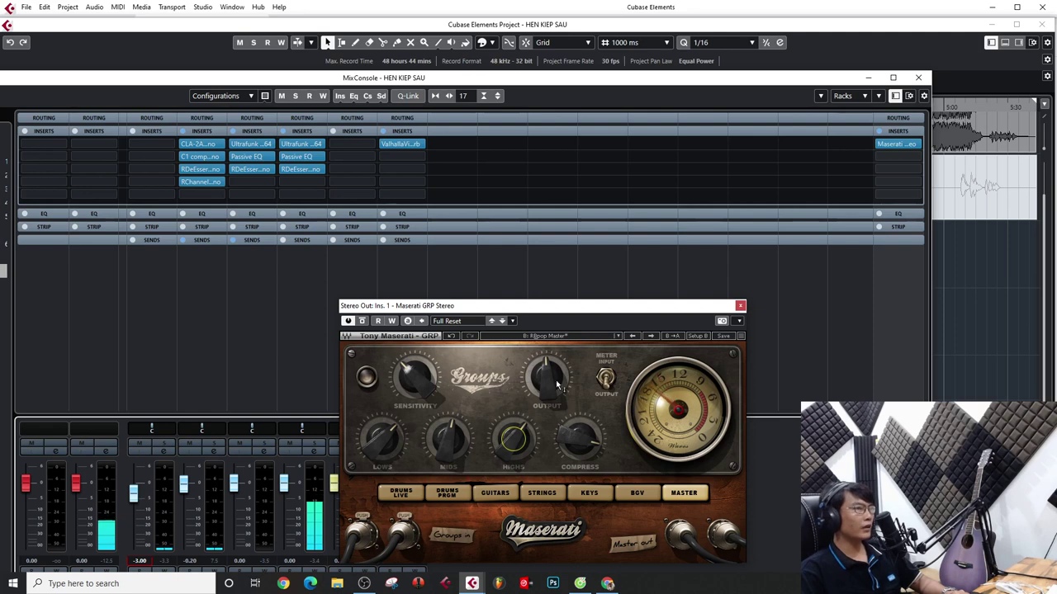
pyautogui.click(739, 306)
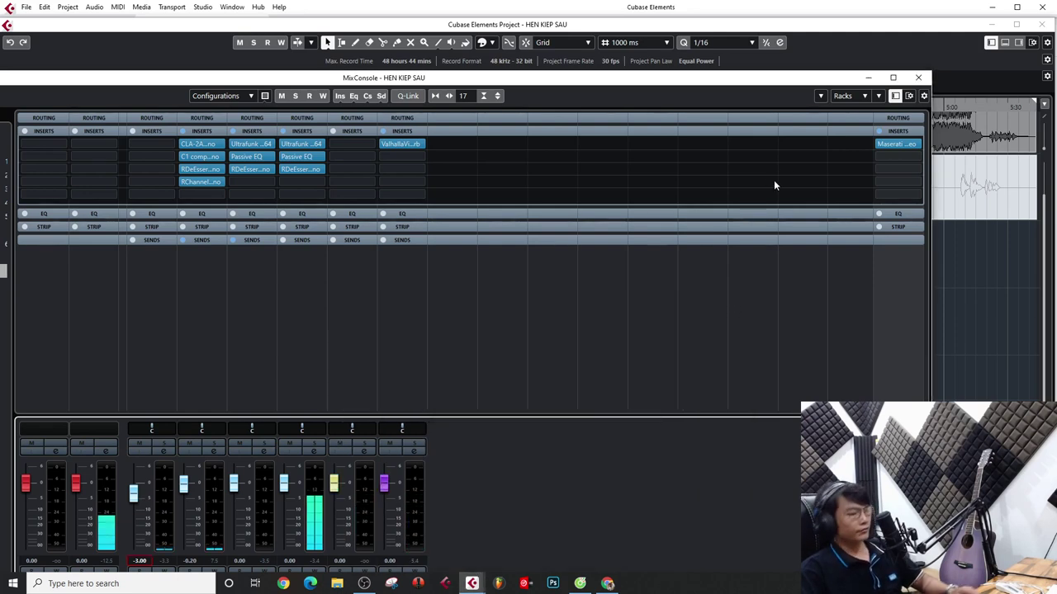
pyautogui.press('F4')
pyautogui.press('F4')
pyautogui.press('F3')
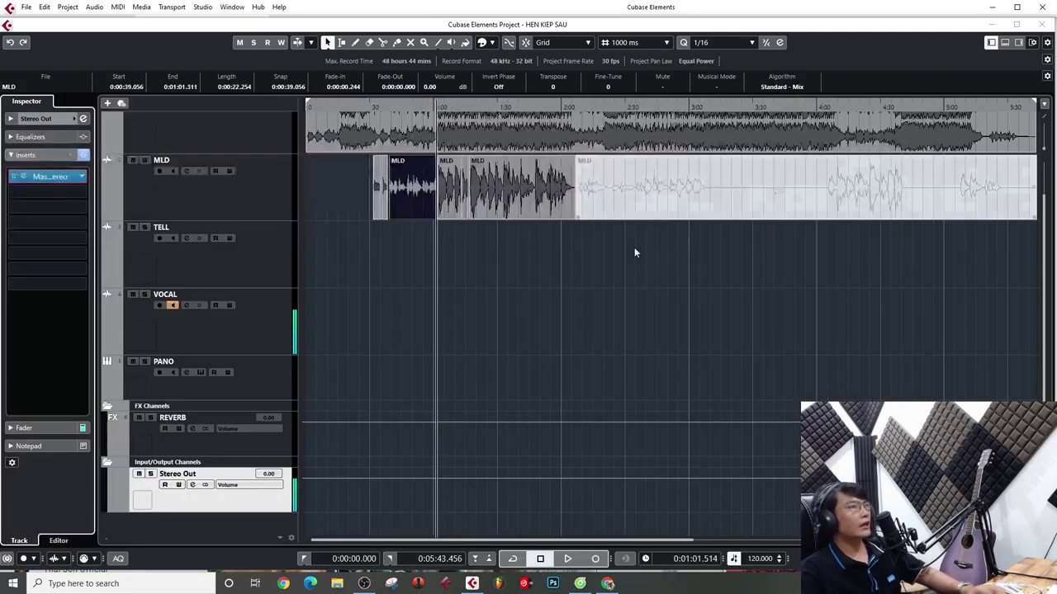
# Search the plug-ins for L2 and load L2 Mono into Stereo Out's third insert slot
pyautogui.click(54, 210)
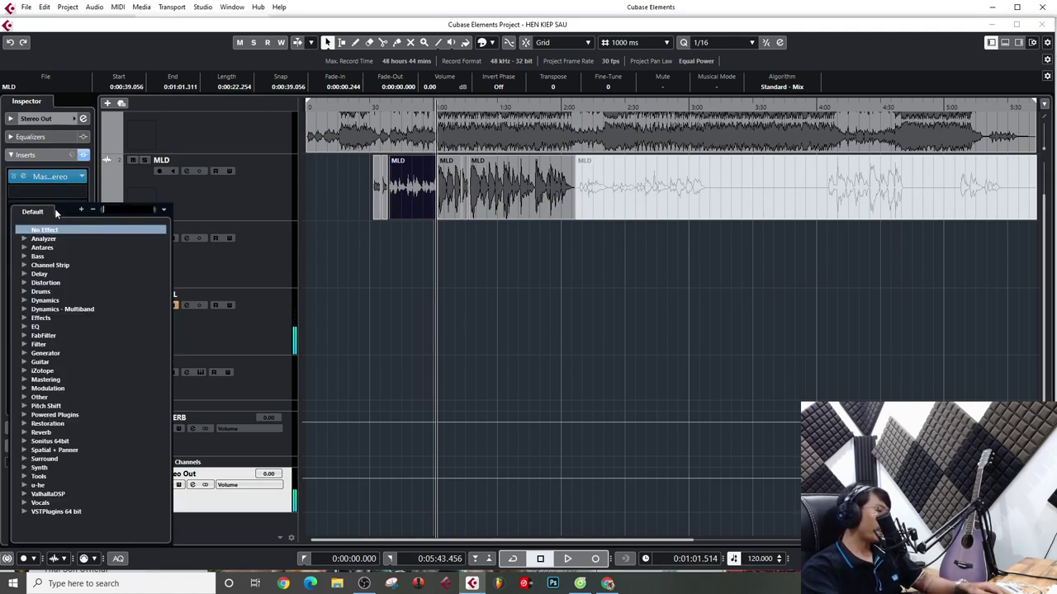
pyautogui.write('L2')
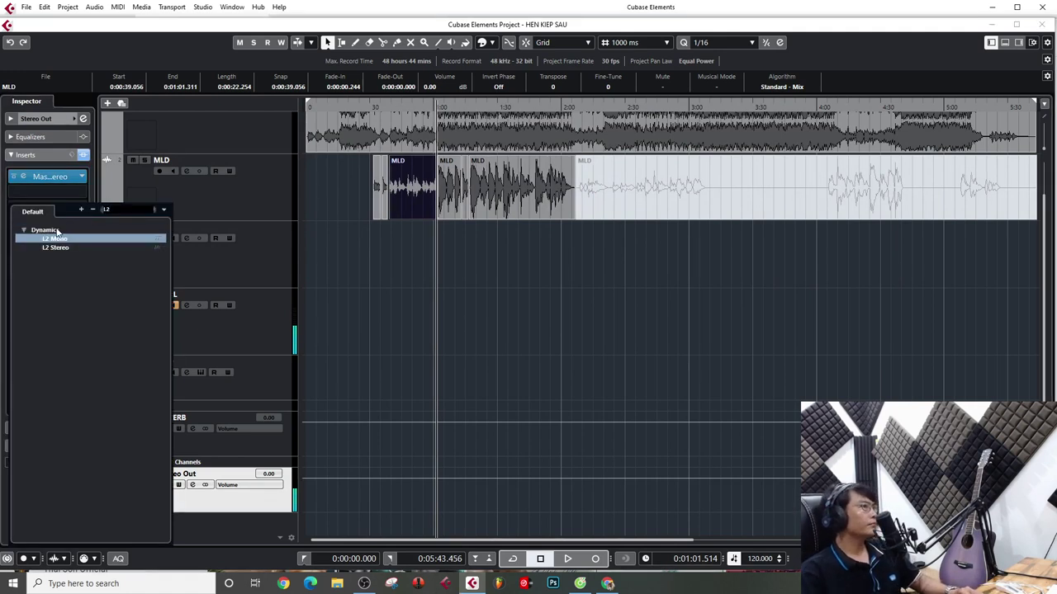
pyautogui.click(58, 238)
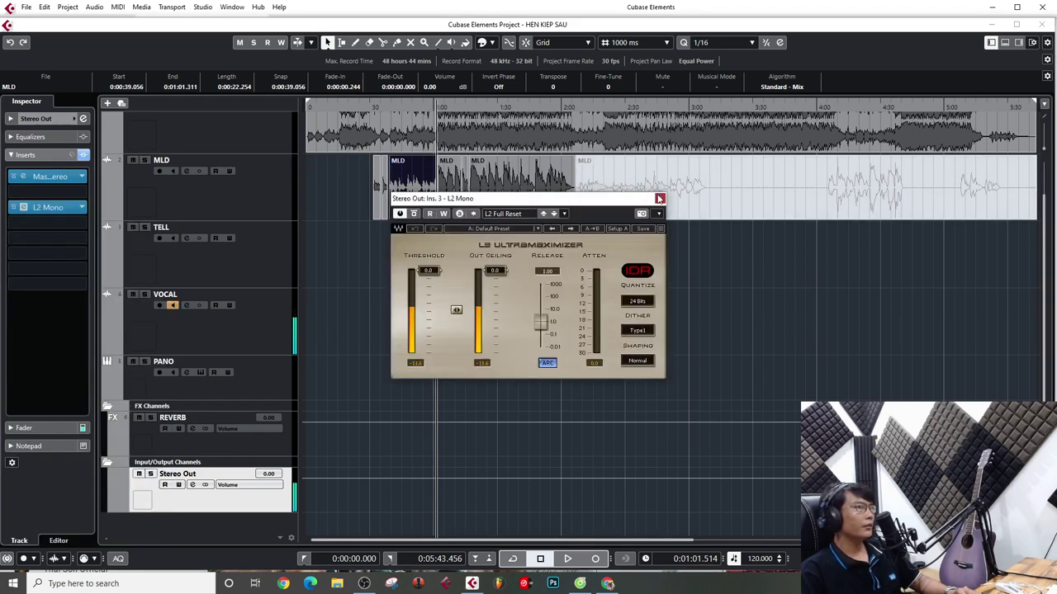
pyautogui.click(658, 199)
# Replace L2 Mono with L2 Stereo in Stereo Out's third insert slot
pyautogui.click(87, 208)
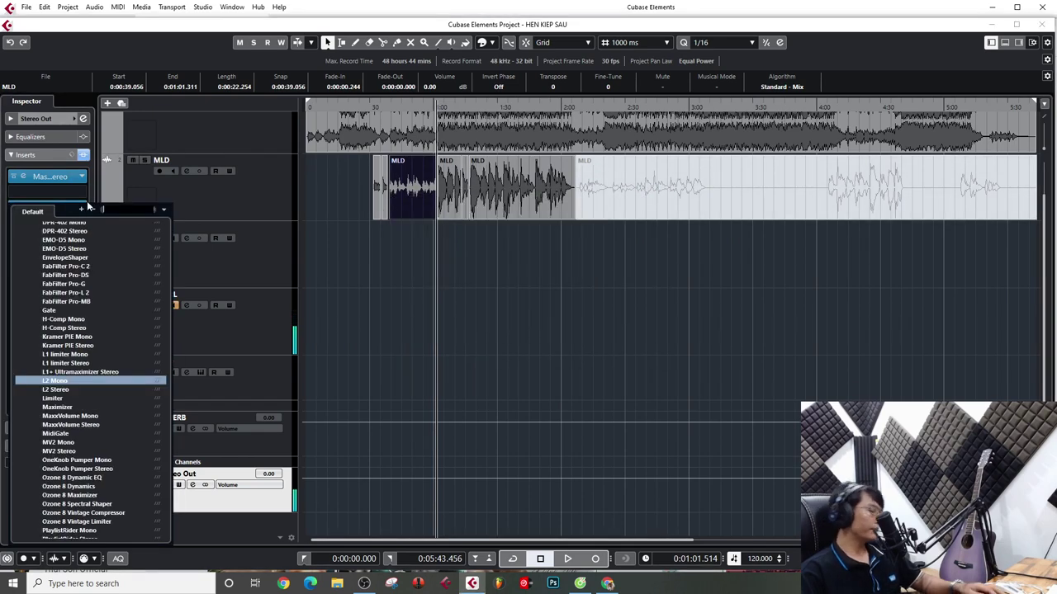
pyautogui.write('L2')
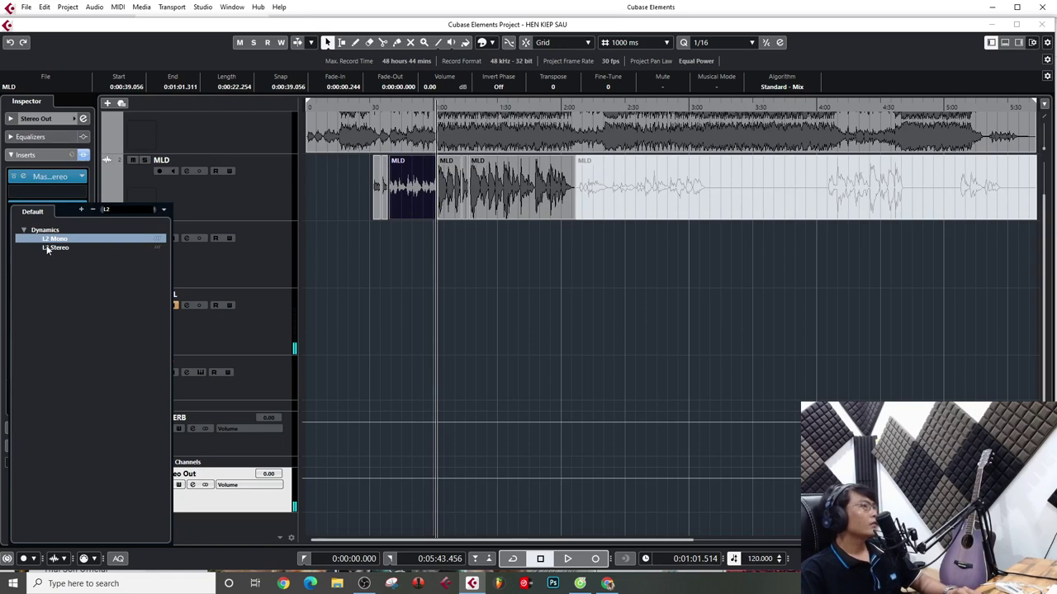
pyautogui.click(54, 247)
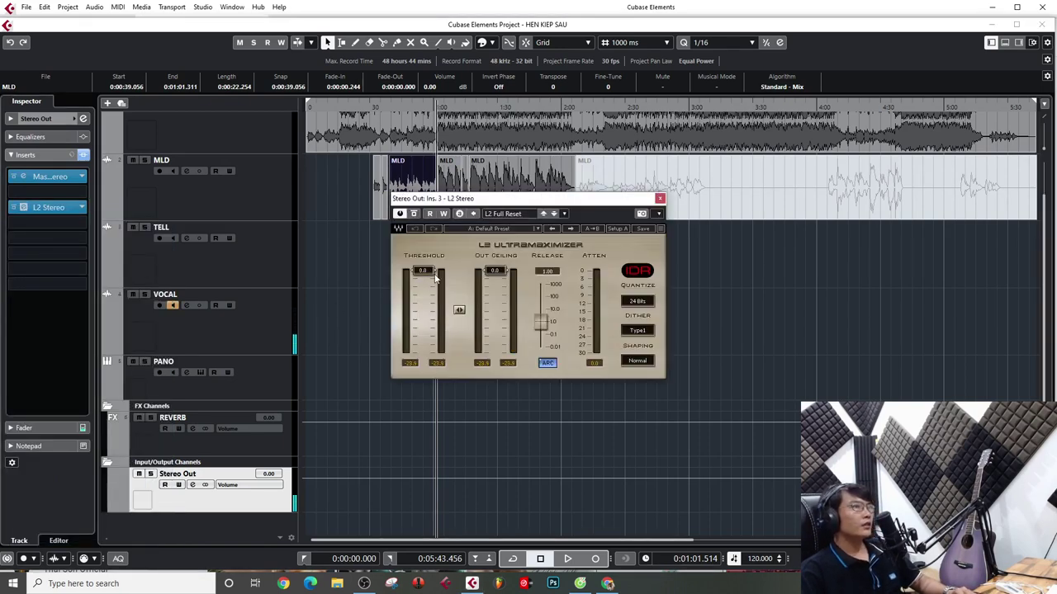
pyautogui.moveTo(462, 198); pyautogui.dragTo(434, 291)
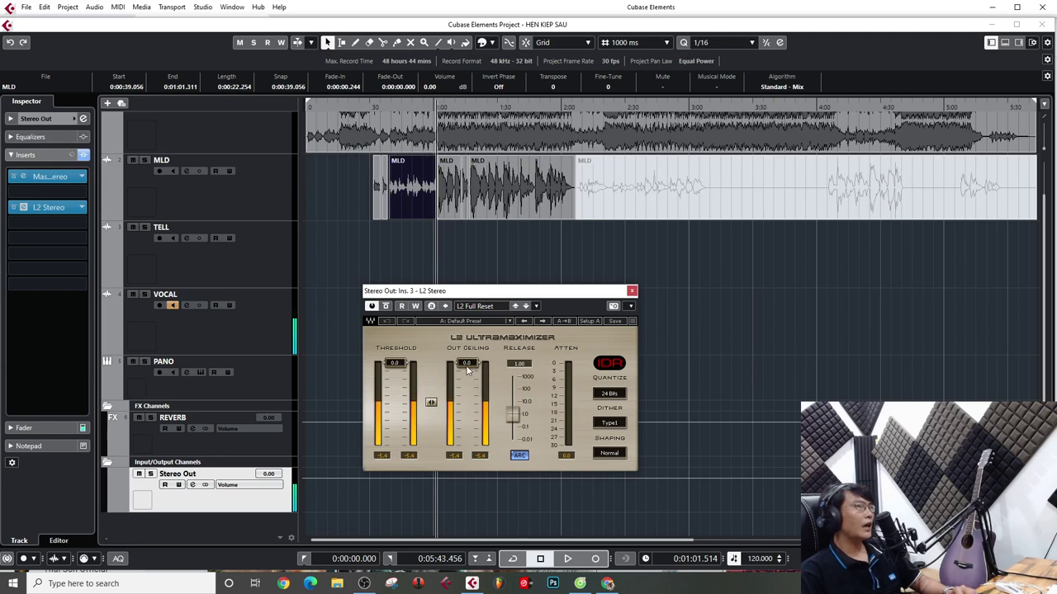
# Set L2's threshold to -0.5 and its out ceiling to -1.0 while auditioning the mix
pyautogui.press('space')
pyautogui.moveTo(467, 363)
pyautogui.mouseDown()
pyautogui.moveTo(467, 417)
pyautogui.moveTo(466, 372)
pyautogui.mouseUp()
pyautogui.press('space')
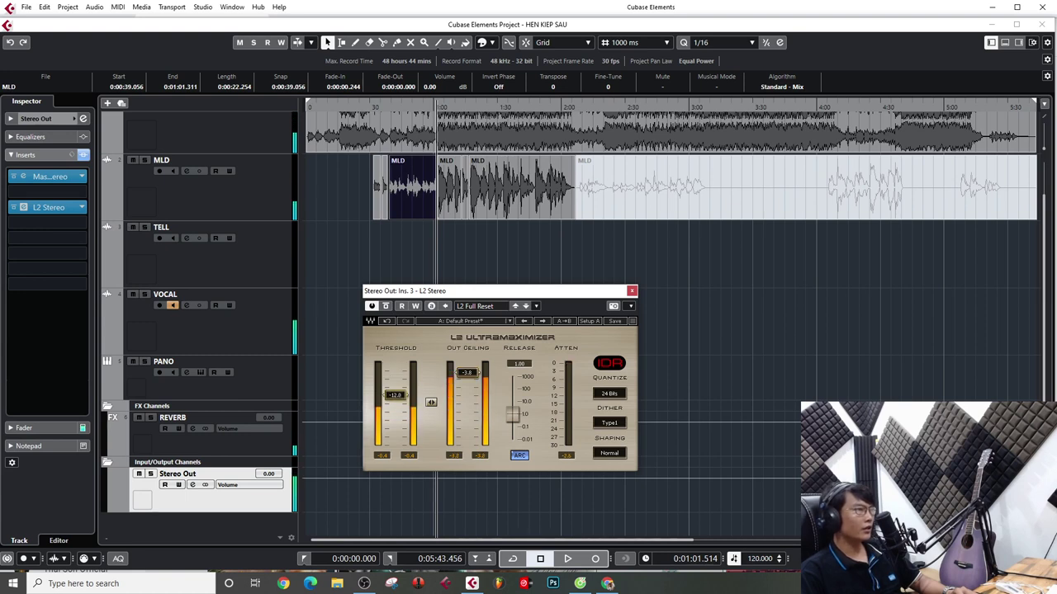
pyautogui.moveTo(466, 368); pyautogui.dragTo(467, 367)
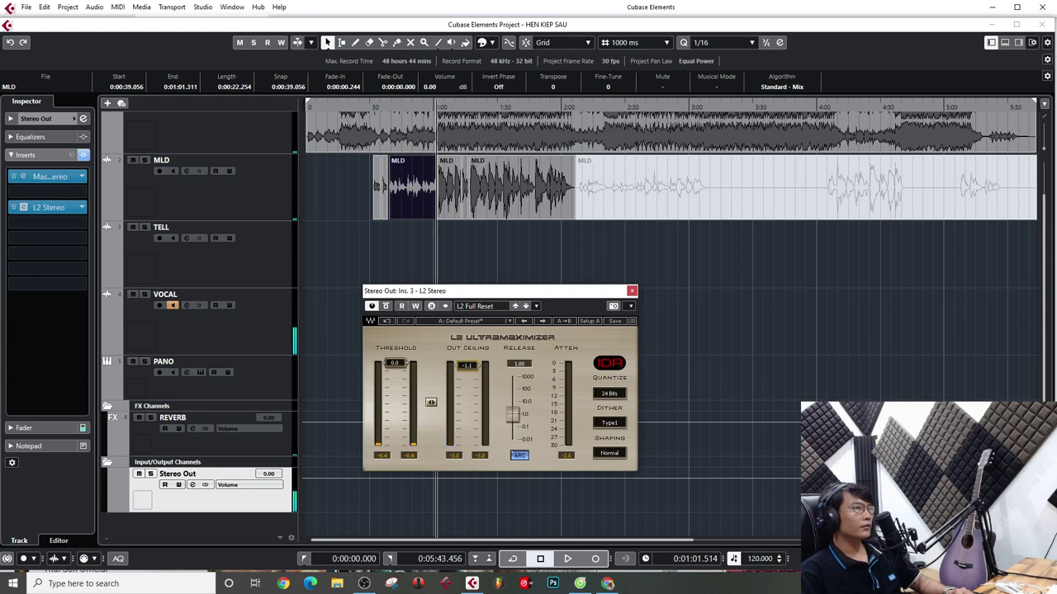
pyautogui.moveTo(395, 364); pyautogui.dragTo(394, 365)
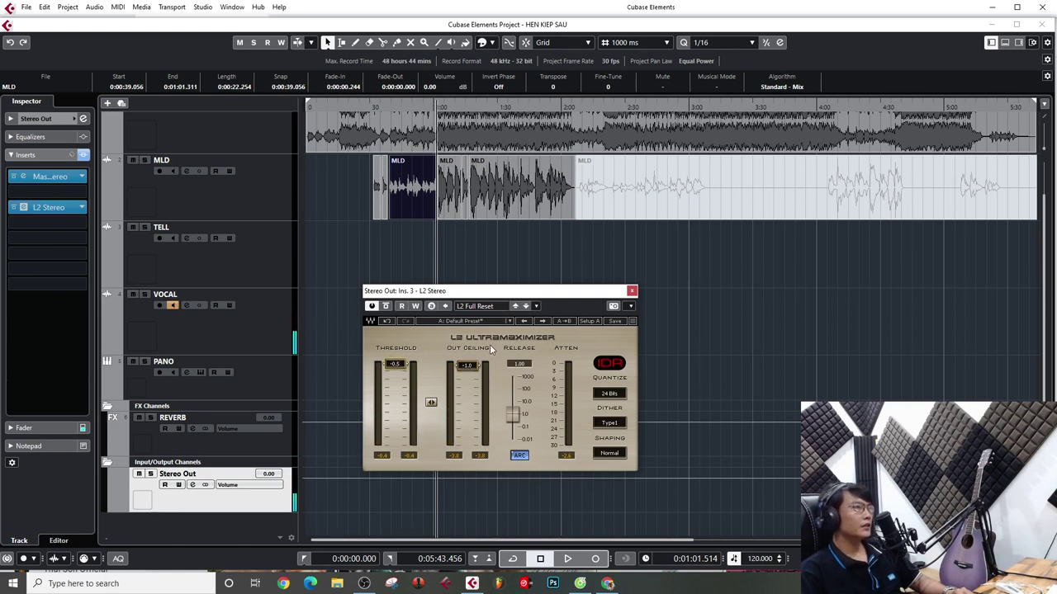
pyautogui.press('space')
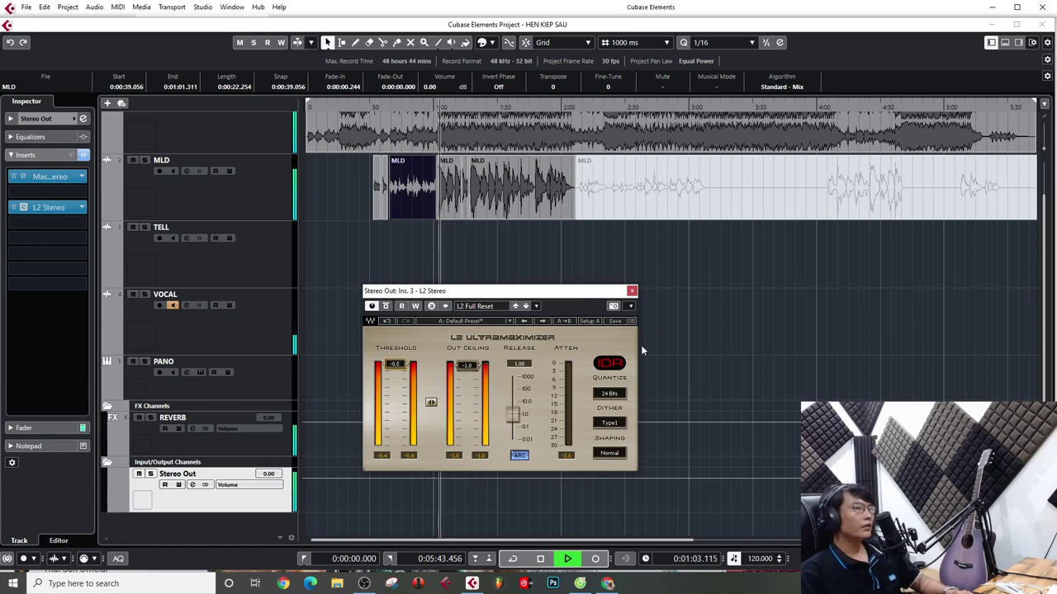
# Open Maserati GRP beside the L2 limiter and lower L2's out ceiling to -2.0 during playback
pyautogui.click(23, 177)
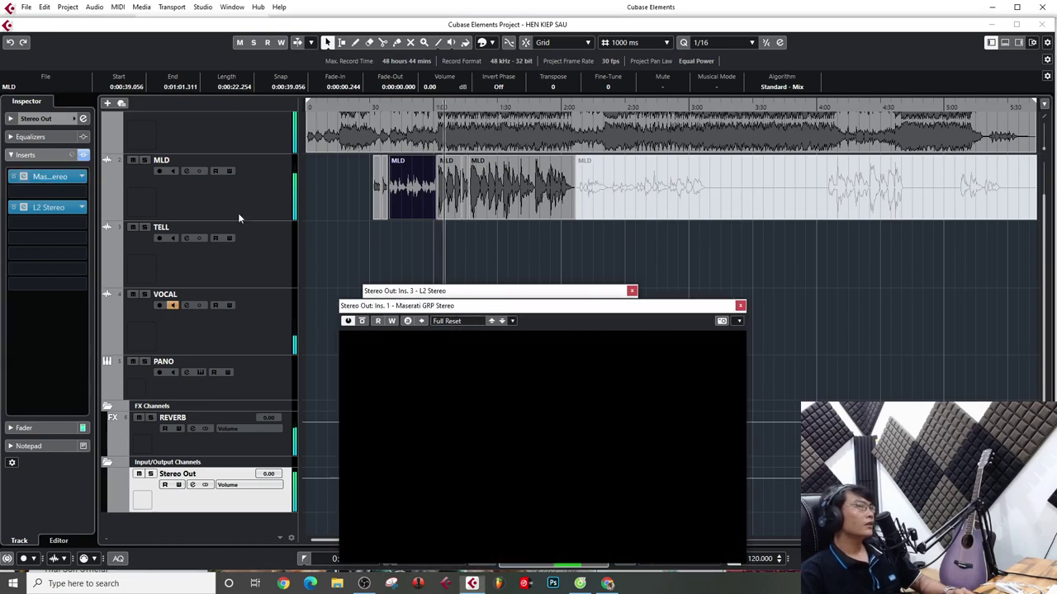
pyautogui.moveTo(505, 306); pyautogui.dragTo(798, 241)
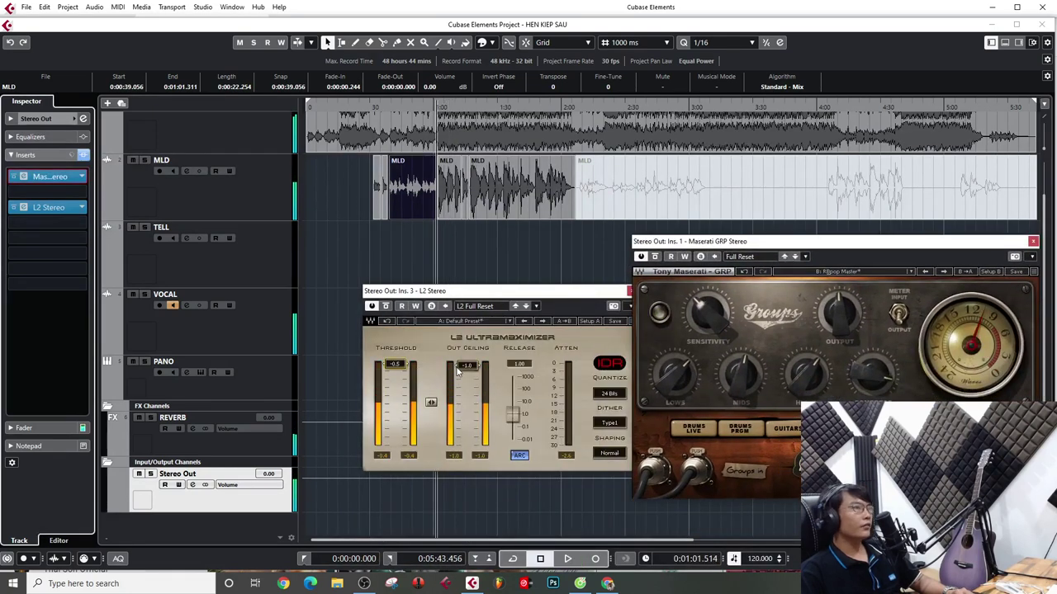
pyautogui.moveTo(474, 374); pyautogui.dragTo(474, 376)
pyautogui.press('space')
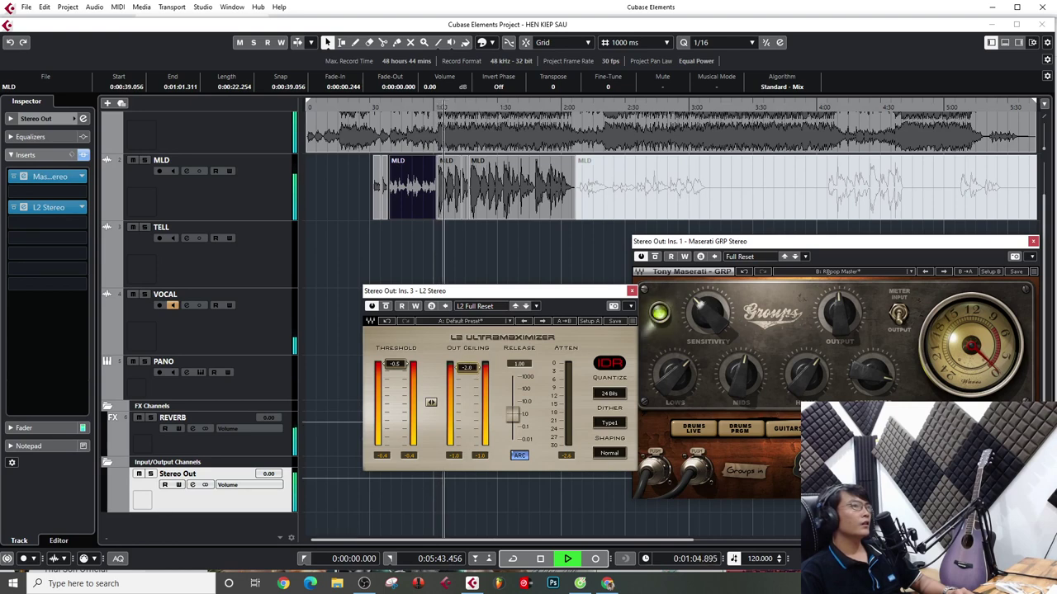
pyautogui.moveTo(470, 370); pyautogui.dragTo(470, 372)
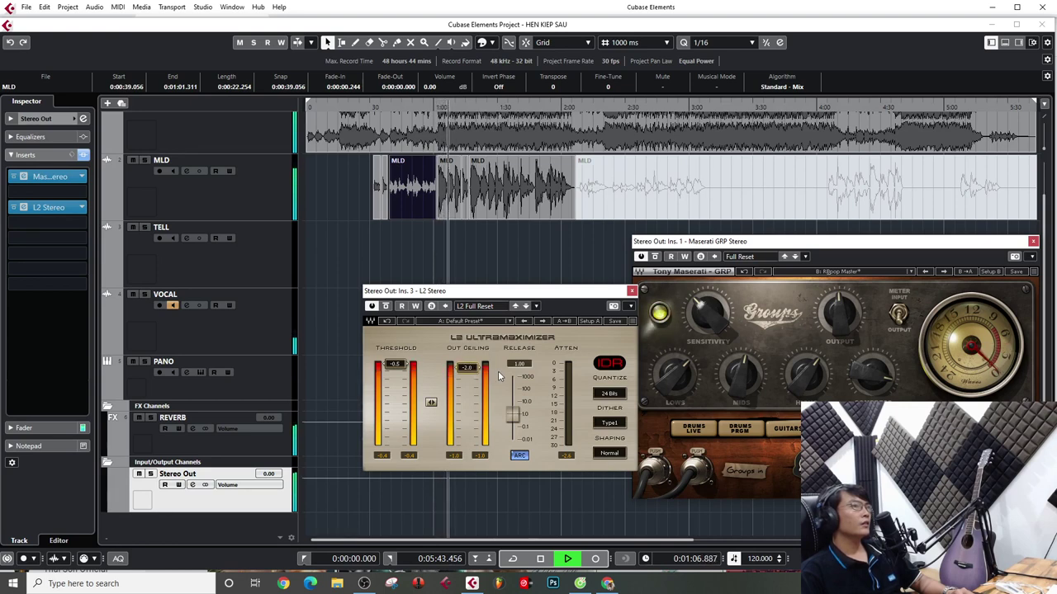
pyautogui.click(782, 386)
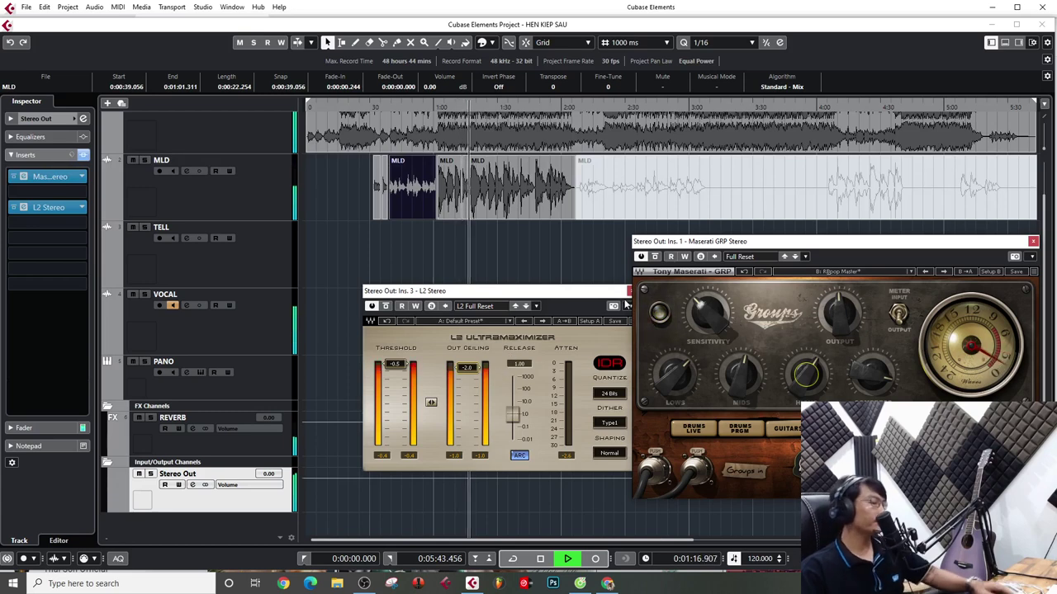
# Examine the channel levels in the MixConsole while auditioning the limited mix, and close the plug-in and mixer windows
pyautogui.press('space')
pyautogui.press('F3')
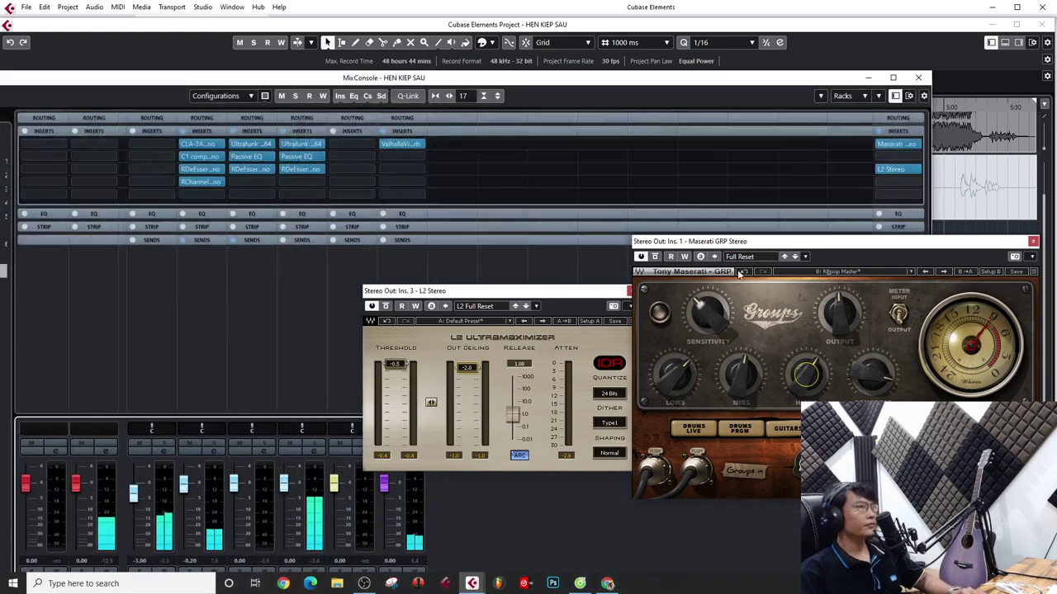
pyautogui.click(1033, 241)
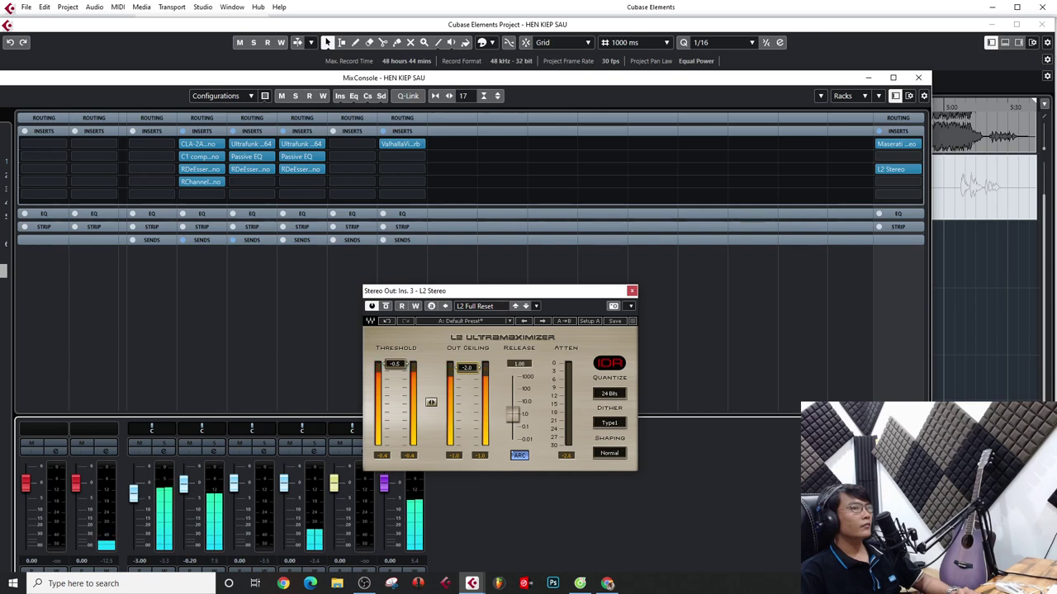
pyautogui.doubleClick(726, 79)
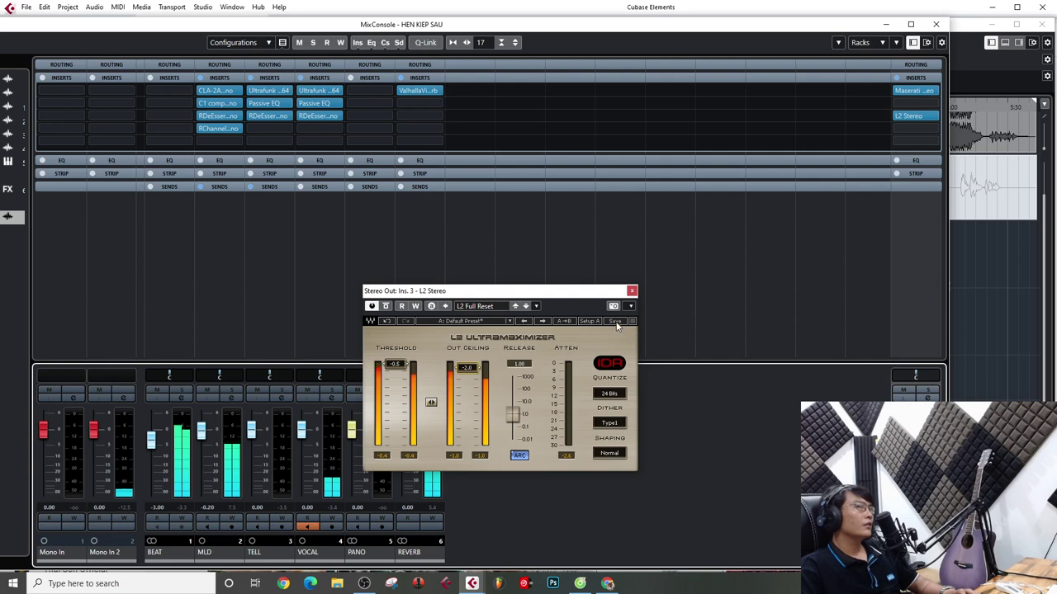
pyautogui.click(632, 290)
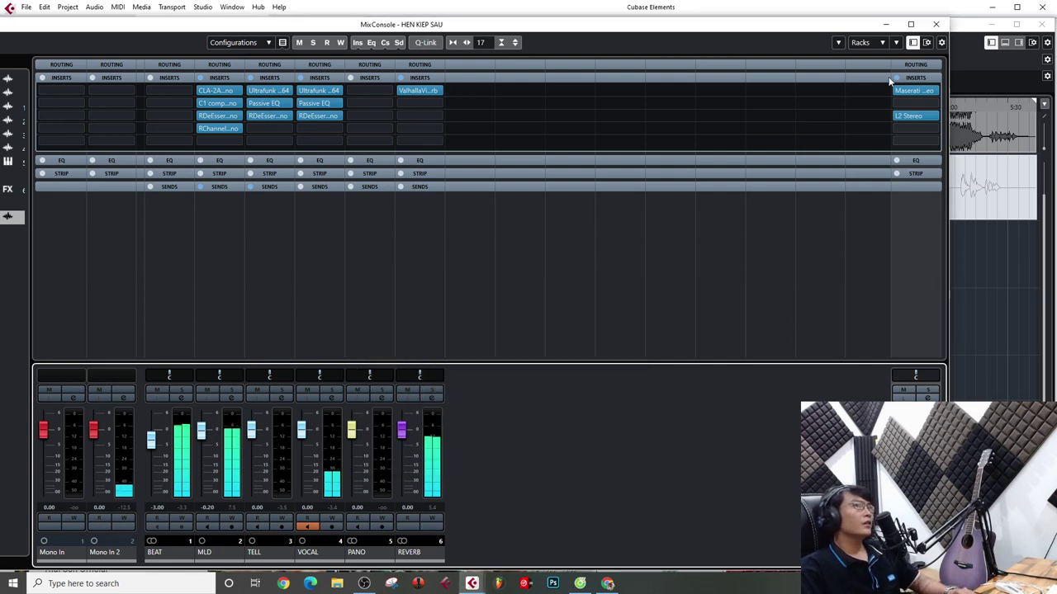
pyautogui.click(936, 27)
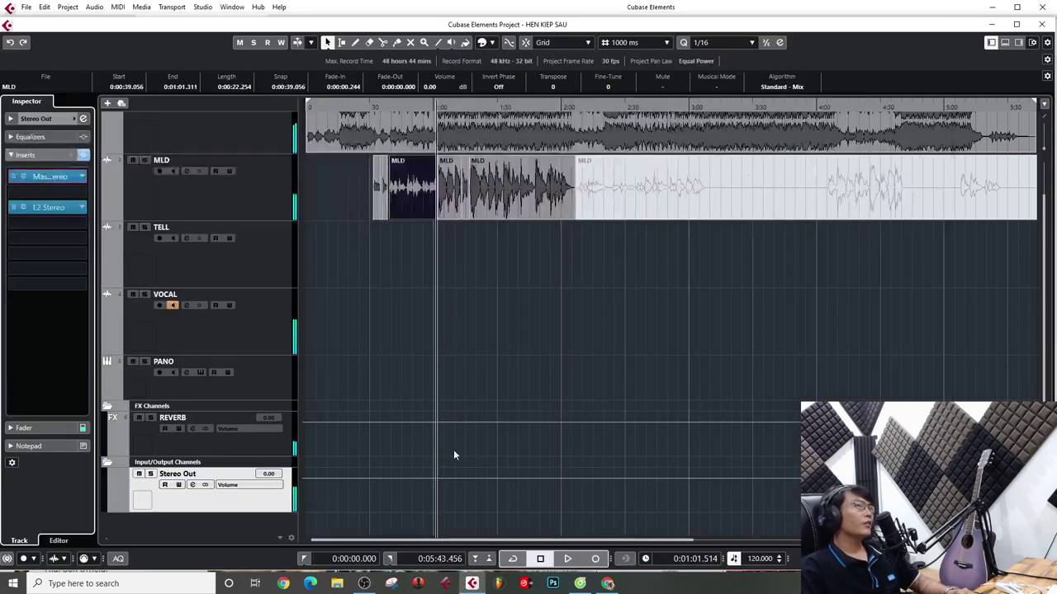
# Replay the mix with Maserati GRP open to review its meter against the mixer levels, and close both windows
pyautogui.click(25, 180)
pyautogui.press('space')
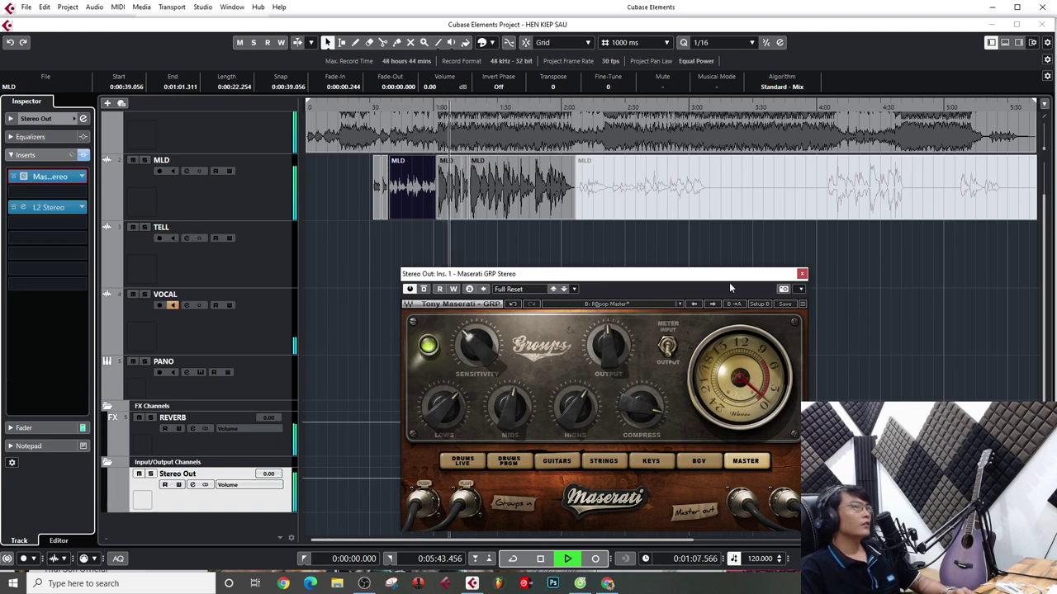
pyautogui.moveTo(704, 276); pyautogui.dragTo(765, 258)
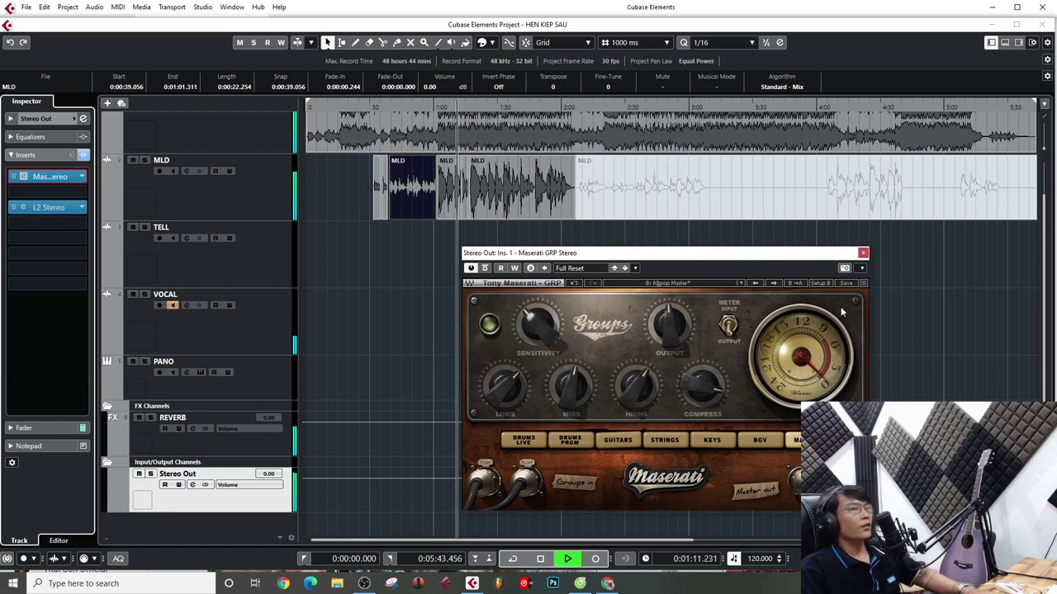
pyautogui.press('F3')
pyautogui.moveTo(774, 256); pyautogui.dragTo(749, 246)
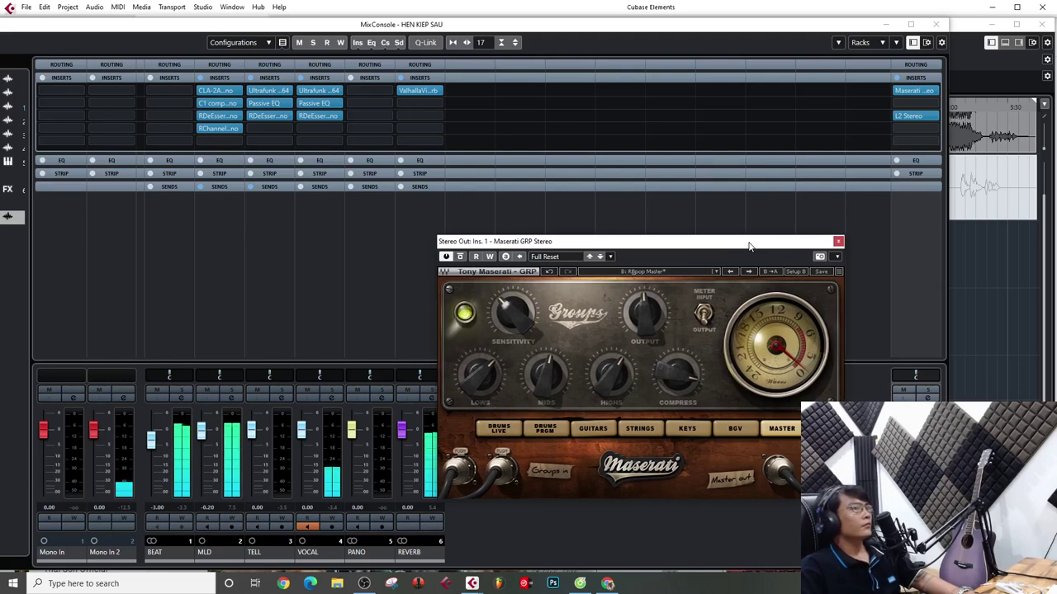
pyautogui.click(837, 242)
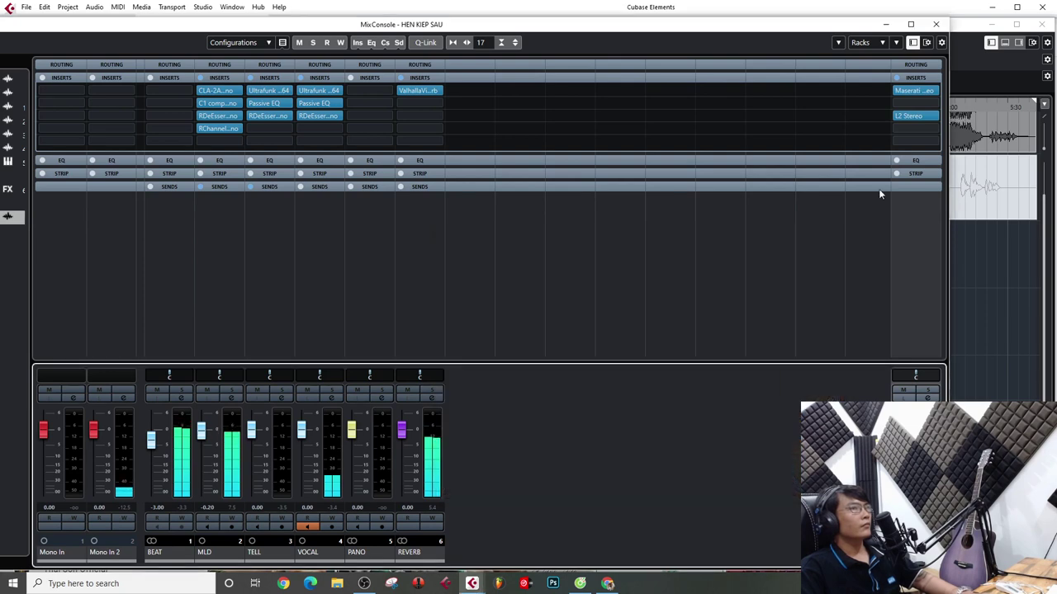
pyautogui.click(936, 26)
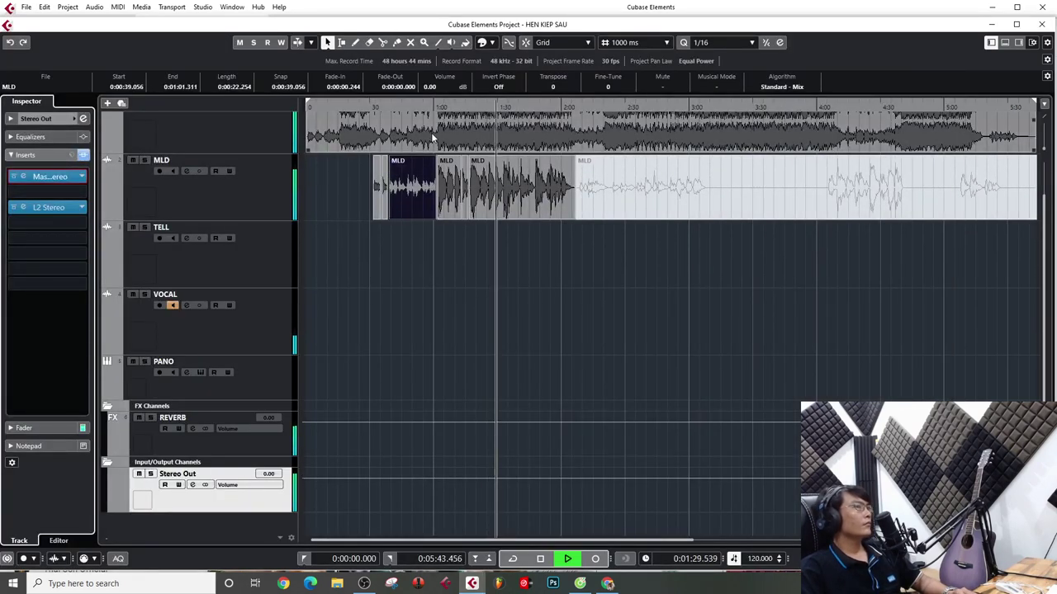
# Set the threshold of MLD's C1 compressor to -17.2 while auditioning the mix from about 0:56, and close the plug-in
pyautogui.scroll(2, 447, 216)
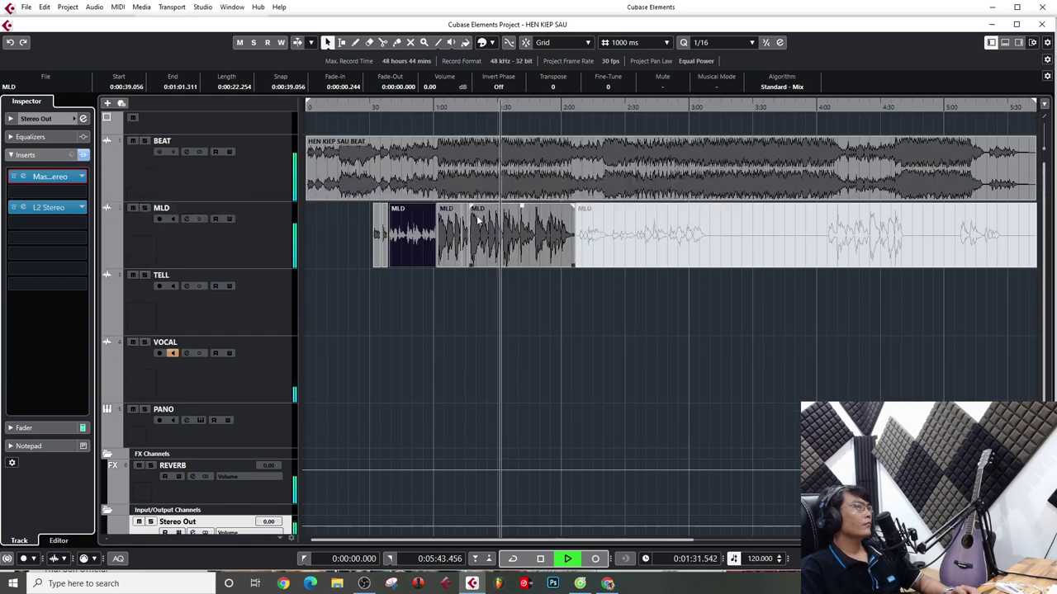
pyautogui.click(428, 109)
pyautogui.press('space')
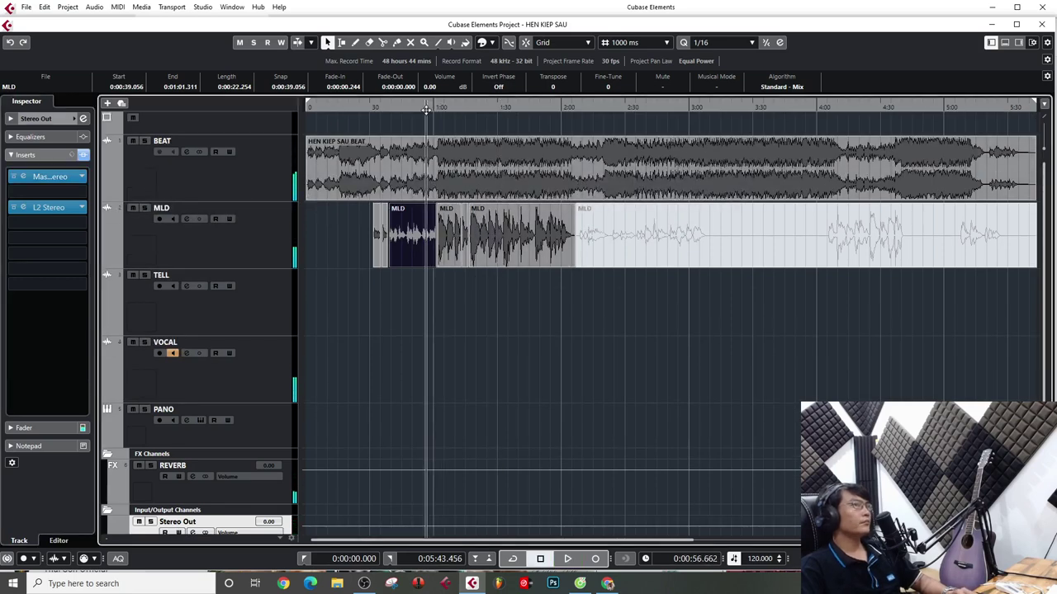
pyautogui.press('space')
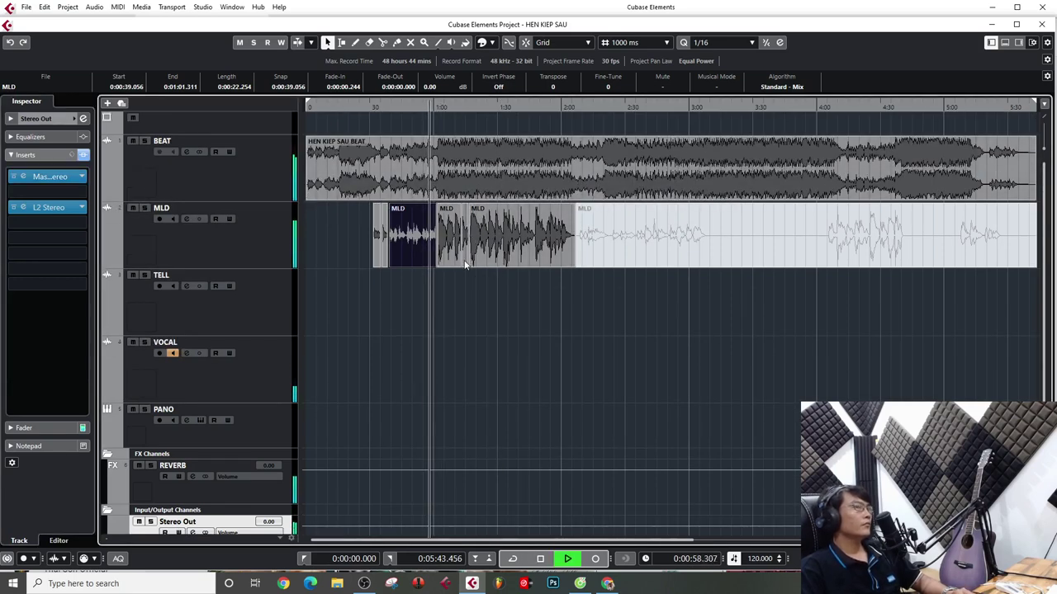
pyautogui.click(225, 255)
pyautogui.click(23, 193)
pyautogui.moveTo(361, 263); pyautogui.dragTo(363, 258)
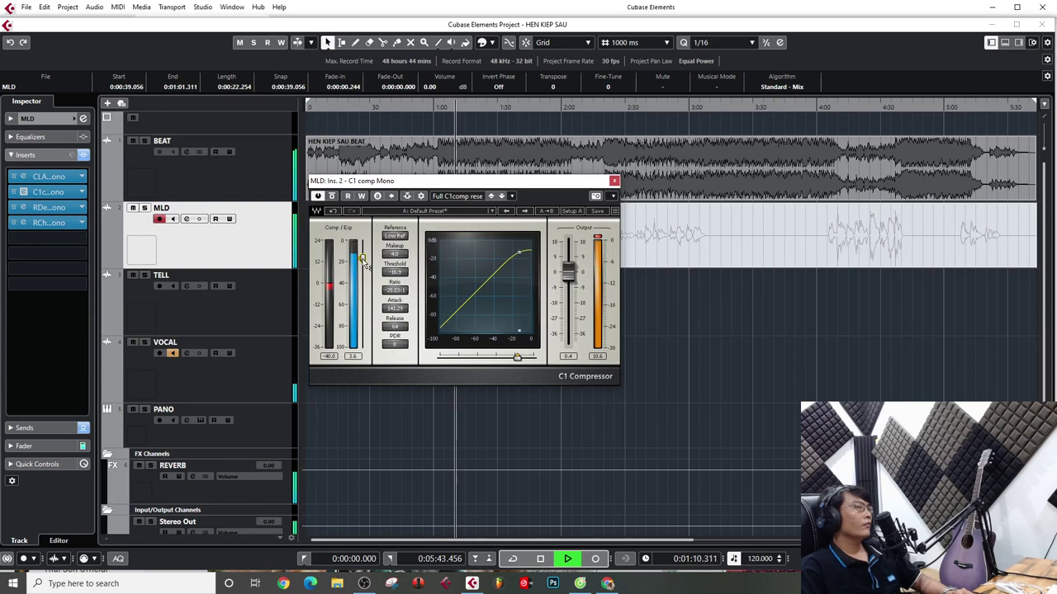
pyautogui.moveTo(363, 258); pyautogui.dragTo(363, 261)
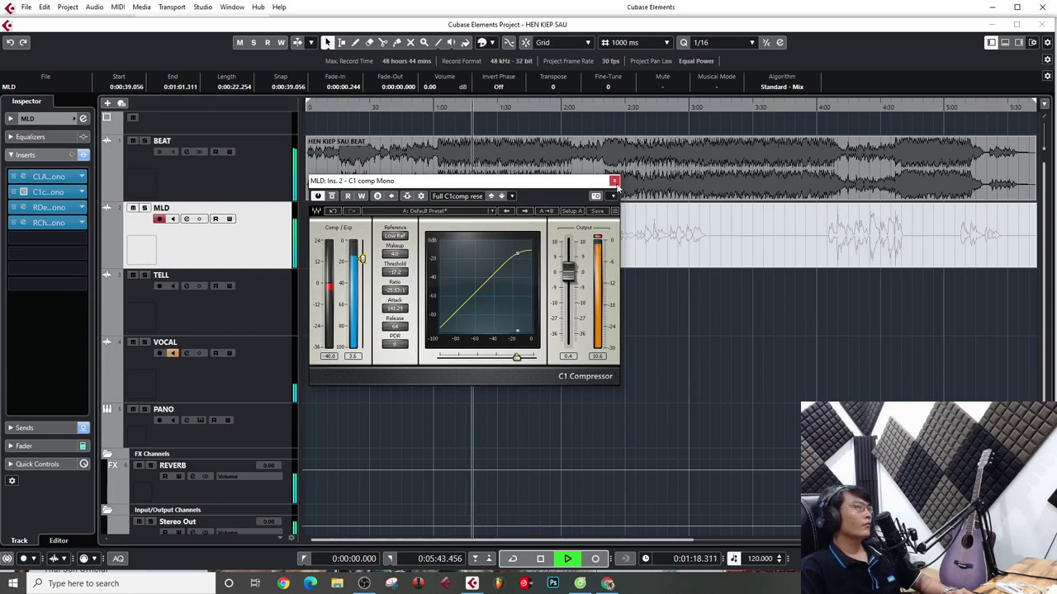
pyautogui.click(615, 180)
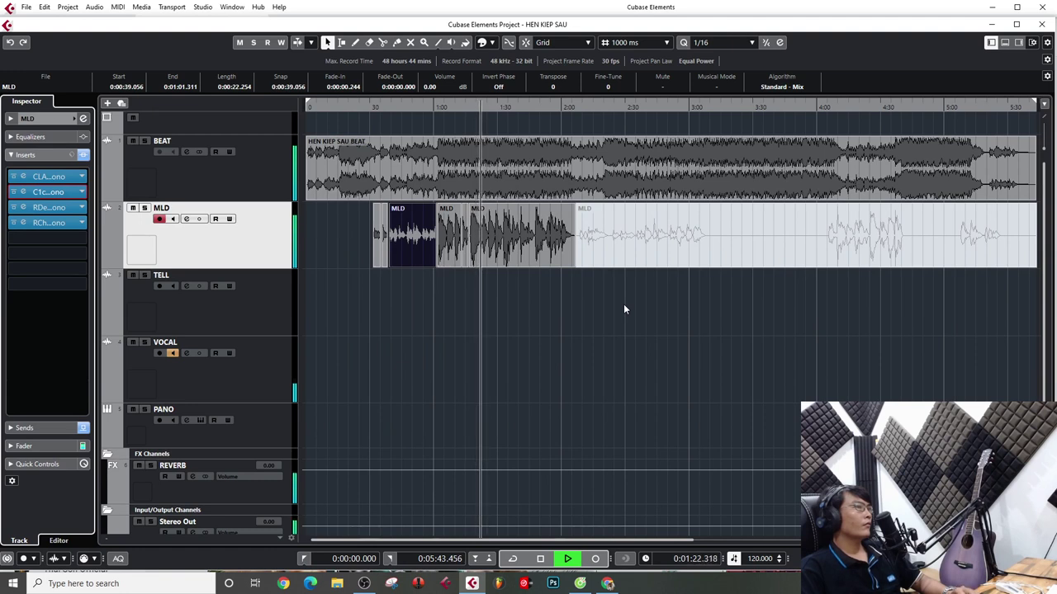
# Audition the start of the MLD vocal from about 0:32 with the timeline zoomed in on its clips
pyautogui.press('space')
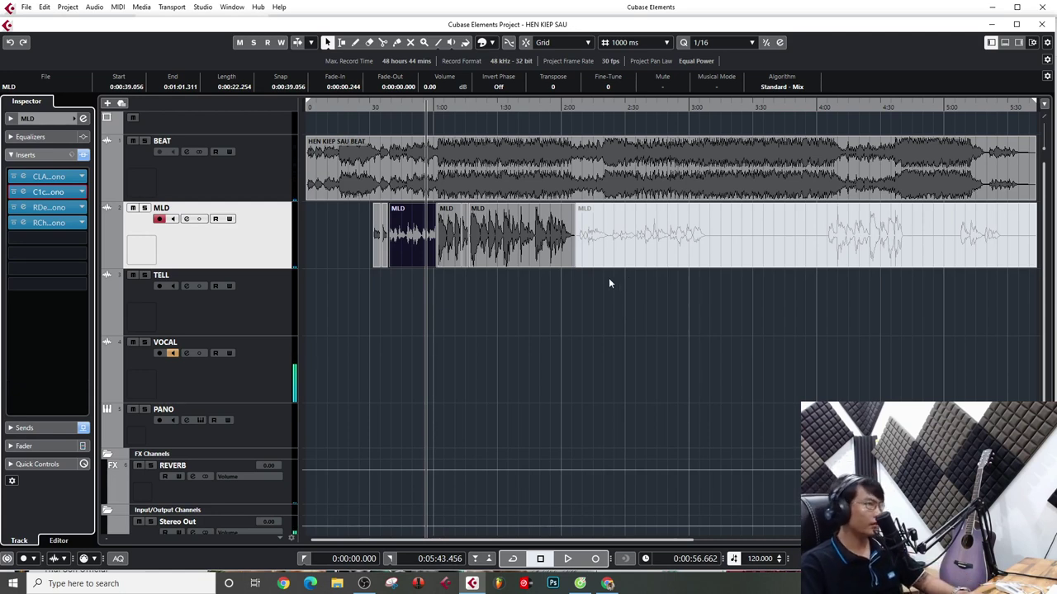
pyautogui.press('g')
pyautogui.press('g')
pyautogui.press('g')
pyautogui.press('h')
pyautogui.press('h')
pyautogui.press('h')
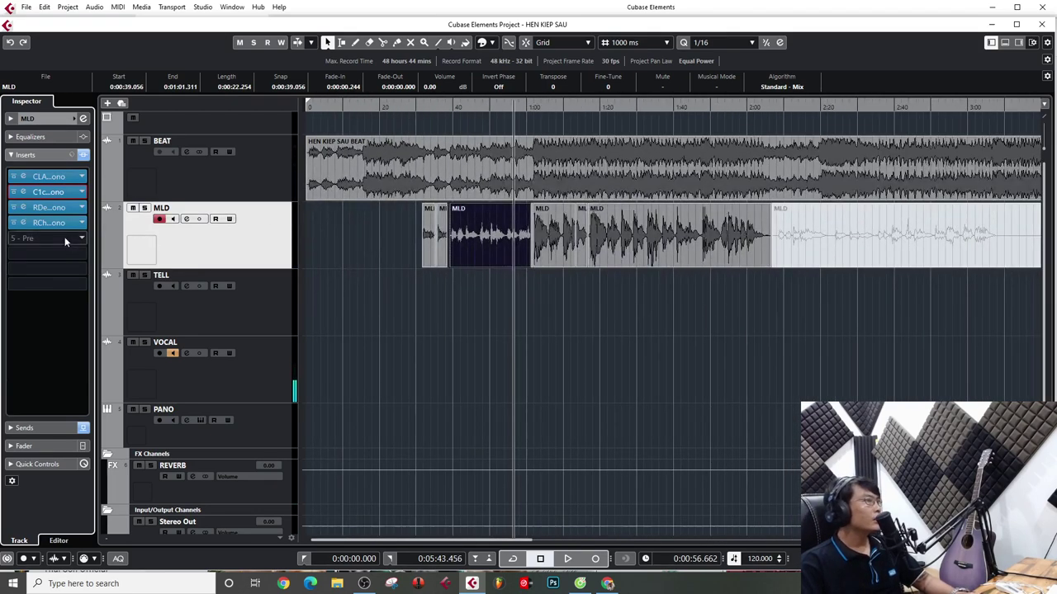
pyautogui.click(425, 108)
pyautogui.press('space')
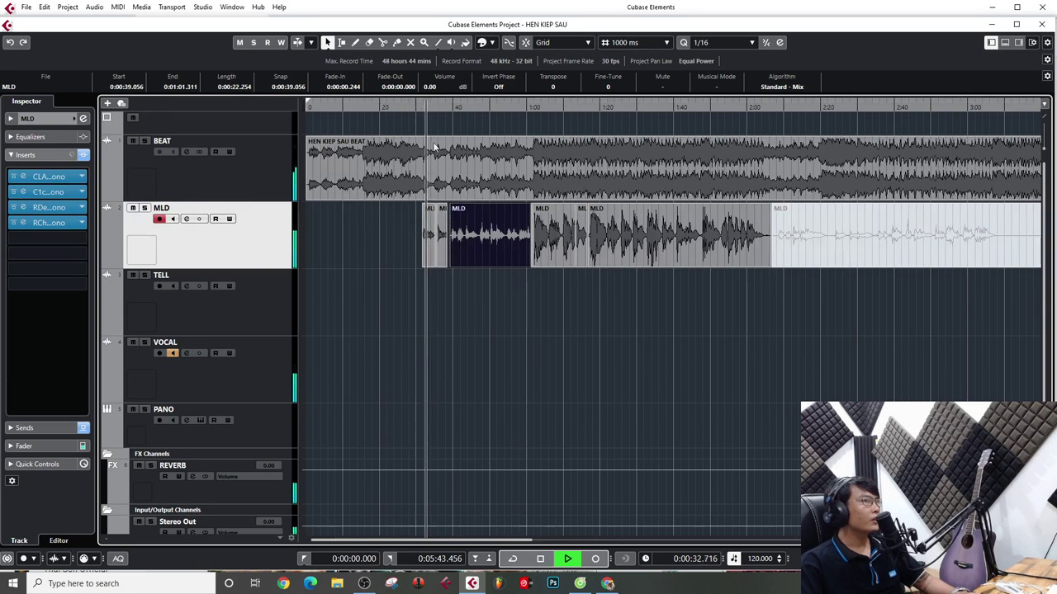
pyautogui.press('h')
pyautogui.press('h')
pyautogui.press('h')
pyautogui.press('h')
pyautogui.press('h')
pyautogui.press('h')
pyautogui.press('h')
pyautogui.press('g')
pyautogui.press('g')
pyautogui.press('space')
pyautogui.press('g')
pyautogui.press('g')
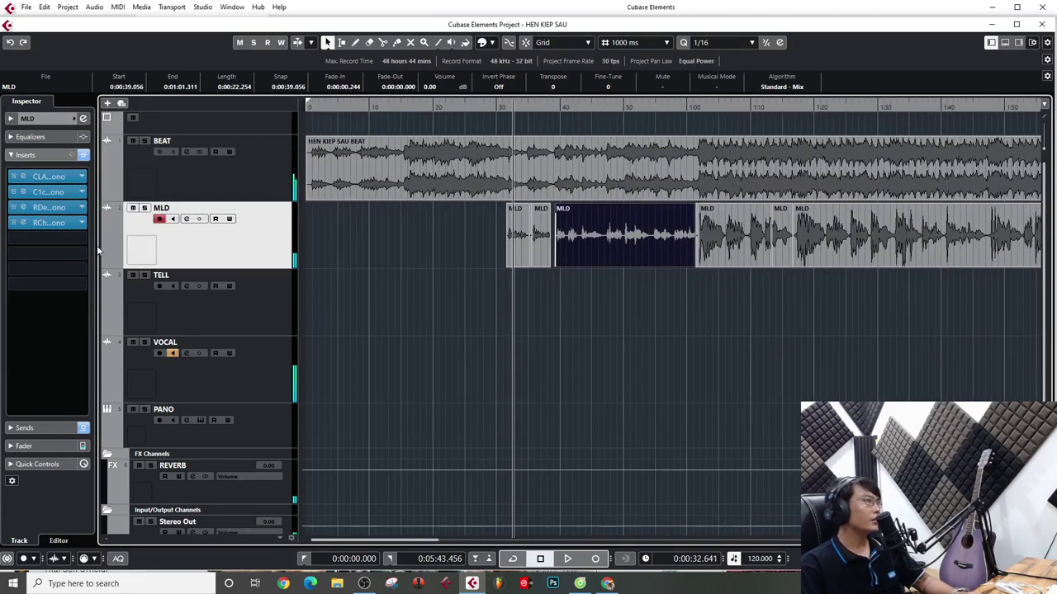
# Add the WNS Mono noise suppressor as the fifth insert on MLD
pyautogui.click(68, 239)
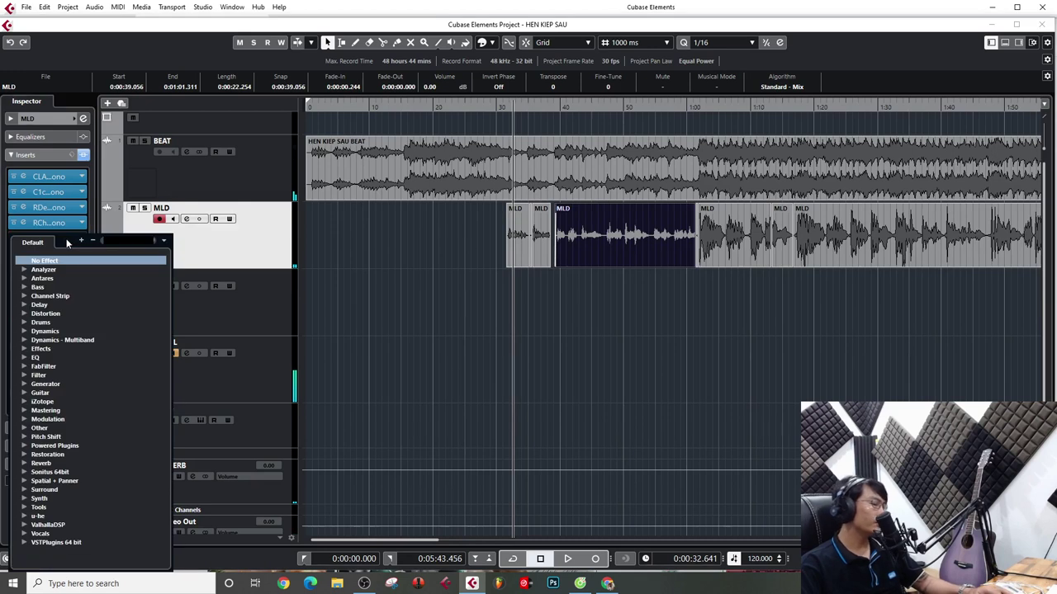
pyautogui.write('N')
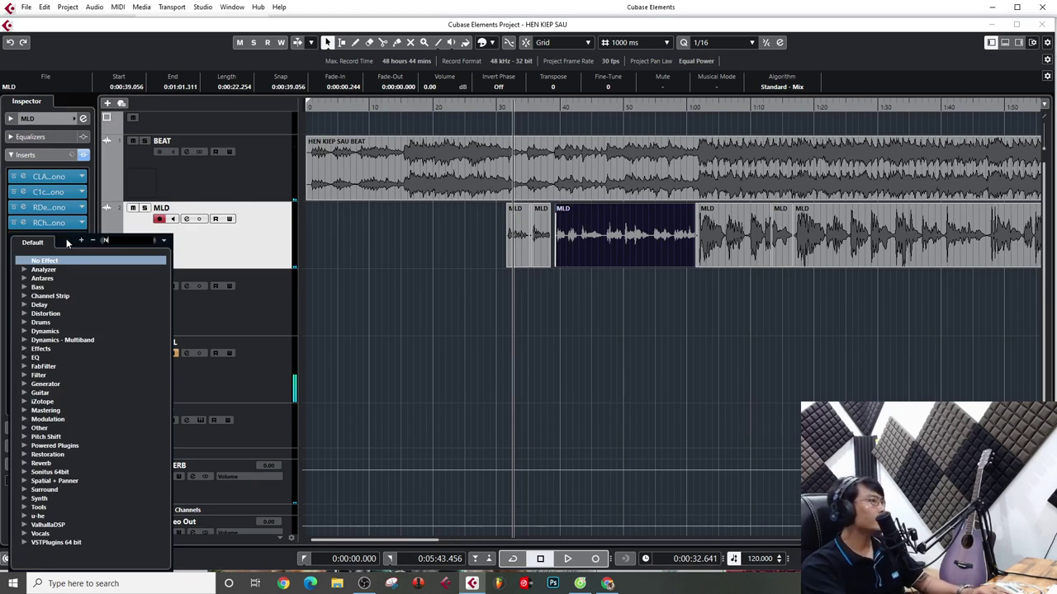
pyautogui.write('U')
pyautogui.press('BackSpace')
pyautogui.write('S')
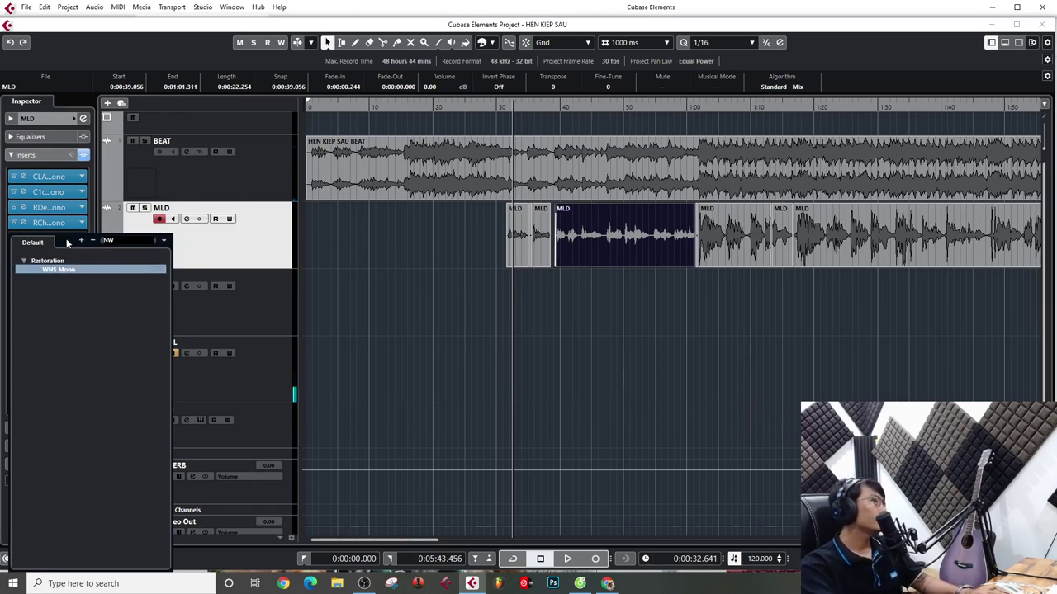
pyautogui.click(63, 271)
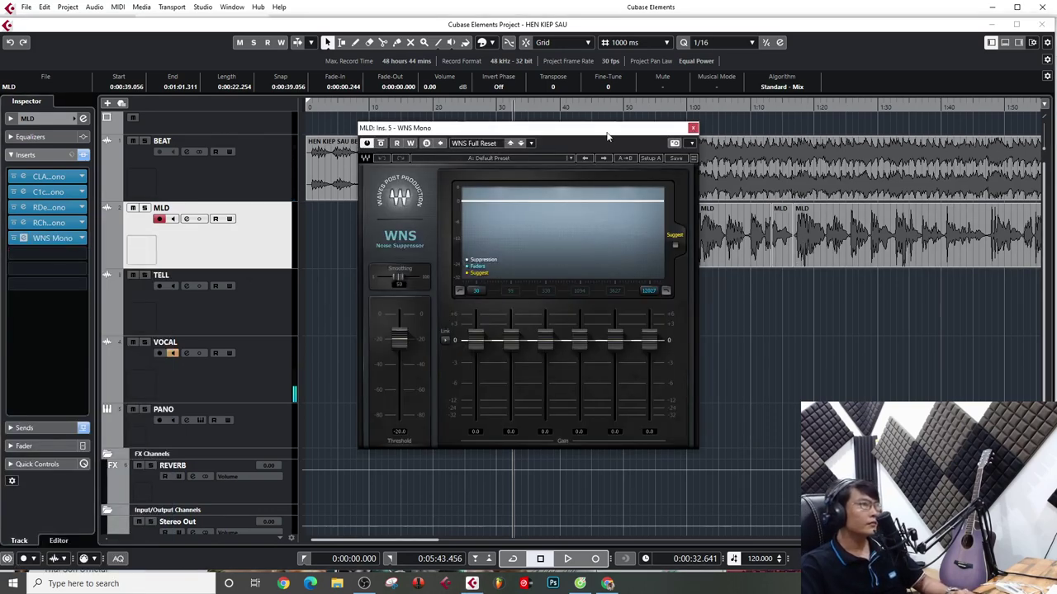
# Set the three highest WNS band gains to -0.3, -0.5 and -1.0 during playback, and close the plug-in
pyautogui.moveTo(582, 139); pyautogui.dragTo(410, 173)
pyautogui.press('space')
pyautogui.moveTo(491, 387); pyautogui.dragTo(459, 387)
pyautogui.moveTo(435, 169); pyautogui.dragTo(577, 159)
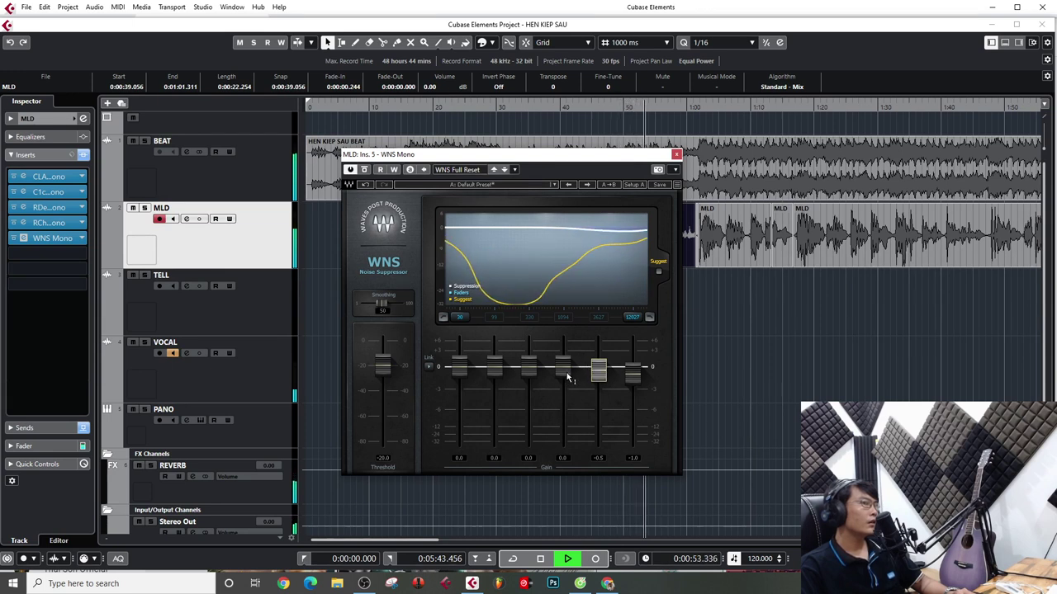
pyautogui.moveTo(563, 367); pyautogui.dragTo(563, 369)
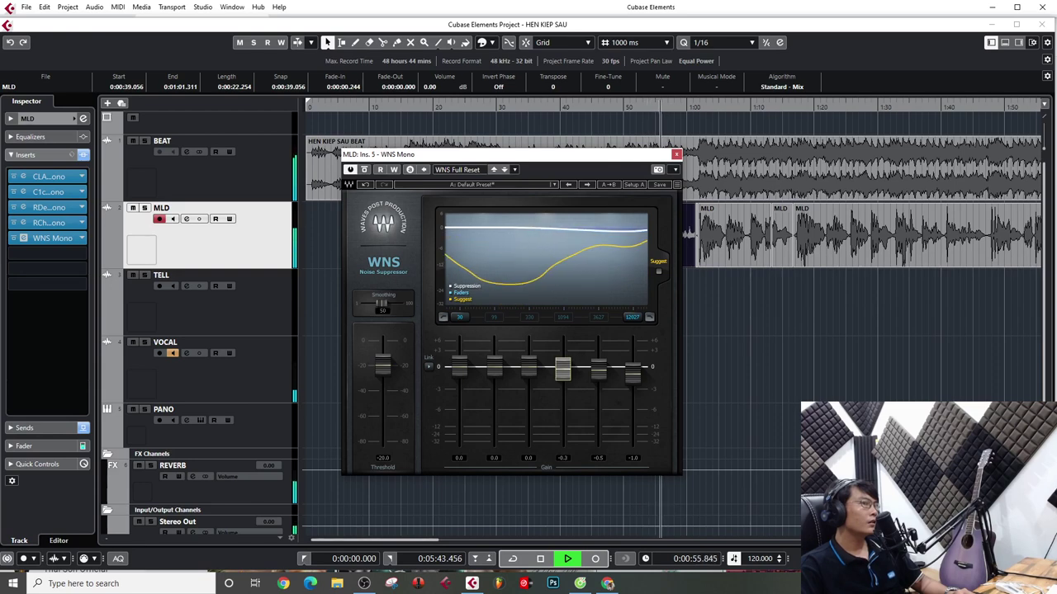
pyautogui.click(676, 154)
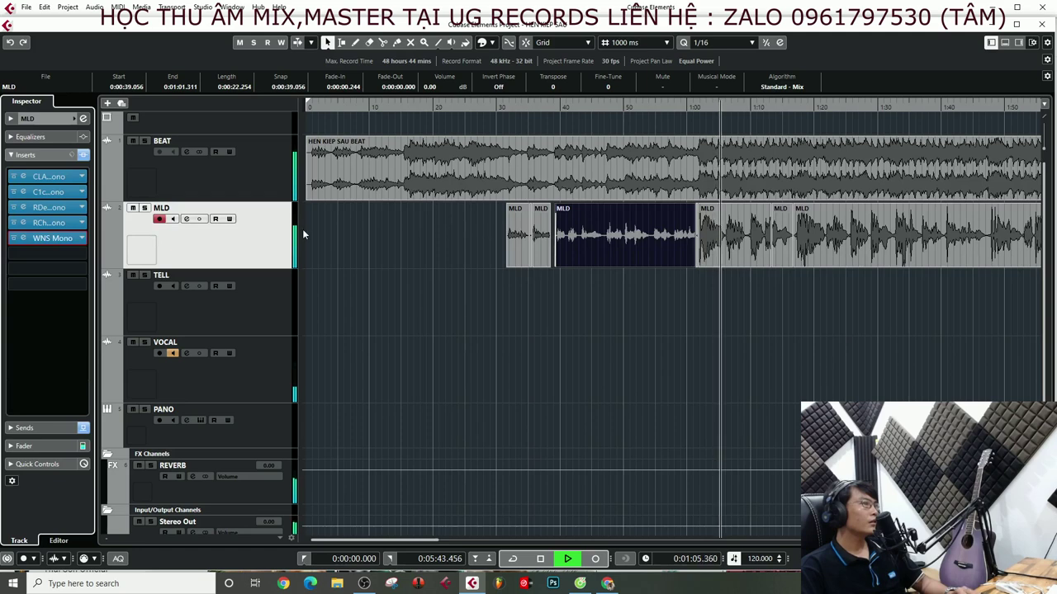
# Set band 1 of MLD's RChannel EQ, the low cut, to 114 Hz
pyautogui.press('space')
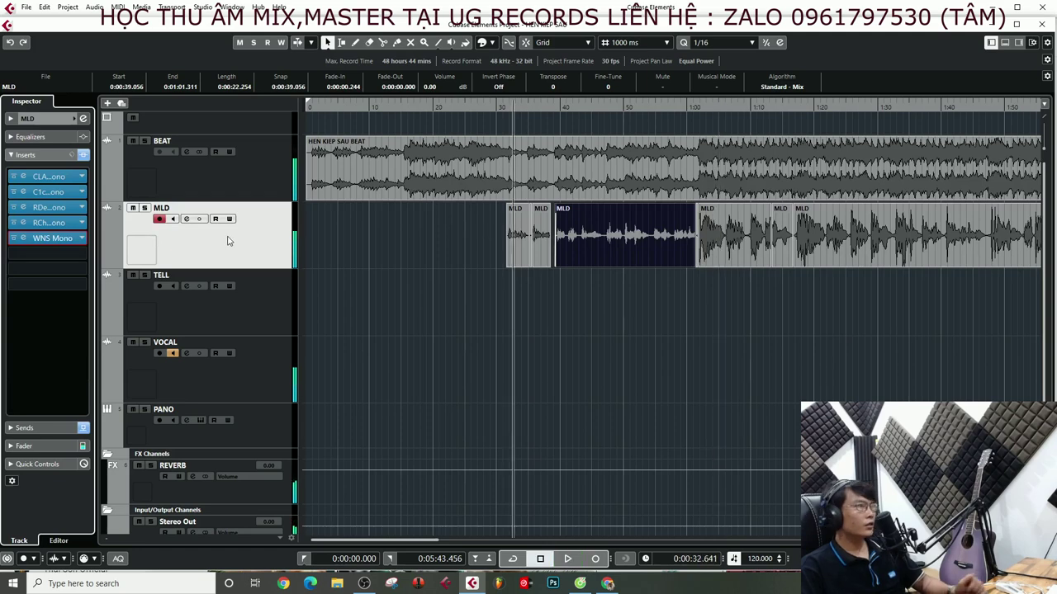
pyautogui.click(23, 224)
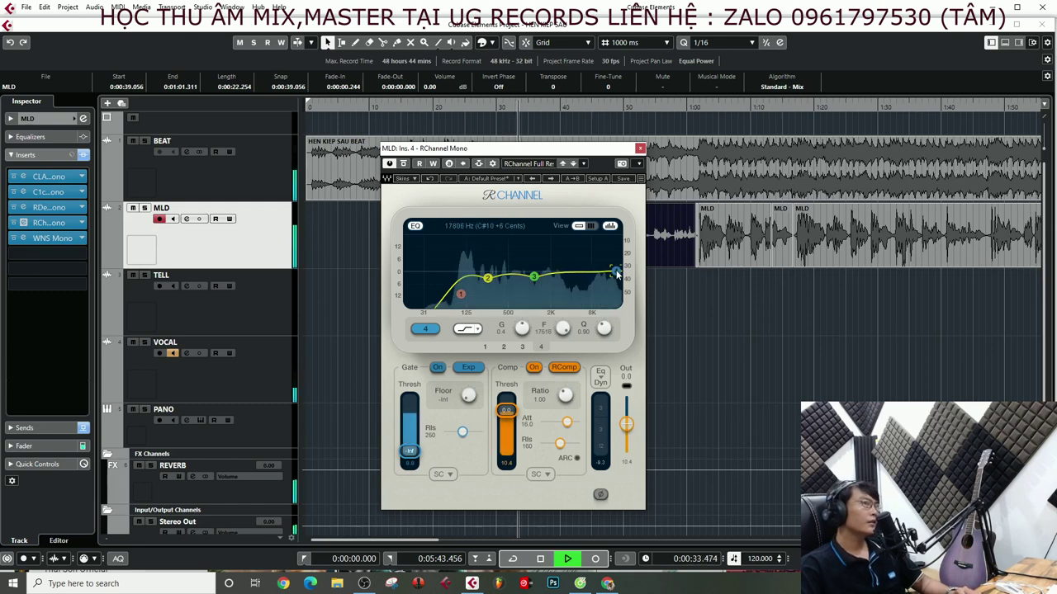
pyautogui.press('space')
pyautogui.click(460, 296)
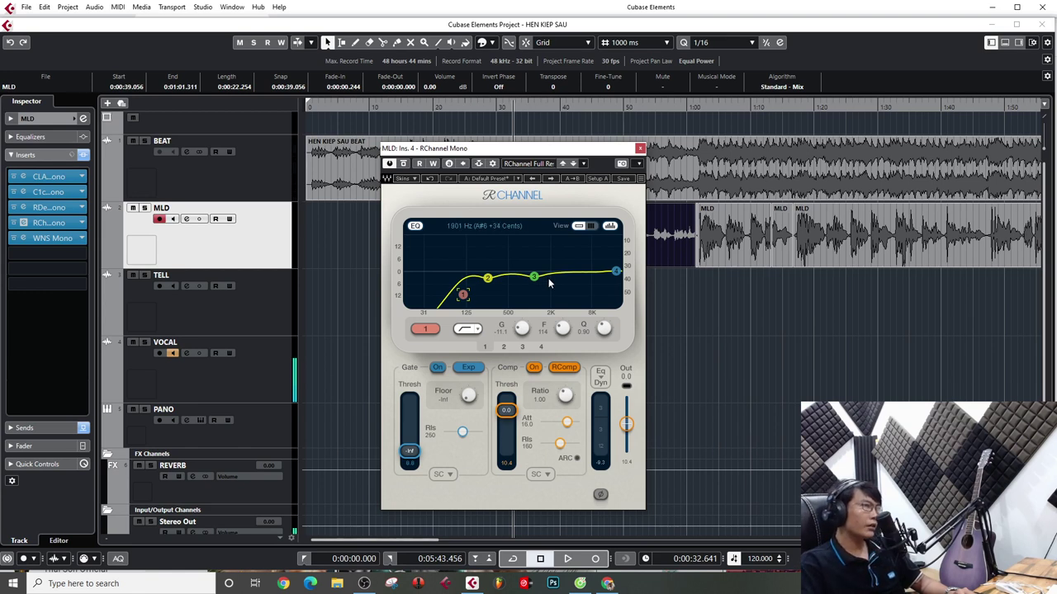
# Audition the vocal from about 0:32 and again from 1:00 against RChannel's spectrum, and close the plug-in
pyautogui.moveTo(583, 155); pyautogui.dragTo(519, 155)
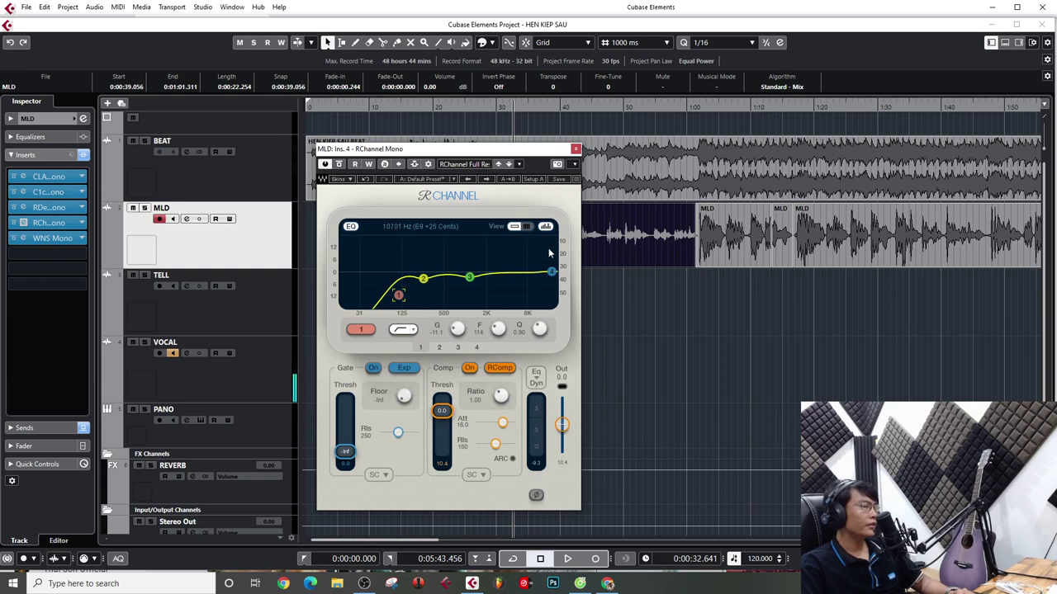
pyautogui.press('space')
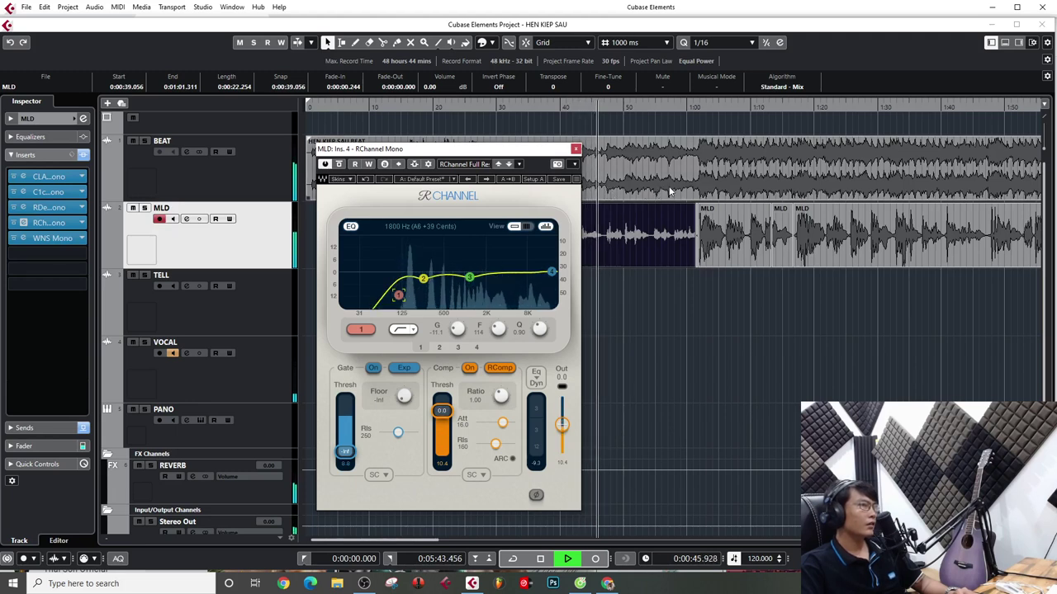
pyautogui.press('space')
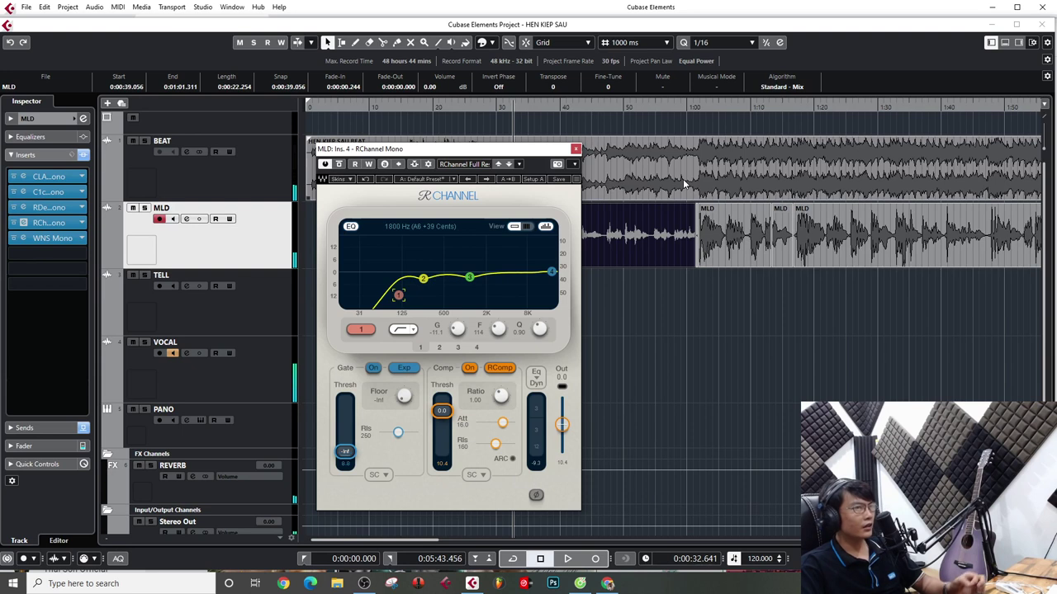
pyautogui.click(692, 108)
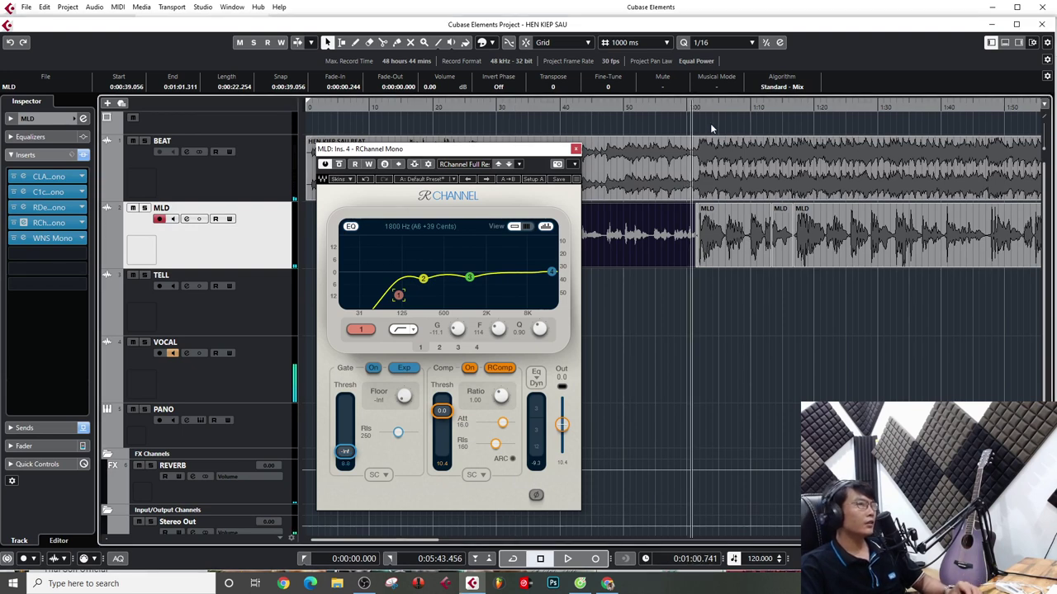
pyautogui.press('space')
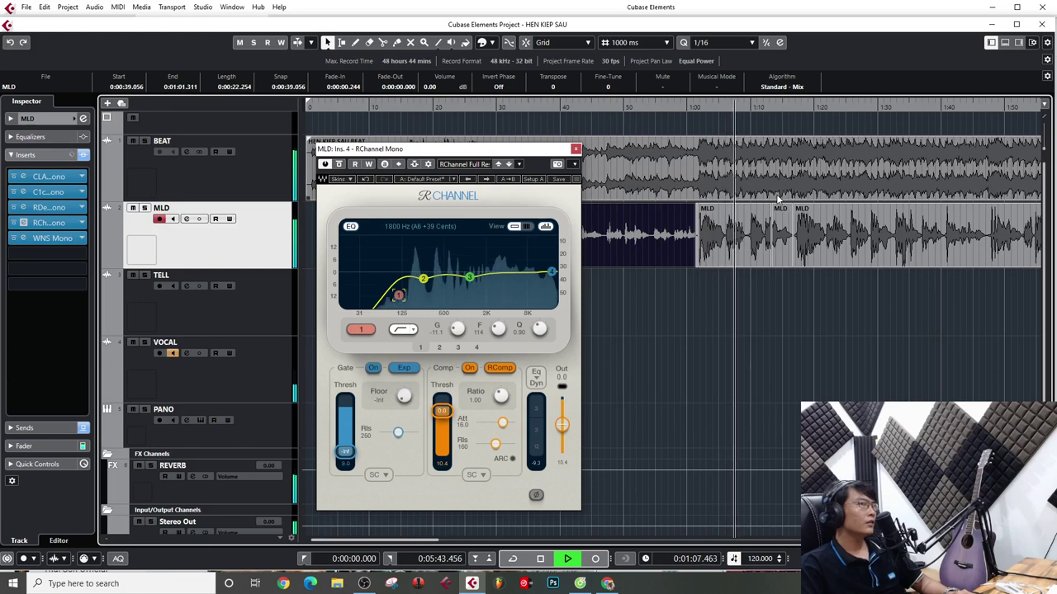
pyautogui.press('space')
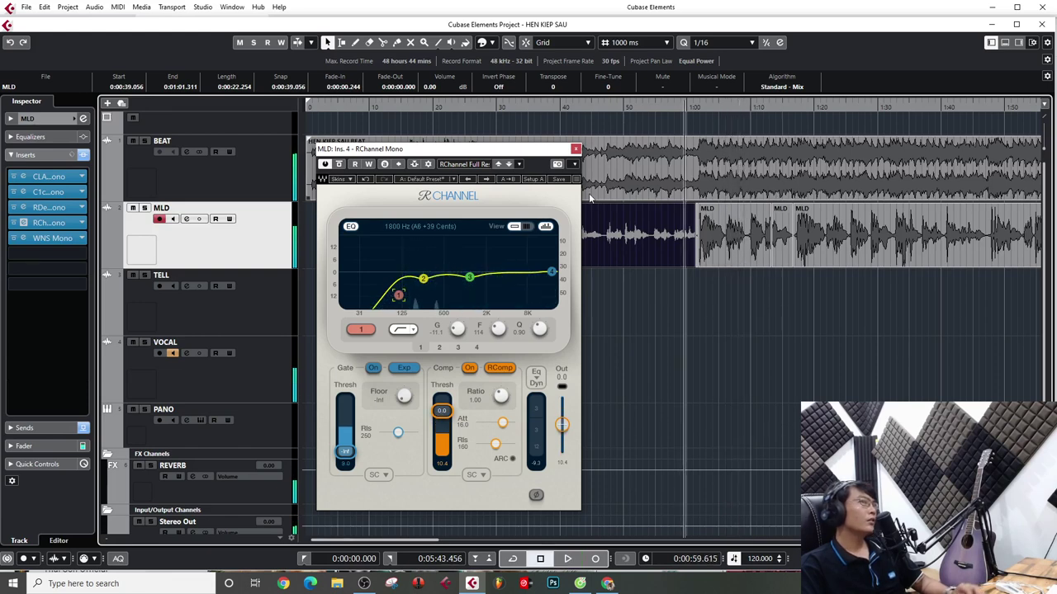
pyautogui.click(576, 149)
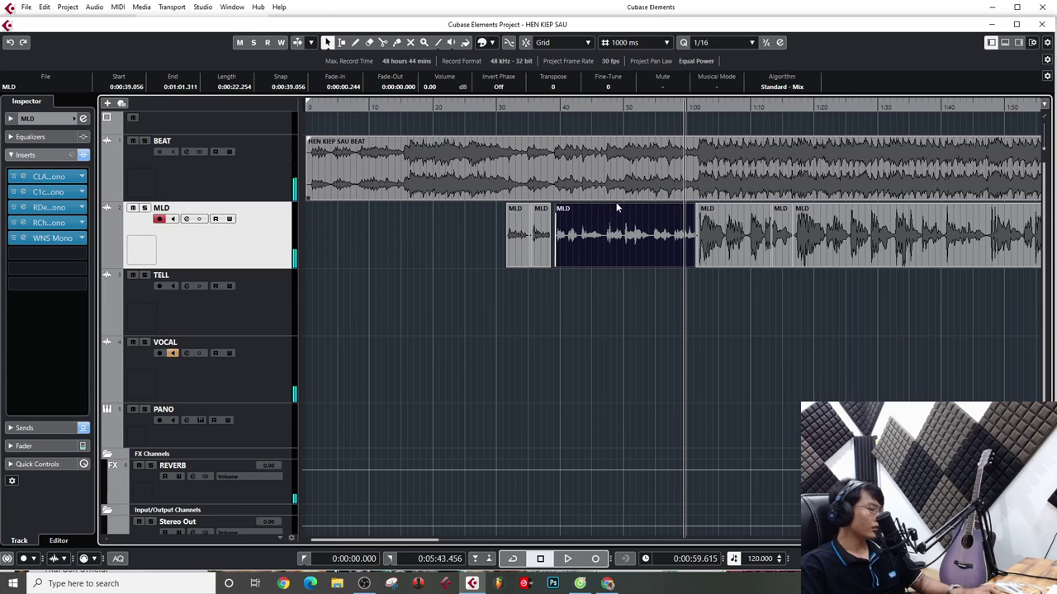
# Add PingPongDelay as the sixth insert on MLD
pyautogui.press('g')
pyautogui.press('g')
pyautogui.press('g')
pyautogui.press('g')
pyautogui.press('g')
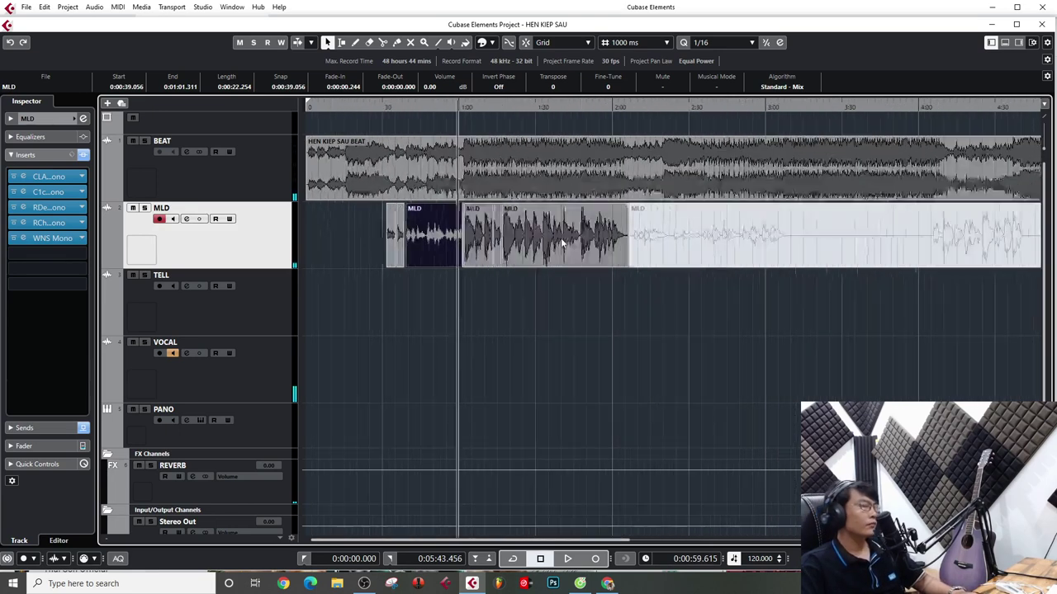
pyautogui.click(56, 253)
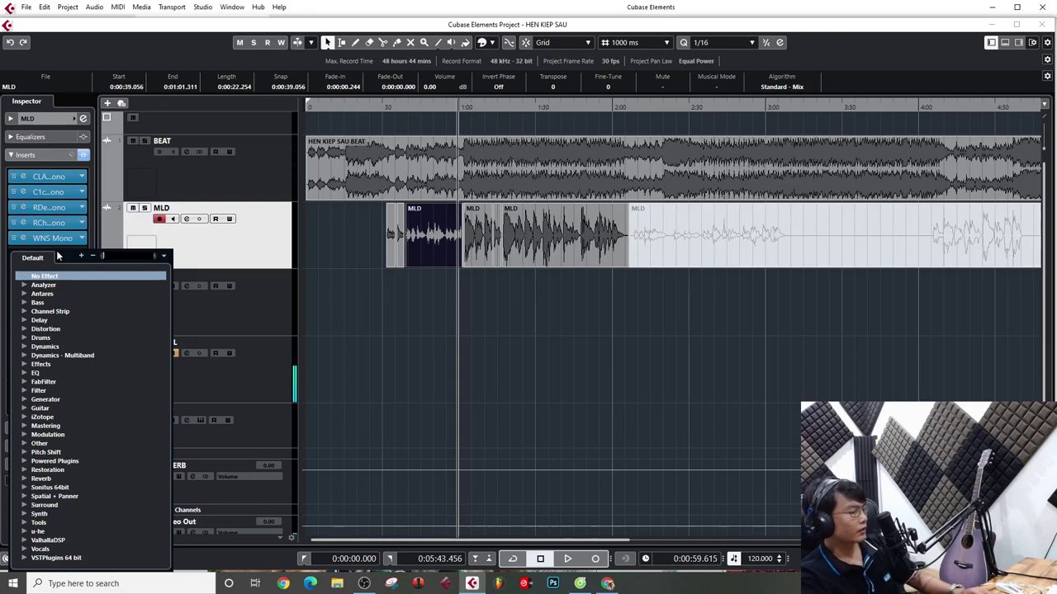
pyautogui.write('DELAY')
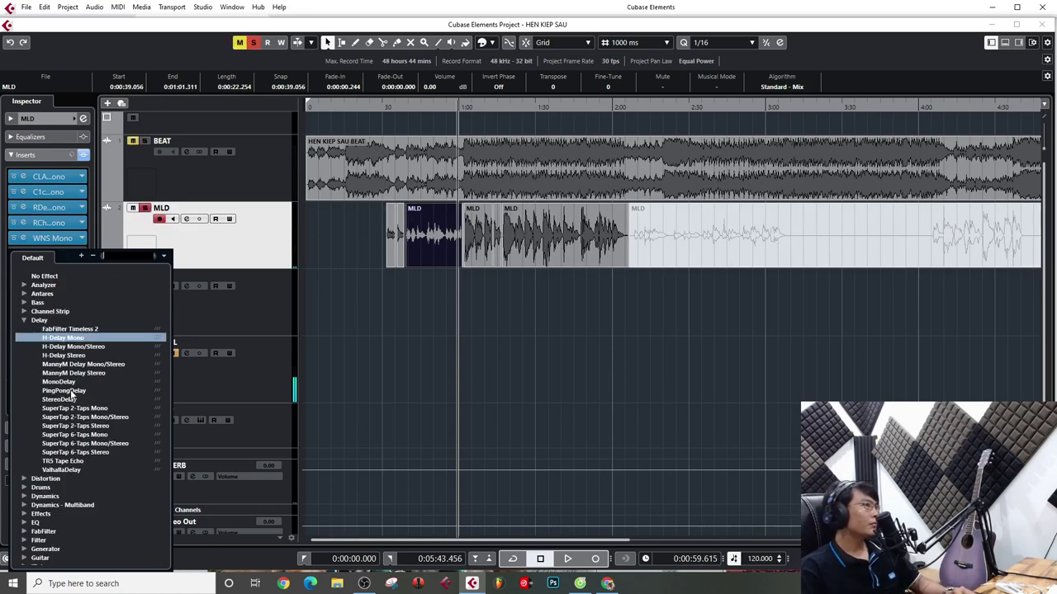
pyautogui.click(66, 390)
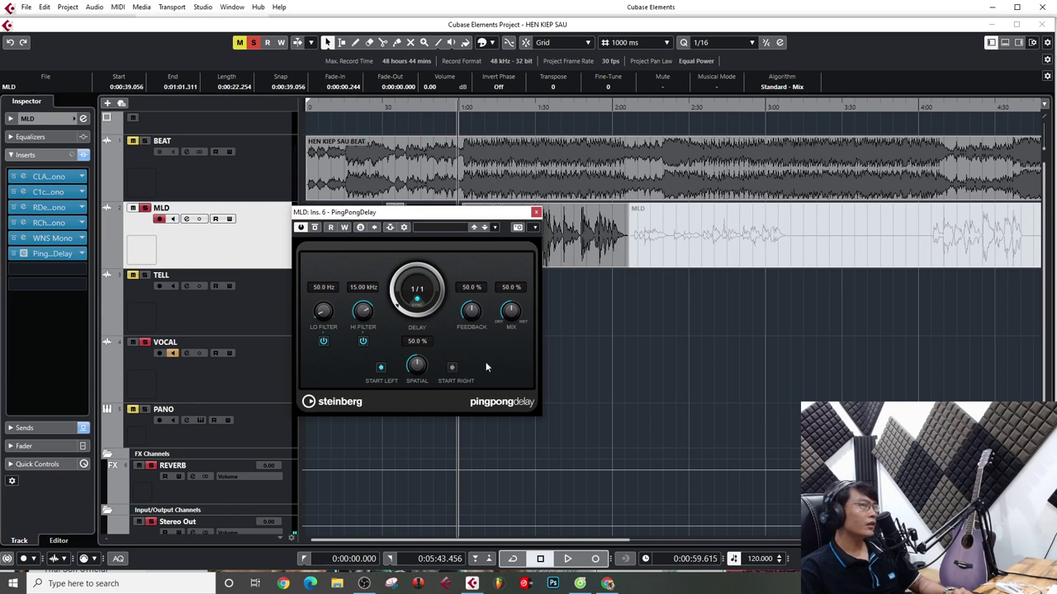
# Load the Vocal Delay preset in PingPongDelay and close the preset browser
pyautogui.moveTo(470, 214); pyautogui.dragTo(618, 227)
pyautogui.click(638, 240)
pyautogui.click(592, 240)
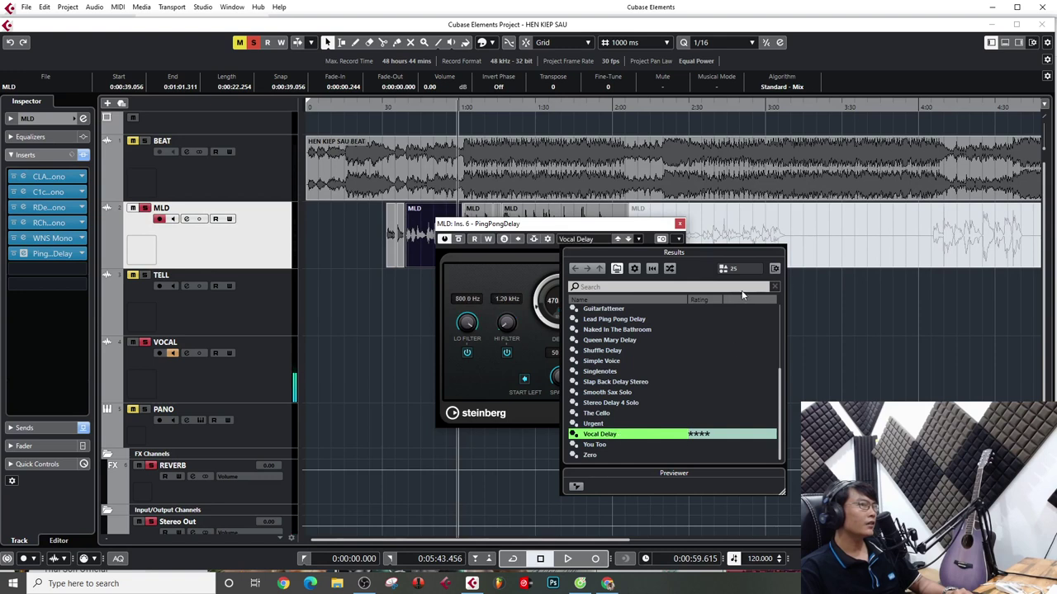
pyautogui.click(838, 336)
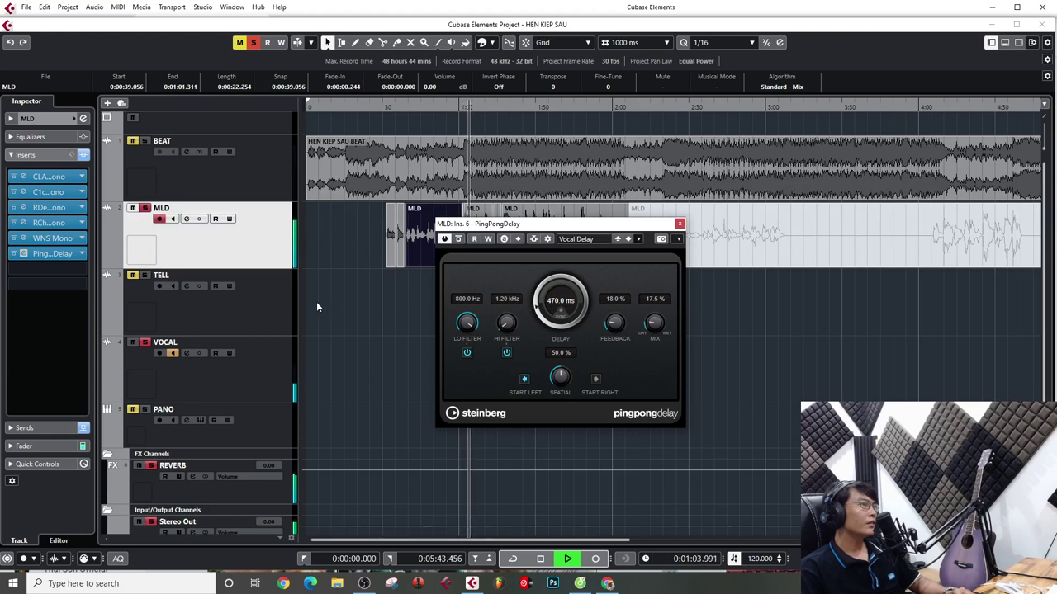
# Unsolo MLD and audition the delayed vocal together with the beat from about 0:59
pyautogui.press('space')
pyautogui.click(144, 208)
pyautogui.press('space')
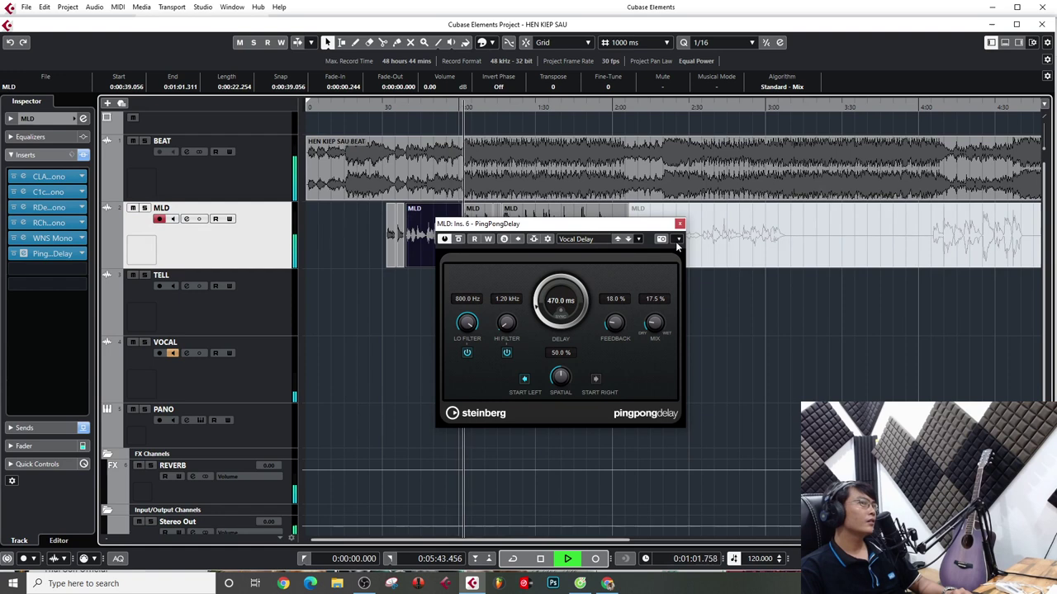
pyautogui.moveTo(622, 224); pyautogui.dragTo(515, 246)
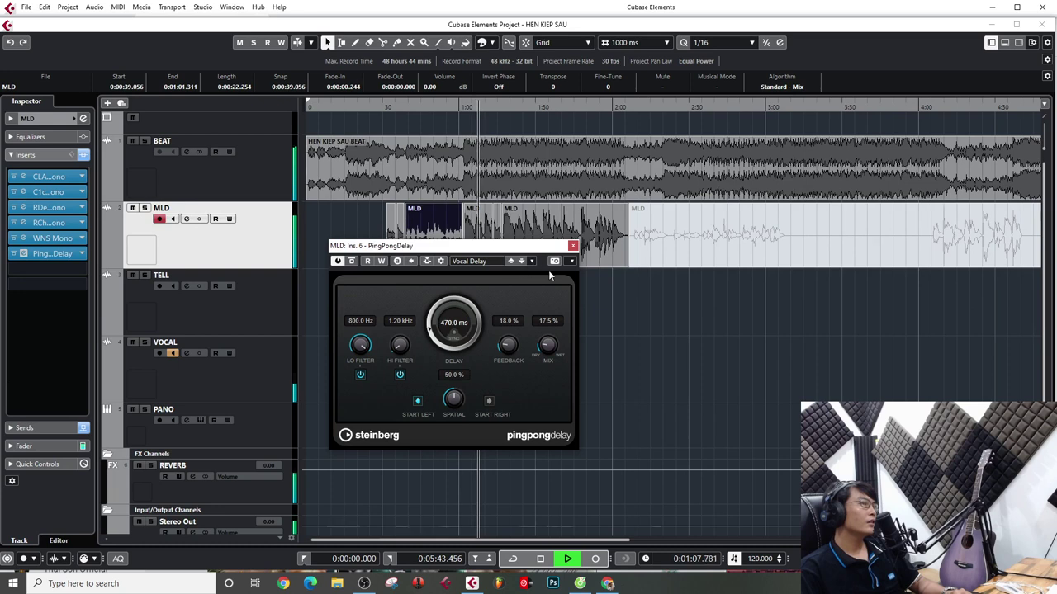
# Audition the delayed MLD vocal with the beat from about 0:30, with PingPongDelay left open
pyautogui.press('space')
pyautogui.click(381, 110)
pyautogui.press('space')
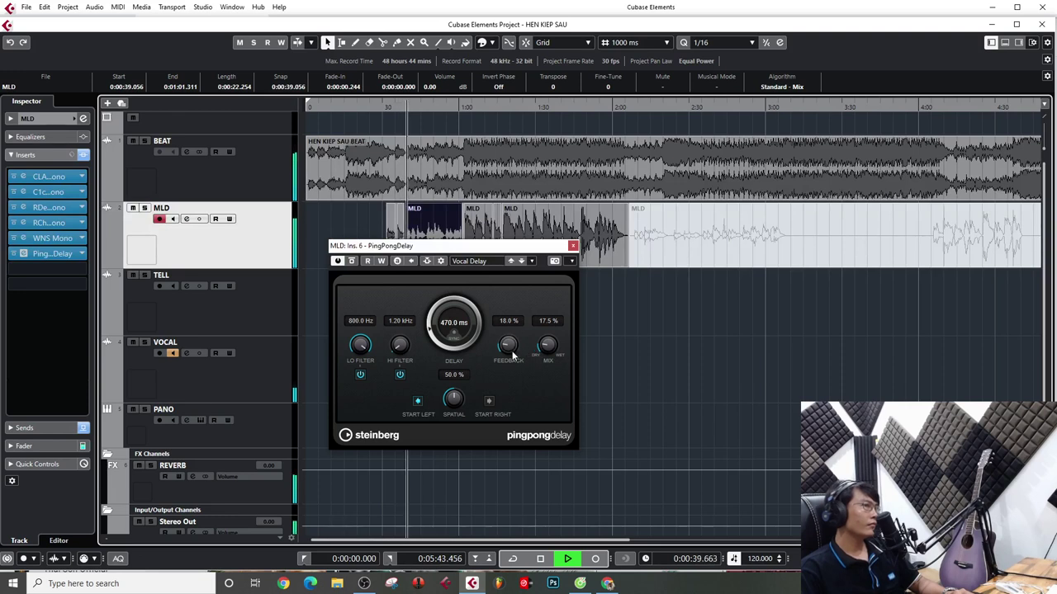
pyautogui.press('space')
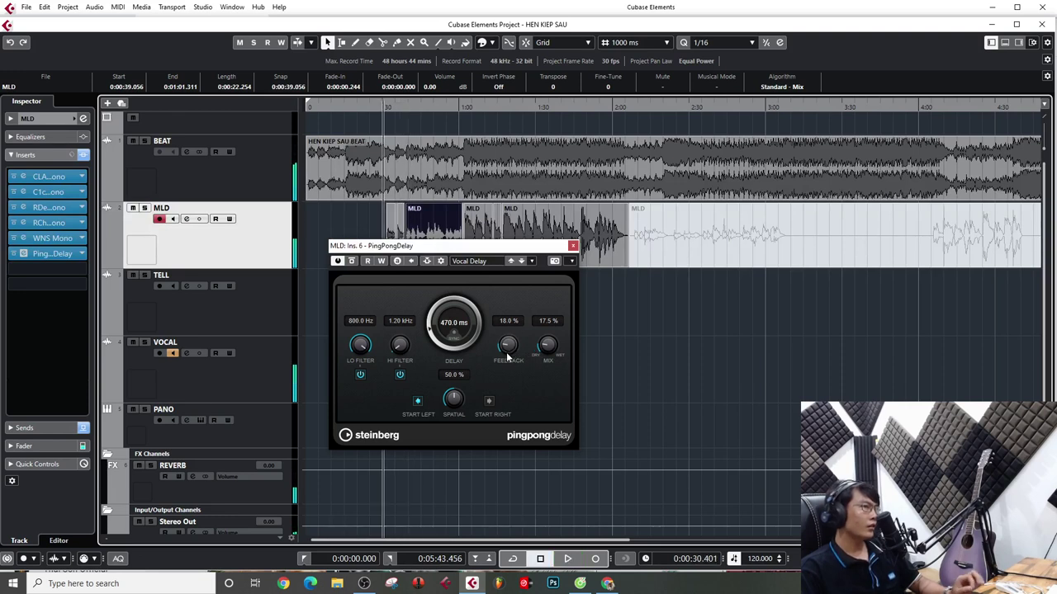
# Set PingPongDelay's feedback to 21.5% and mix to 14%, audition the vocal from about 0:30, and close the plug-in
pyautogui.moveTo(539, 350); pyautogui.dragTo(541, 348)
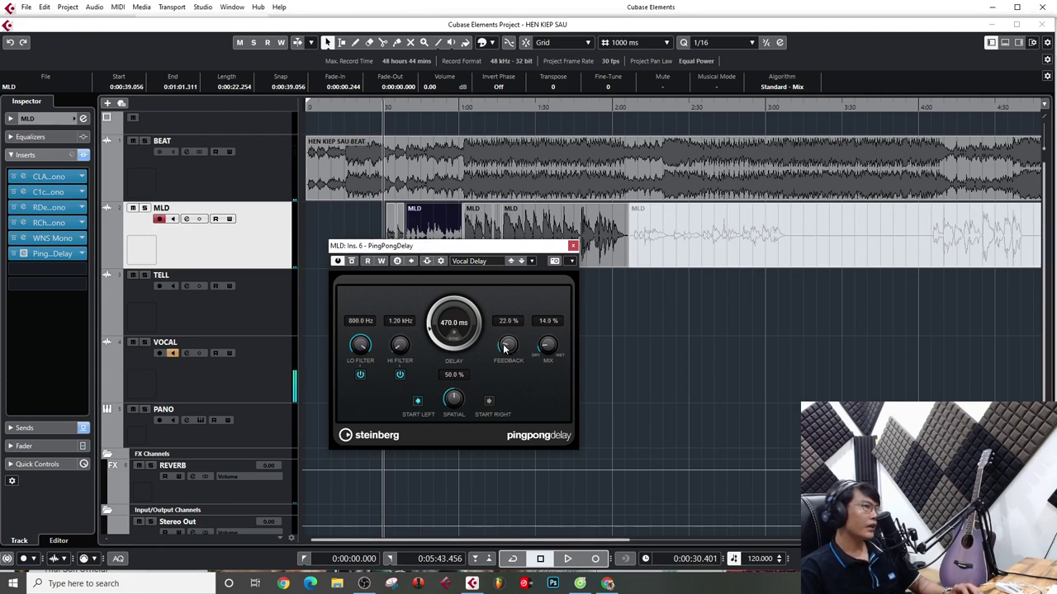
pyautogui.press('space')
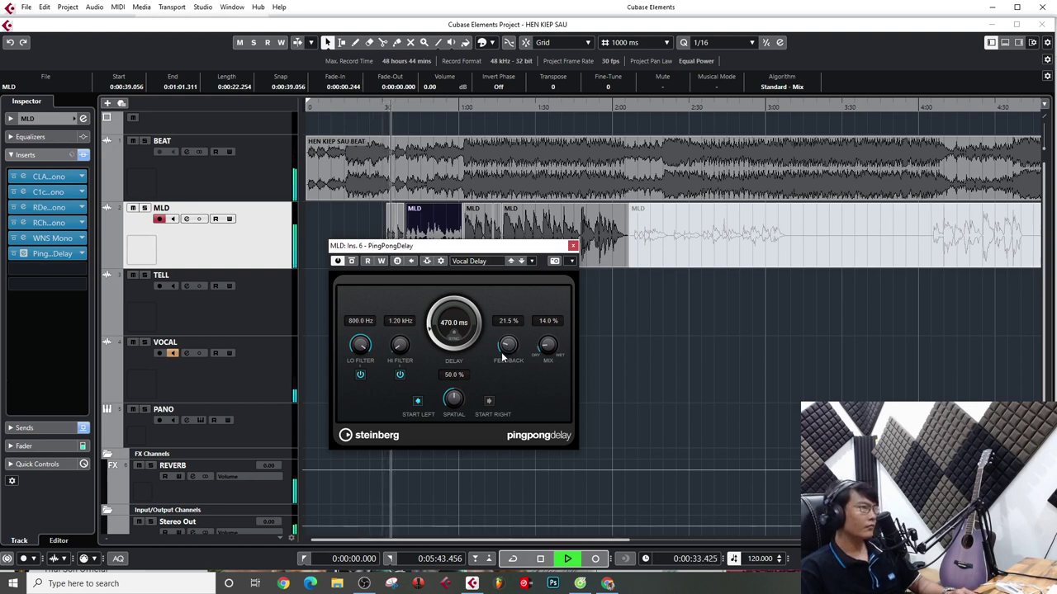
pyautogui.press('space')
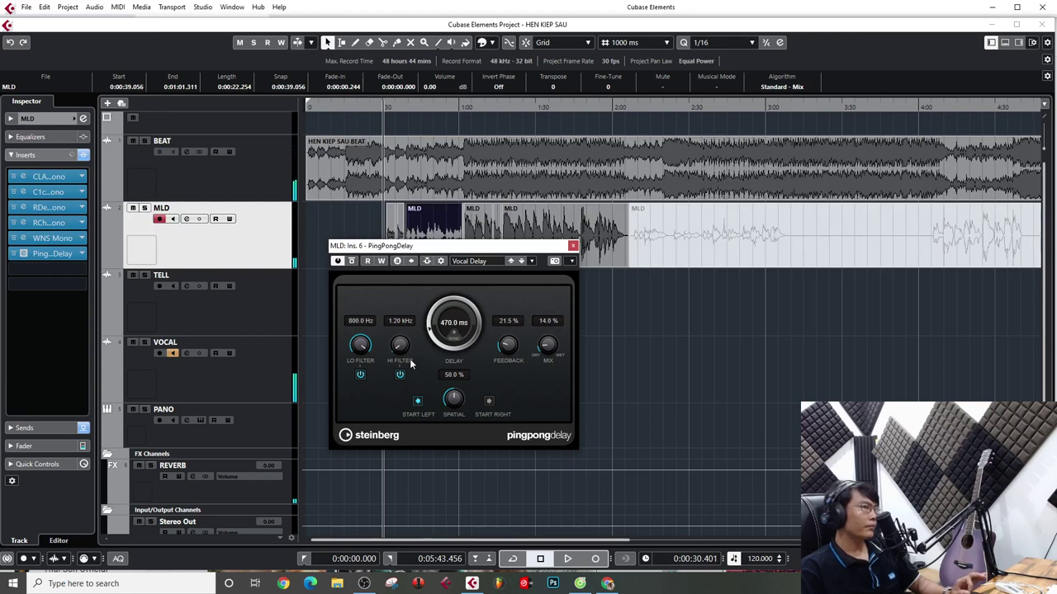
pyautogui.press('space')
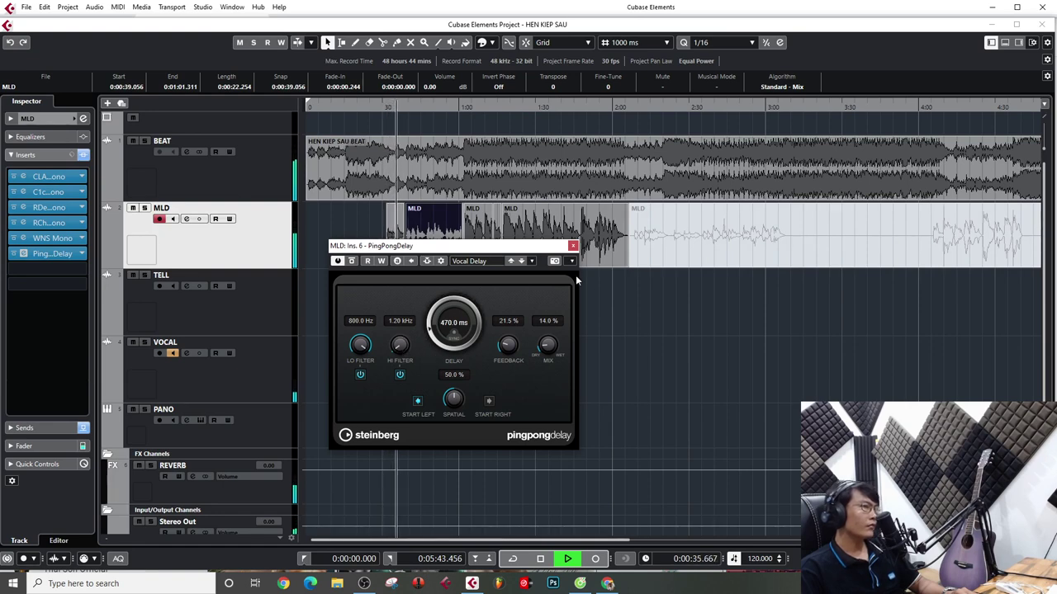
pyautogui.click(573, 246)
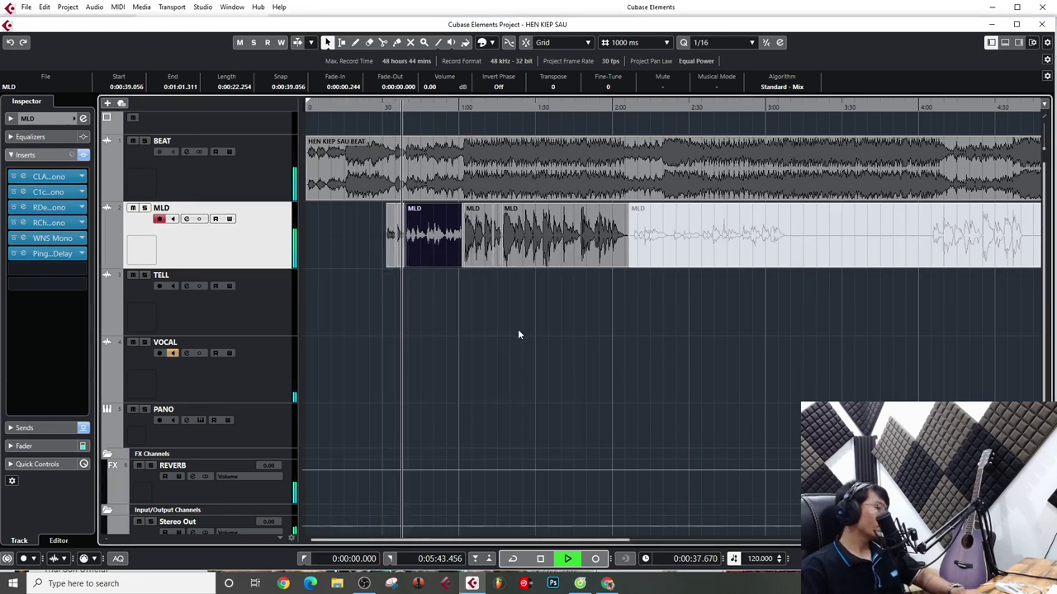
pyautogui.press('h')
pyautogui.press('h')
pyautogui.press('h')
pyautogui.press('h')
pyautogui.press('g')
pyautogui.press('g')
pyautogui.press('g')
pyautogui.press('g')
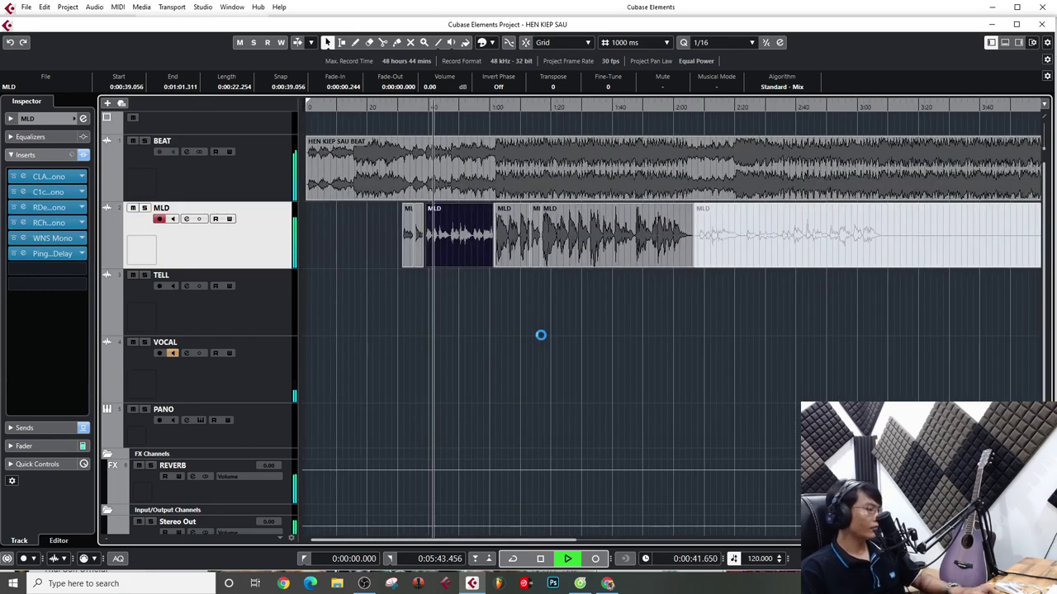
pyautogui.press('g')
pyautogui.press('g')
pyautogui.press('g')
pyautogui.press('g')
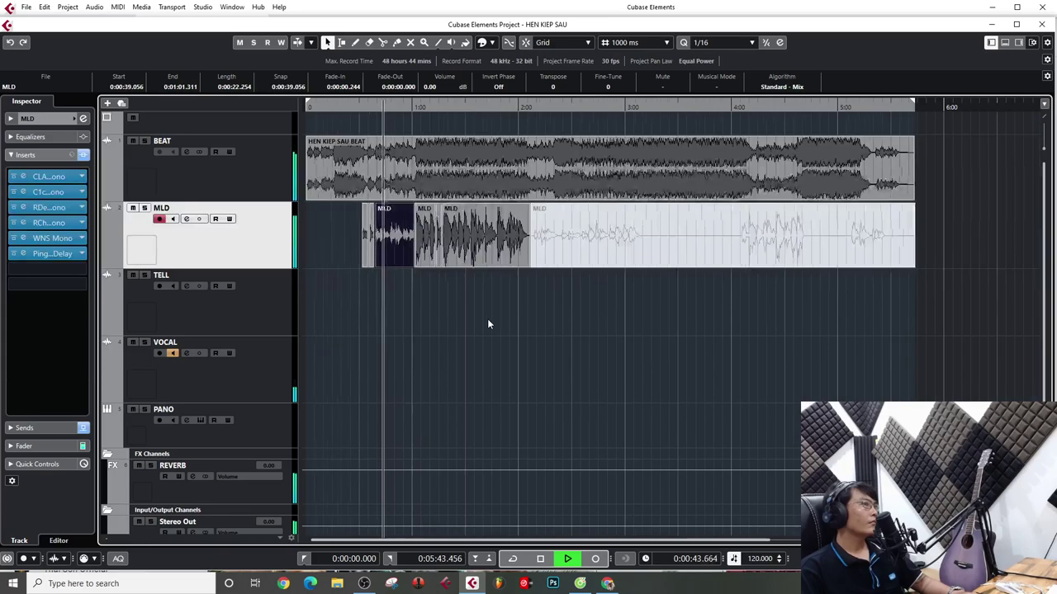
pyautogui.press('h')
pyautogui.press('h')
pyautogui.press('h')
pyautogui.press('h')
pyautogui.press('h')
pyautogui.press('h')
pyautogui.press('h')
pyautogui.press('h')
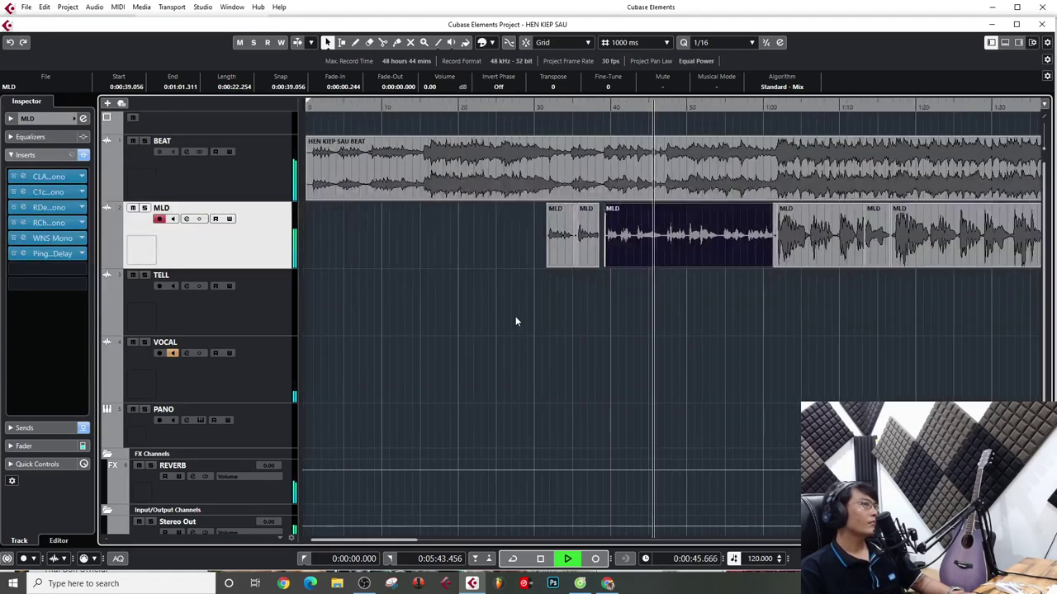
pyautogui.press('g')
pyautogui.press('g')
pyautogui.press('g')
pyautogui.press('g')
pyautogui.press('h')
pyautogui.press('h')
pyautogui.press('h')
pyautogui.press('h')
pyautogui.press('h')
pyautogui.press('h')
pyautogui.press('h')
pyautogui.press('h')
pyautogui.press('h')
pyautogui.press('g')
pyautogui.press('g')
pyautogui.press('g')
pyautogui.press('g')
pyautogui.press('g')
pyautogui.press('g')
pyautogui.press('g')
pyautogui.press('g')
pyautogui.press('g')
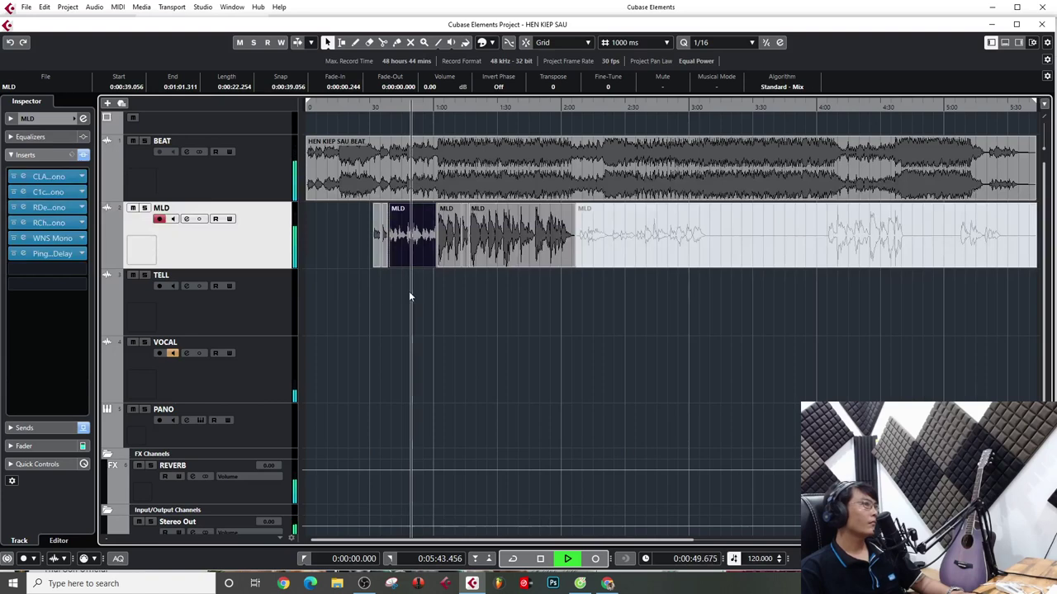
pyautogui.press('g')
# Mute MLD, listen to the beat without the vocal from about 0:50, and stop playback
pyautogui.press('m')
pyautogui.press('g')
pyautogui.press('h')
pyautogui.press('h')
pyautogui.press('h')
pyautogui.press('h')
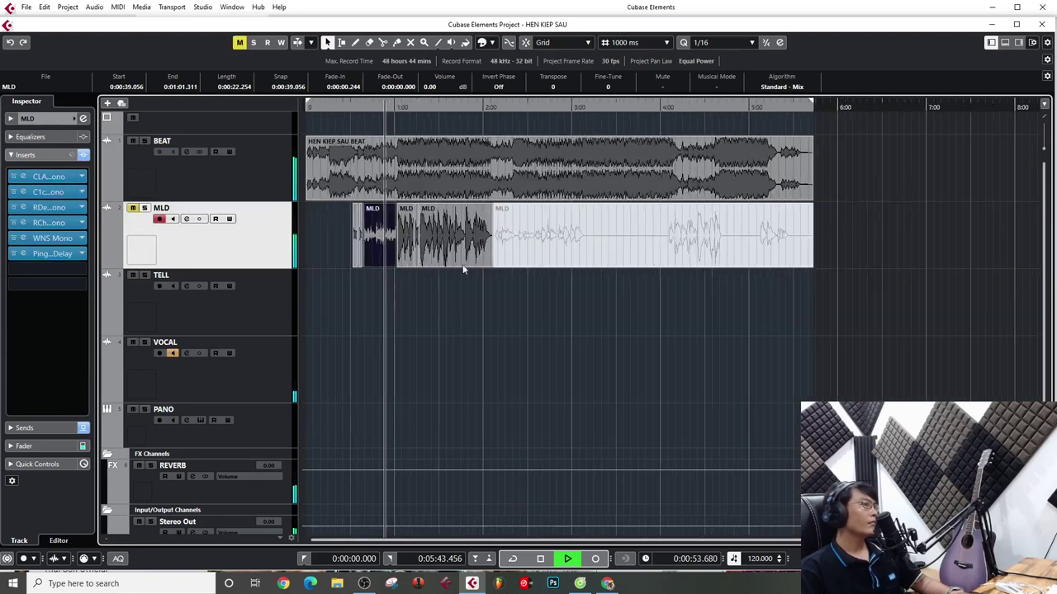
pyautogui.press('g')
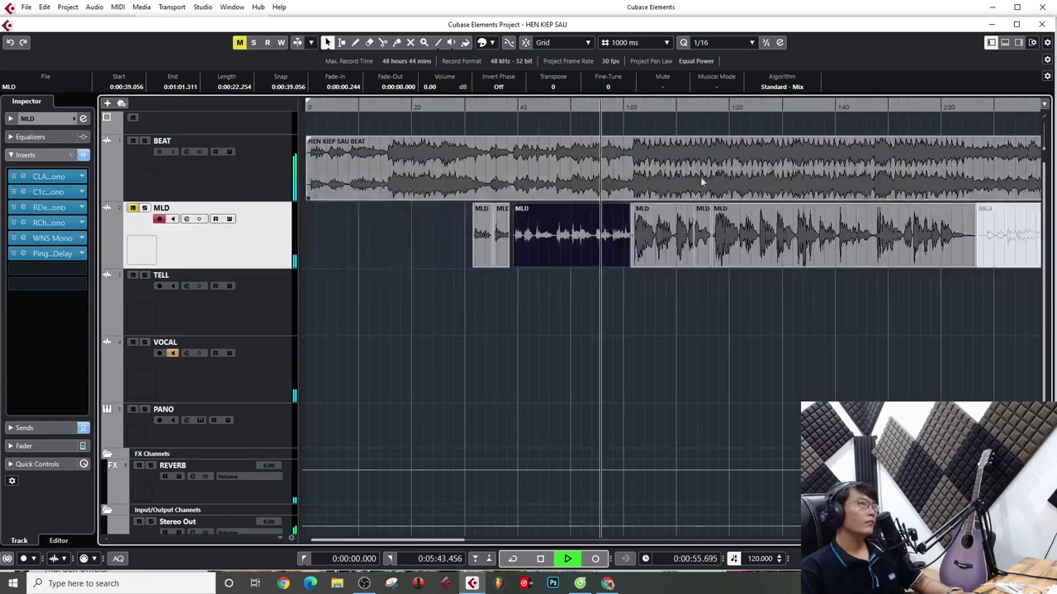
pyautogui.press('space')
pyautogui.press('g')
pyautogui.press('g')
pyautogui.scroll(-1, 392, 364)
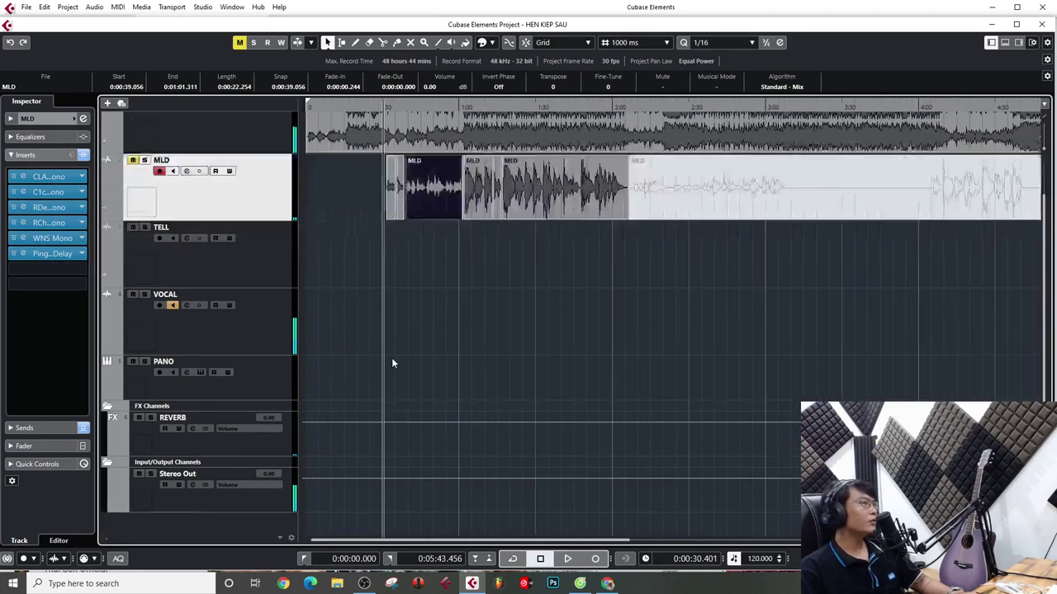
pyautogui.scroll(1, 418, 238)
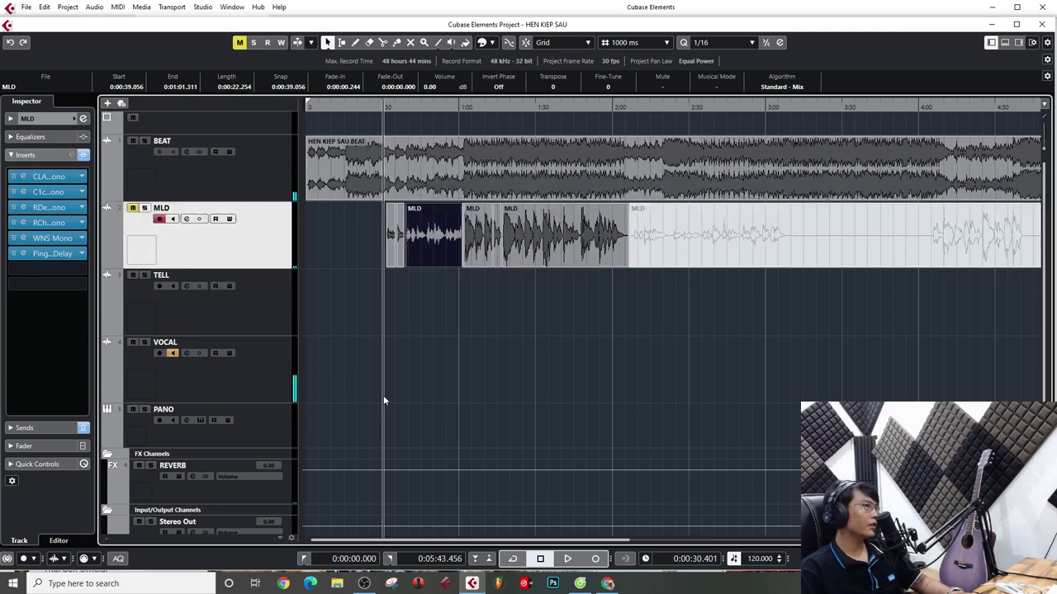
# Open the BEAT track's channel settings for a check and close them again
pyautogui.click(139, 192)
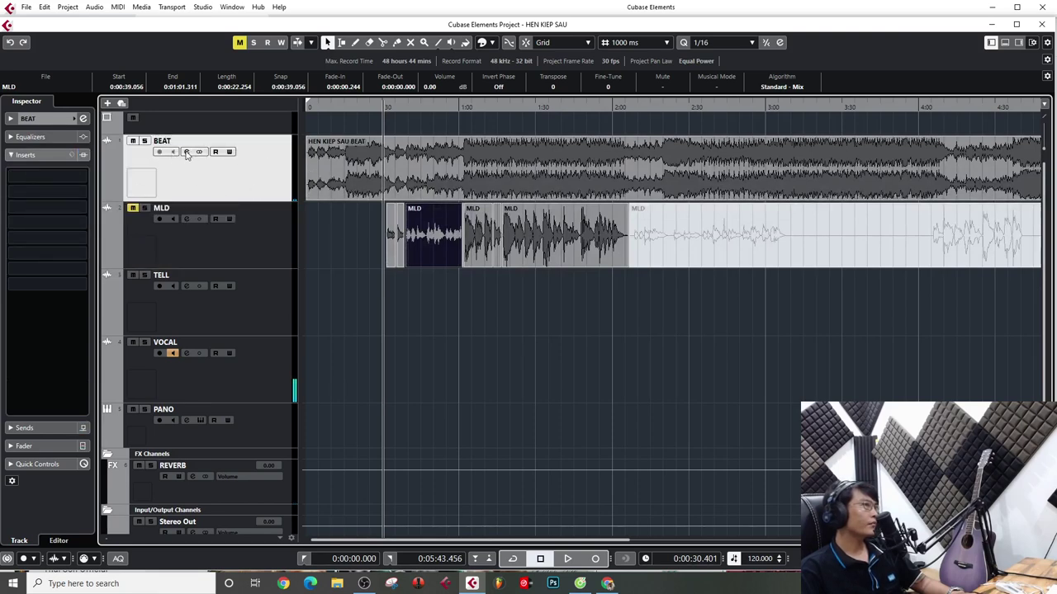
pyautogui.click(186, 153)
pyautogui.click(927, 195)
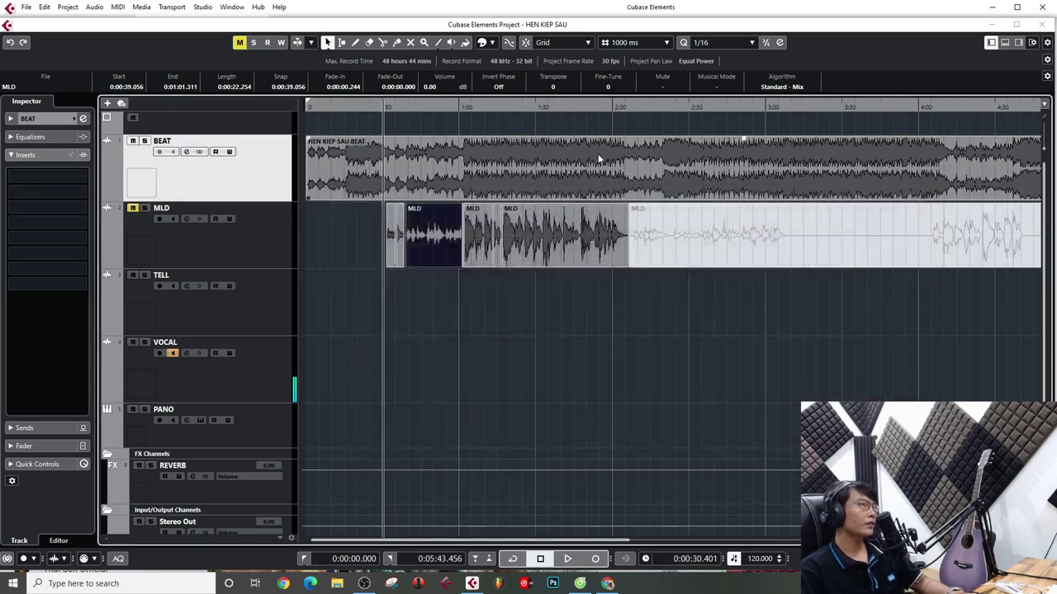
# Unmute MLD and audition the vocal with the beat from about 0:30, selecting the REVERB channel during playback
pyautogui.press('space')
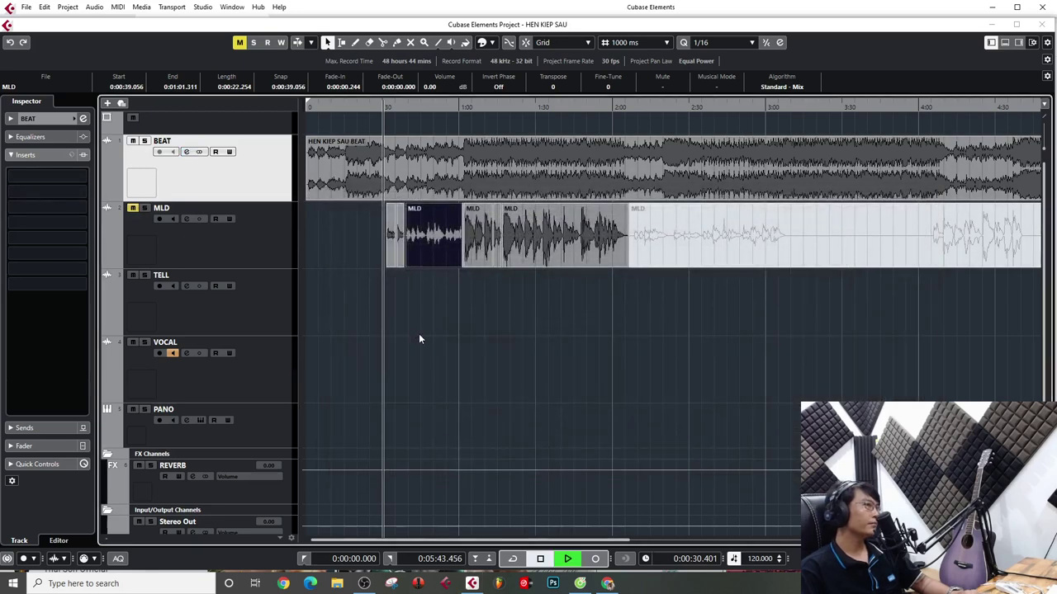
pyautogui.click(132, 209)
pyautogui.scroll(-1, 363, 297)
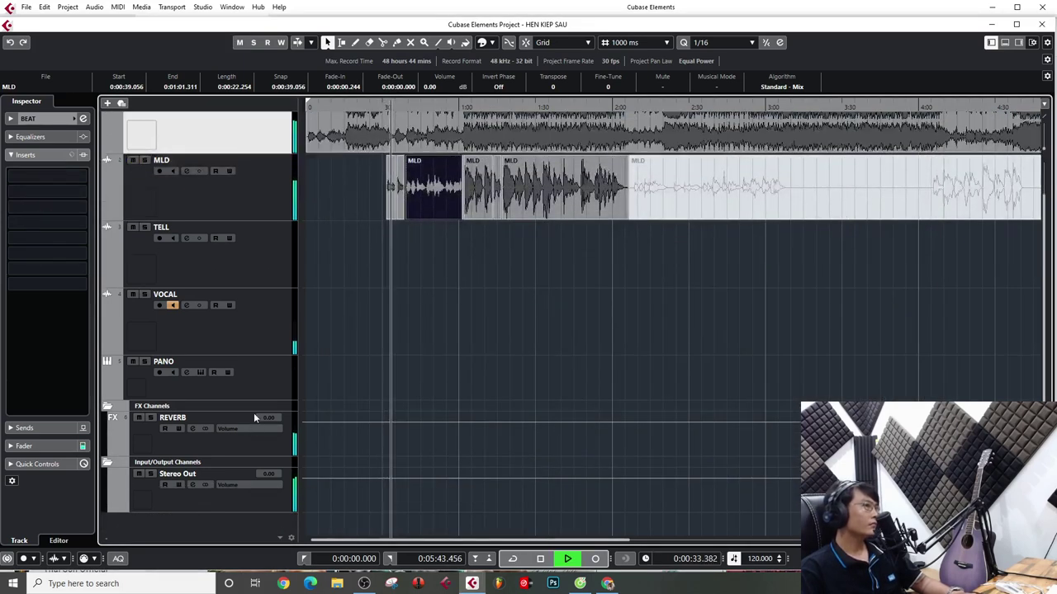
pyautogui.click(252, 445)
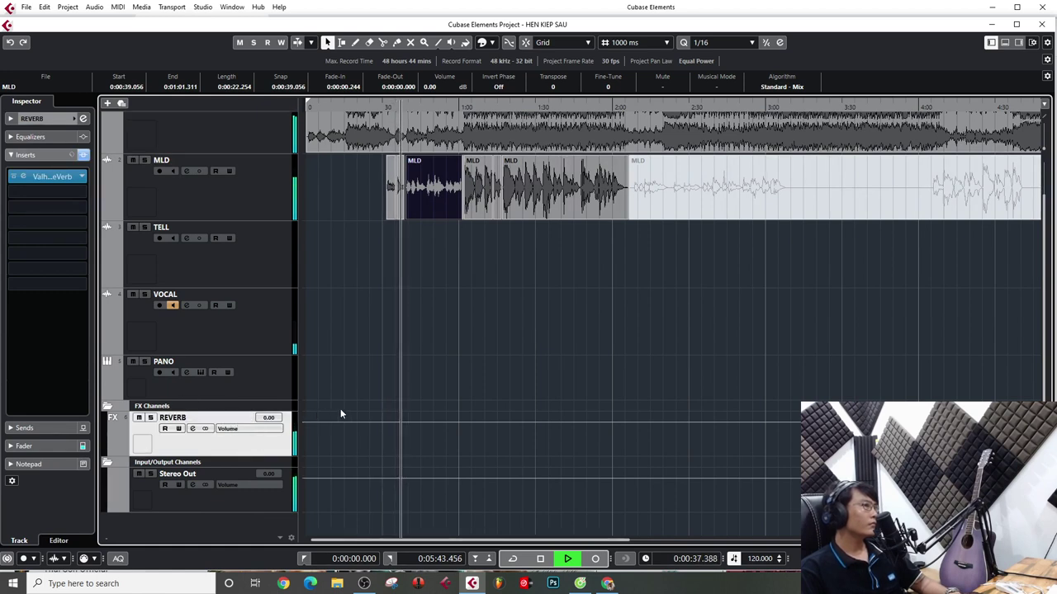
pyautogui.press('space')
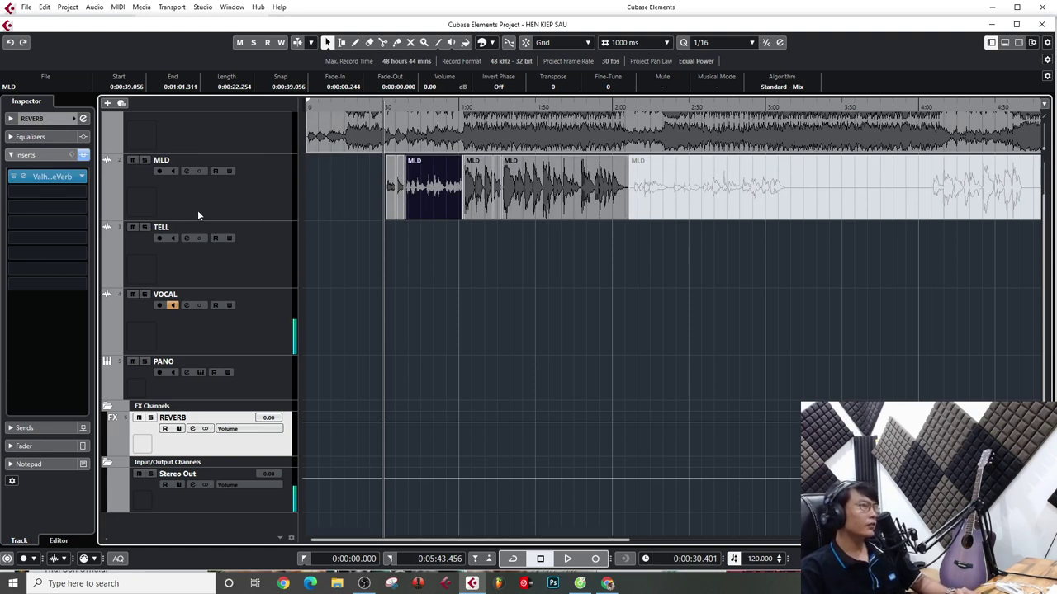
# Open ValhallaVintageVerb on the REVERB channel and audition the vocal's reverb with the beat from about 1:00
pyautogui.click(34, 180)
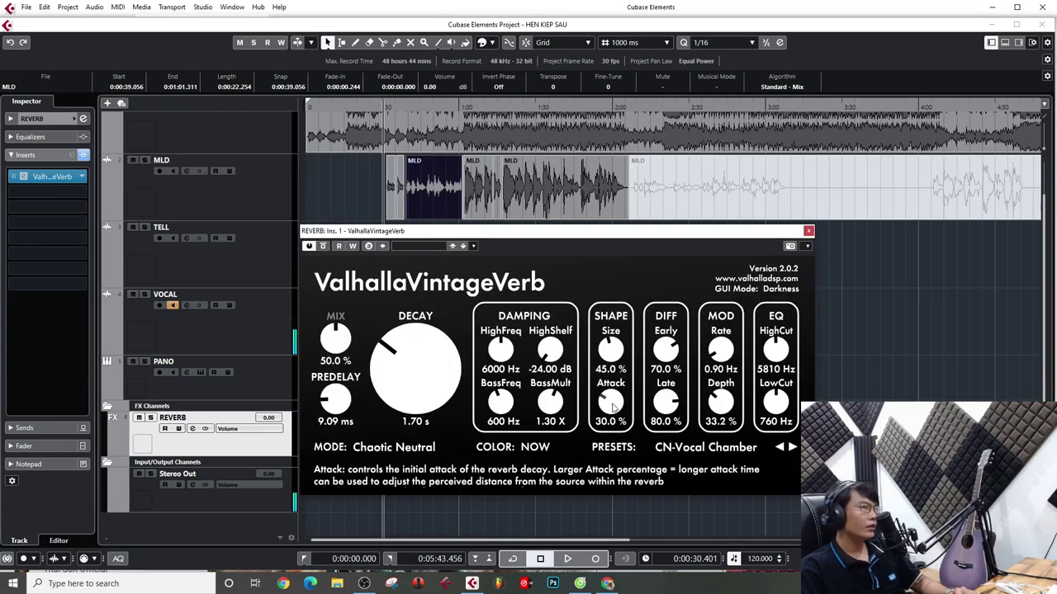
pyautogui.moveTo(576, 238); pyautogui.dragTo(564, 299)
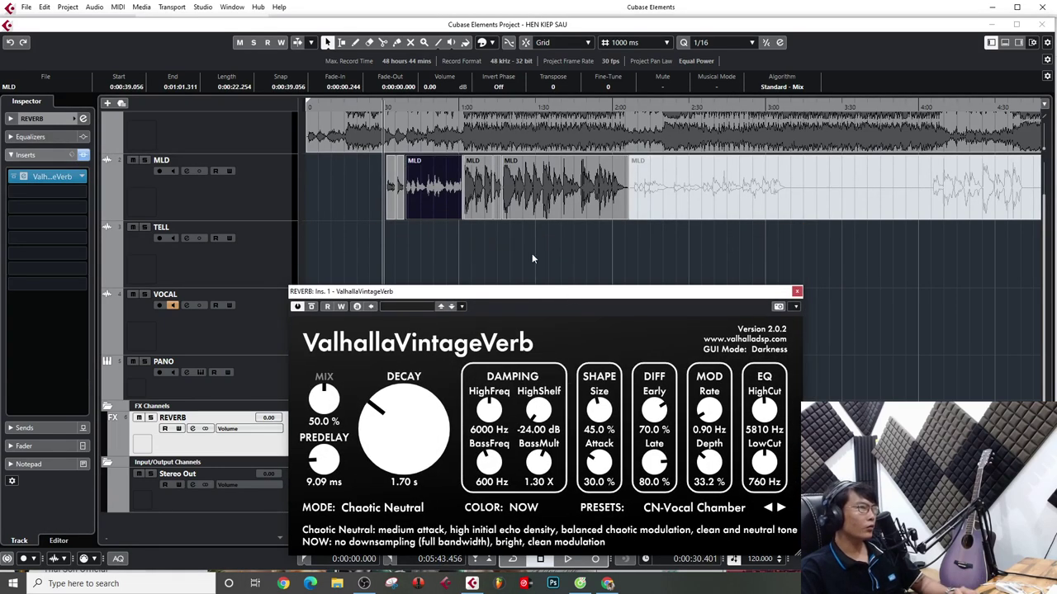
pyautogui.doubleClick(461, 105)
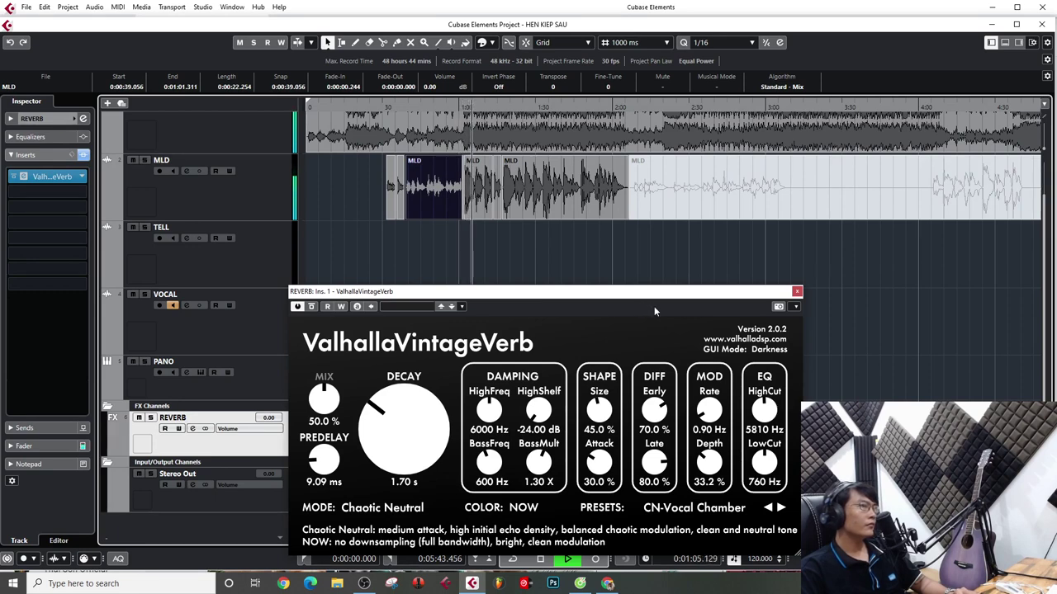
pyautogui.moveTo(619, 293); pyautogui.dragTo(647, 254)
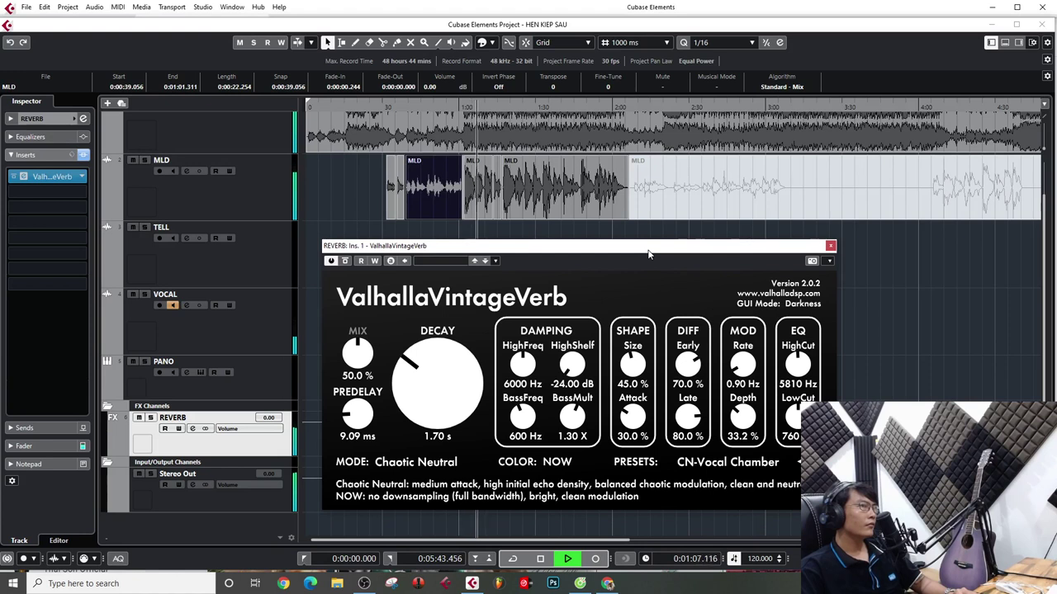
pyautogui.press('space')
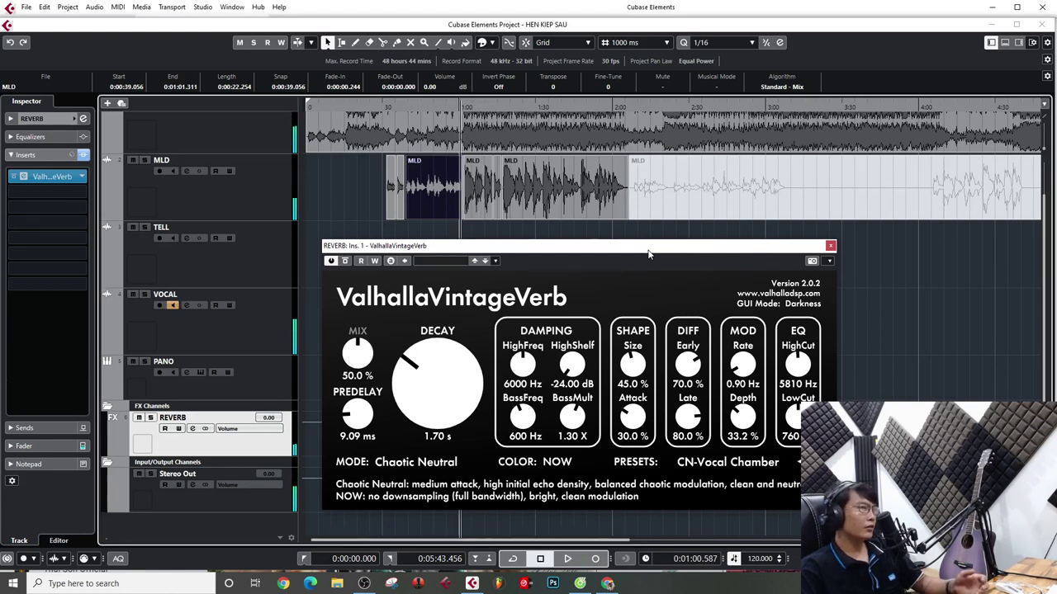
pyautogui.moveTo(600, 250); pyautogui.dragTo(650, 253)
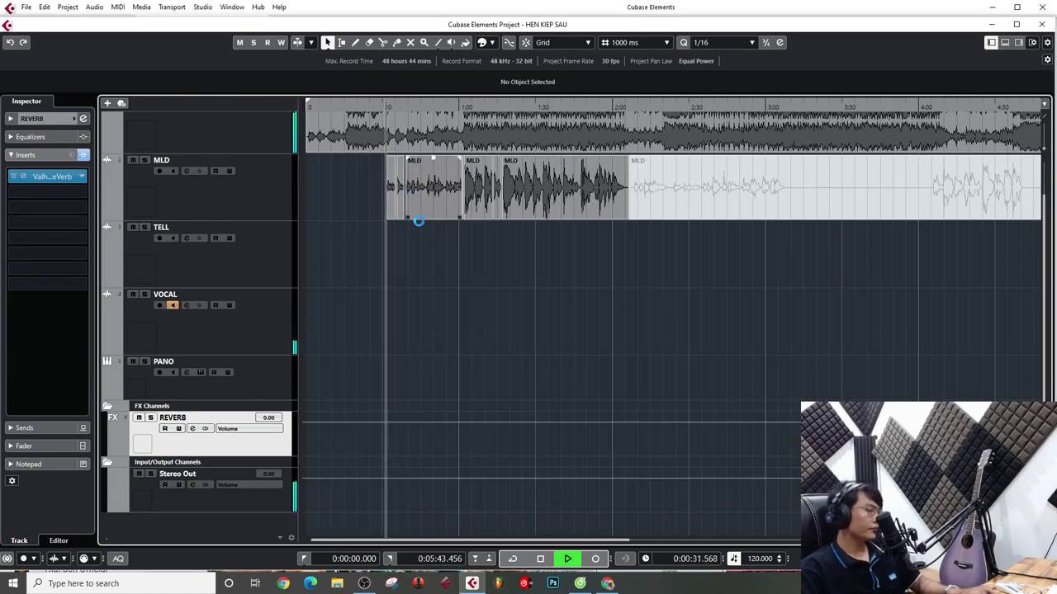
pyautogui.press('h')
pyautogui.press('h')
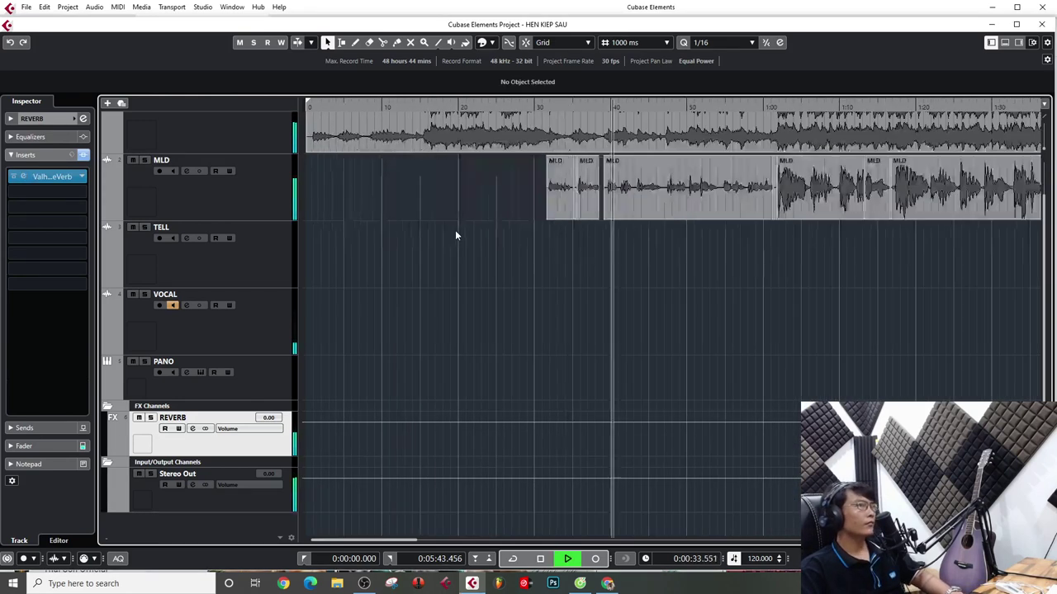
pyautogui.press('h')
pyautogui.press('h')
pyautogui.press('h')
pyautogui.press('h')
pyautogui.press('h')
pyautogui.press('h')
pyautogui.press('h')
pyautogui.press('h')
pyautogui.press('h')
pyautogui.press('h')
pyautogui.press('h')
pyautogui.press('g')
pyautogui.press('g')
pyautogui.press('g')
pyautogui.press('g')
pyautogui.press('g')
pyautogui.press('g')
pyautogui.press('g')
pyautogui.press('g')
pyautogui.press('g')
pyautogui.press('g')
pyautogui.press('g')
pyautogui.press('g')
pyautogui.press('g')
pyautogui.press('h')
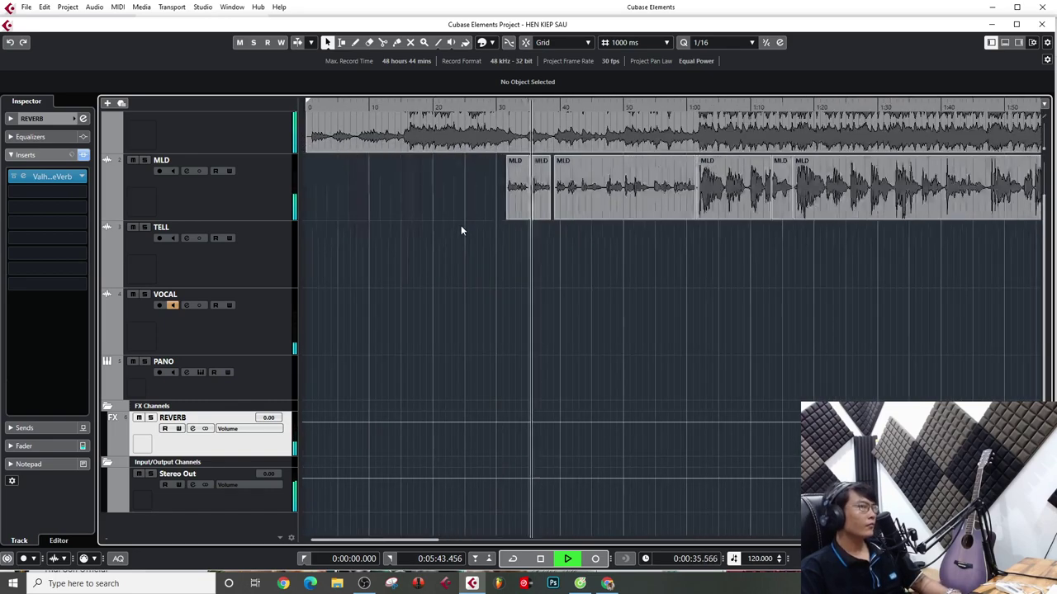
pyautogui.press('g')
pyautogui.press('g')
pyautogui.press('g')
pyautogui.press('g')
pyautogui.press('g')
pyautogui.press('h')
pyautogui.press('h')
pyautogui.press('h')
pyautogui.press('h')
pyautogui.press('g')
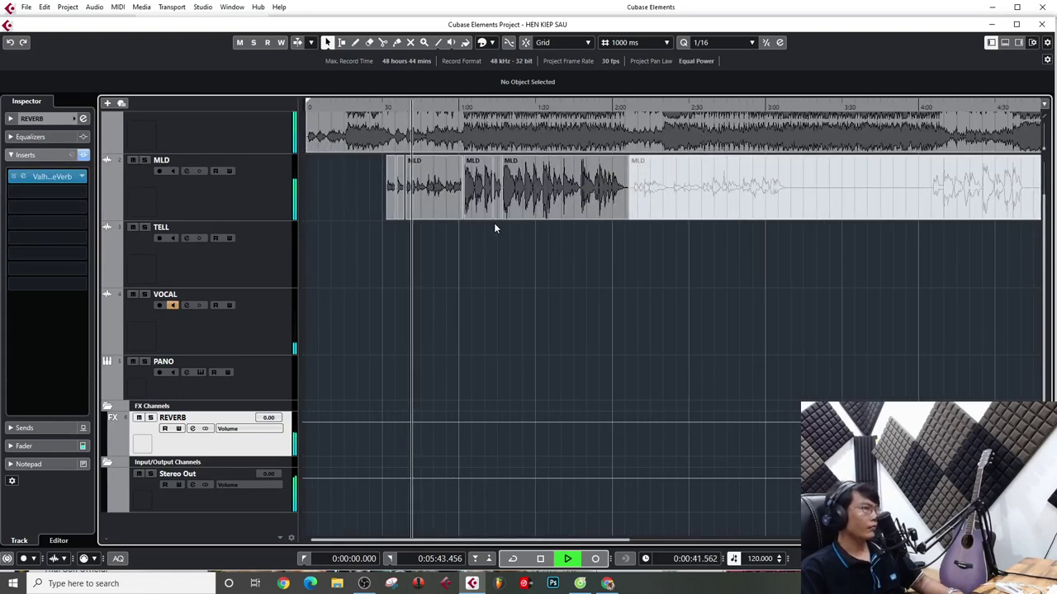
pyautogui.press('h')
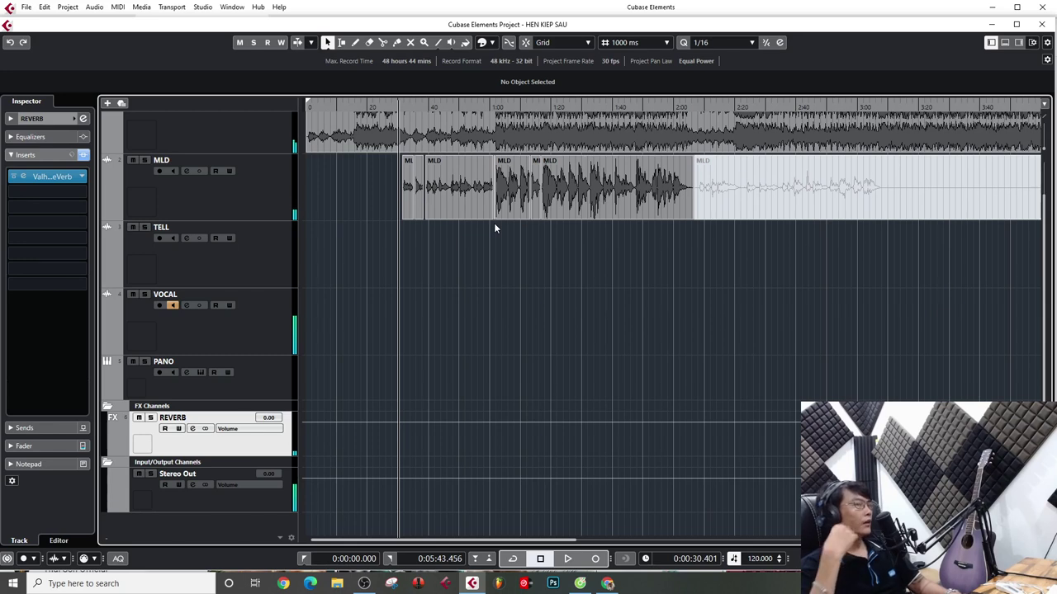
# Select MLD, turn on cycle, and audition the mix from about 1:00 while examining the vocal waveform around 1:05
pyautogui.click(281, 214)
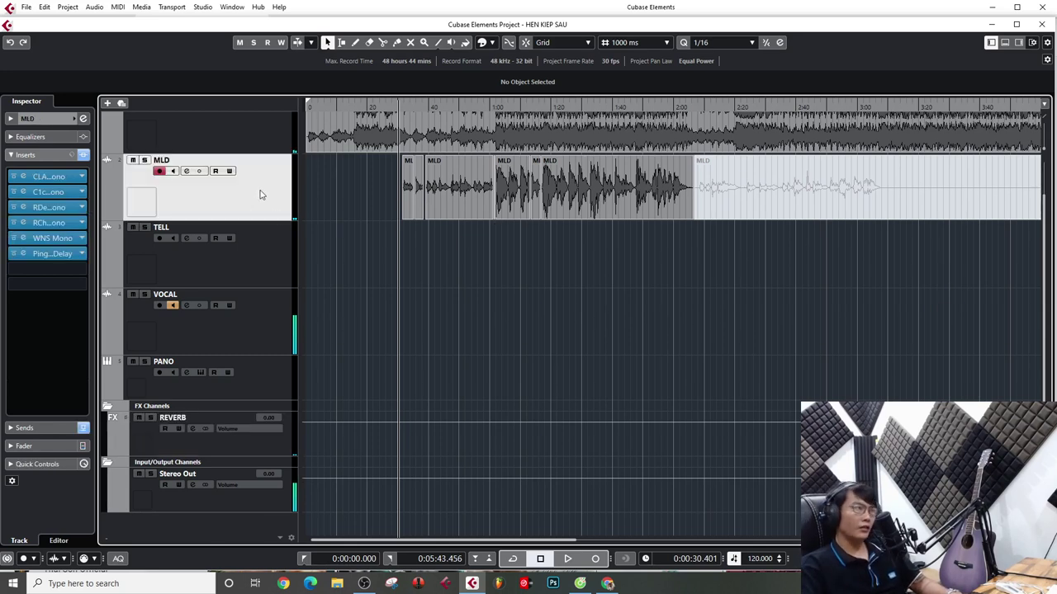
pyautogui.click(495, 107)
pyautogui.click(492, 109)
pyautogui.press('space')
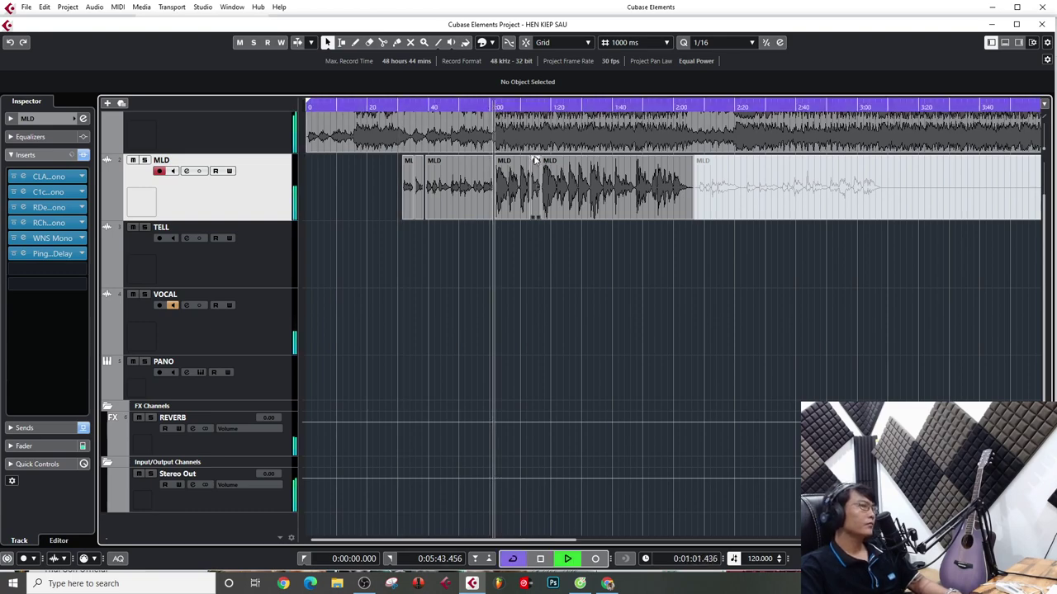
pyautogui.press('h')
pyautogui.press('h')
pyautogui.press('h')
pyautogui.press('h')
pyautogui.press('h')
pyautogui.press('h')
pyautogui.press('h')
pyautogui.press('h')
pyautogui.press('h')
pyautogui.press('h')
pyautogui.press('h')
pyautogui.press('h')
pyautogui.press('g')
pyautogui.press('g')
pyautogui.press('g')
pyautogui.press('g')
pyautogui.press('g')
pyautogui.press('g')
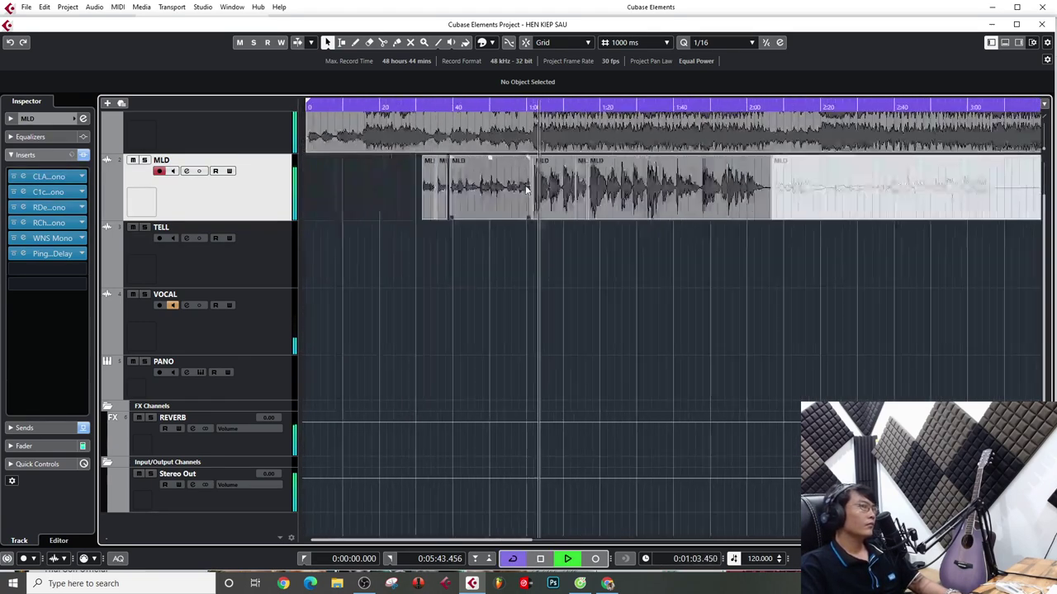
pyautogui.press('g')
pyautogui.press('g')
pyautogui.press('g')
pyautogui.press('g')
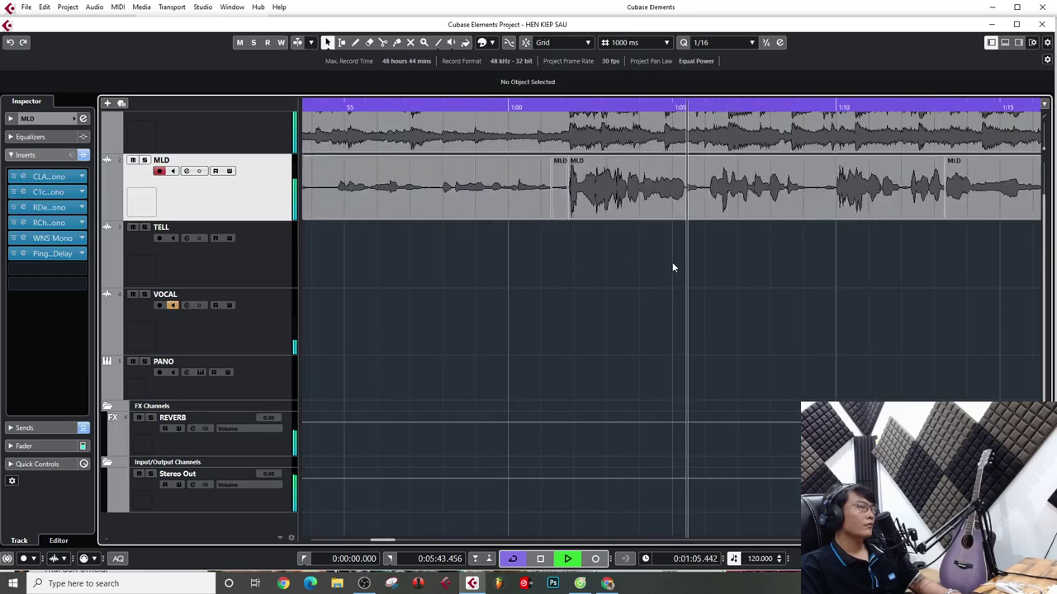
# Examine the MLD vocal waveform closely while auditioning the mix from about 1:05, and stop playback
pyautogui.press('h')
pyautogui.press('h')
pyautogui.press('h')
pyautogui.press('h')
pyautogui.press('h')
pyautogui.press('h')
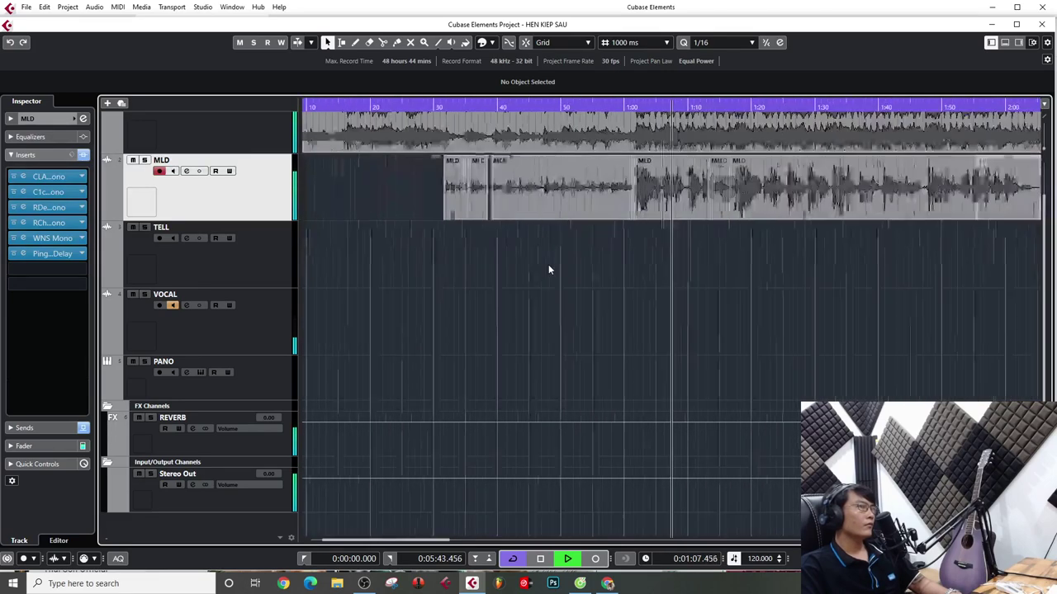
pyautogui.scroll(2, 548, 265)
pyautogui.press('space')
# Show the whole song in the project window, and check the channel levels and inserts in the MixConsole before closing it
pyautogui.press('g')
pyautogui.press('g')
pyautogui.press('g')
pyautogui.press('g')
pyautogui.press('g')
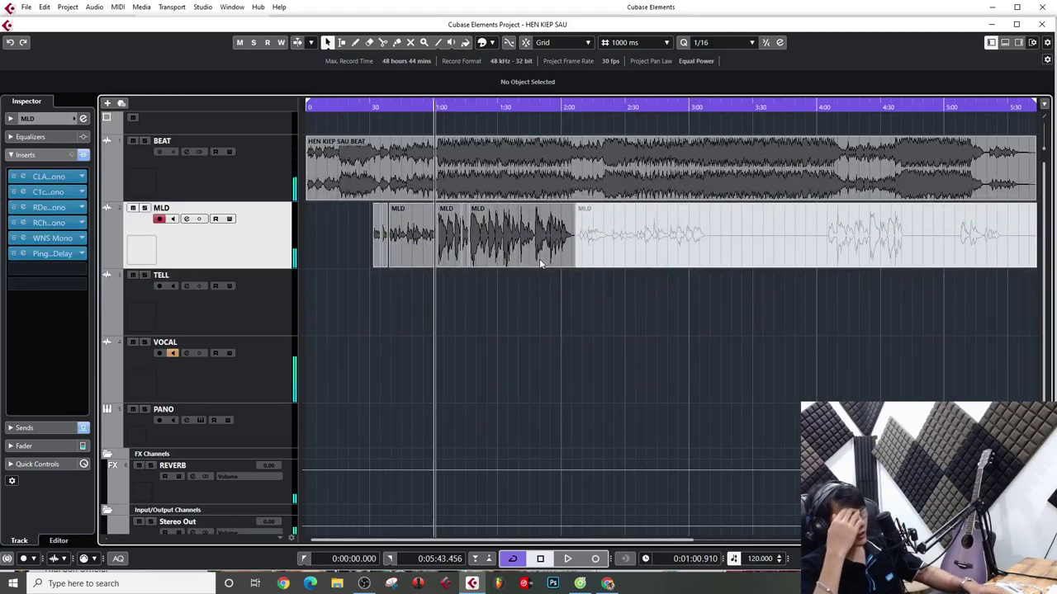
pyautogui.press('F3')
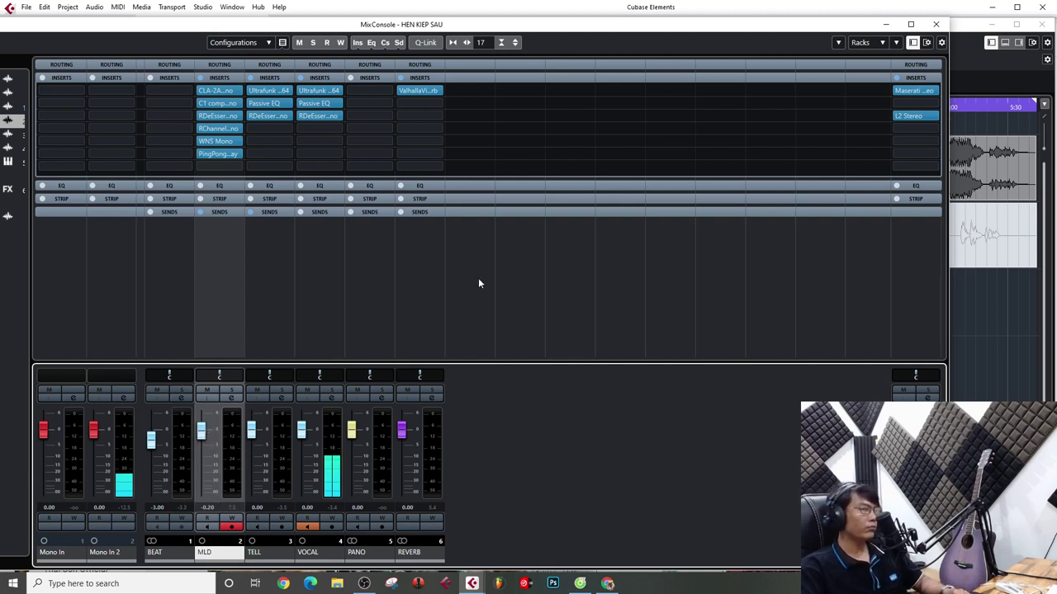
pyautogui.click(938, 24)
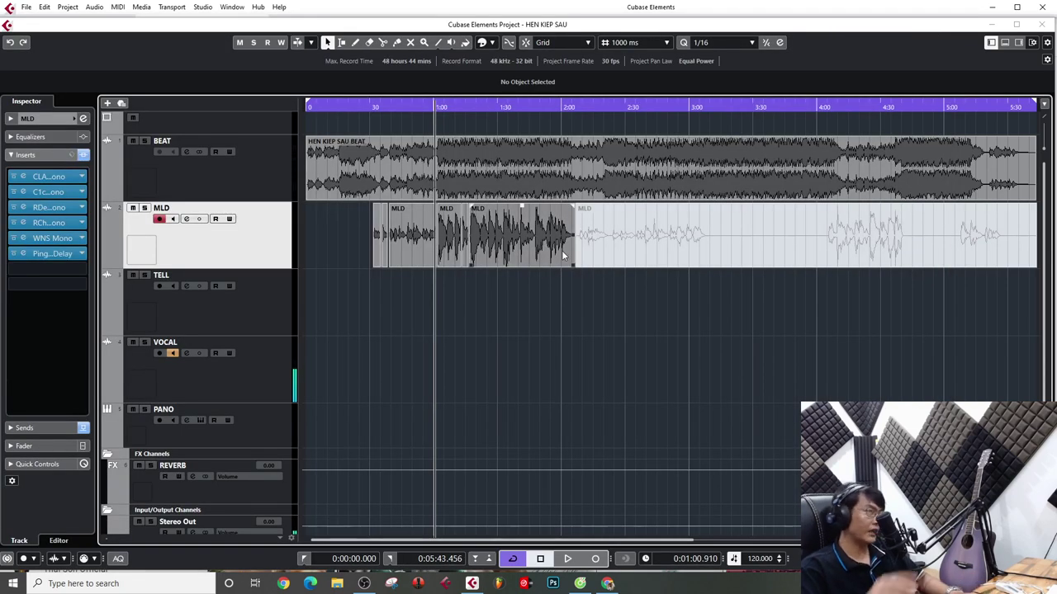
# Audition the vocal with the beat from about 1:00 while comparing both waveforms across the song, and stop playback
pyautogui.press('g')
pyautogui.press('g')
pyautogui.press('space')
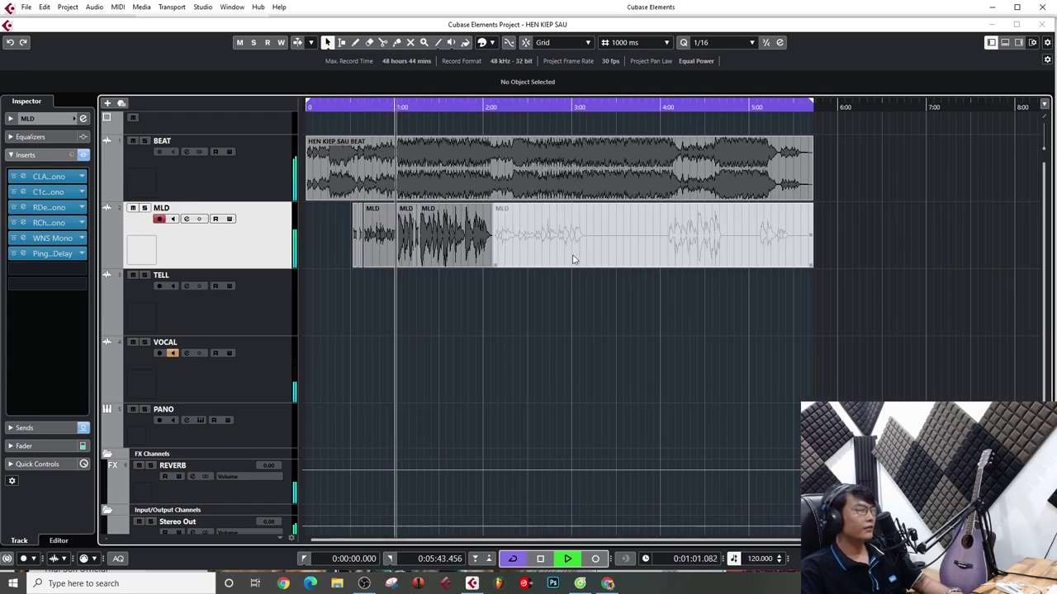
pyautogui.press('h')
pyautogui.press('h')
pyautogui.press('h')
pyautogui.press('g')
pyautogui.press('g')
pyautogui.press('g')
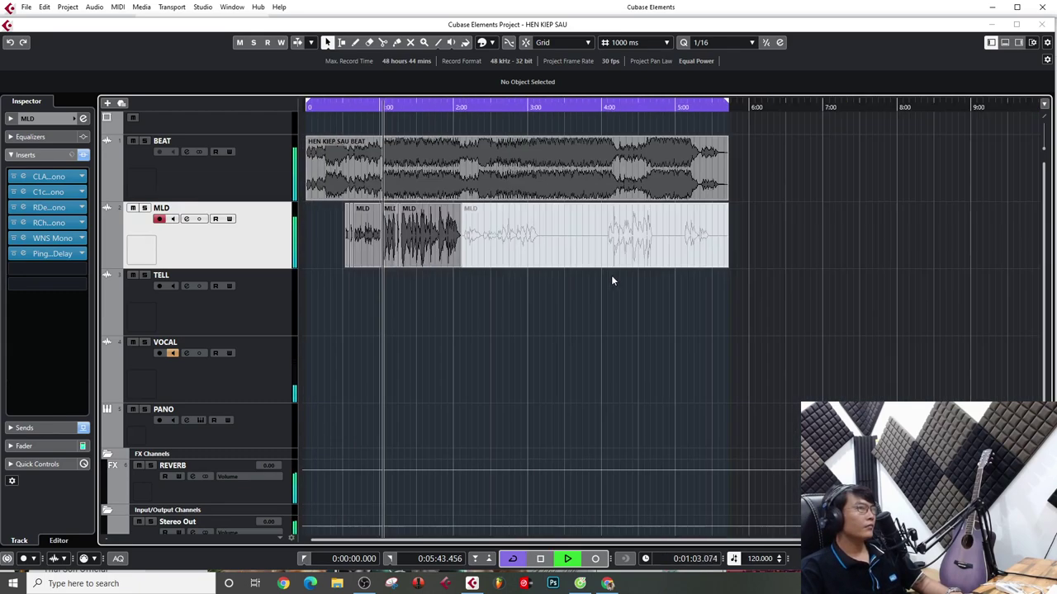
pyautogui.press('h')
pyautogui.press('h')
pyautogui.press('h')
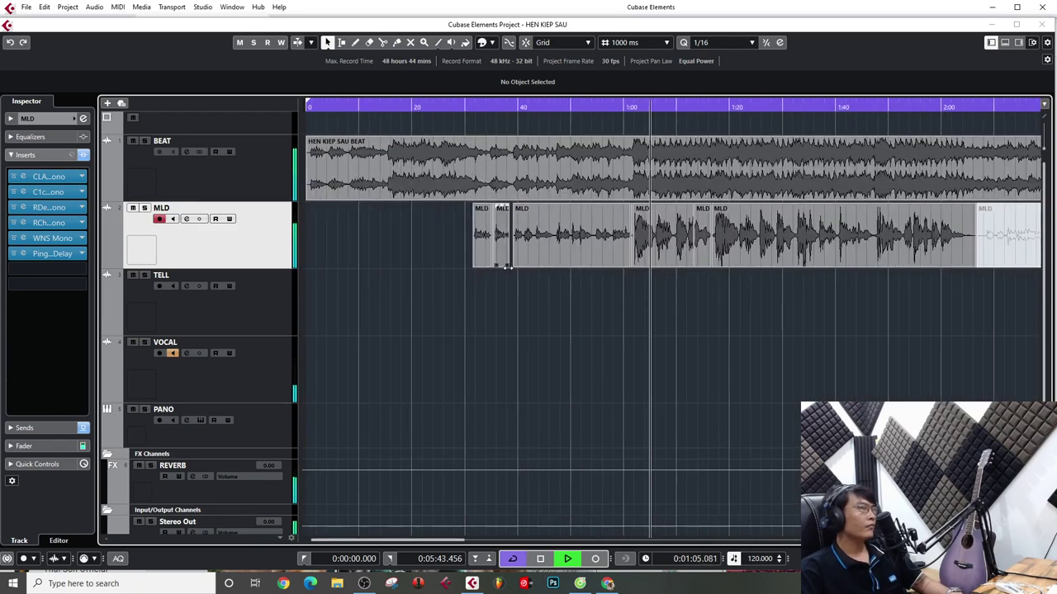
pyautogui.press('g')
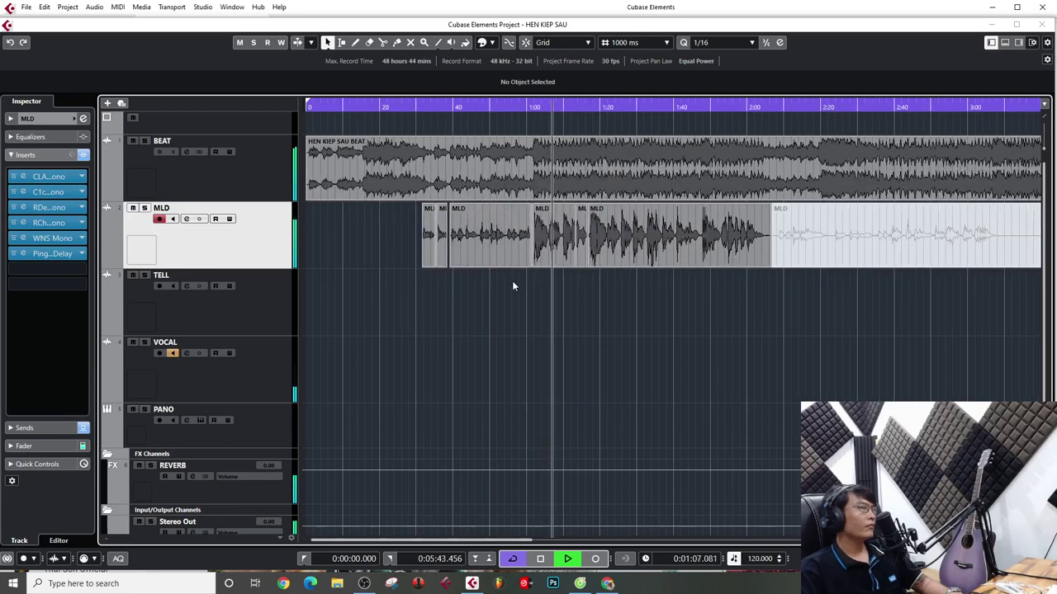
pyautogui.press('space')
# Review the Maserati GRP and L2 plug-ins on the Stereo Out channel and close both windows
pyautogui.scroll(-1, 242, 446)
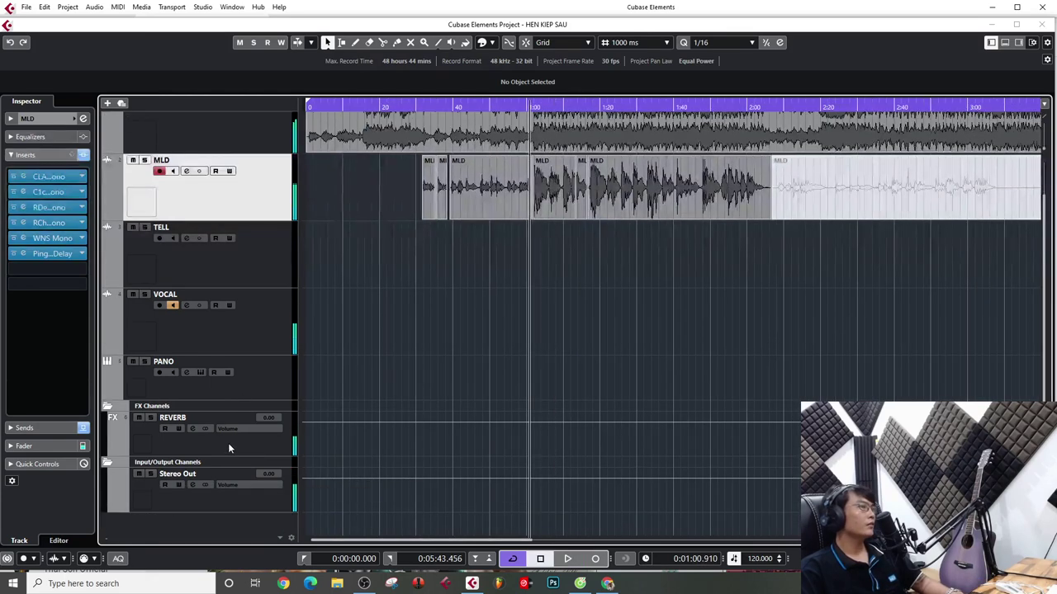
pyautogui.click(226, 446)
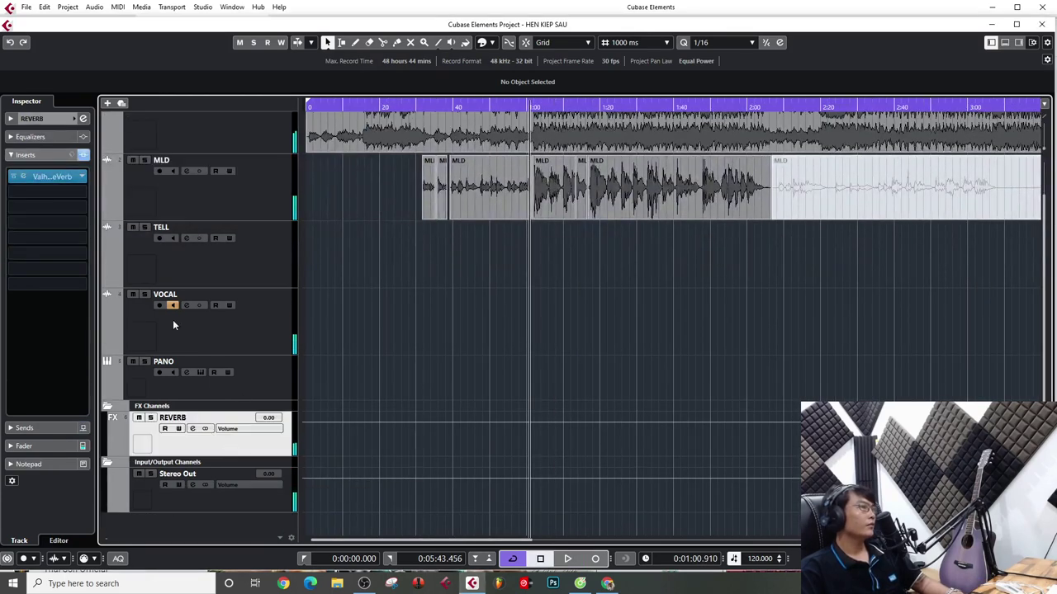
pyautogui.click(202, 507)
pyautogui.click(24, 178)
pyautogui.click(23, 207)
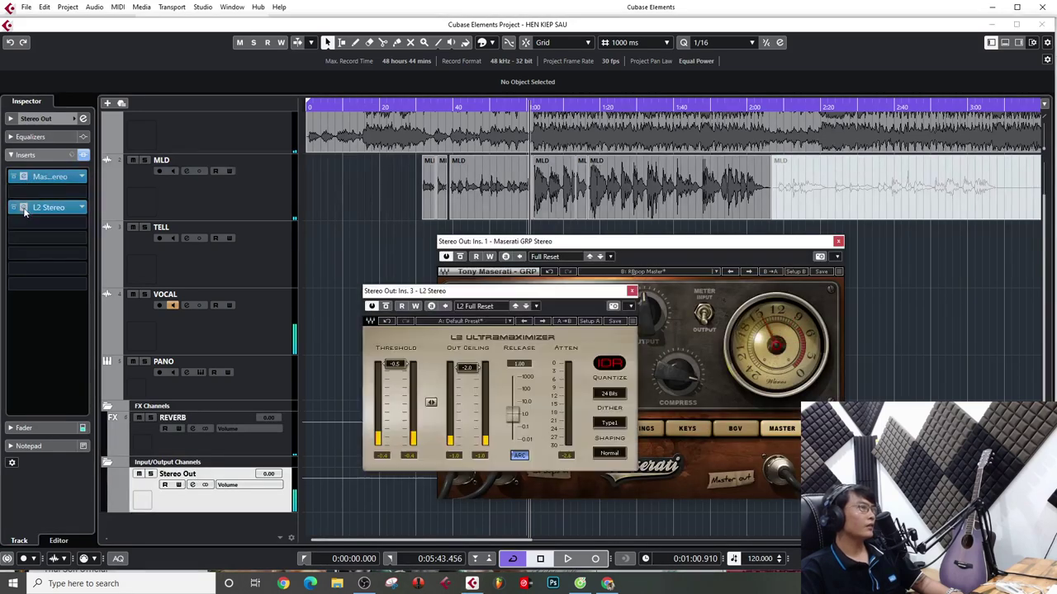
pyautogui.click(632, 291)
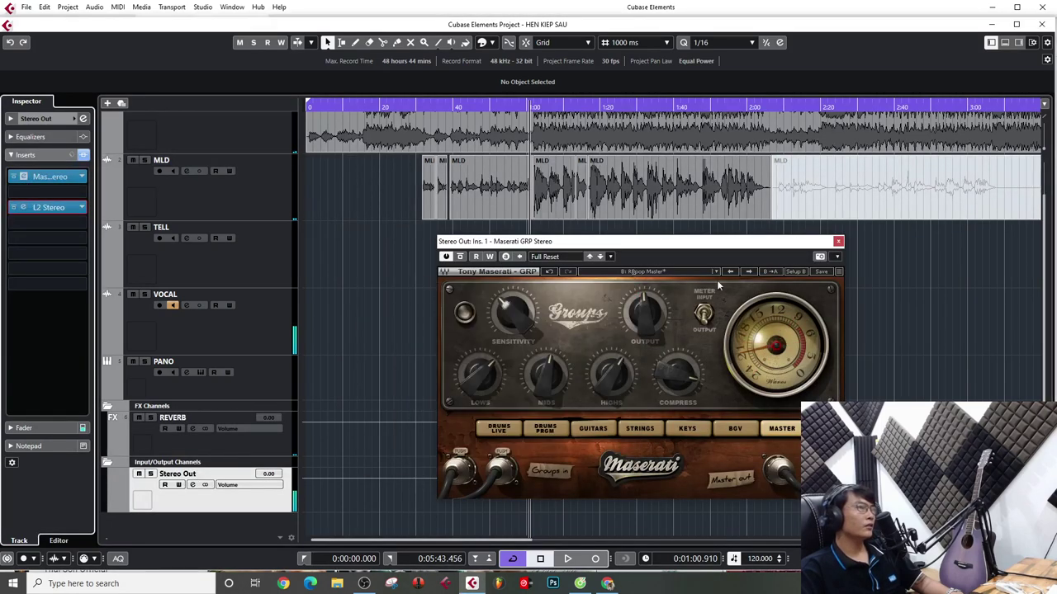
pyautogui.click(838, 243)
# Open all six insert plug-ins on the MLD track, from CLA-2A through PingPongDelay, to review their settings
pyautogui.click(256, 203)
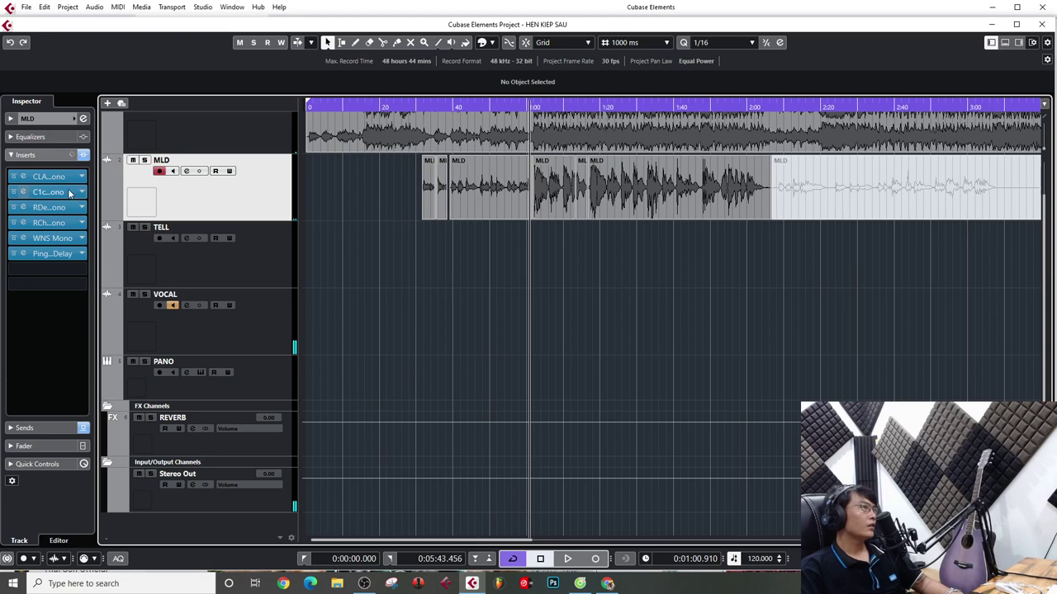
pyautogui.click(23, 177)
pyautogui.click(23, 191)
pyautogui.click(23, 208)
pyautogui.click(23, 223)
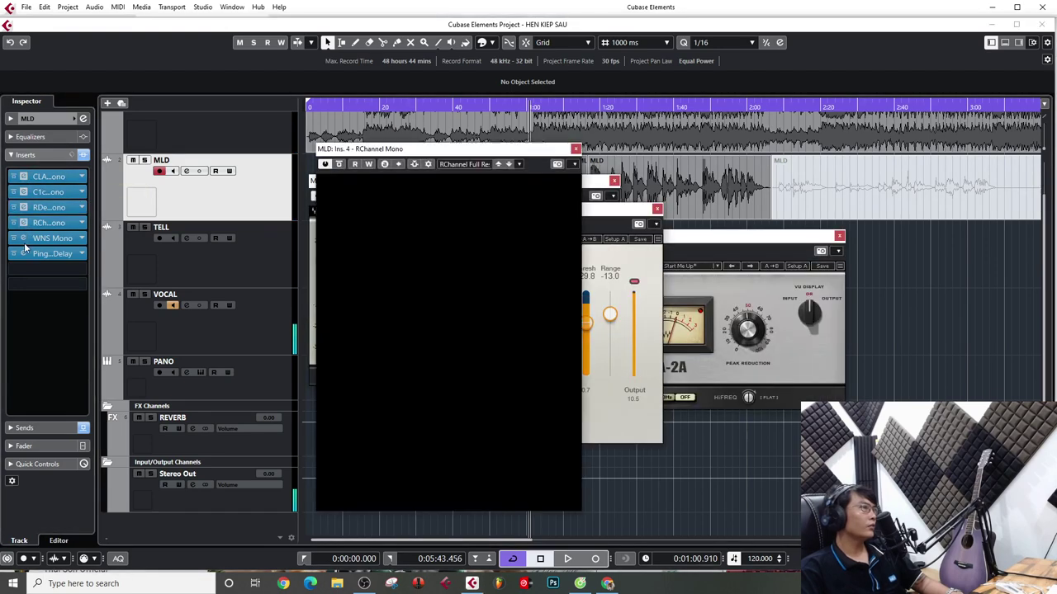
pyautogui.click(23, 238)
pyautogui.click(23, 253)
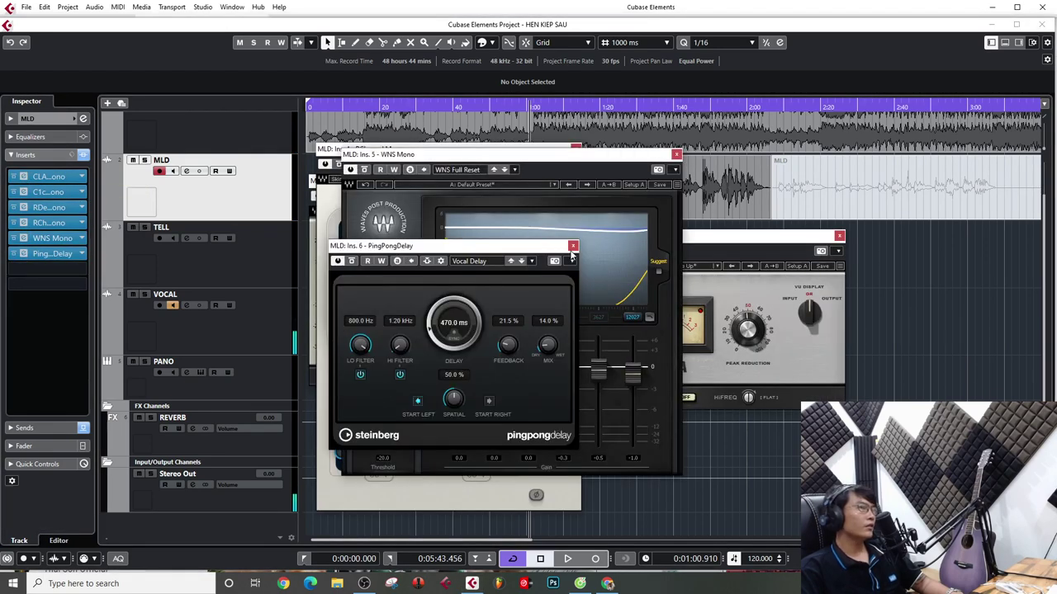
# Close PingPongDelay, arrange the Stereo Out Maserati GRP window below the MLD plug-ins, and play the mix to watch their meters
pyautogui.click(572, 246)
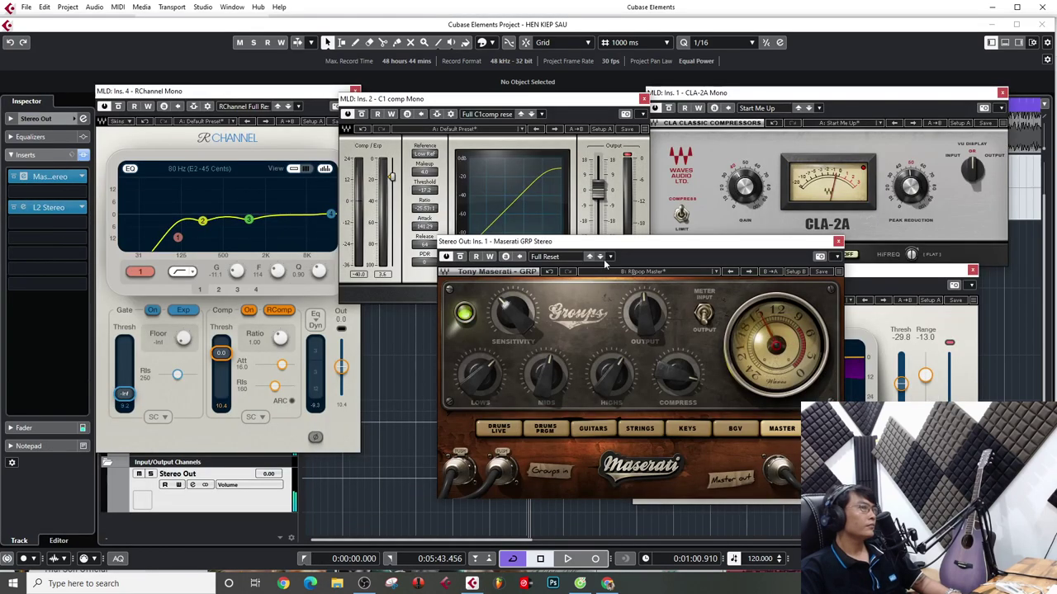
pyautogui.moveTo(673, 251); pyautogui.dragTo(553, 330)
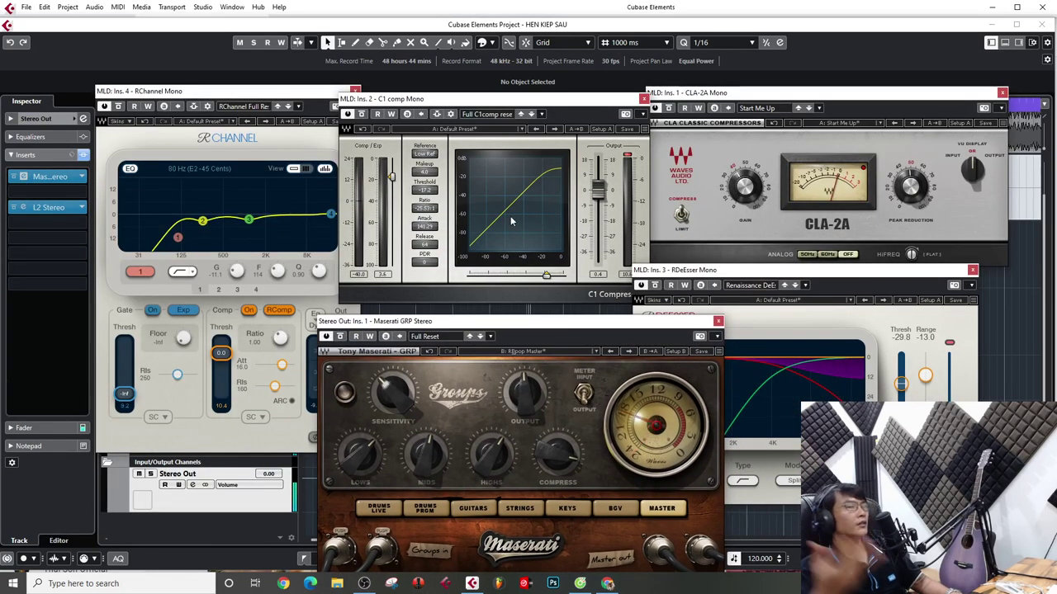
pyautogui.press('space')
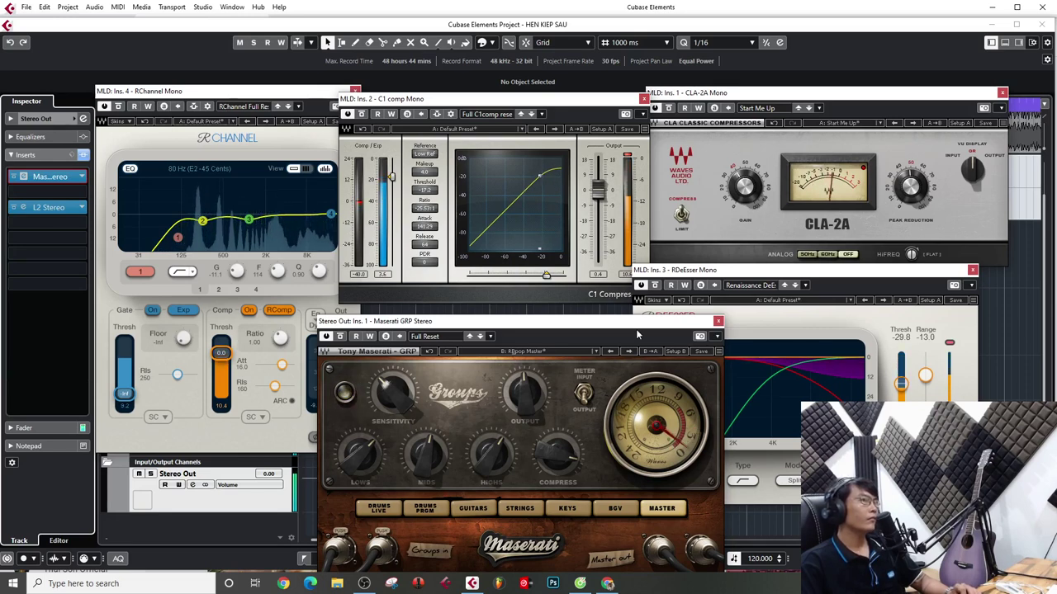
# Close the Maserati GRP, RDeEsser, CLA-2A, C1 comp and RChannel plug-in windows
pyautogui.click(718, 321)
pyautogui.click(973, 270)
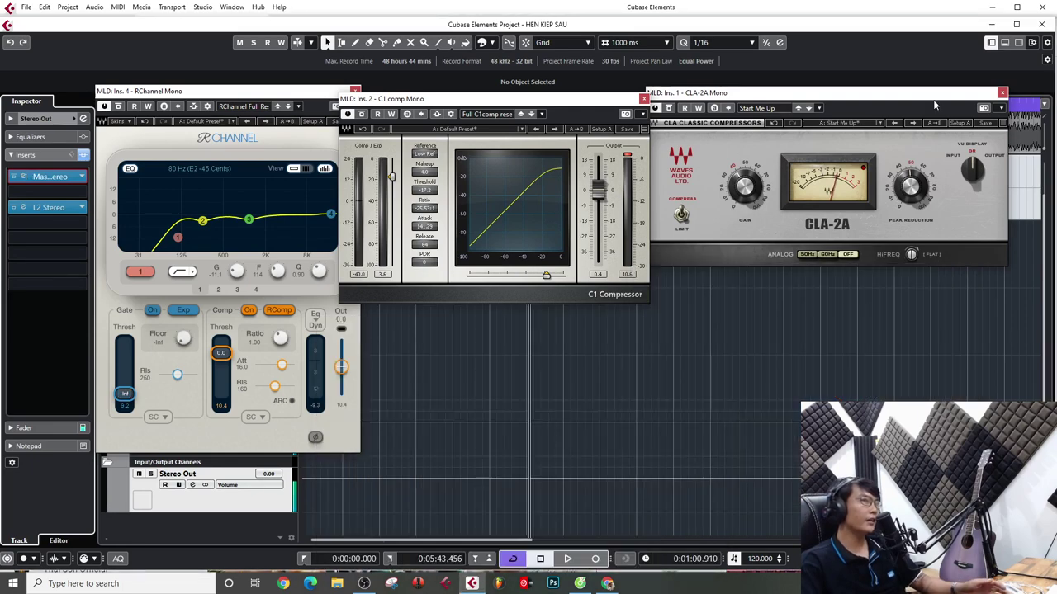
pyautogui.moveTo(933, 98); pyautogui.dragTo(775, 234)
pyautogui.click(847, 227)
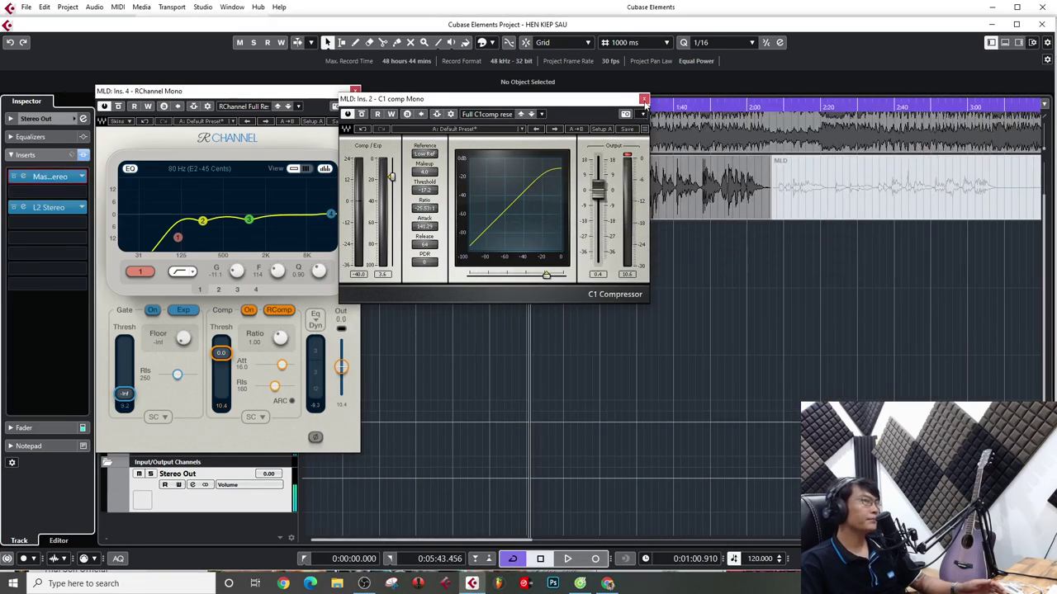
pyautogui.click(644, 98)
pyautogui.moveTo(326, 91); pyautogui.dragTo(631, 149)
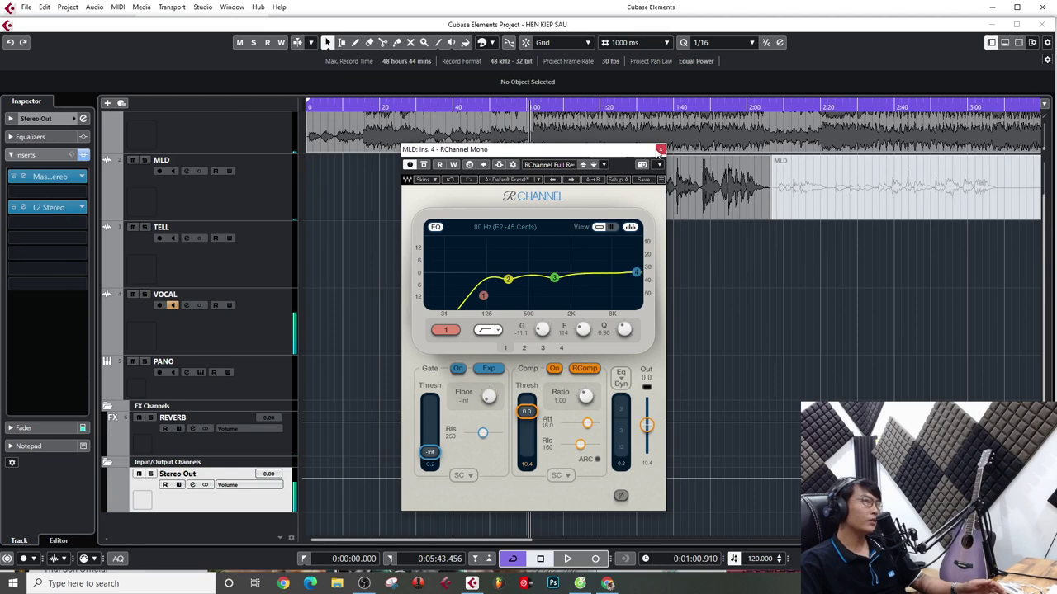
pyautogui.click(659, 150)
# Select the MLD, REVERB and BEAT channels in turn to review their insert chains
pyautogui.scroll(1, 205, 384)
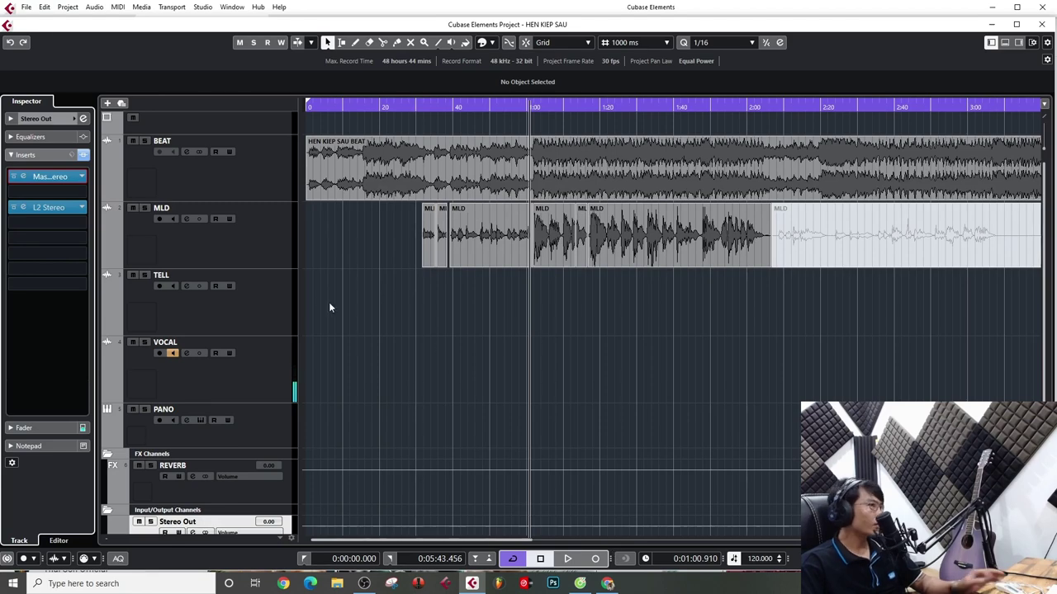
pyautogui.click(232, 244)
pyautogui.click(232, 499)
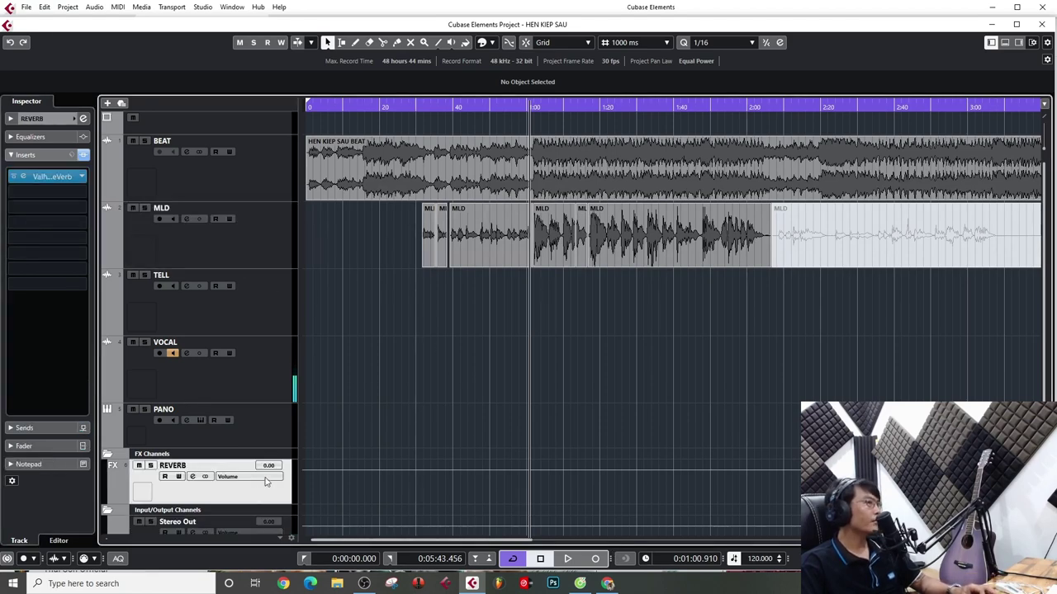
pyautogui.scroll(-1, 235, 491)
pyautogui.rightClick(220, 491)
pyautogui.click(579, 360)
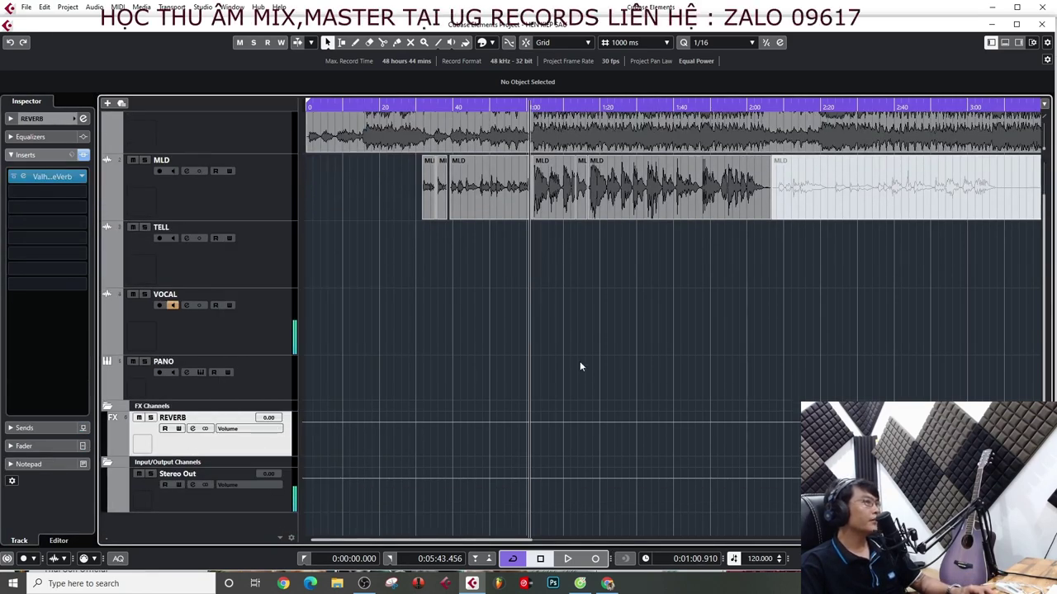
pyautogui.scroll(1, 244, 386)
pyautogui.click(252, 251)
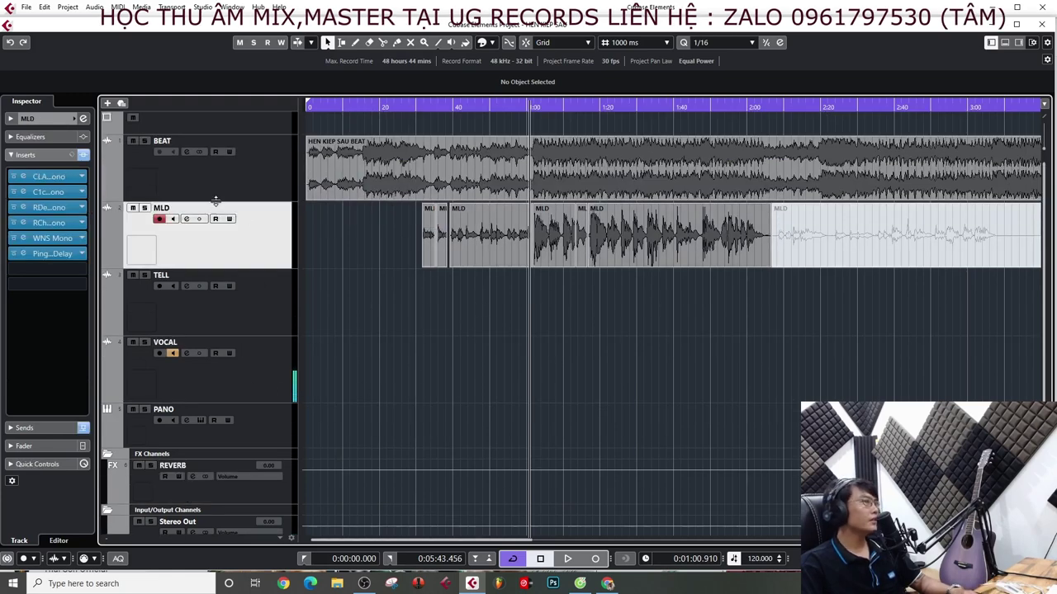
pyautogui.click(263, 189)
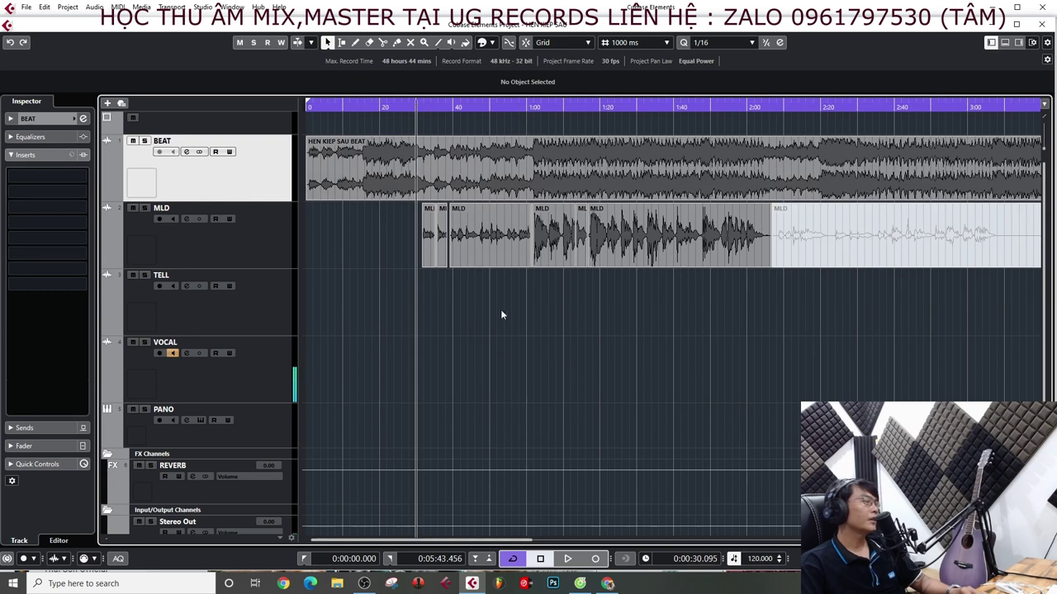